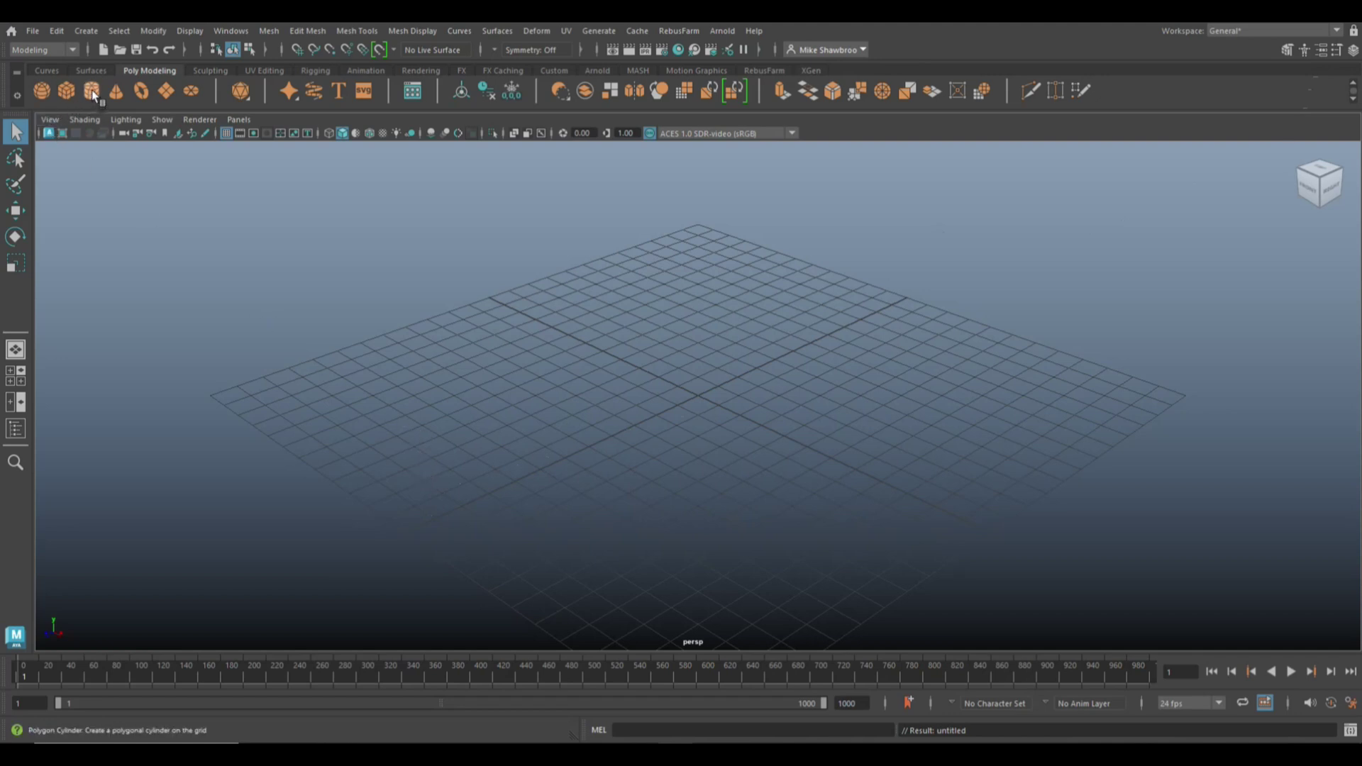
{"action": "right_click_drag", "start_coordinate": [230, 320], "coordinate": [712, 505], "text": "shift"}
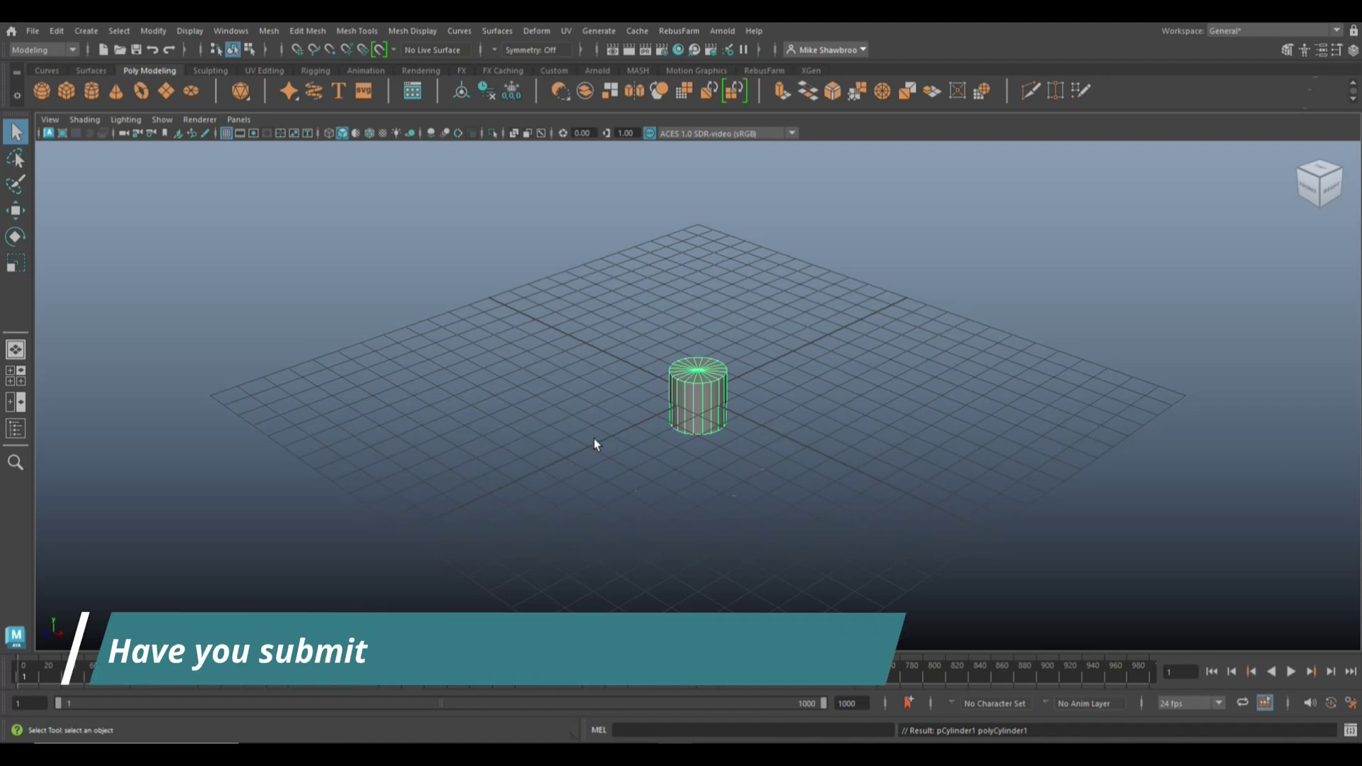
{"action": "left_click_drag", "start_coordinate": [609, 326], "coordinate": [767, 522]}
{"action": "key", "text": "Delete"}
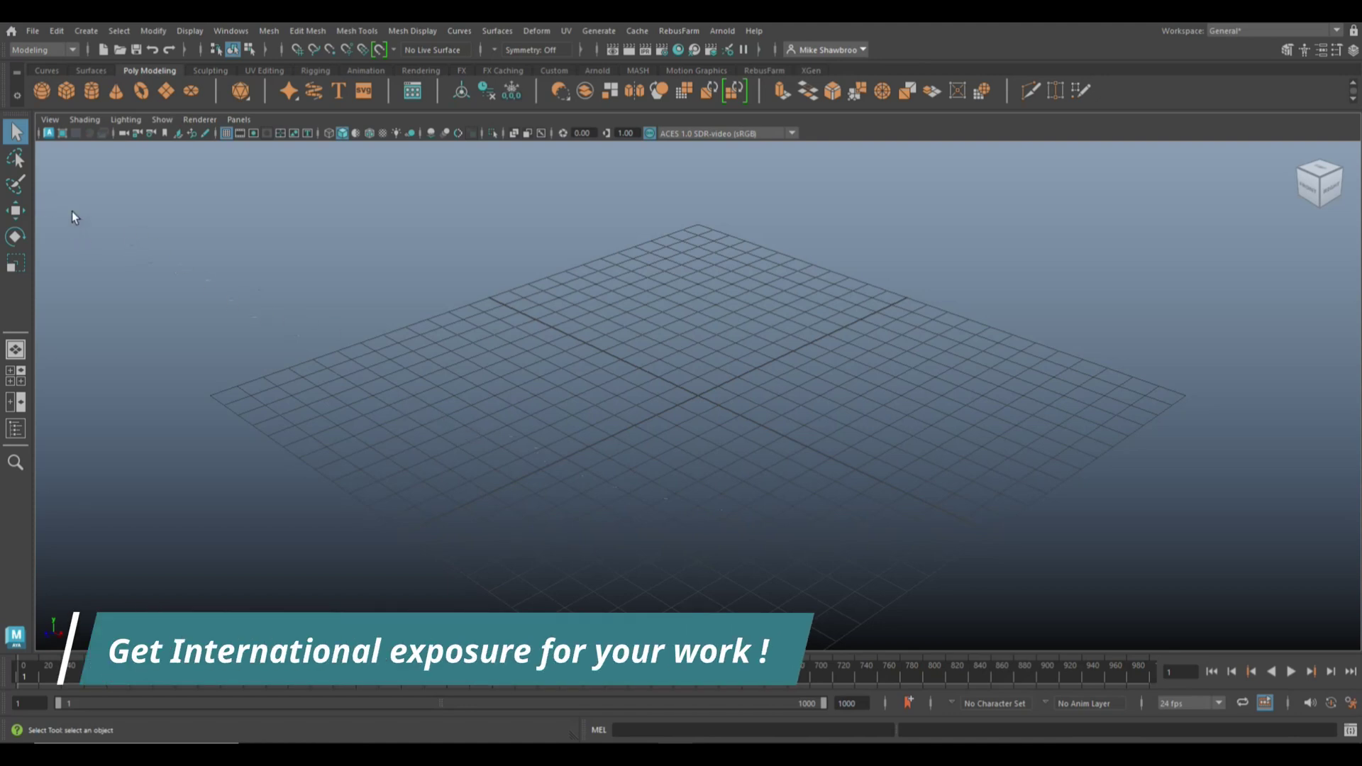
Step: Create a polygon cube, stretch it to about 10.3 times its length along Z, and flatten it vertically into a thin plank
{"action": "left_click", "coordinate": [67, 95]}
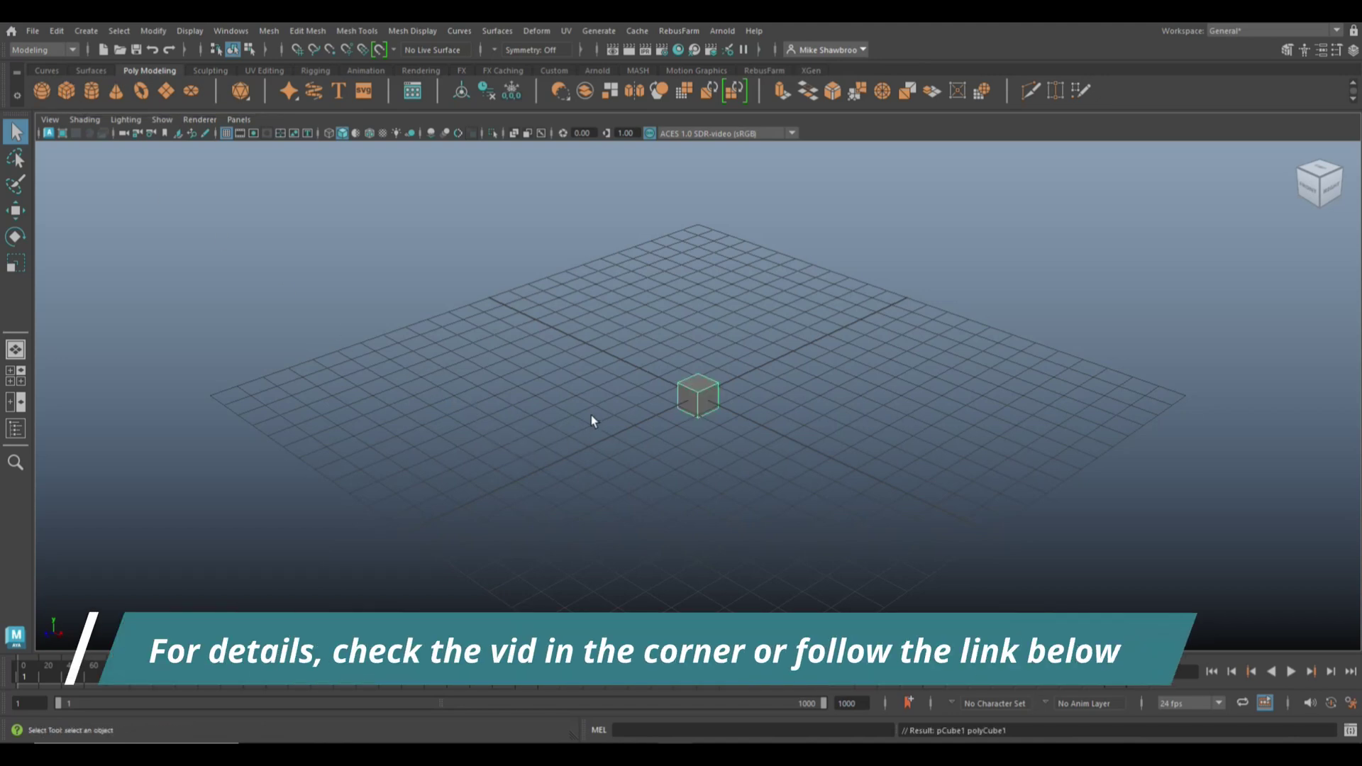
{"action": "key", "text": "r"}
{"action": "mouse_move", "coordinate": [594, 442]}
{"action": "left_mouse_down"}
{"action": "mouse_move", "coordinate": [352, 553]}
{"action": "mouse_move", "coordinate": [623, 450]}
{"action": "mouse_move", "coordinate": [631, 426]}
{"action": "mouse_move", "coordinate": [608, 450]}
{"action": "left_mouse_up"}
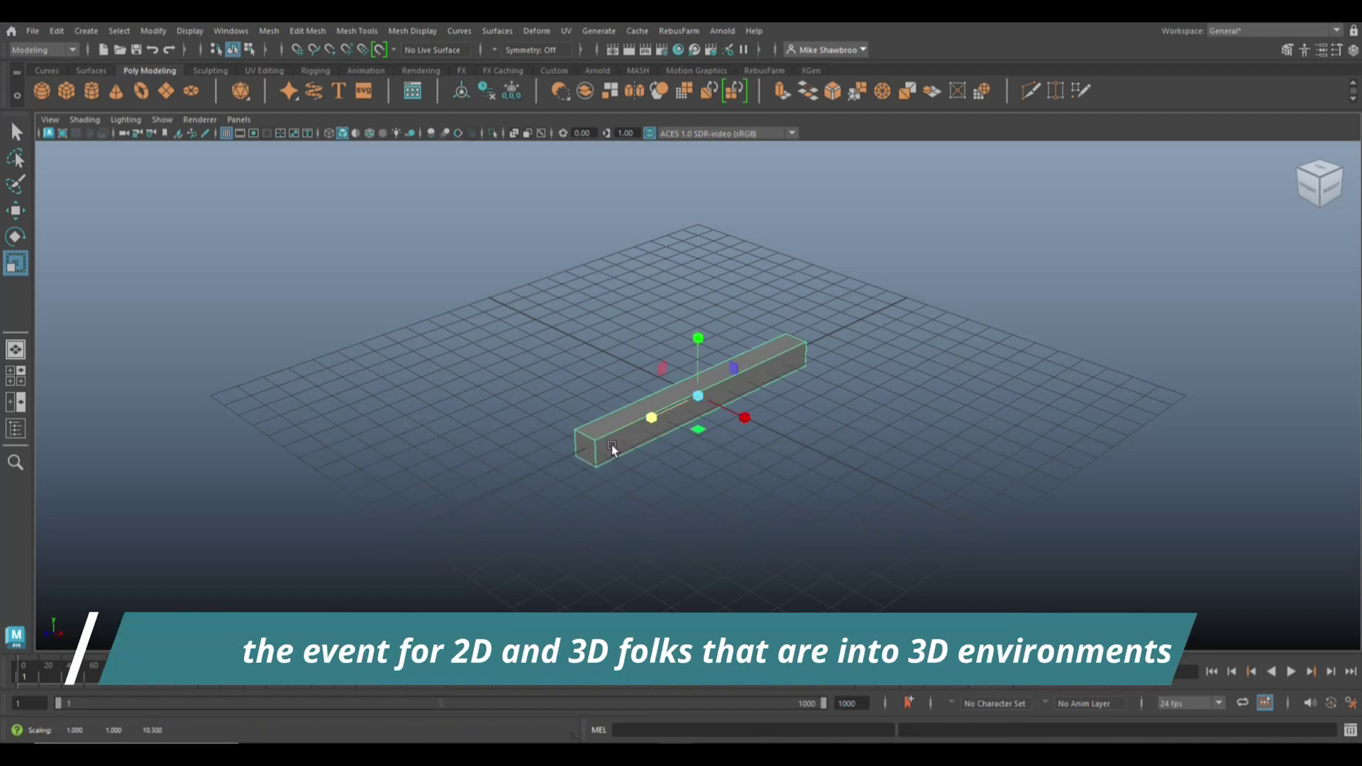
{"action": "scroll", "coordinate": [674, 485], "scroll_direction": "up", "scroll_amount": 2}
{"action": "left_click_drag", "start_coordinate": [695, 488], "coordinate": [720, 411], "text": "alt"}
{"action": "left_click_drag", "start_coordinate": [699, 339], "coordinate": [890, 276]}
Step: Select the plank's top face and scale it slightly narrower along X so the long sides taper inward
{"action": "right_click_drag", "start_coordinate": [893, 276], "coordinate": [888, 239]}
{"action": "left_click", "coordinate": [730, 350]}
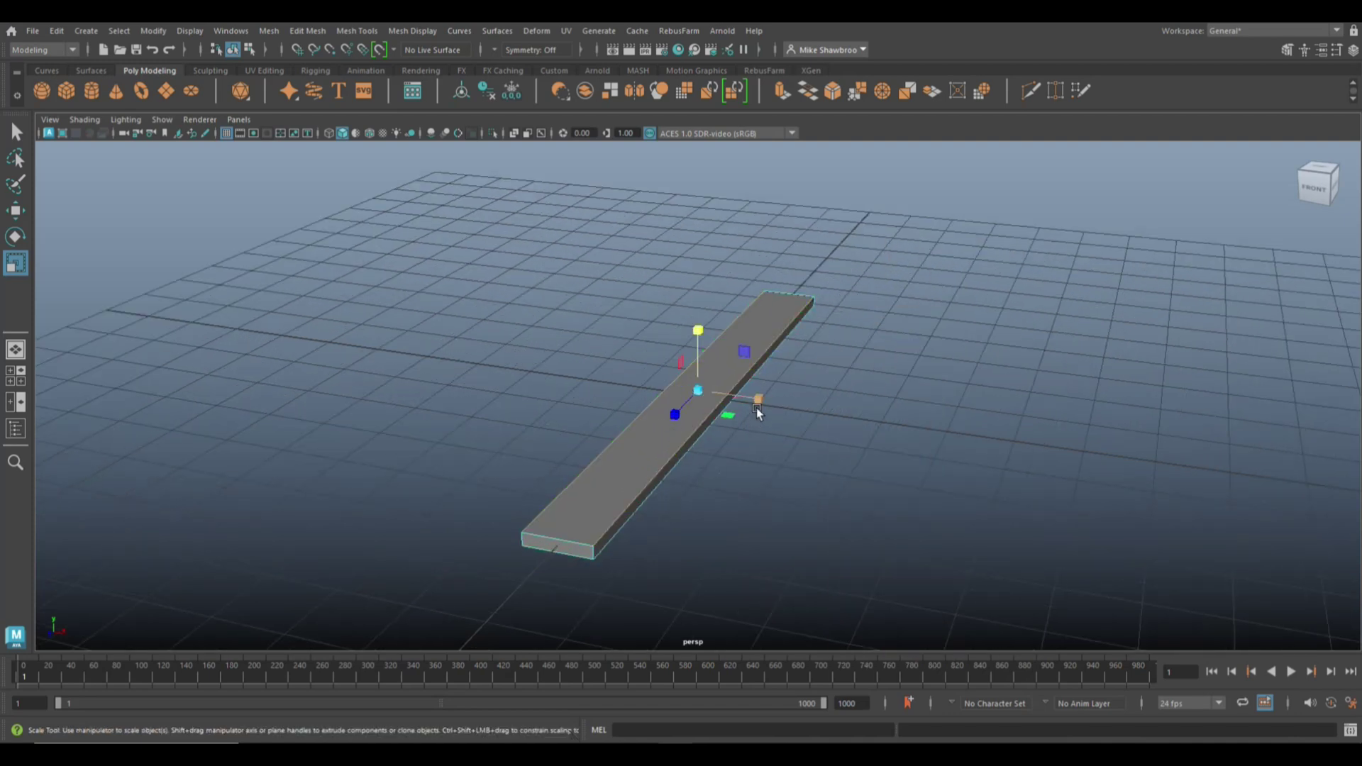
{"action": "left_click_drag", "start_coordinate": [758, 400], "coordinate": [744, 399]}
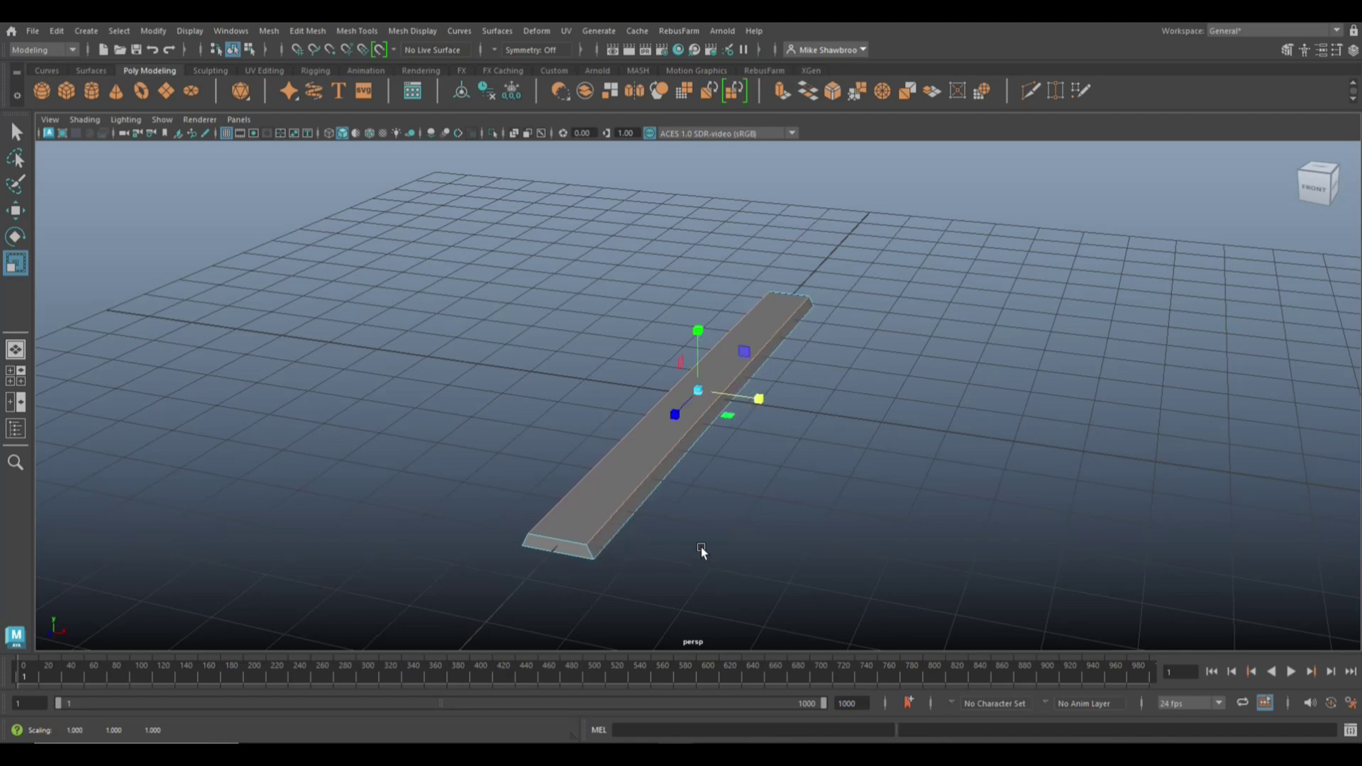
Step: Insert 10 evenly spaced edge loops across the plank's length using the Insert Edge Loop tool's multiple-loops option
{"action": "left_click_drag", "start_coordinate": [821, 523], "coordinate": [796, 477], "text": "alt"}
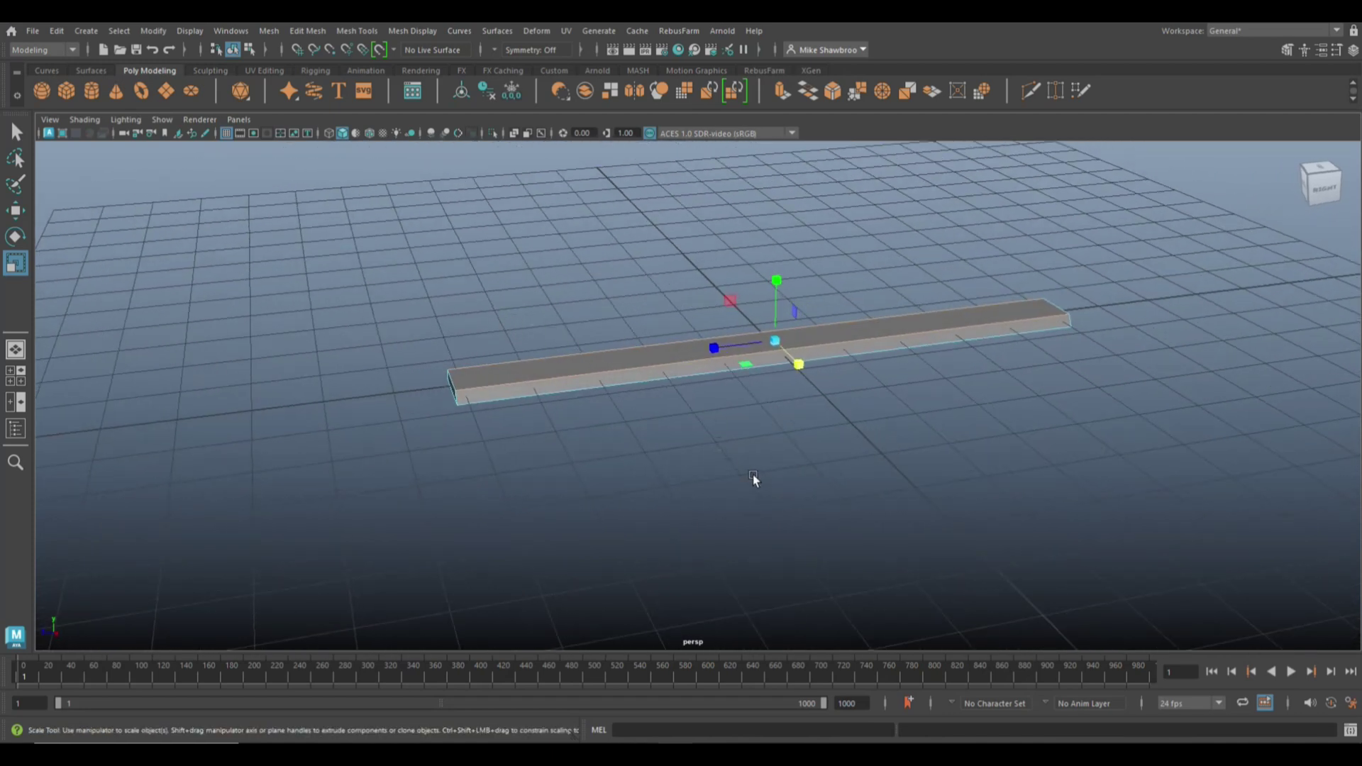
{"action": "left_click", "coordinate": [726, 450]}
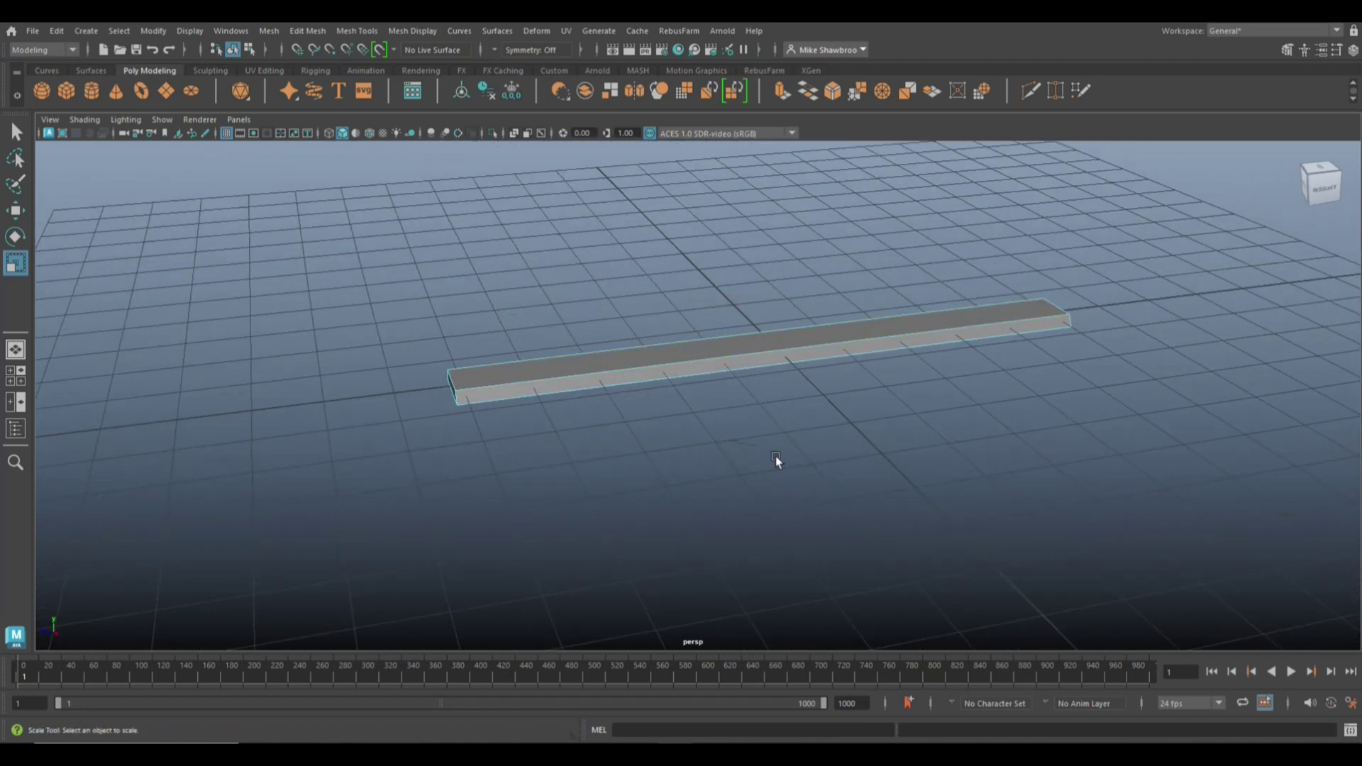
{"action": "key", "text": "ctrl+shift+x"}
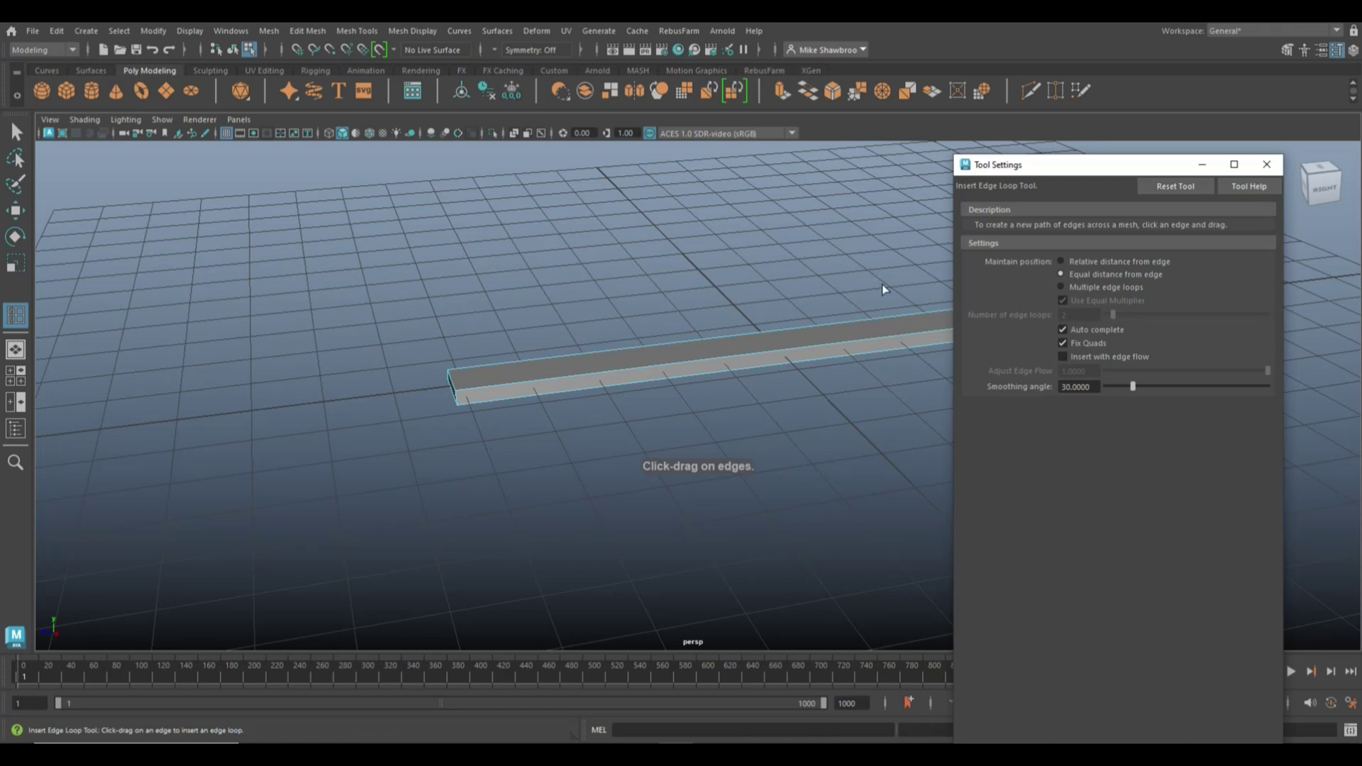
{"action": "left_click", "coordinate": [1061, 287]}
{"action": "left_click", "coordinate": [1075, 314]}
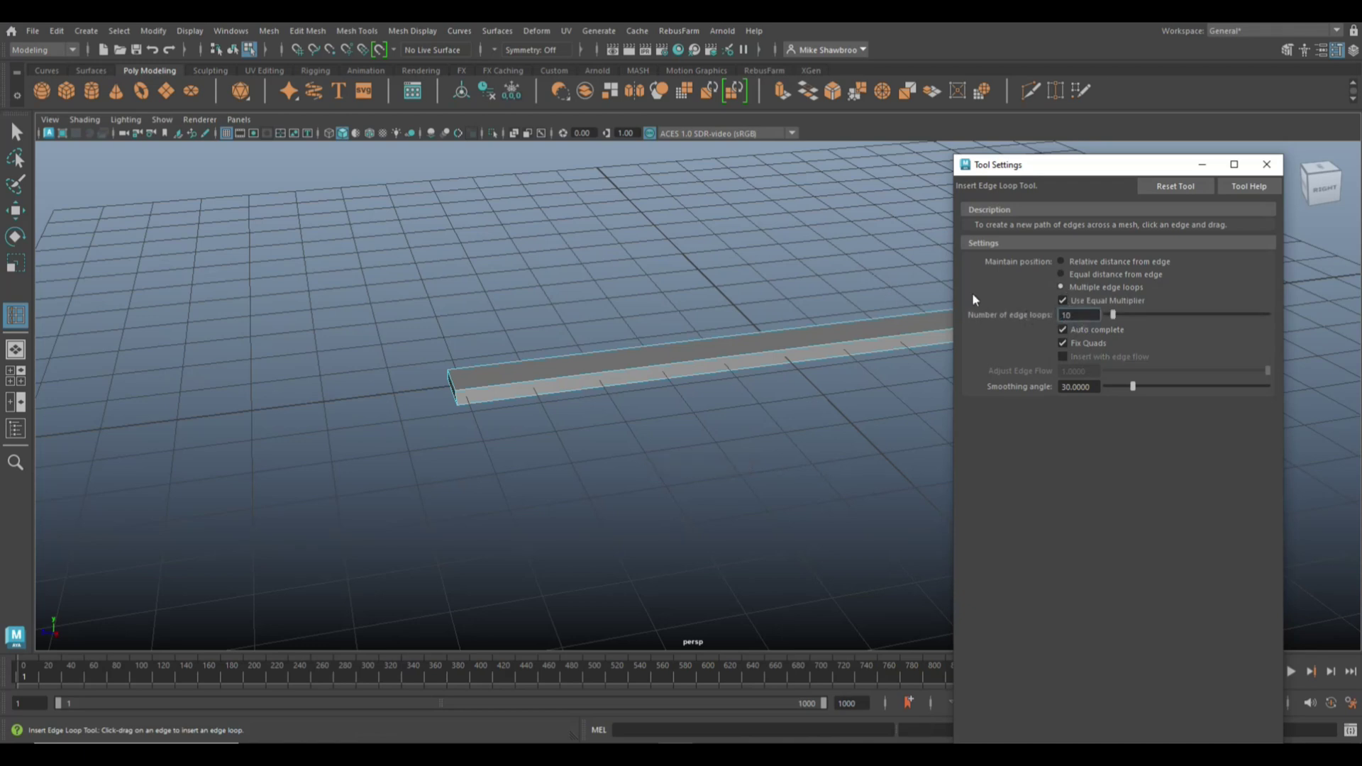
{"action": "type", "text": "10"}
{"action": "left_click", "coordinate": [822, 349]}
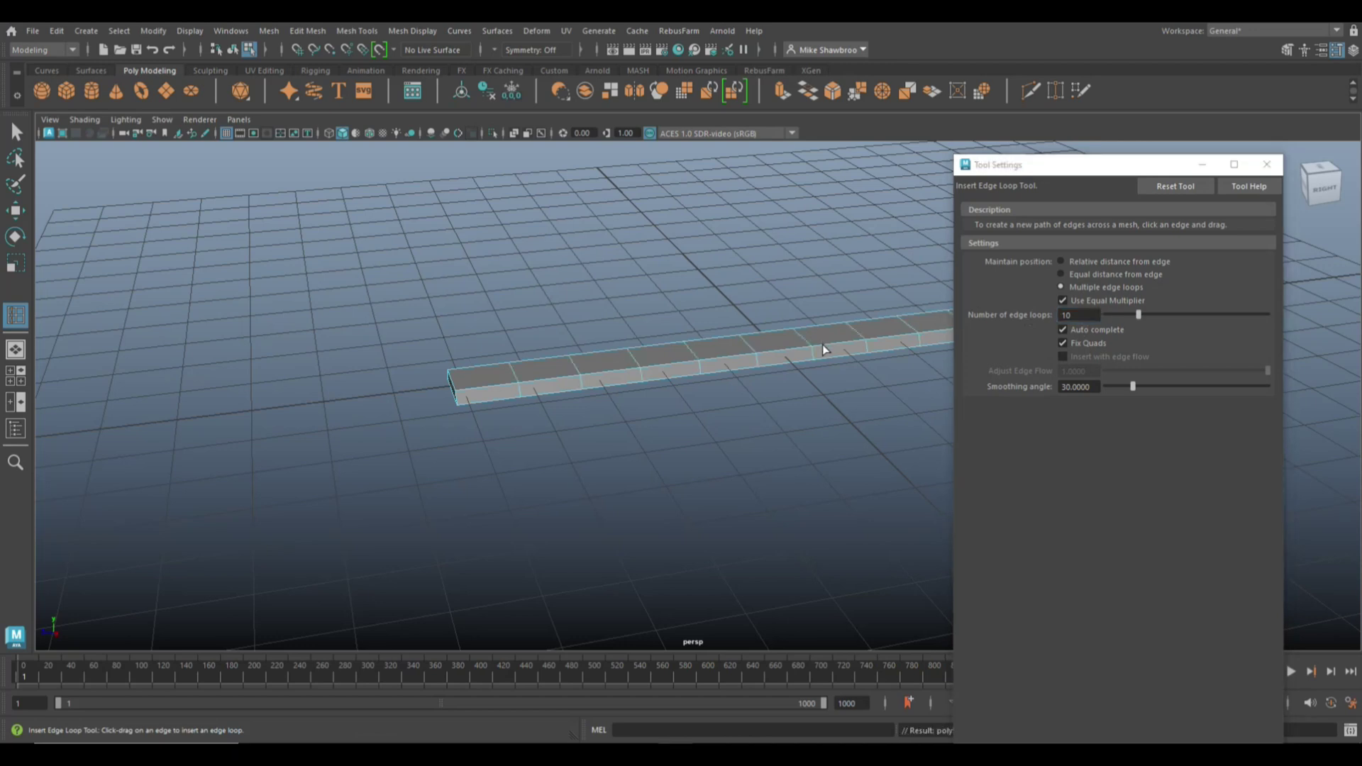
{"action": "left_click", "coordinate": [1201, 166]}
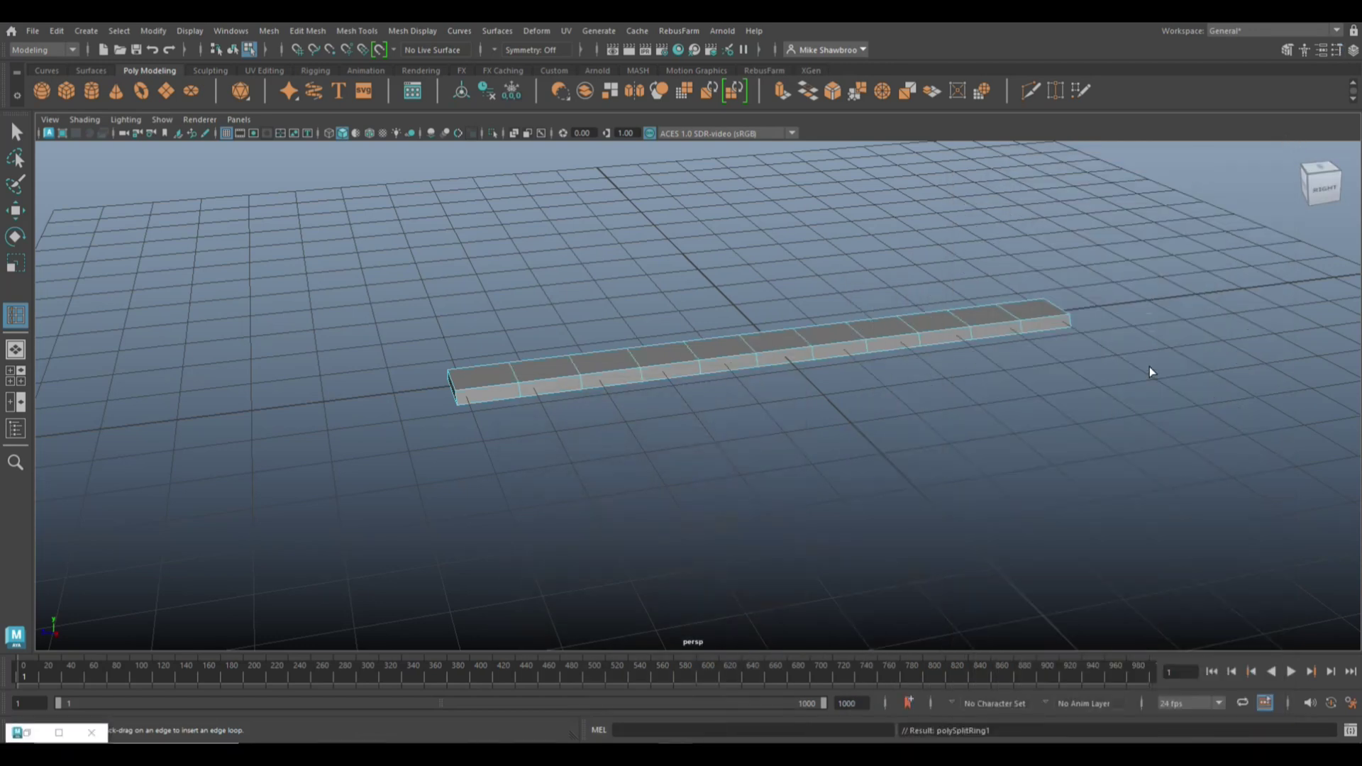
Step: Select the whole plank as an object and apply a nonlinear Bend deformer to it
{"action": "left_click_drag", "start_coordinate": [1134, 390], "coordinate": [1097, 465], "text": "alt"}
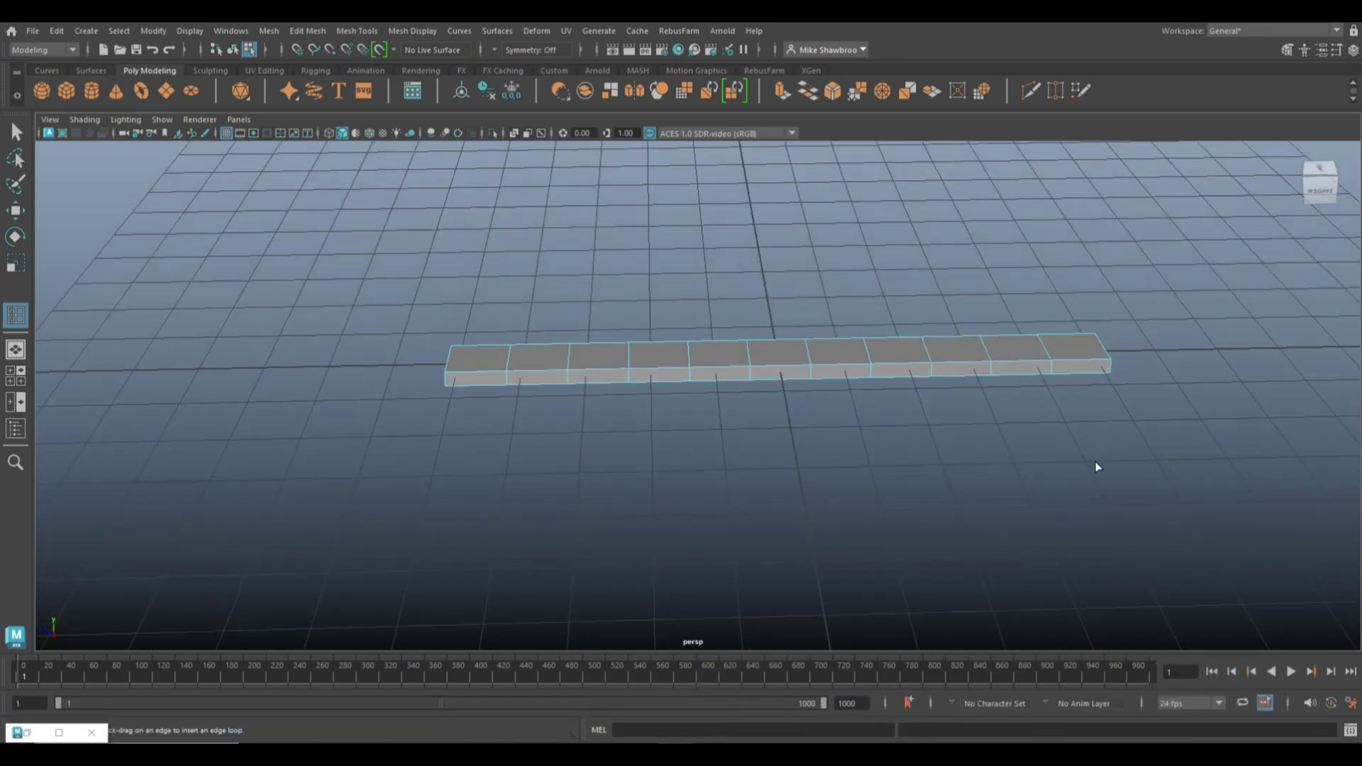
{"action": "middle_click_drag", "start_coordinate": [1097, 466], "coordinate": [970, 465], "text": "alt"}
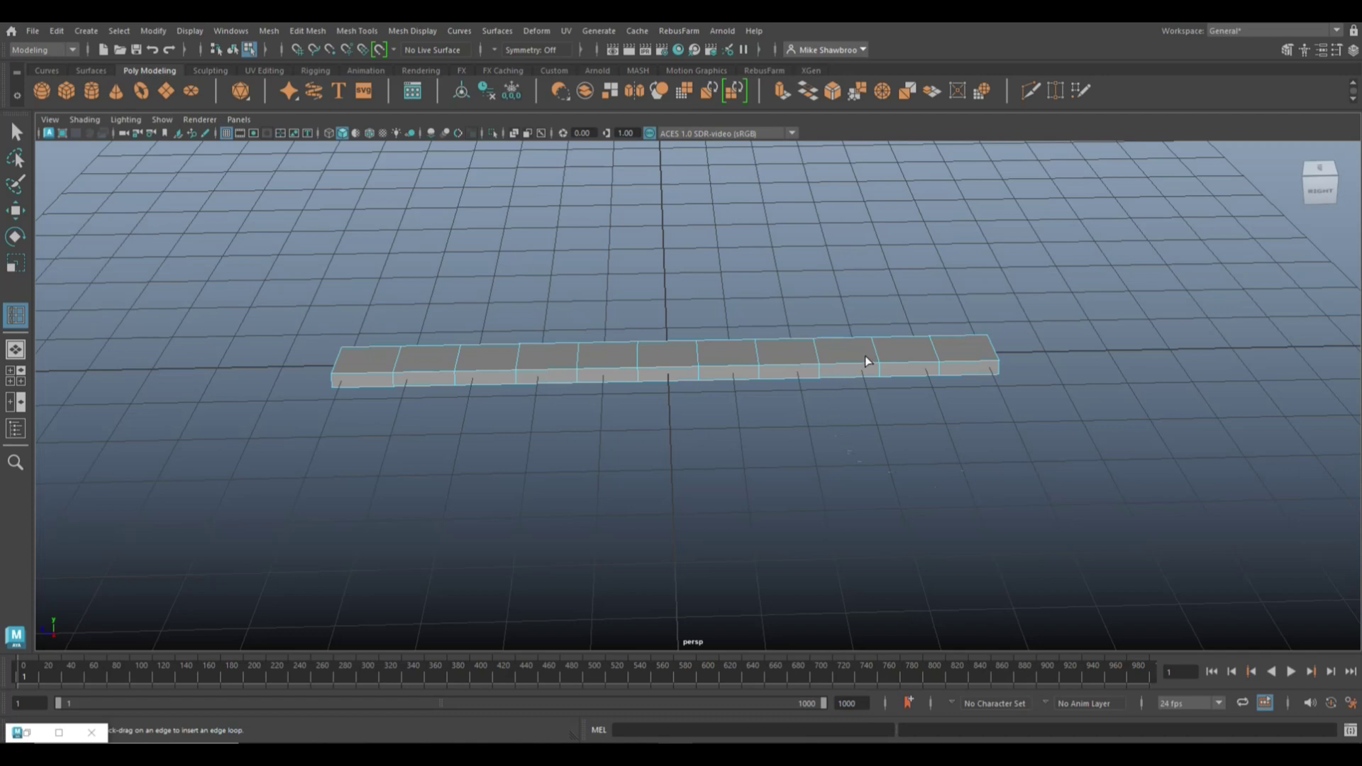
{"action": "key", "text": "q"}
{"action": "right_click", "coordinate": [836, 363]}
{"action": "left_click", "coordinate": [883, 318]}
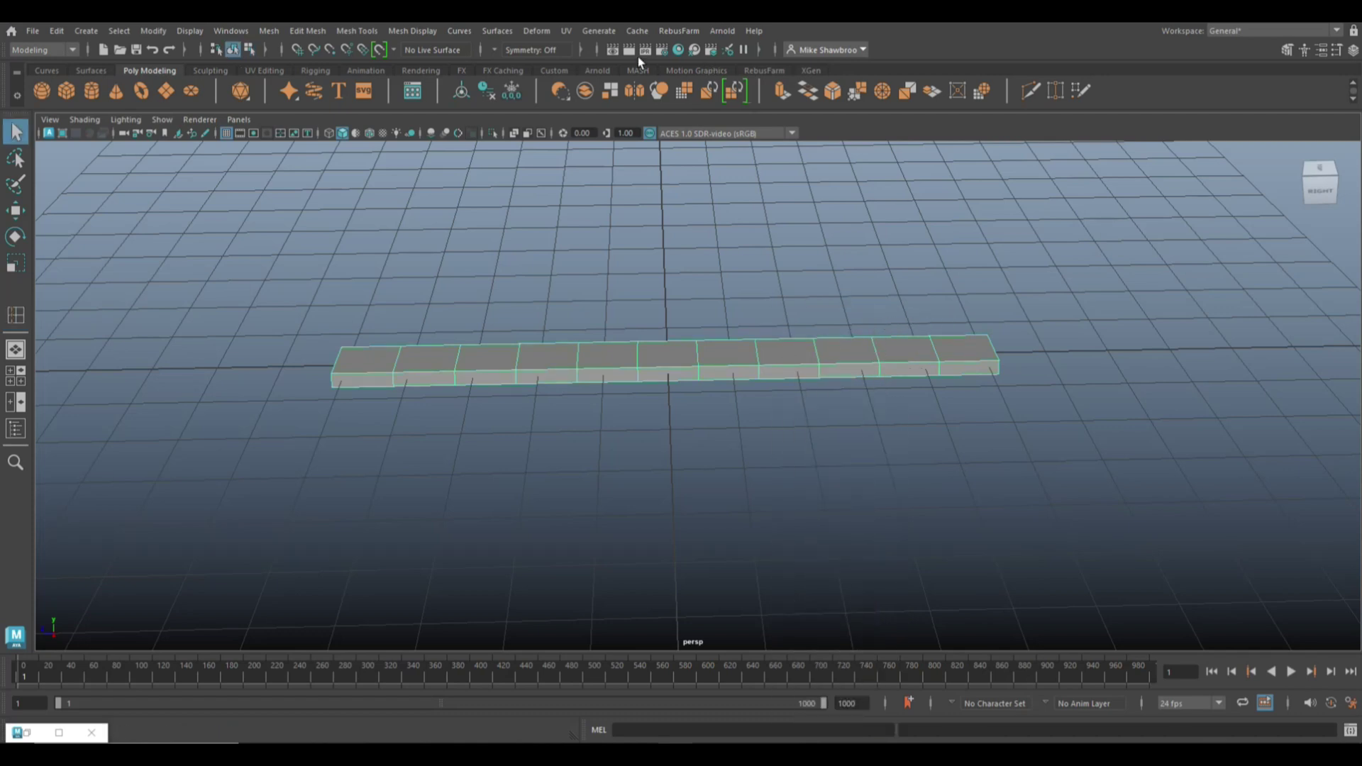
{"action": "left_click", "coordinate": [606, 36]}
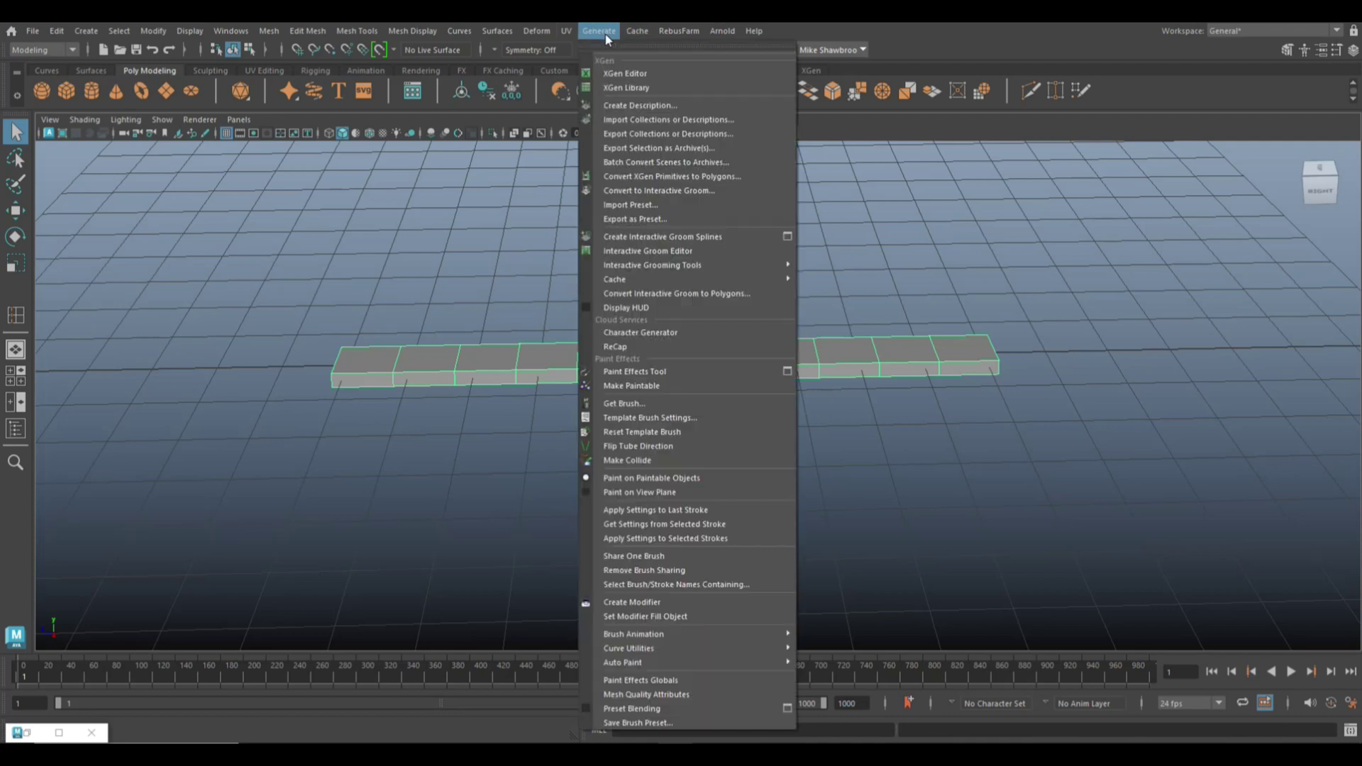
{"action": "mouse_move", "coordinate": [543, 32]}
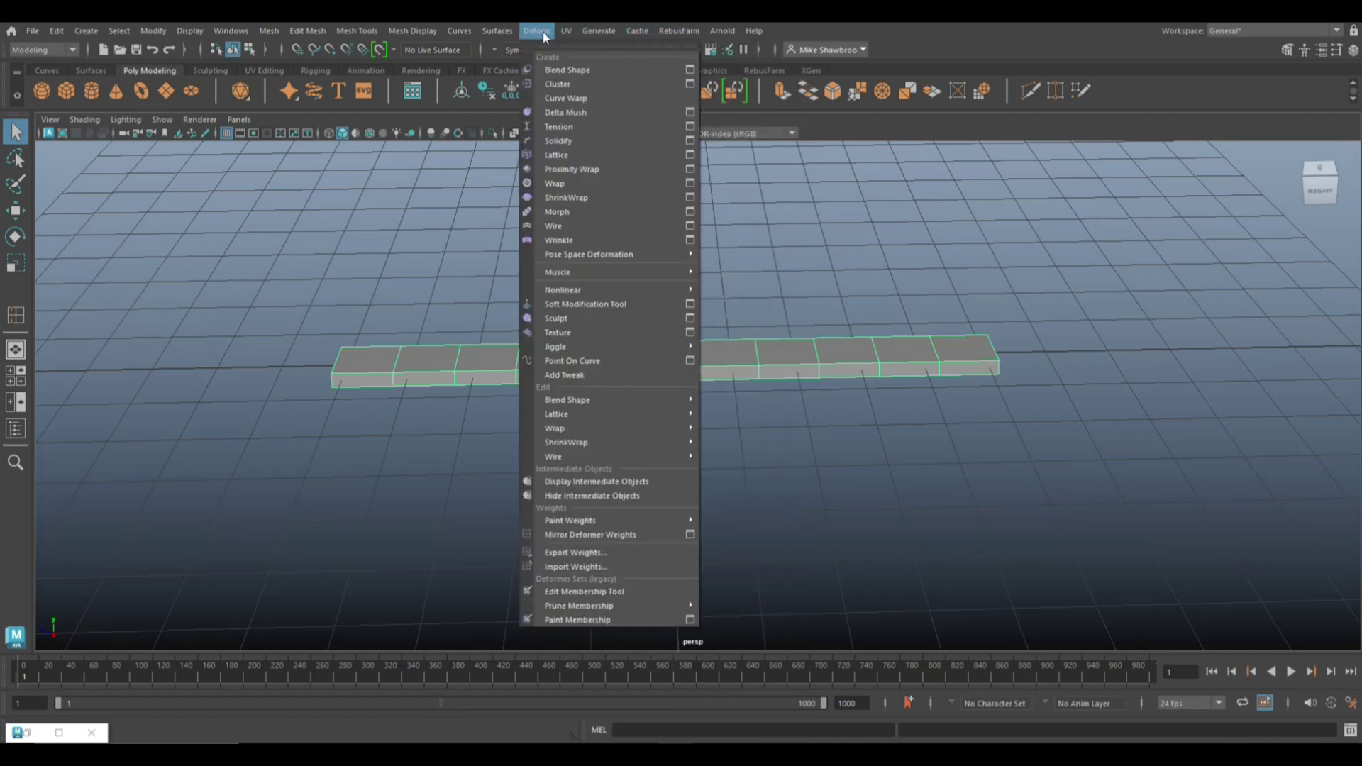
{"action": "mouse_move", "coordinate": [632, 291]}
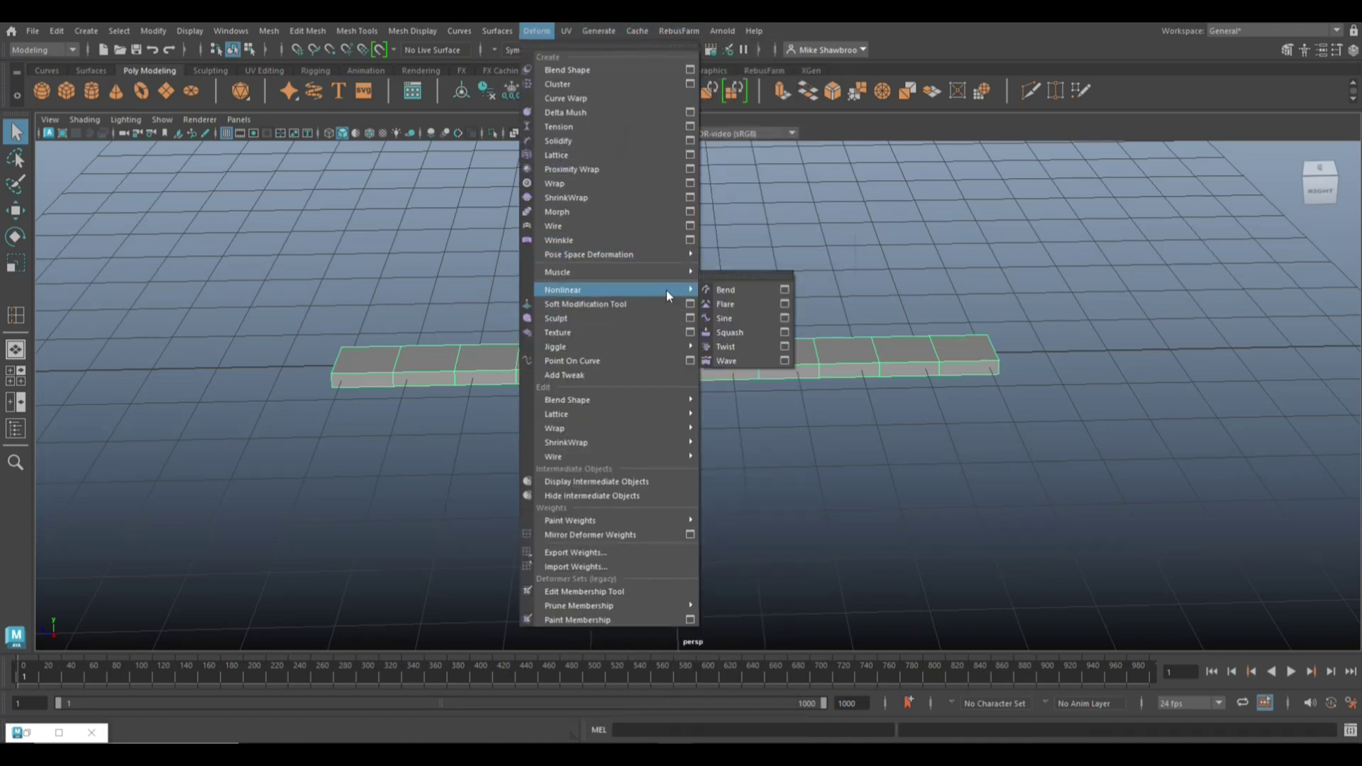
{"action": "left_click", "coordinate": [738, 291]}
Step: Open the bend deformer's attributes, try adjusting its curvature in the default orientation, and undo that change
{"action": "left_click_drag", "start_coordinate": [774, 391], "coordinate": [889, 473], "text": "alt"}
{"action": "scroll", "coordinate": [888, 472], "scroll_direction": "down", "scroll_amount": 10}
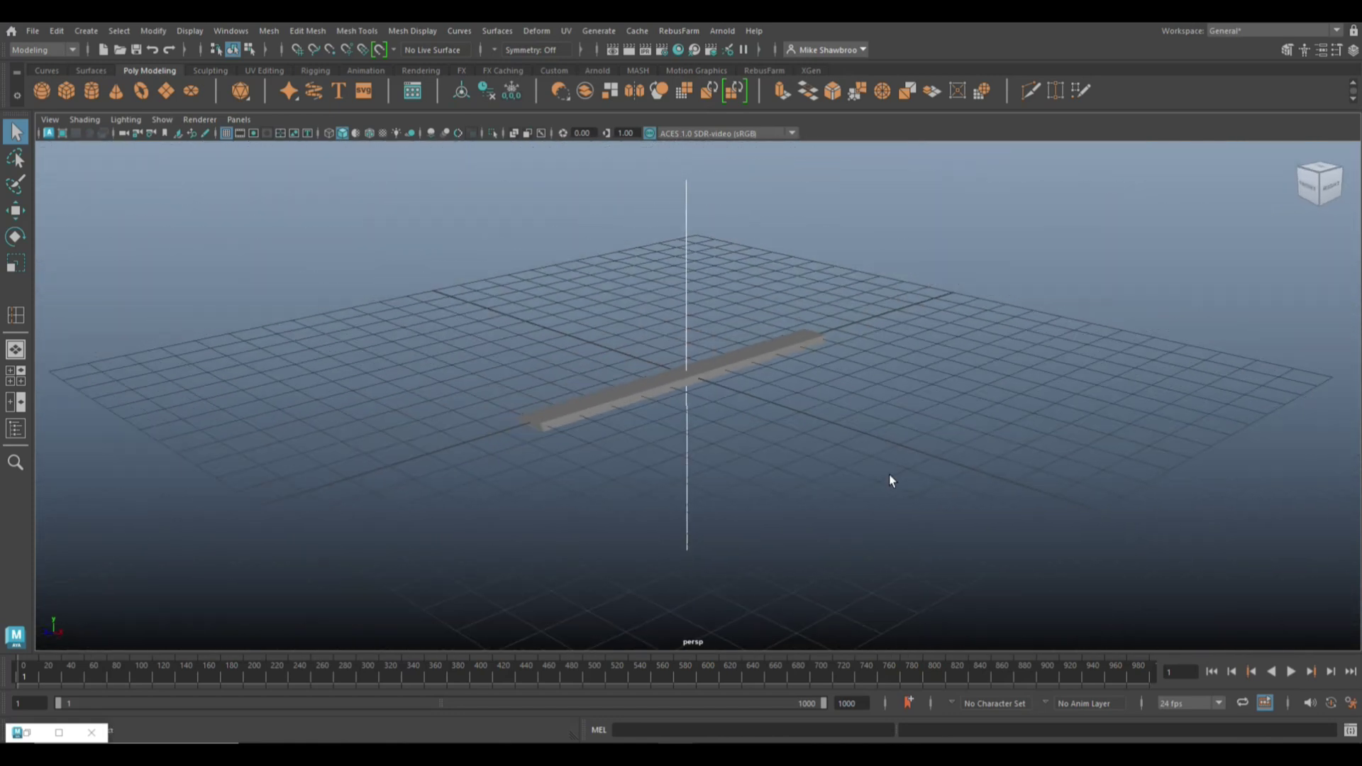
{"action": "scroll", "coordinate": [834, 524], "scroll_direction": "up", "scroll_amount": 2}
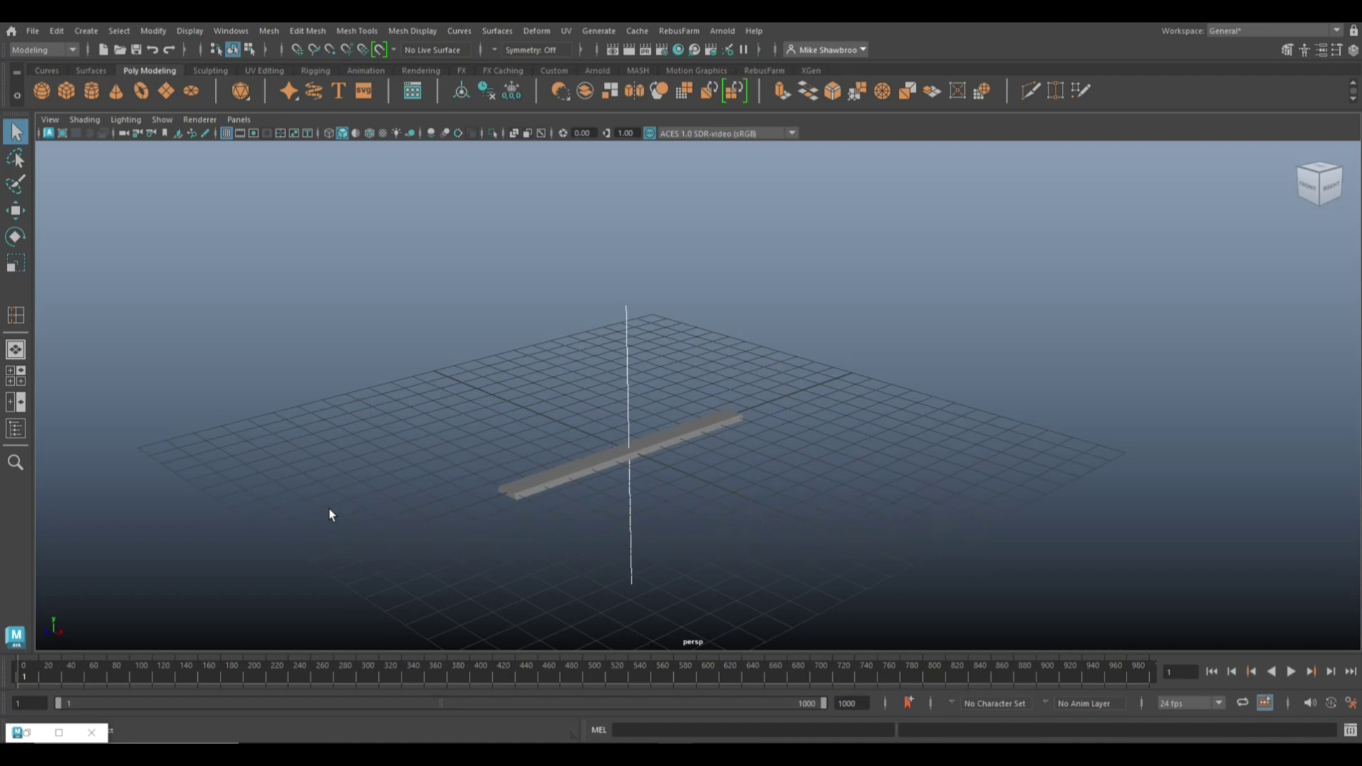
{"action": "key", "text": "ctrl+a"}
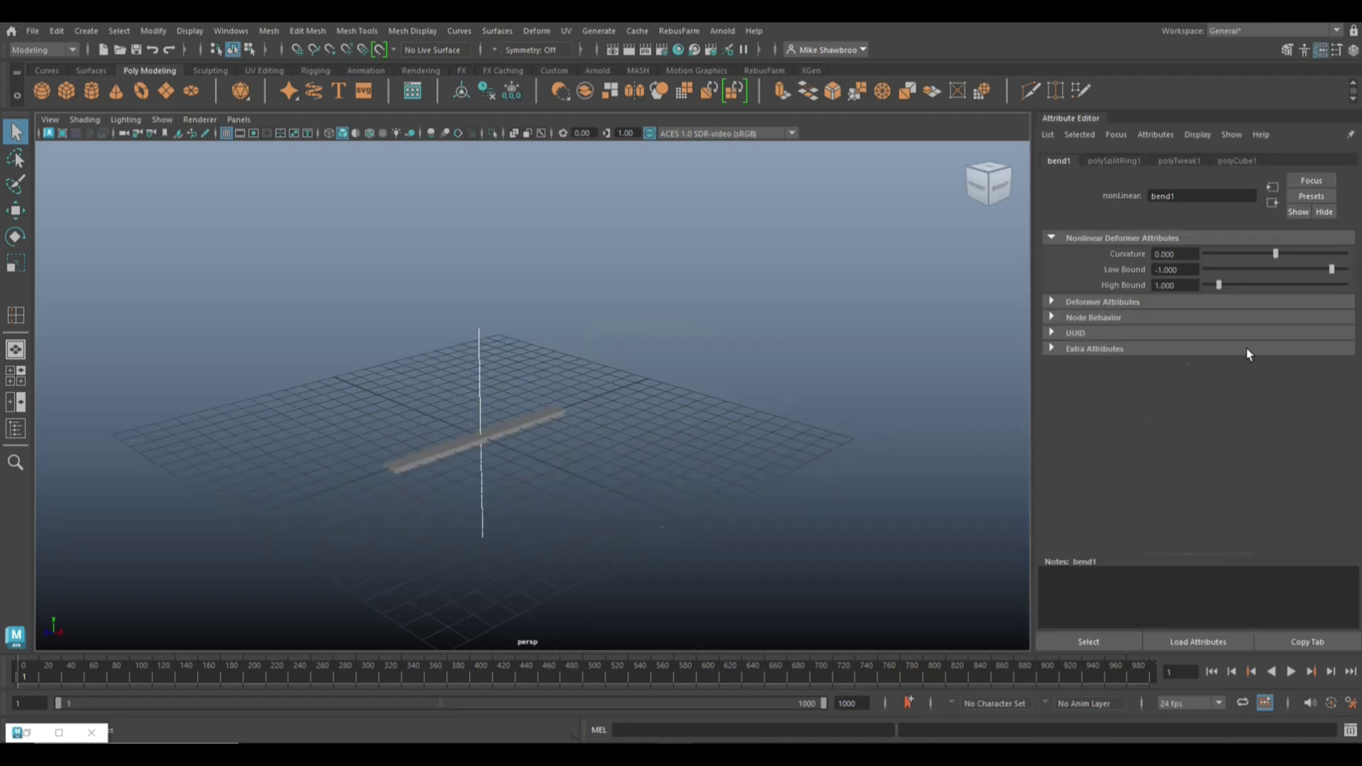
{"action": "mouse_move", "coordinate": [1278, 256]}
{"action": "left_mouse_down"}
{"action": "mouse_move", "coordinate": [1292, 266]}
{"action": "mouse_move", "coordinate": [1273, 279]}
{"action": "left_mouse_up"}
{"action": "key", "text": "ctrl+z"}
Step: Rotate the bend handle about X to align it with the plank and about Z by -75, and set the curvature to 36.735
{"action": "key", "text": "e"}
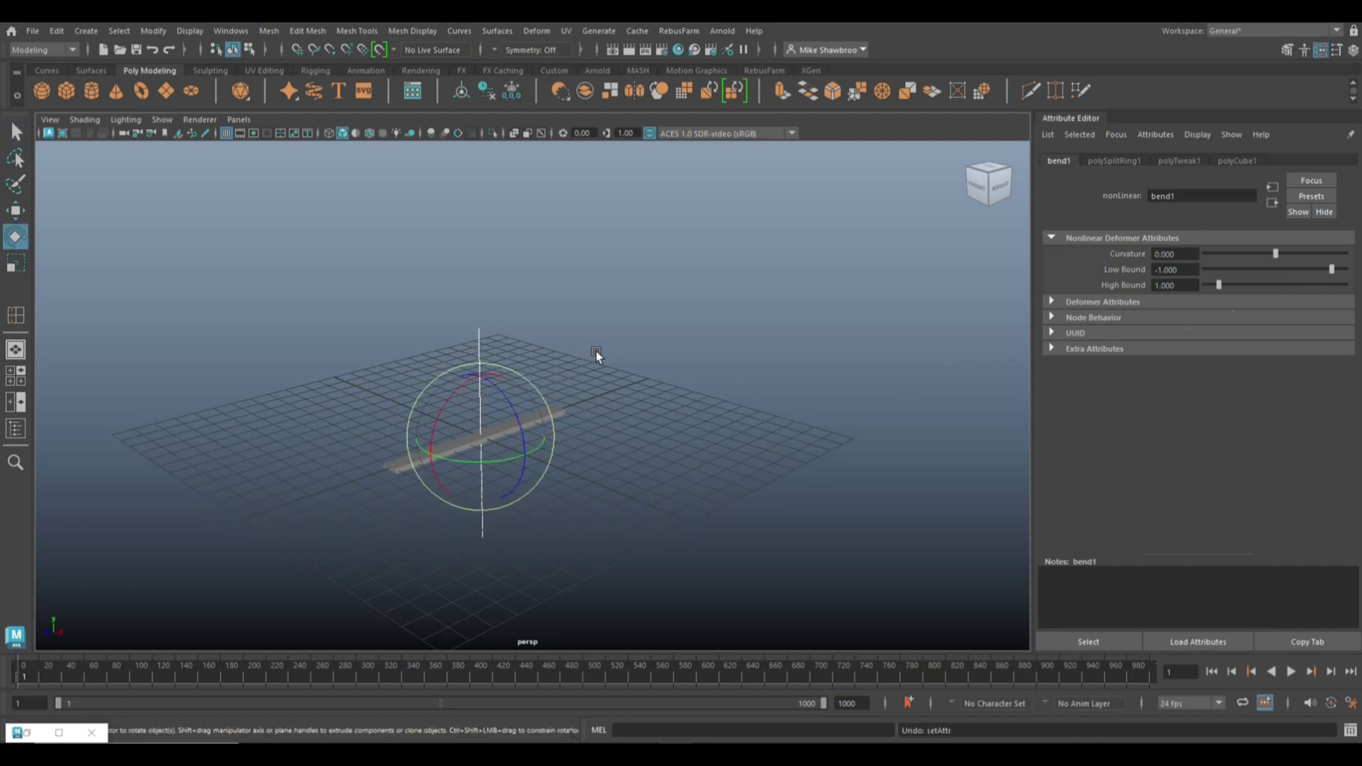
{"action": "left_click_drag", "start_coordinate": [442, 410], "coordinate": [572, 371]}
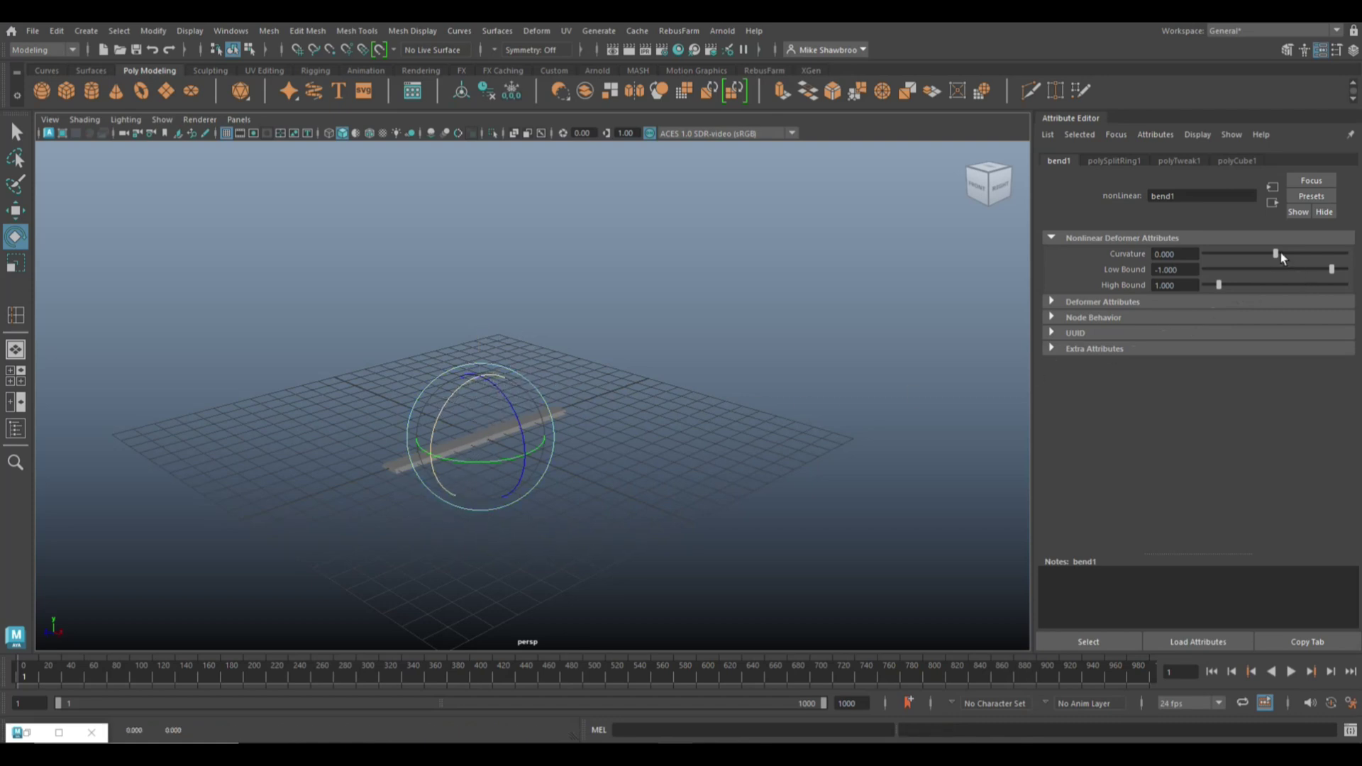
{"action": "mouse_move", "coordinate": [1274, 259]}
{"action": "left_mouse_down"}
{"action": "mouse_move", "coordinate": [1256, 261]}
{"action": "mouse_move", "coordinate": [1280, 262]}
{"action": "mouse_move", "coordinate": [1268, 266]}
{"action": "left_mouse_up"}
{"action": "key", "text": "ctrl+z"}
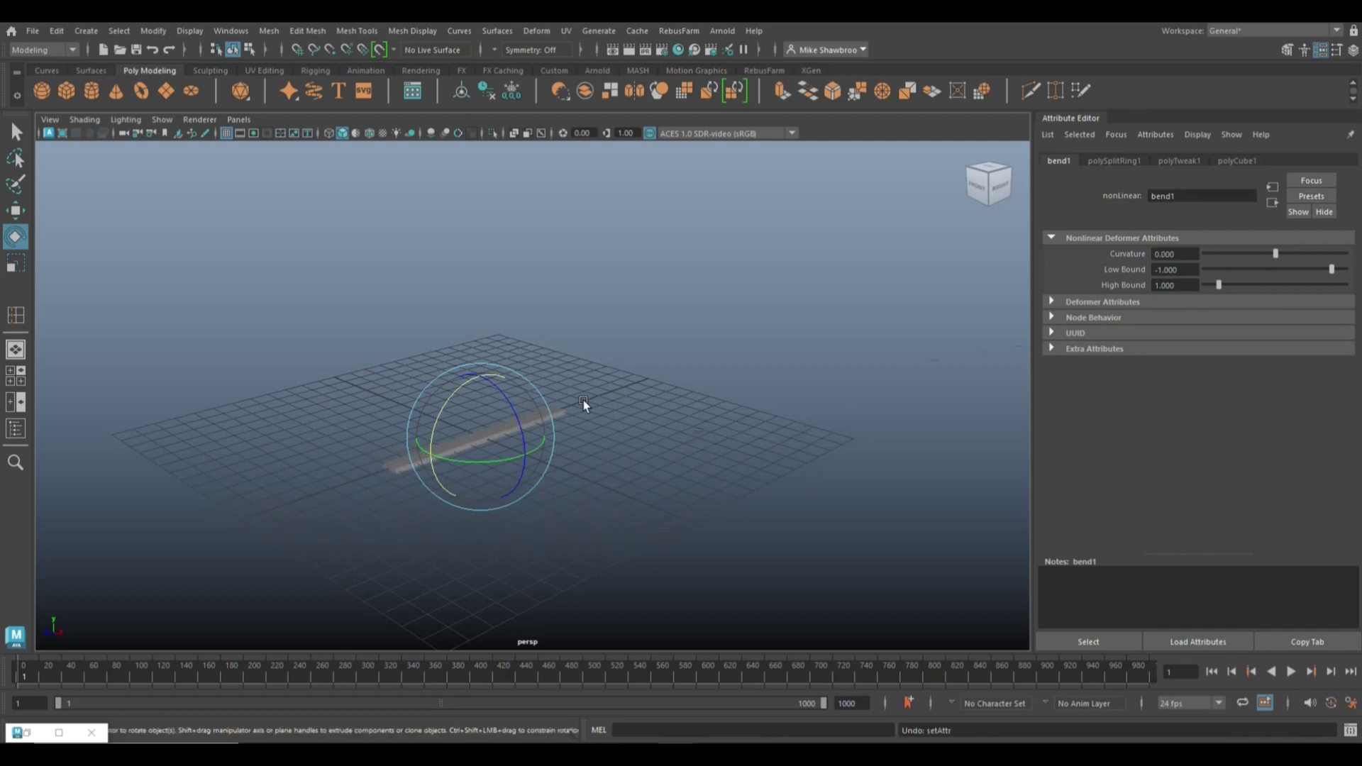
{"action": "left_click_drag", "start_coordinate": [506, 393], "coordinate": [527, 471]}
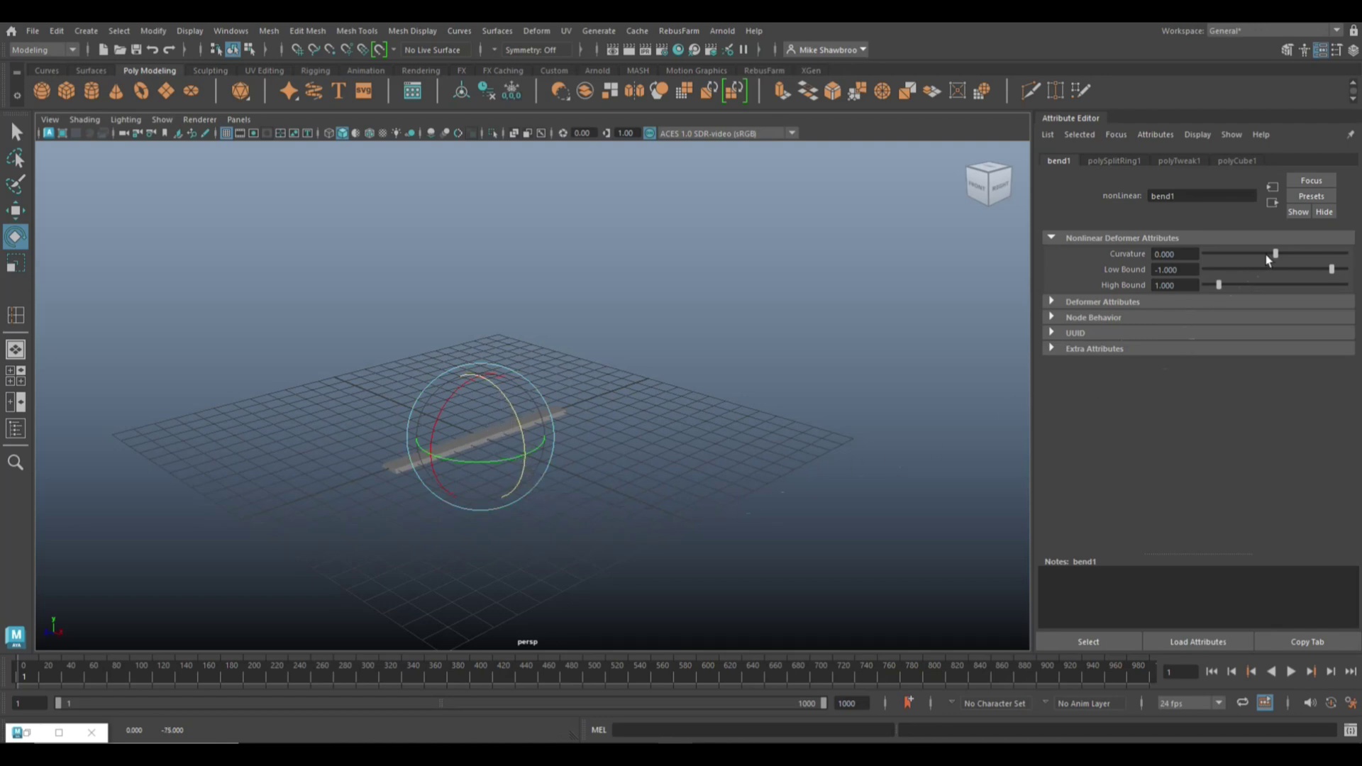
{"action": "left_click_drag", "start_coordinate": [1276, 255], "coordinate": [1289, 261]}
Step: Rotate the bend handle about its own length to -270 degrees so the plank's ends curve straight upward
{"action": "left_click_drag", "start_coordinate": [577, 447], "coordinate": [577, 371], "text": "alt"}
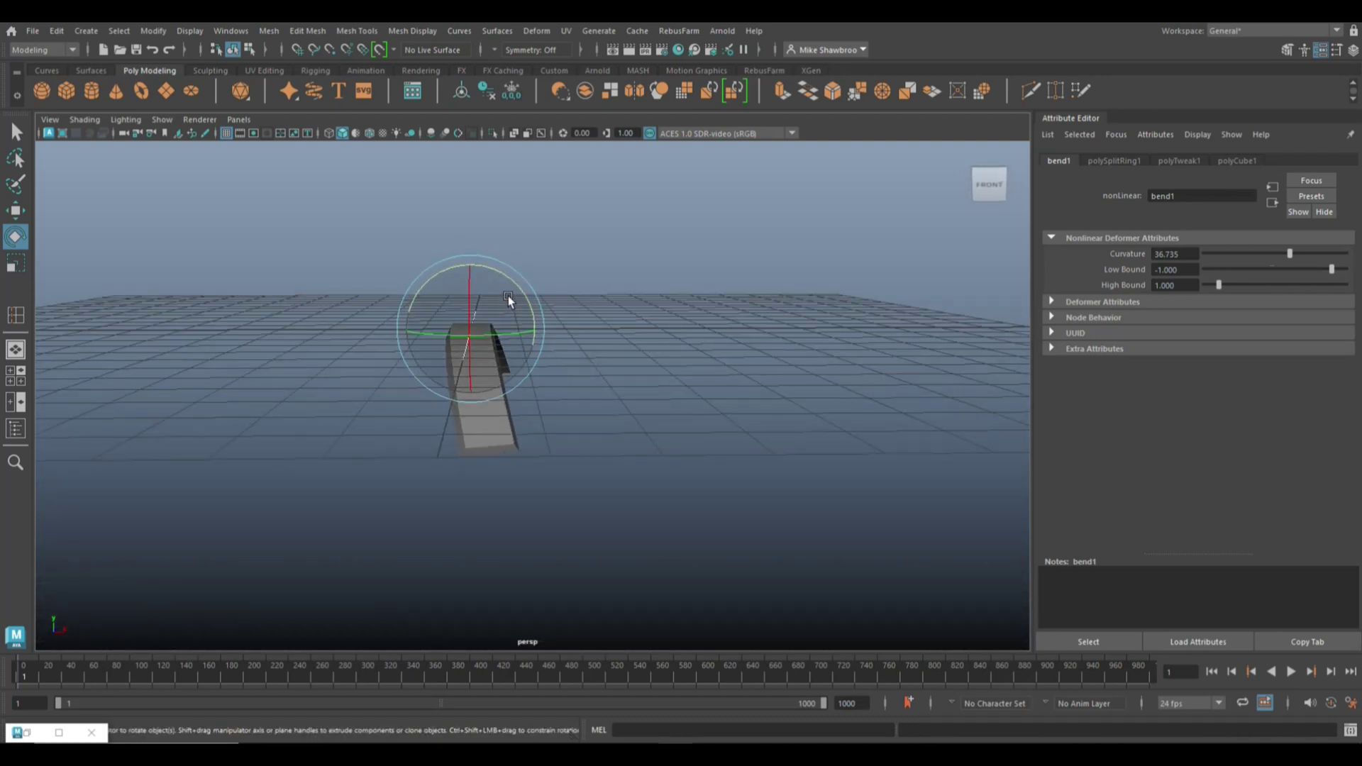
{"action": "left_click_drag", "start_coordinate": [511, 280], "coordinate": [506, 411]}
{"action": "middle_click_drag", "start_coordinate": [506, 411], "coordinate": [586, 529], "text": "alt"}
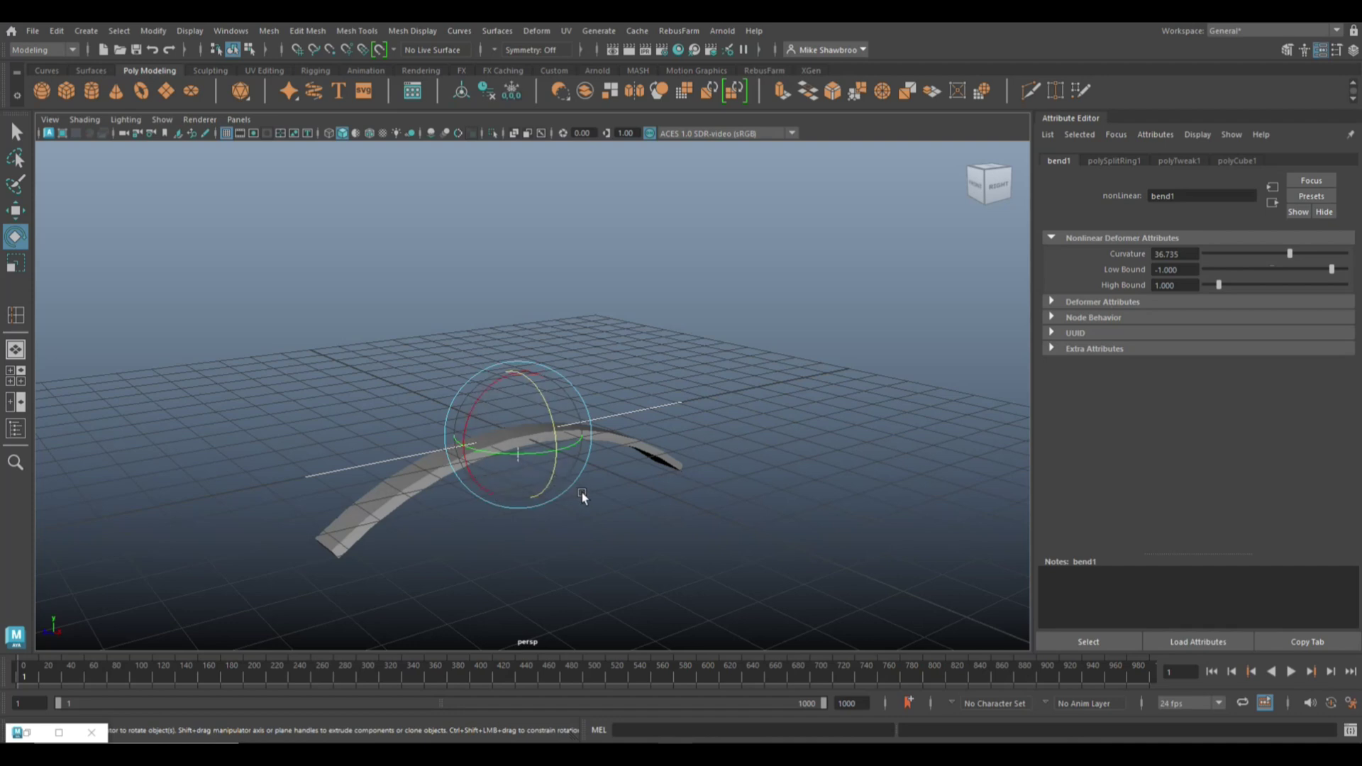
{"action": "left_click_drag", "start_coordinate": [536, 390], "coordinate": [577, 450]}
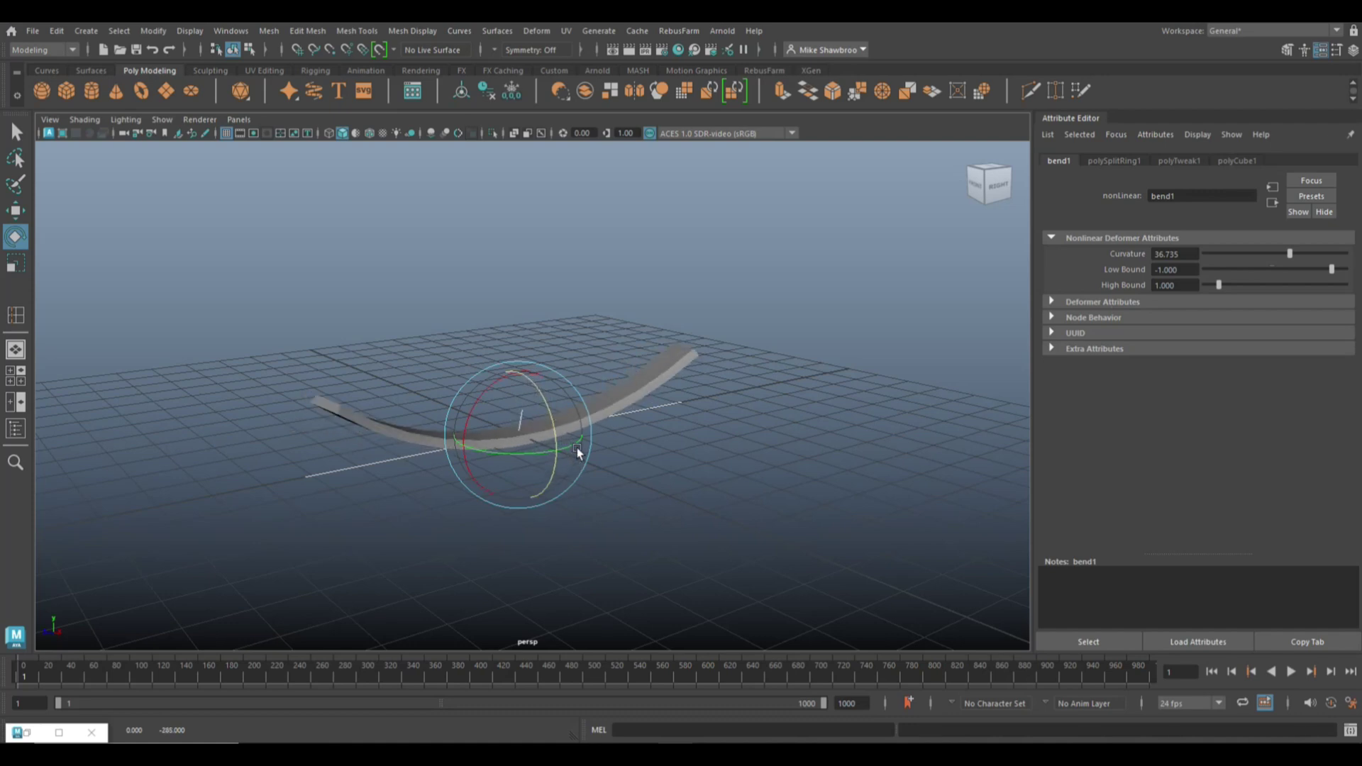
{"action": "left_click_drag", "start_coordinate": [517, 502], "coordinate": [562, 502], "text": "alt"}
{"action": "left_click_drag", "start_coordinate": [593, 388], "coordinate": [580, 385]}
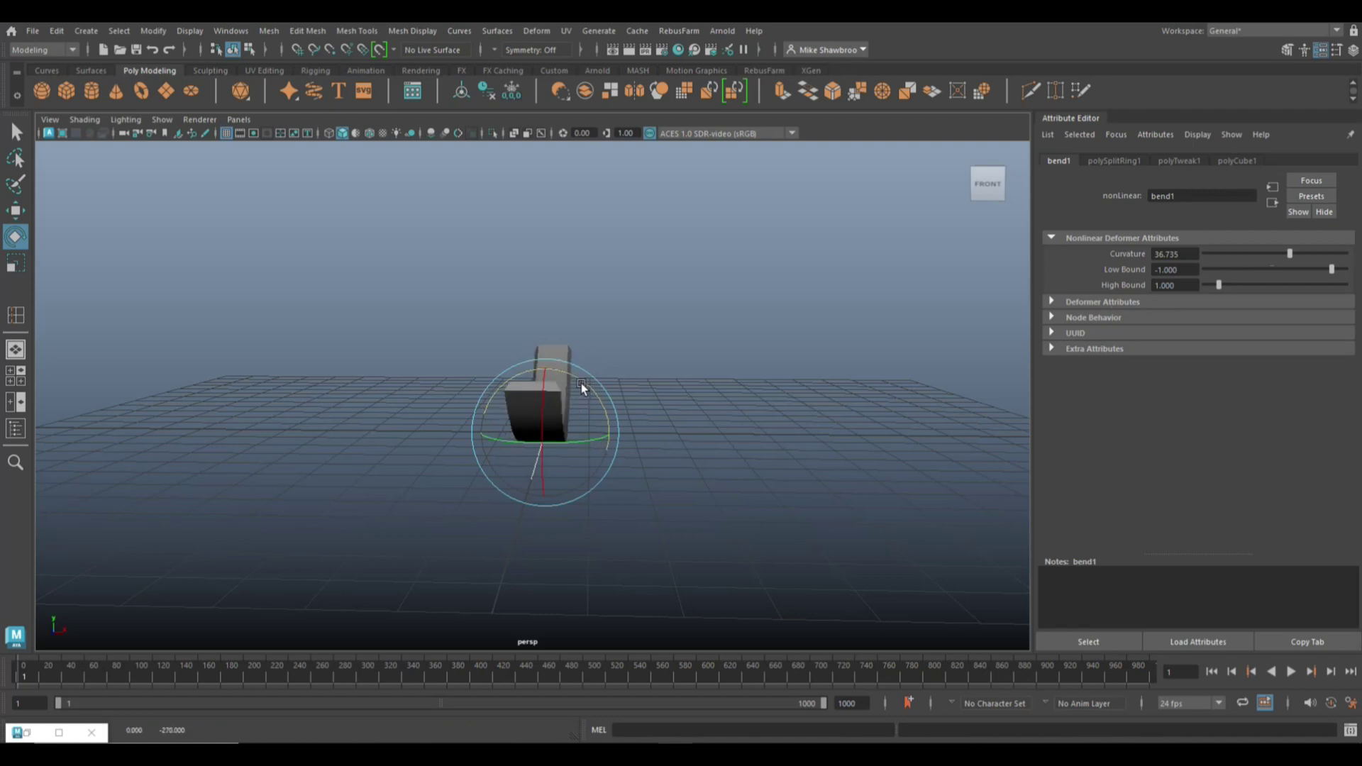
Step: Reduce the bend's curvature to about 7.3 for a gentle sag and deselect the deformer
{"action": "left_click_drag", "start_coordinate": [653, 449], "coordinate": [565, 461], "text": "alt"}
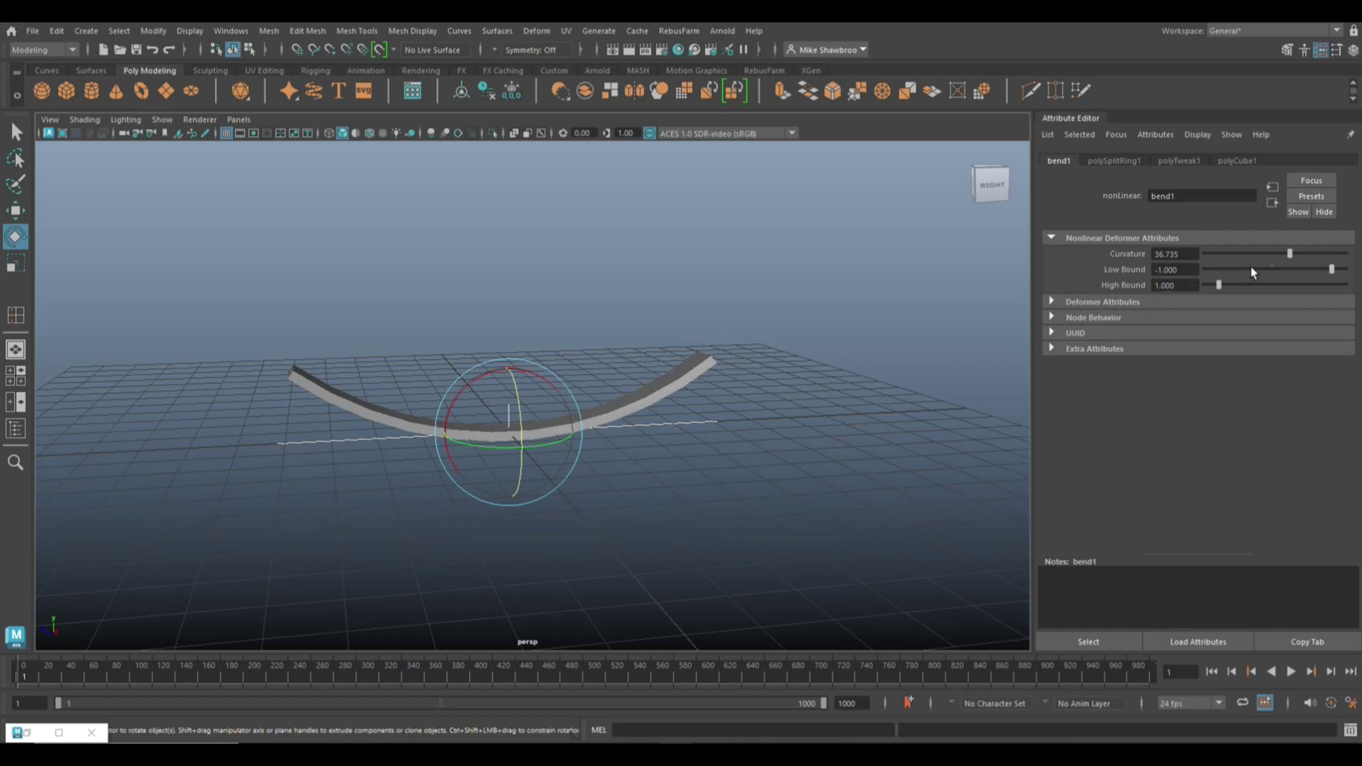
{"action": "left_click_drag", "start_coordinate": [1289, 259], "coordinate": [1278, 259]}
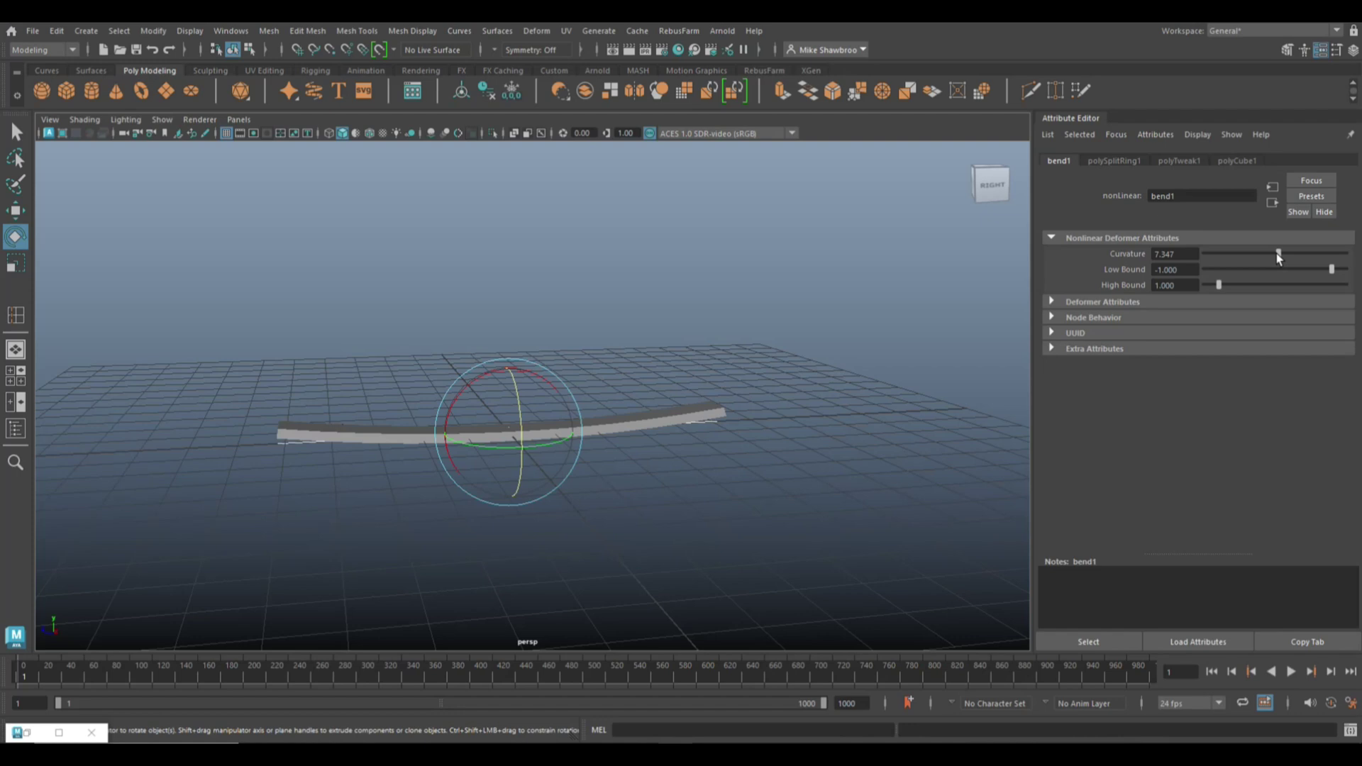
{"action": "left_click", "coordinate": [732, 554]}
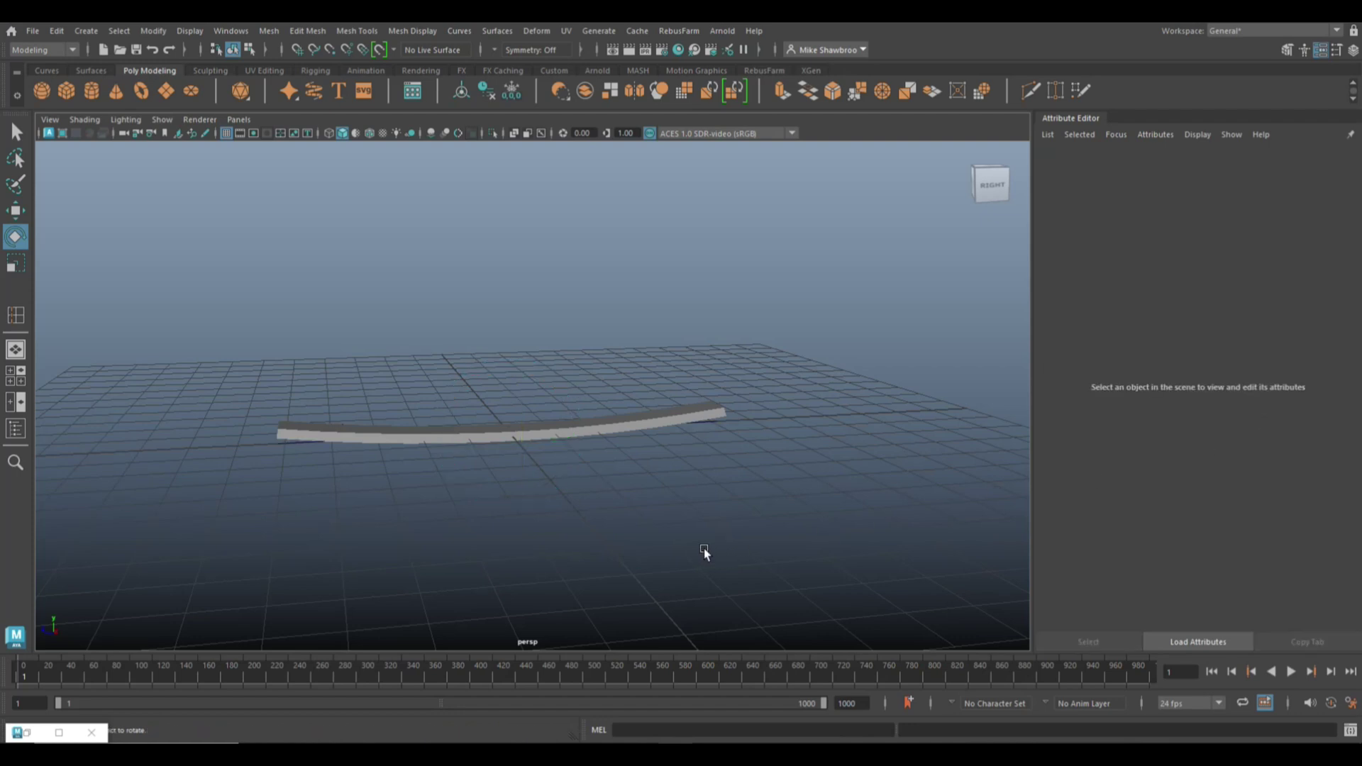
Step: Select the bent plank together with its bend handle and delete their construction history
{"action": "left_click_drag", "start_coordinate": [623, 550], "coordinate": [574, 533], "text": "alt"}
{"action": "left_click_drag", "start_coordinate": [385, 432], "coordinate": [685, 583]}
{"action": "left_click_drag", "start_coordinate": [729, 527], "coordinate": [794, 523], "text": "alt"}
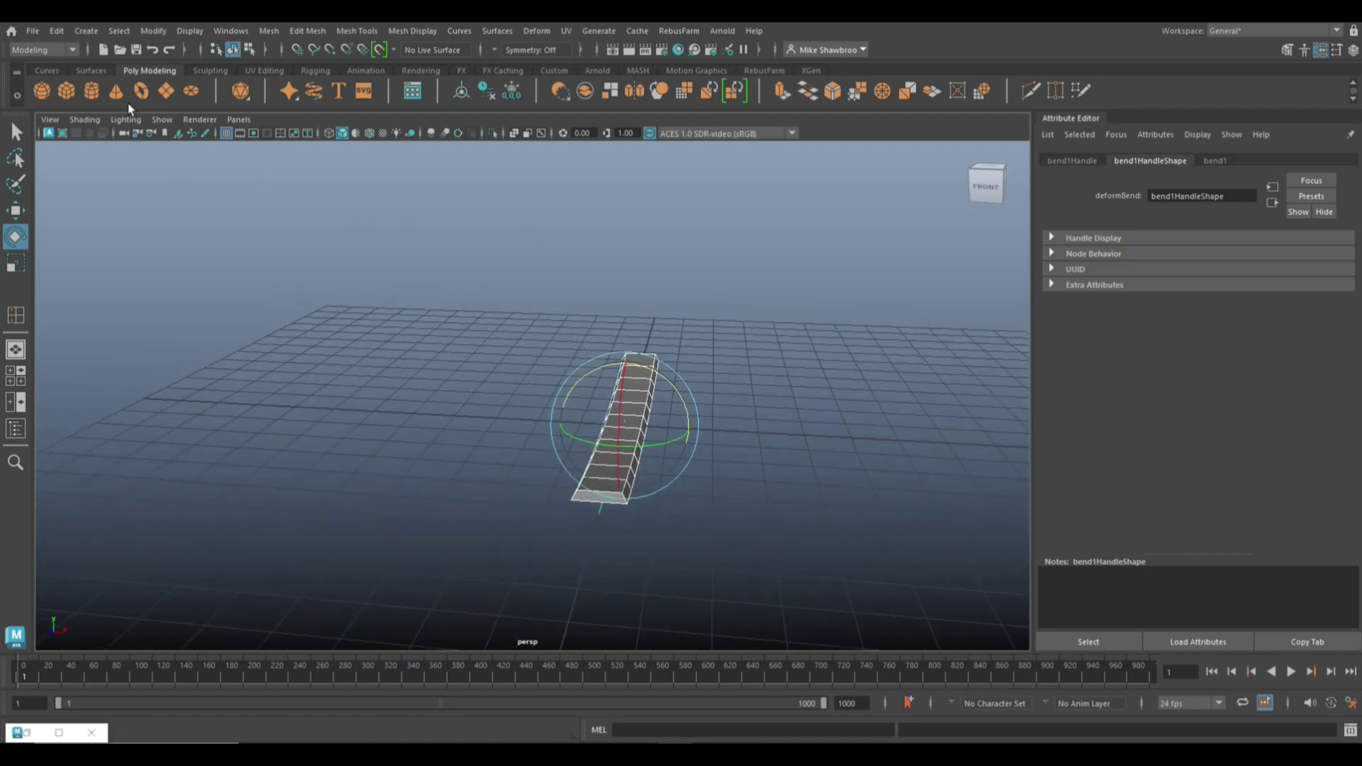
{"action": "left_click", "coordinate": [57, 30]}
{"action": "mouse_move", "coordinate": [144, 207]}
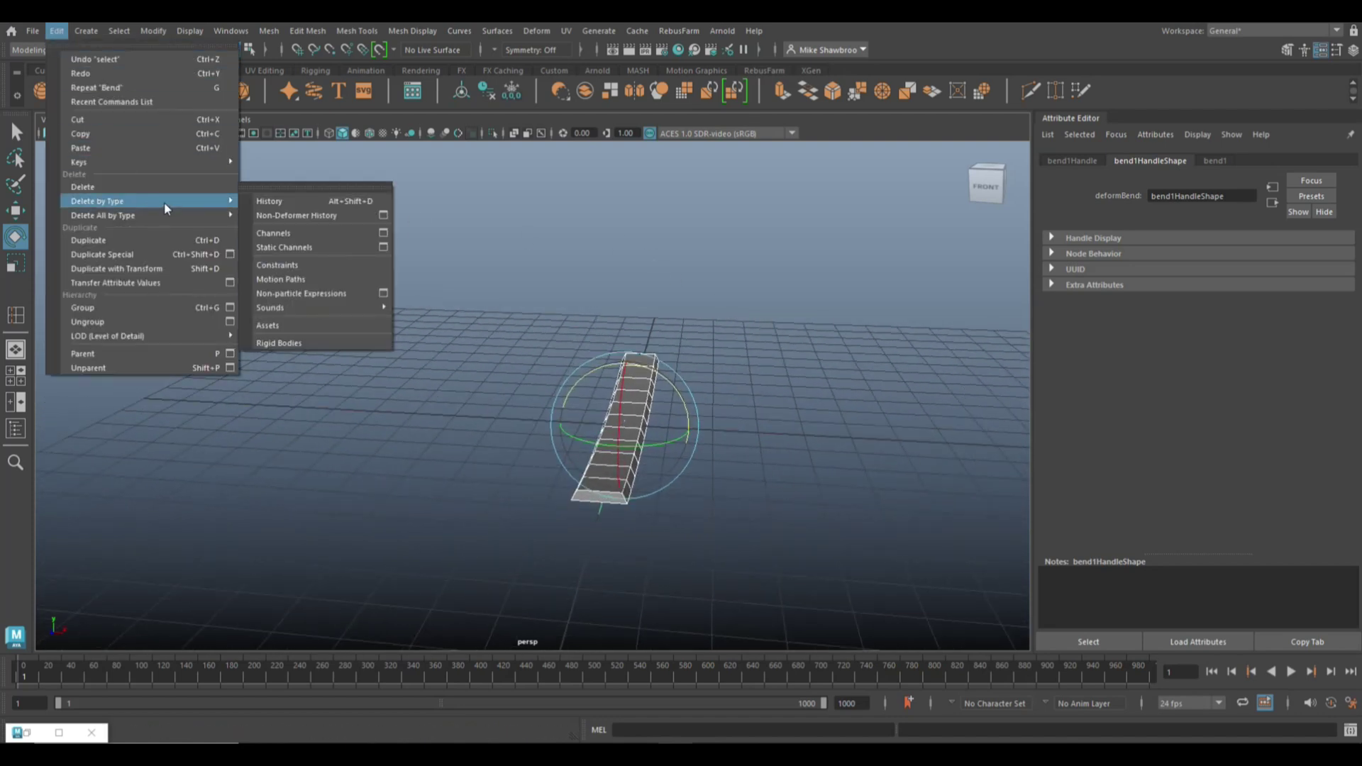
{"action": "left_click", "coordinate": [288, 202]}
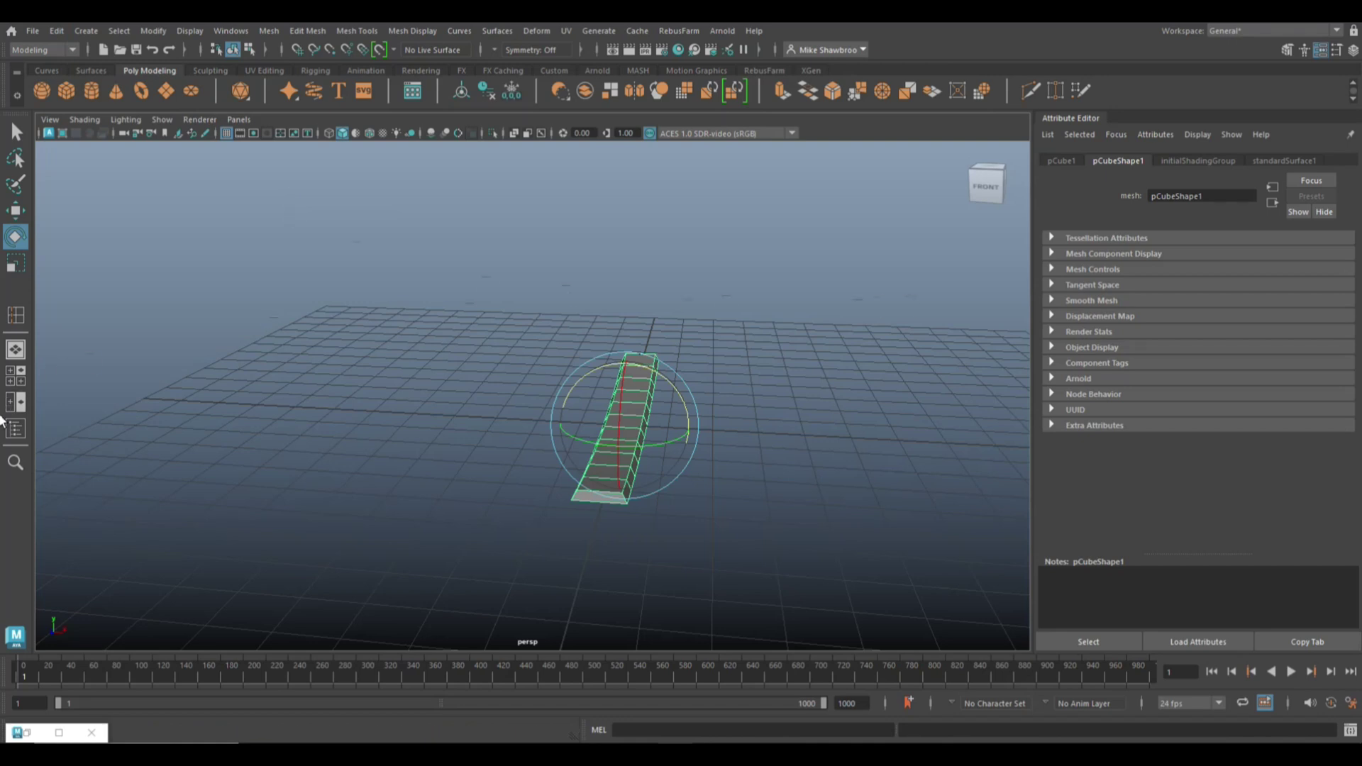
Step: Duplicate the bent plank and move the copy along X so it sits beside the original
{"action": "left_click", "coordinate": [15, 428]}
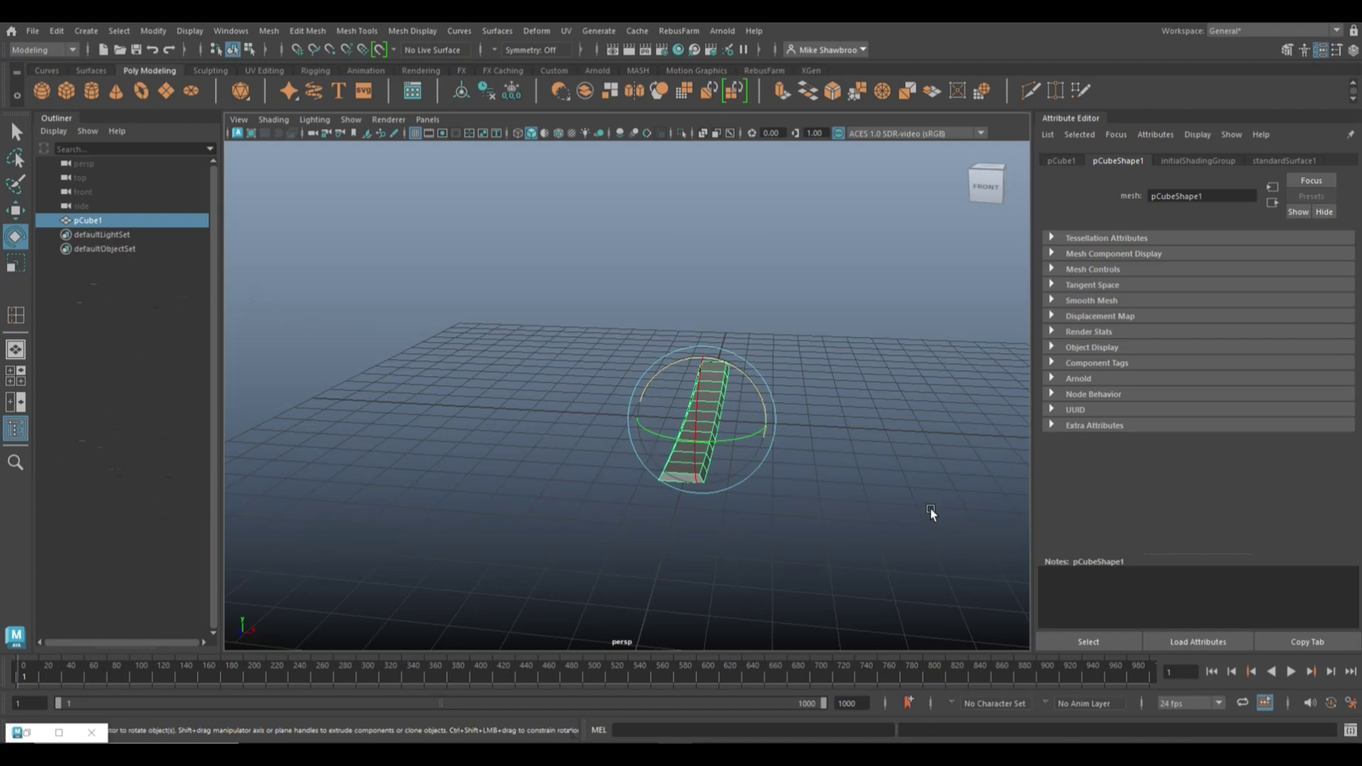
{"action": "left_click", "coordinate": [765, 528]}
{"action": "left_click", "coordinate": [706, 471]}
{"action": "left_click_drag", "start_coordinate": [782, 552], "coordinate": [714, 492], "text": "alt"}
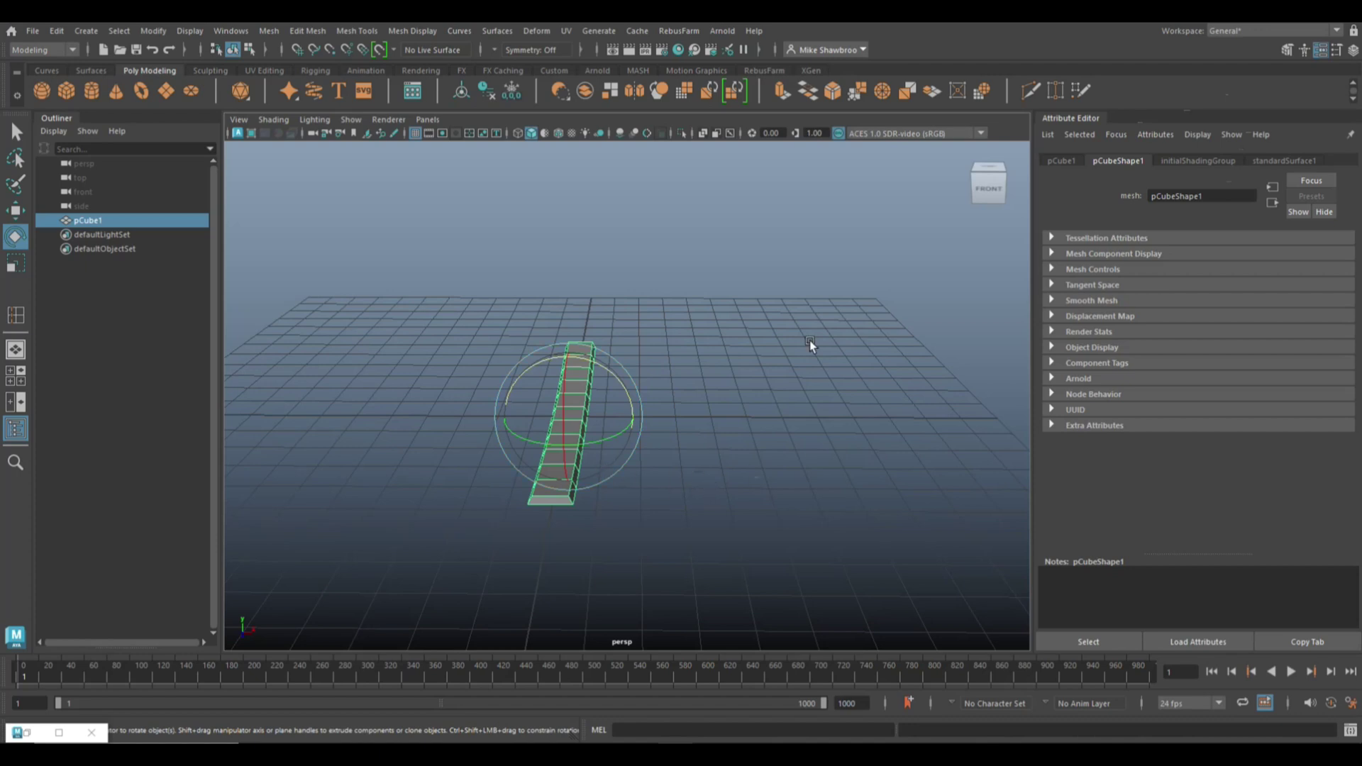
{"action": "left_click", "coordinate": [570, 414]}
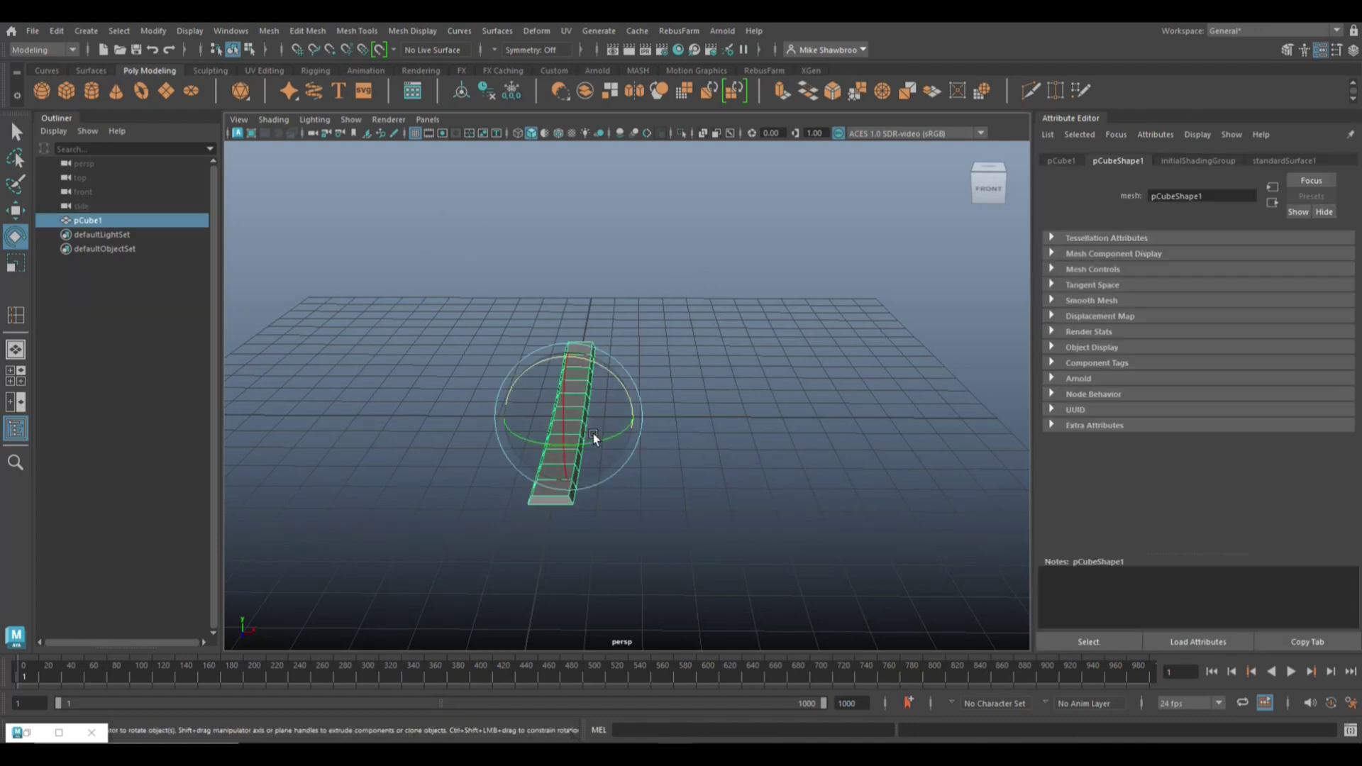
{"action": "key", "text": "ctrl+d"}
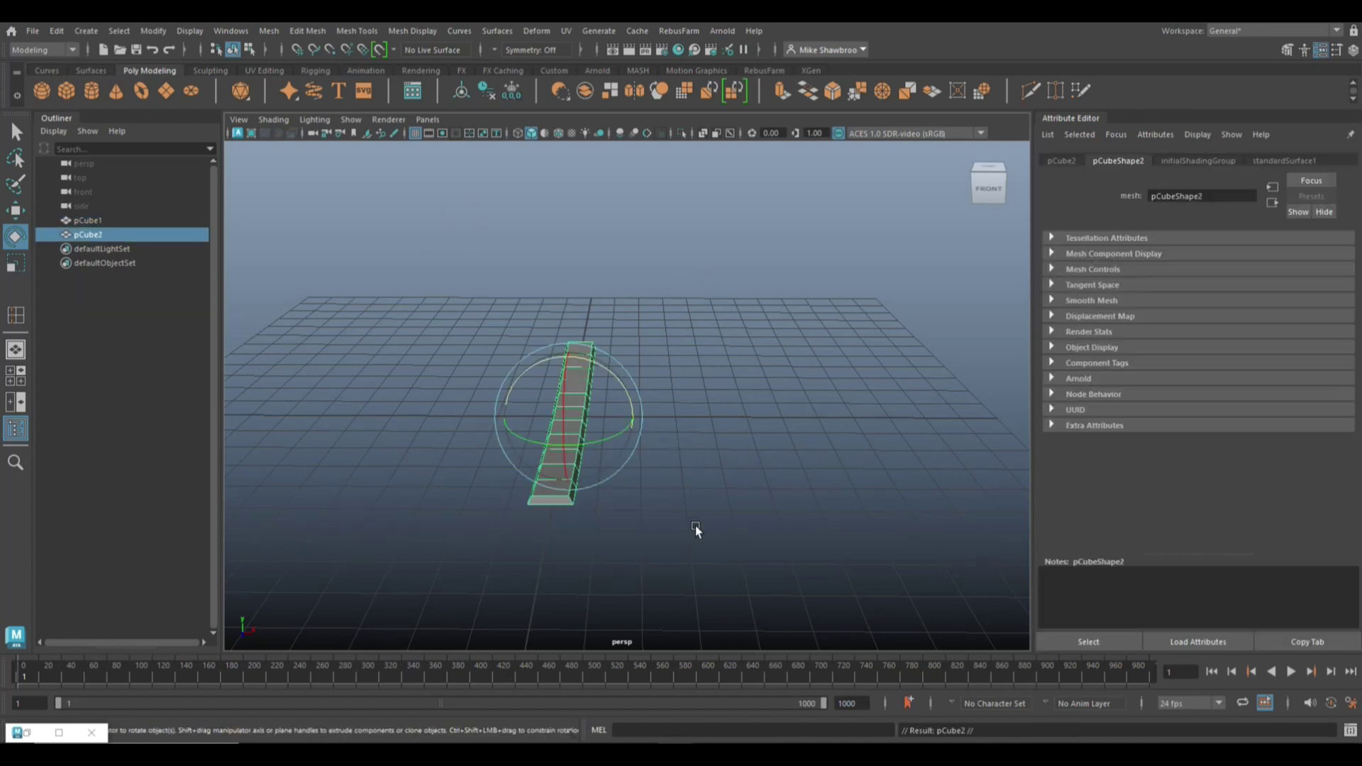
{"action": "key", "text": "w"}
{"action": "left_click_drag", "start_coordinate": [644, 420], "coordinate": [681, 428]}
Step: In the top view, nudge the duplicated plank along X until it butts up against the original
{"action": "left_click", "coordinate": [16, 375]}
{"action": "key", "text": "space"}
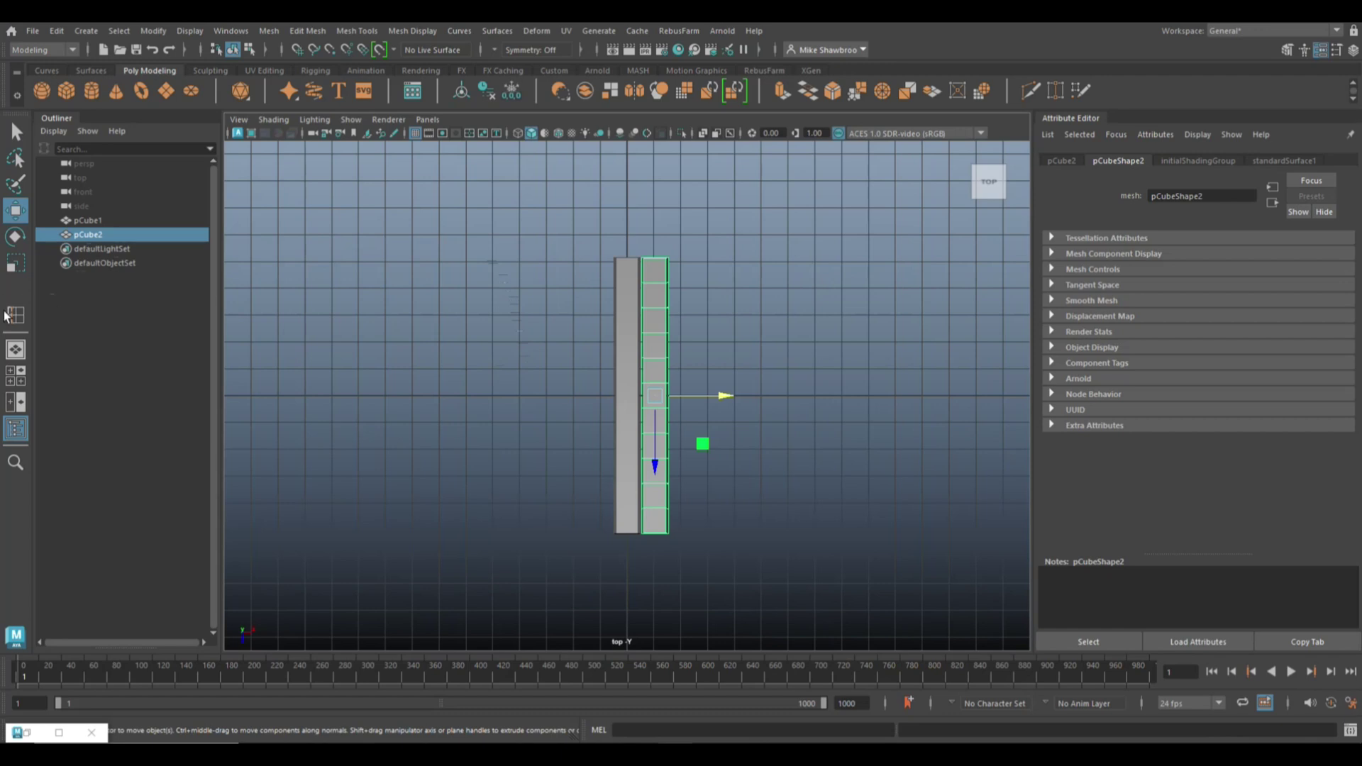
{"action": "left_click", "coordinate": [16, 427]}
{"action": "left_click", "coordinate": [1319, 49]}
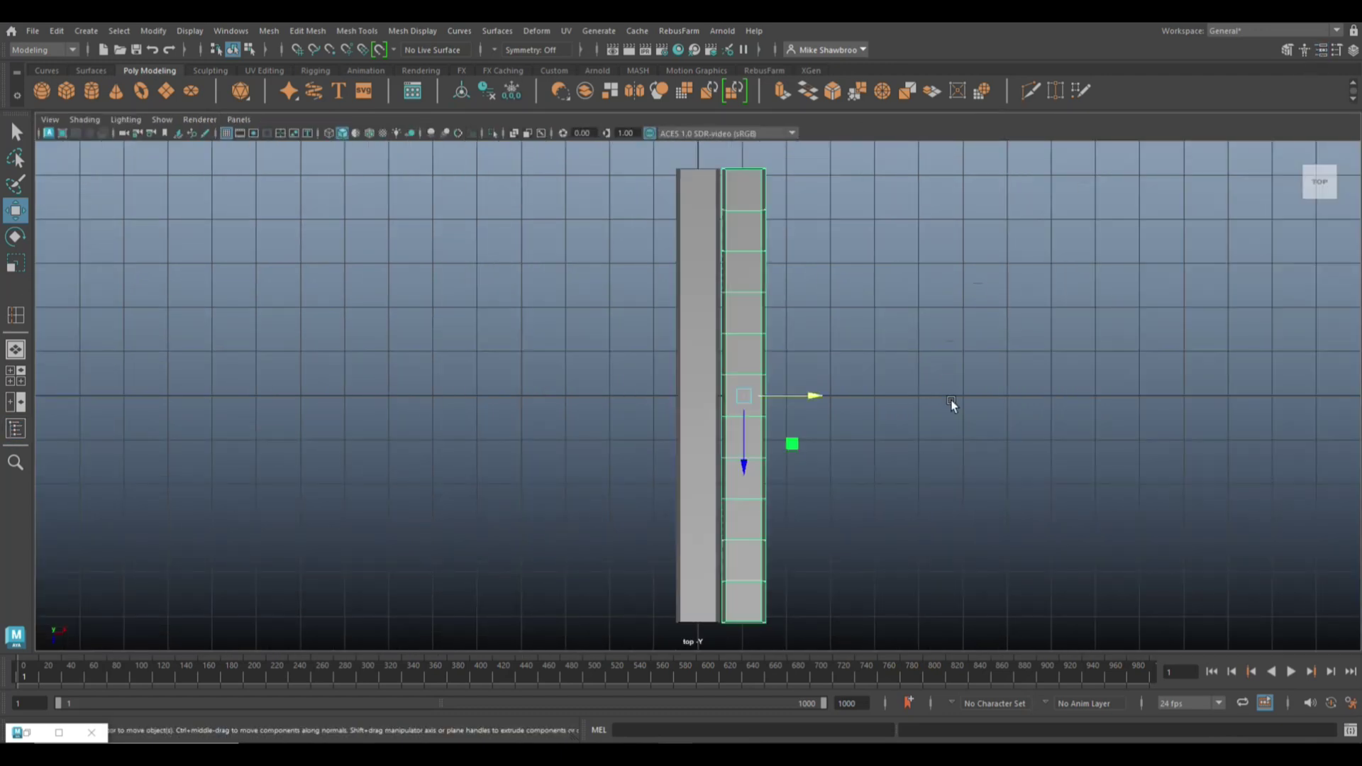
{"action": "scroll", "coordinate": [904, 444], "scroll_direction": "up", "scroll_amount": 6}
{"action": "scroll", "coordinate": [896, 454], "scroll_direction": "up", "scroll_amount": 2}
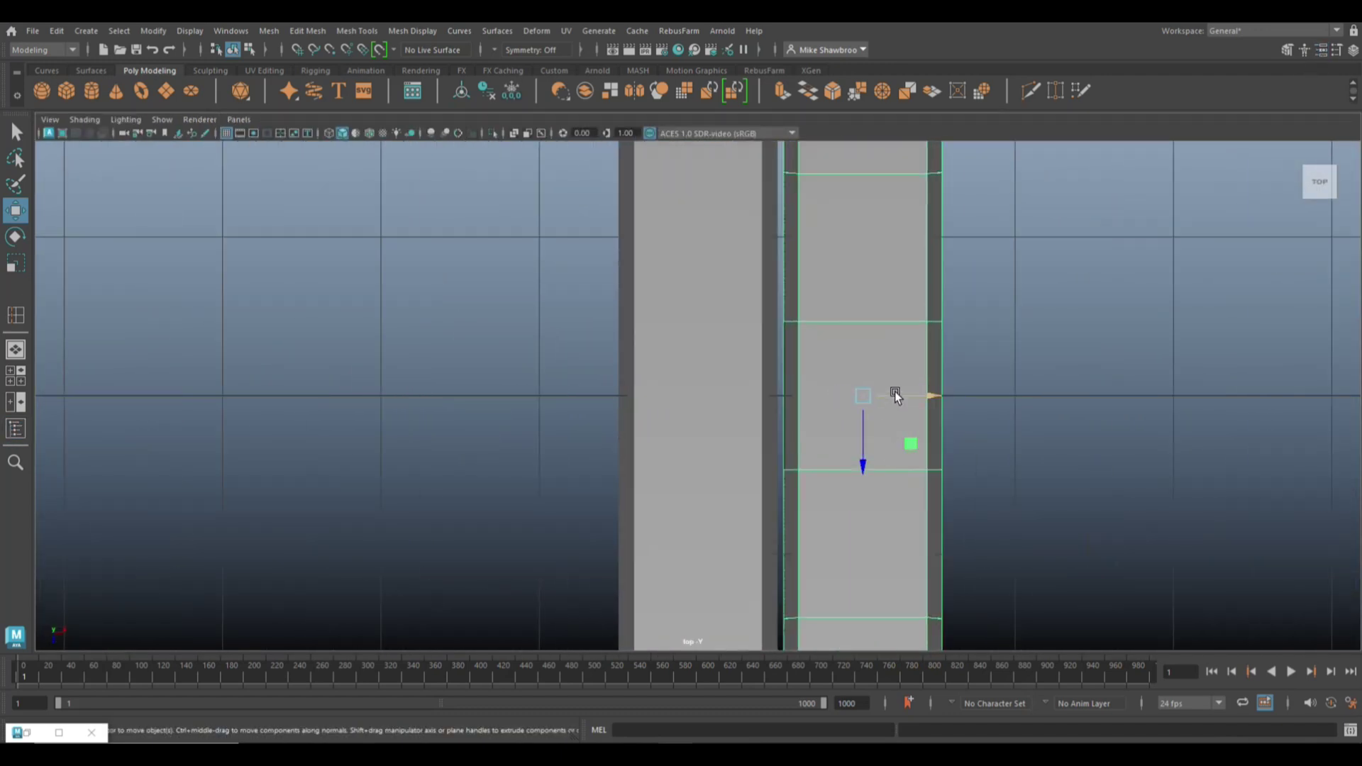
{"action": "left_click_drag", "start_coordinate": [933, 402], "coordinate": [924, 396]}
Step: Repeat Duplicate with Transform on the second plank until there is a row of 21 planks in total
{"action": "scroll", "coordinate": [941, 434], "scroll_direction": "down", "scroll_amount": 6}
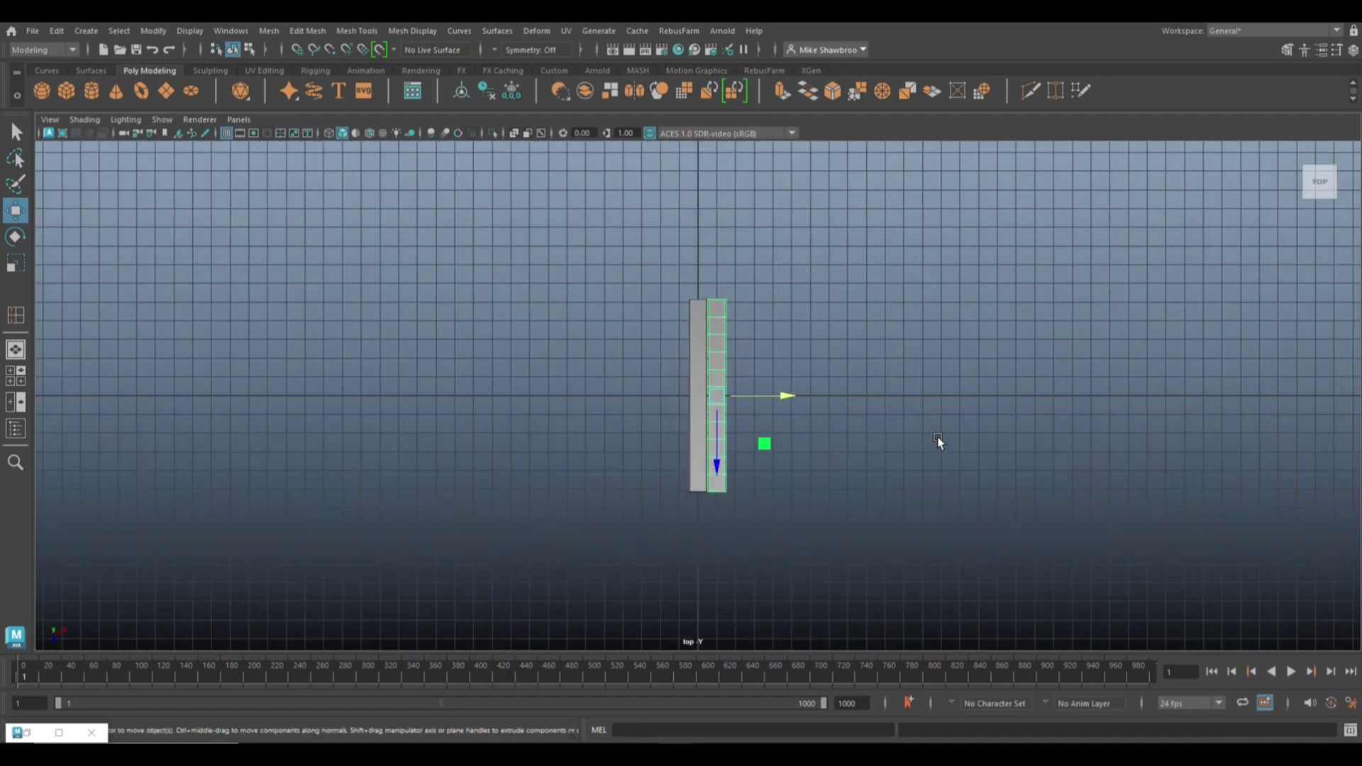
{"action": "key", "text": "shift+d"}
{"action": "key", "text": "shift+d"}
{"action": "key", "text": "shift+d"}
{"action": "key", "text": "shift+d"}
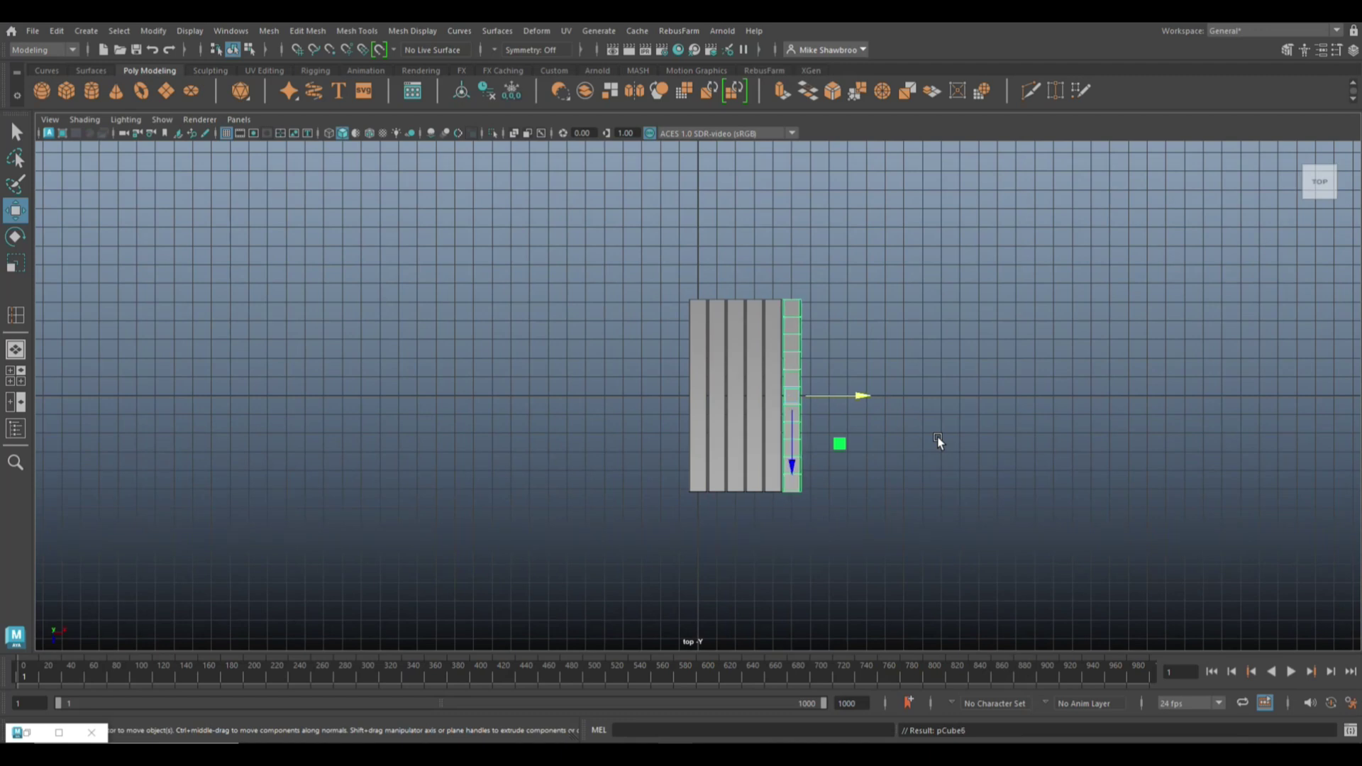
{"action": "key", "text": "shift+d"}
{"action": "key", "text": "shift+d"}
{"action": "key", "text": "shift+d"}
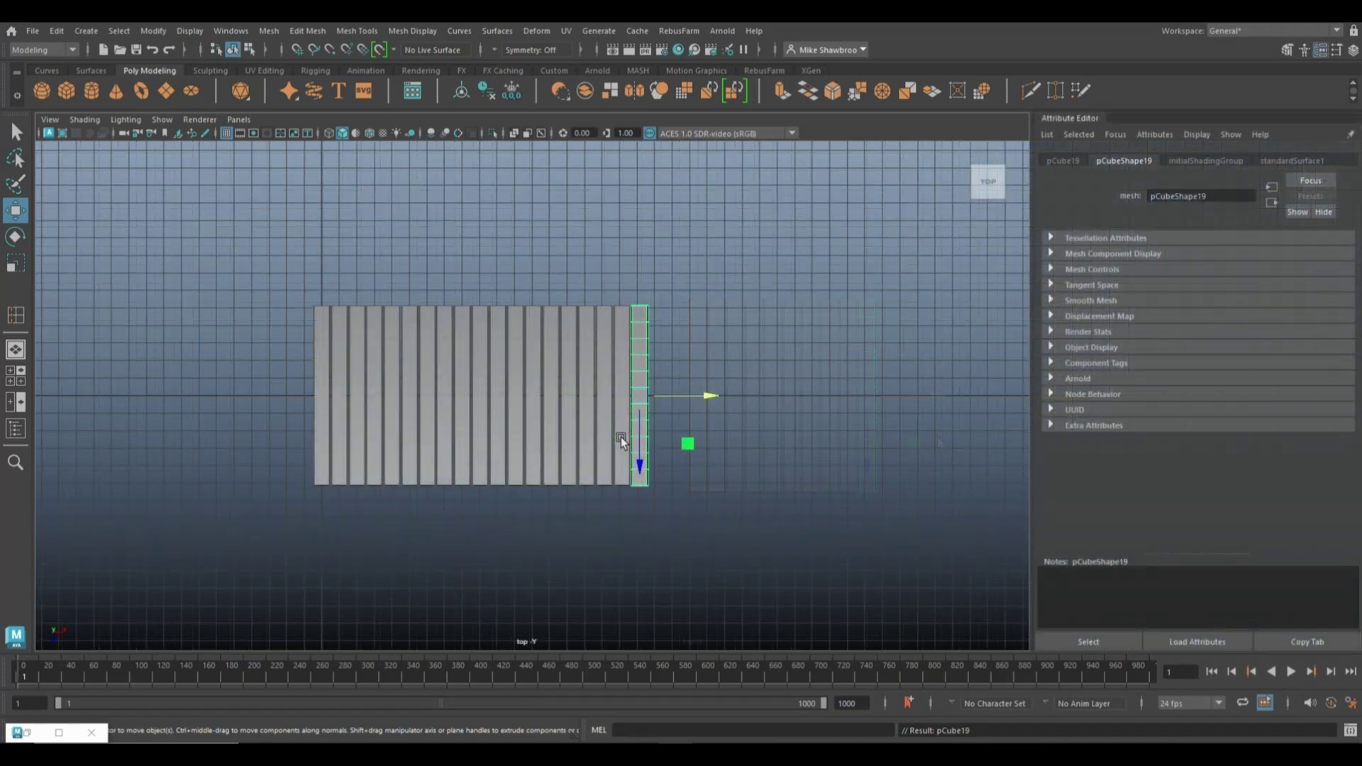
{"action": "key", "text": "shift+d"}
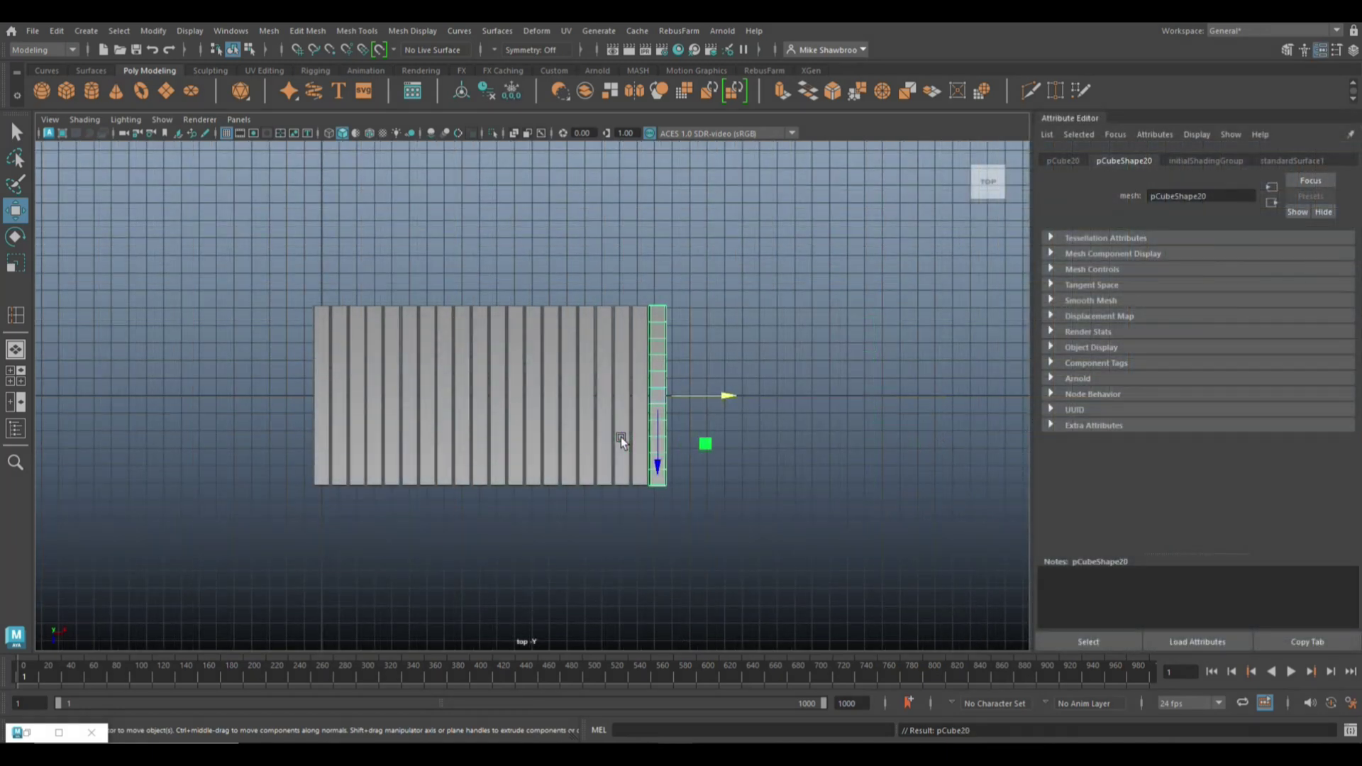
{"action": "key", "text": "shift+d"}
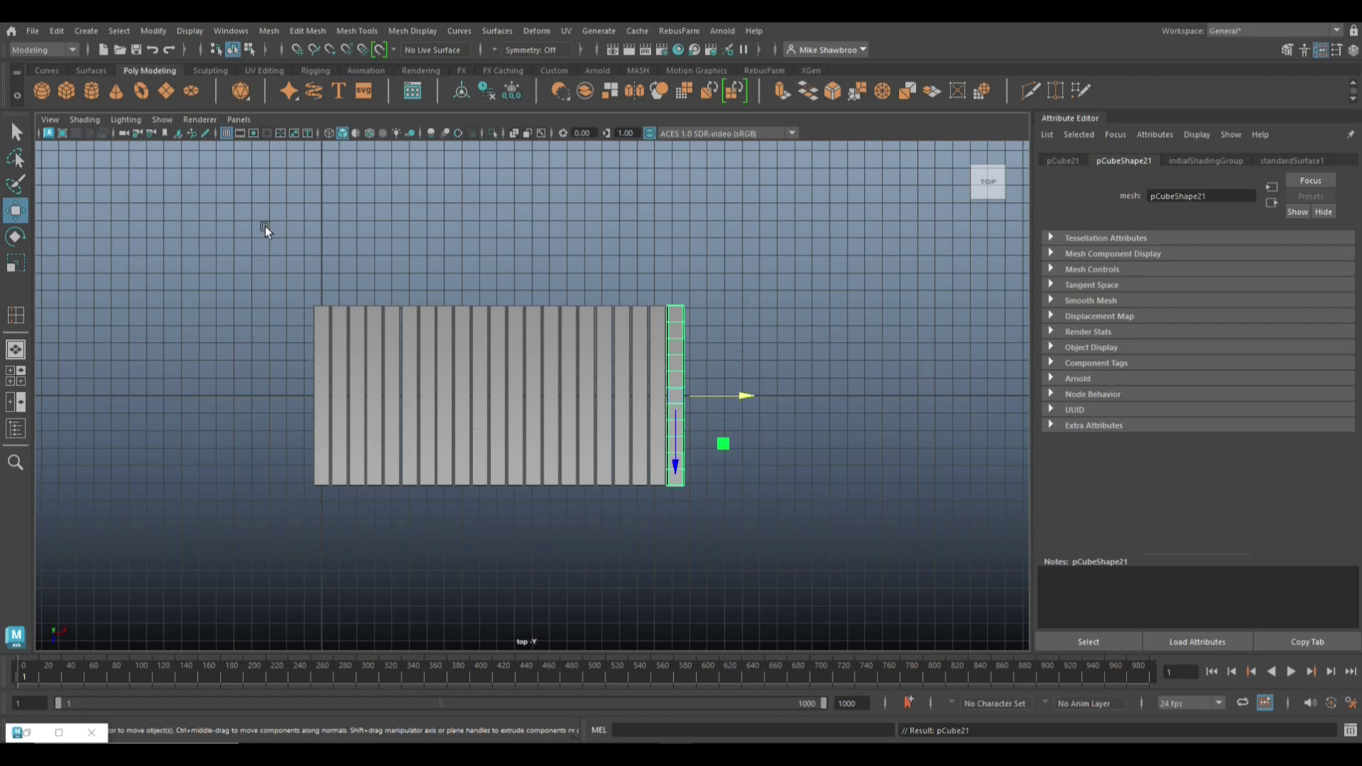
Step: Select all 21 planks and delete their construction history
{"action": "left_click_drag", "start_coordinate": [255, 273], "coordinate": [755, 362]}
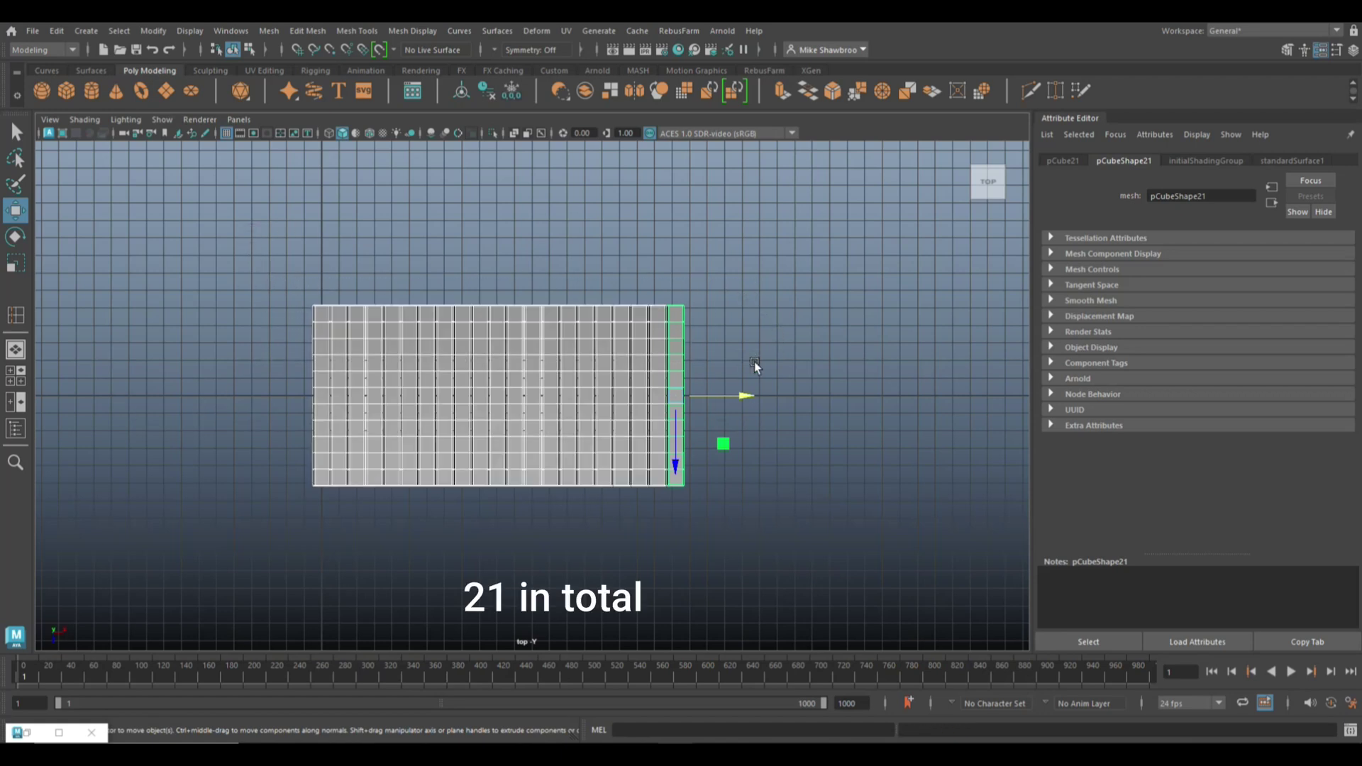
{"action": "key", "text": "space"}
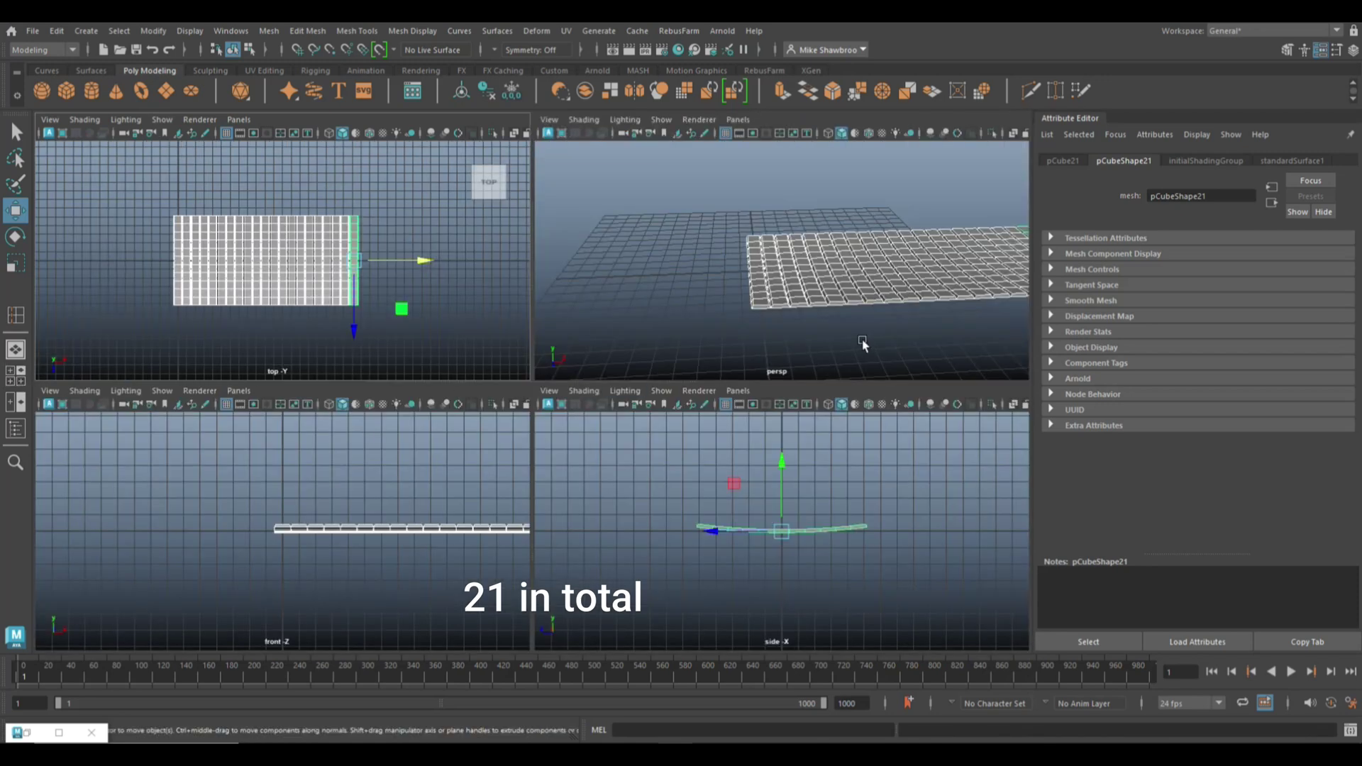
{"action": "key", "text": "space"}
{"action": "left_click_drag", "start_coordinate": [811, 332], "coordinate": [734, 487], "text": "alt"}
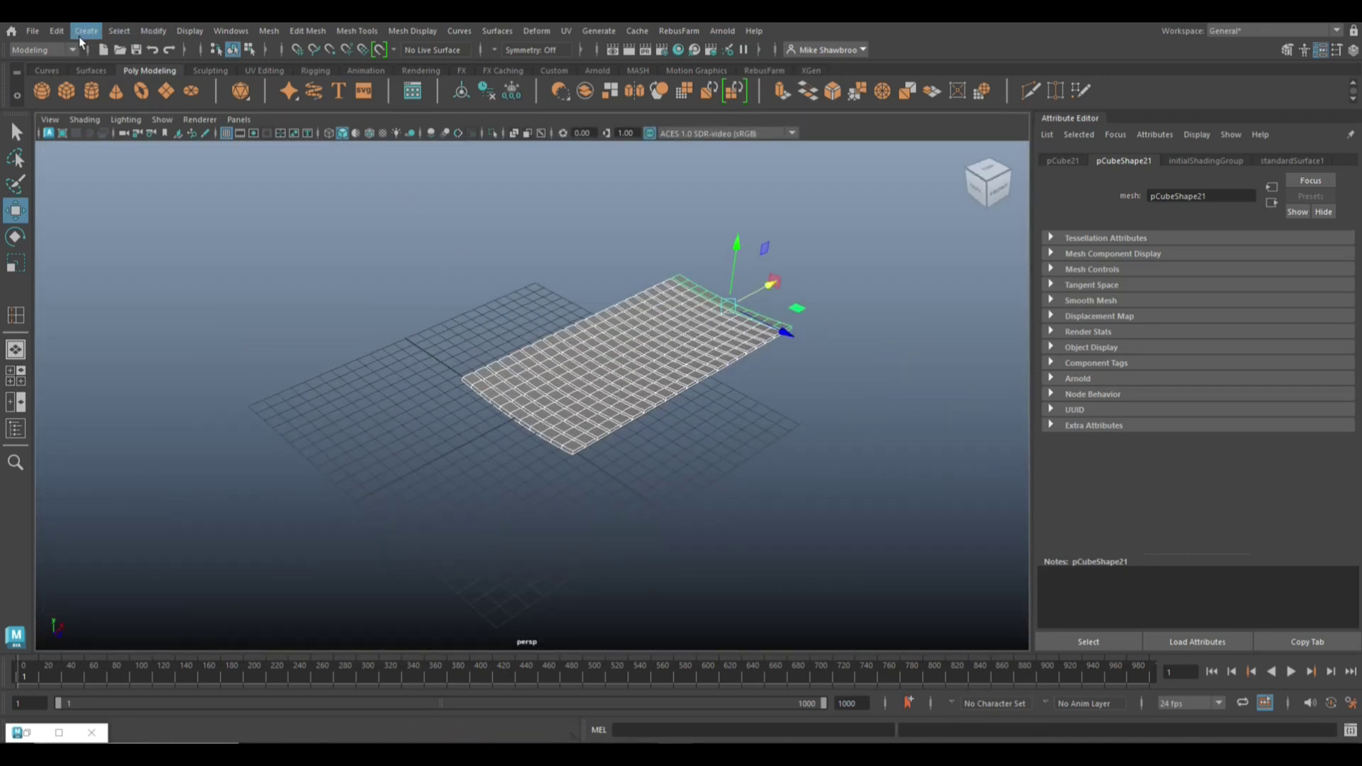
{"action": "left_click", "coordinate": [57, 33]}
{"action": "mouse_move", "coordinate": [122, 205]}
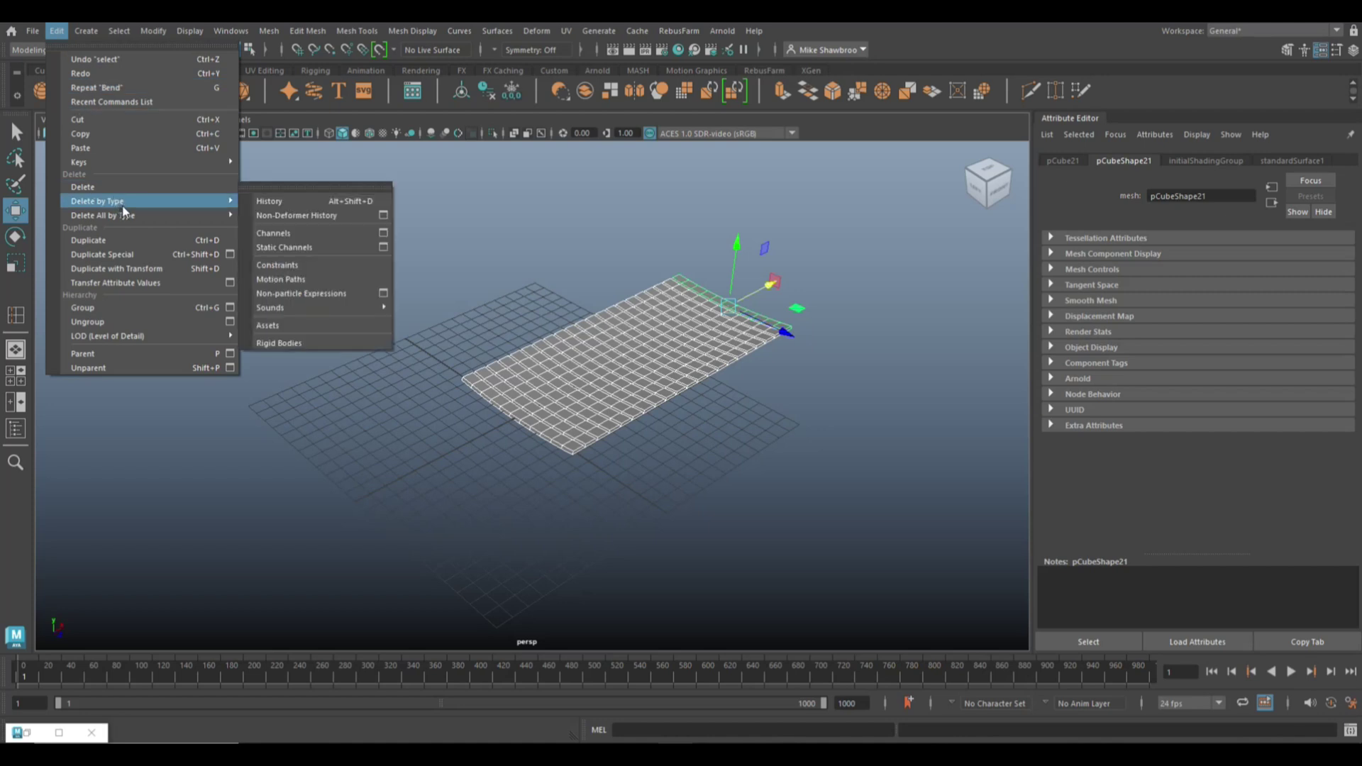
{"action": "left_click", "coordinate": [304, 201]}
Step: Combine the selected planks into a single mesh
{"action": "left_click_drag", "start_coordinate": [326, 255], "coordinate": [568, 493], "text": "alt"}
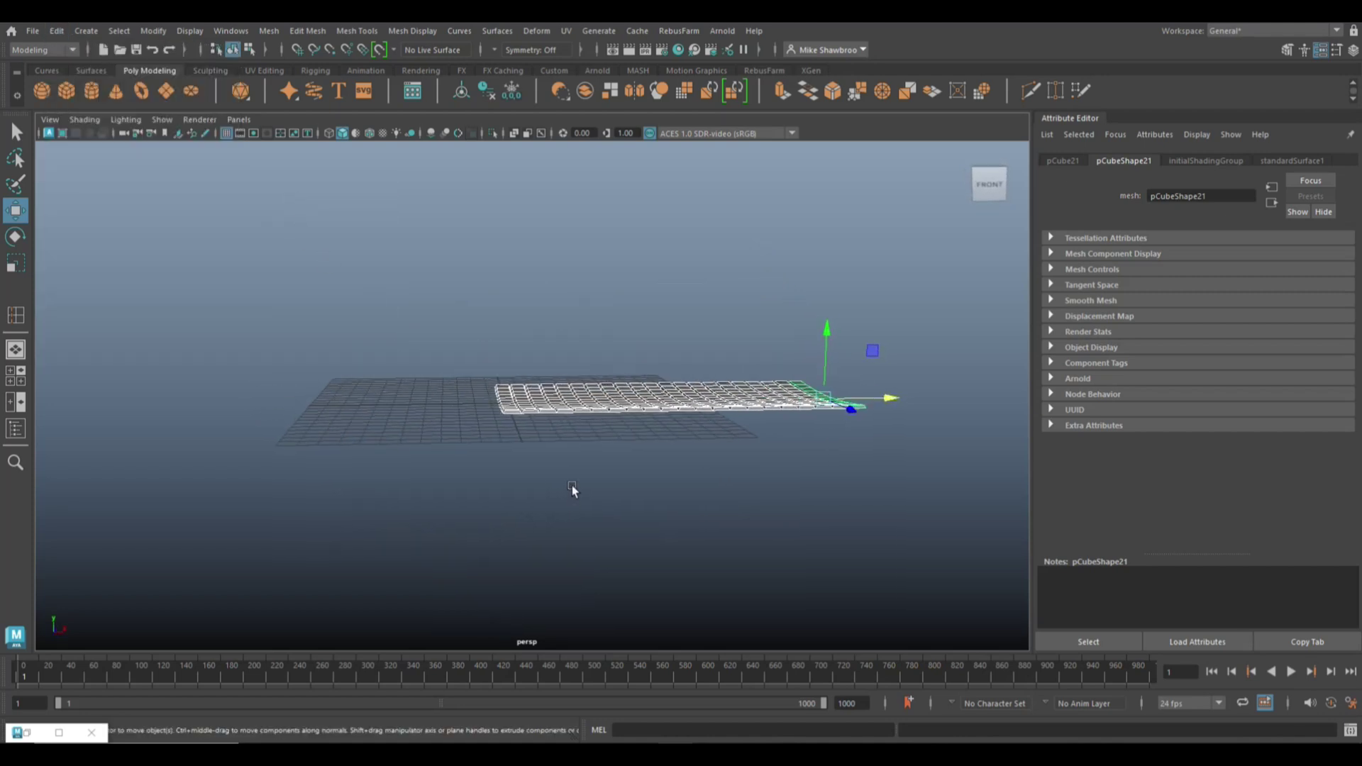
{"action": "left_click", "coordinate": [270, 31]}
{"action": "left_click", "coordinate": [310, 86]}
Step: Center the combined mesh's pivot and snap the mesh to the center of the grid
{"action": "left_click", "coordinate": [154, 31]}
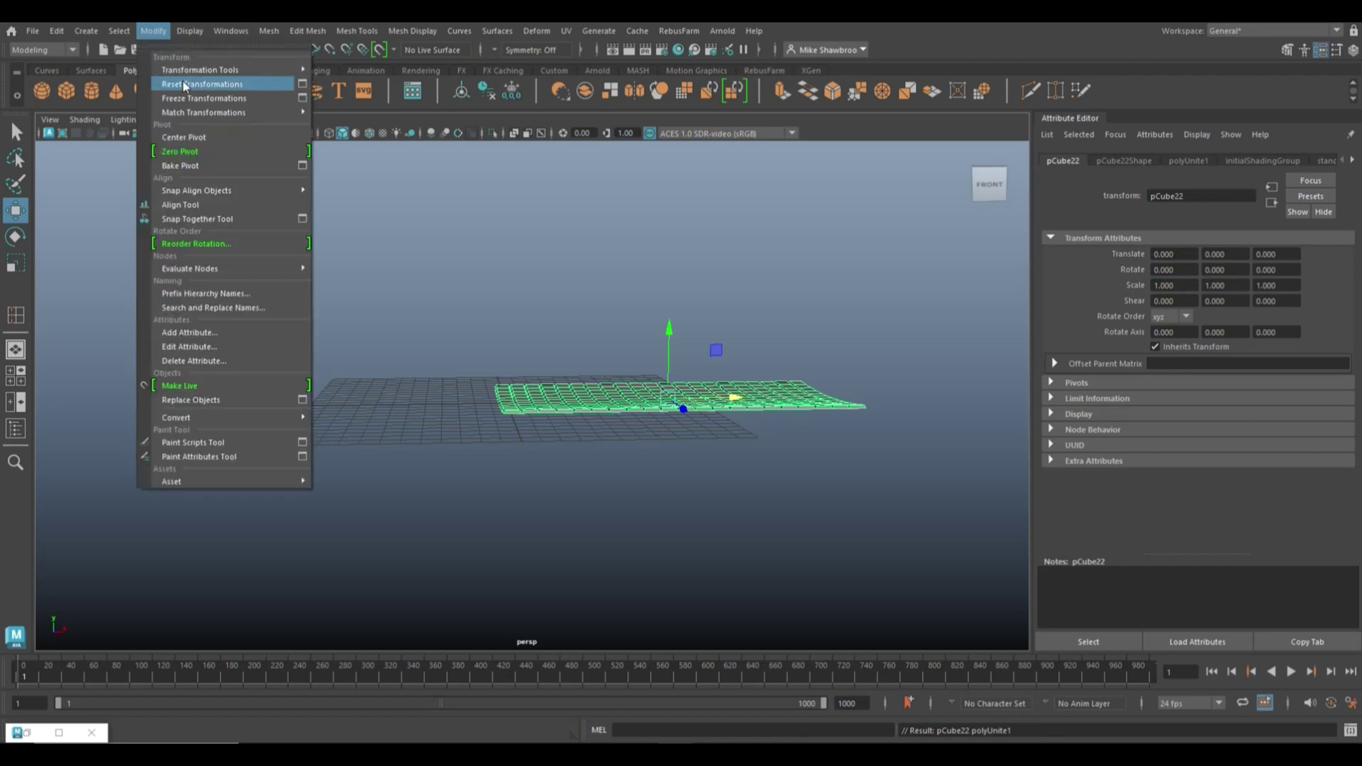
{"action": "left_click", "coordinate": [206, 137]}
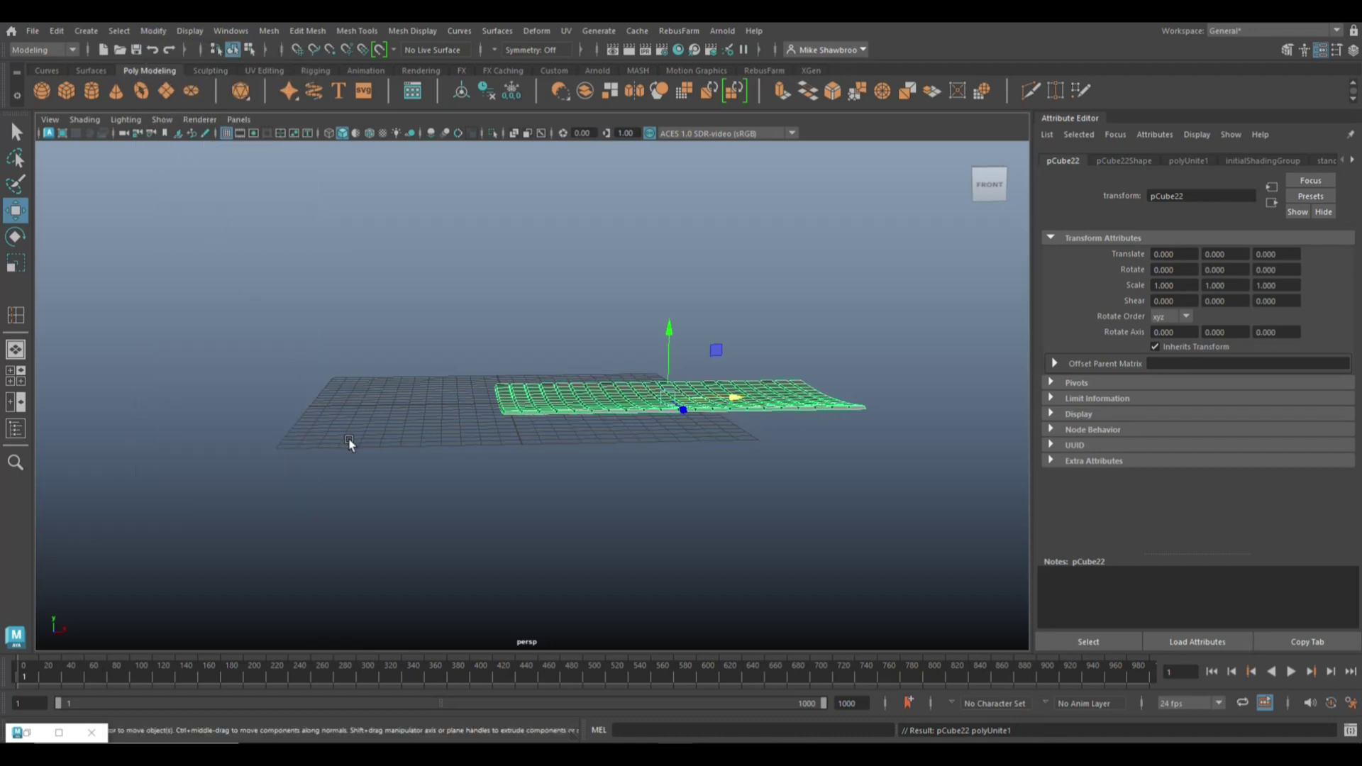
{"action": "left_click_drag", "start_coordinate": [349, 440], "coordinate": [349, 484], "text": "alt"}
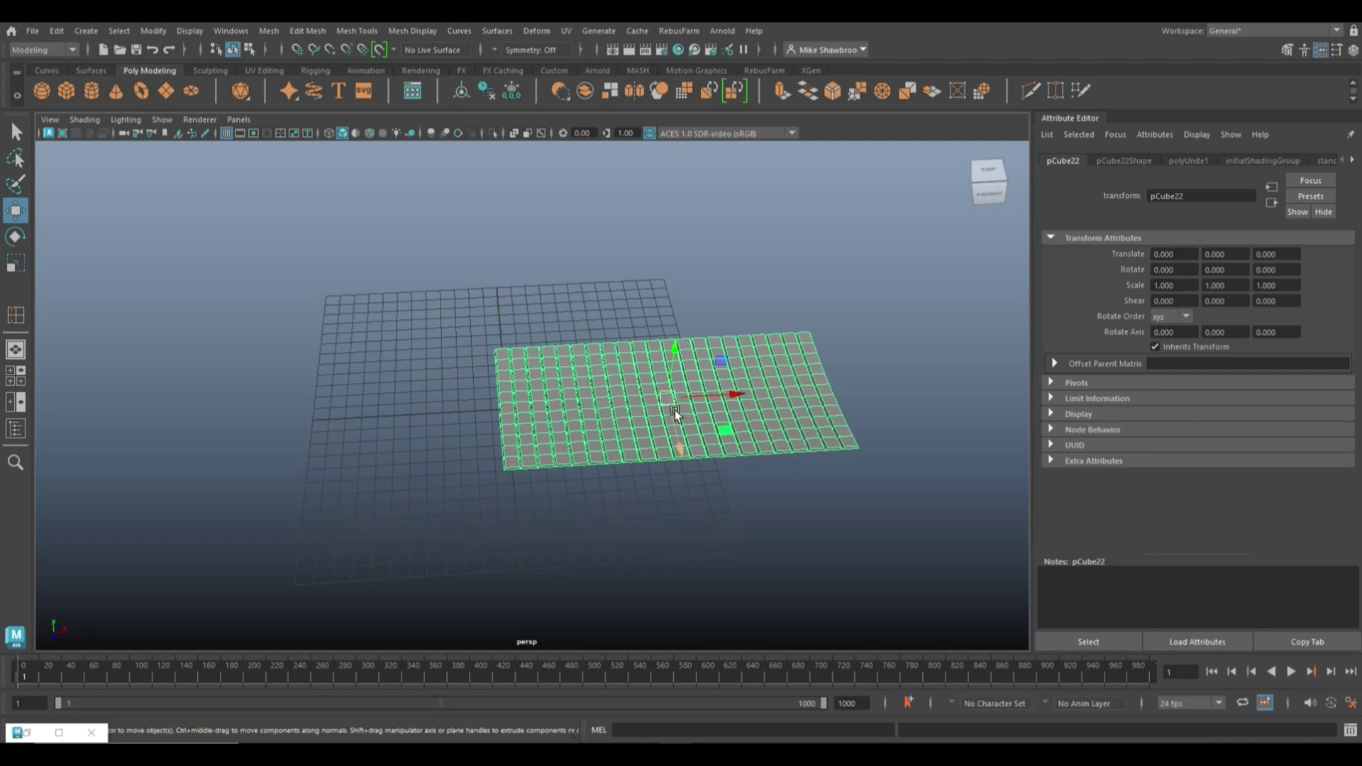
{"action": "left_click_drag", "start_coordinate": [669, 403], "coordinate": [505, 412]}
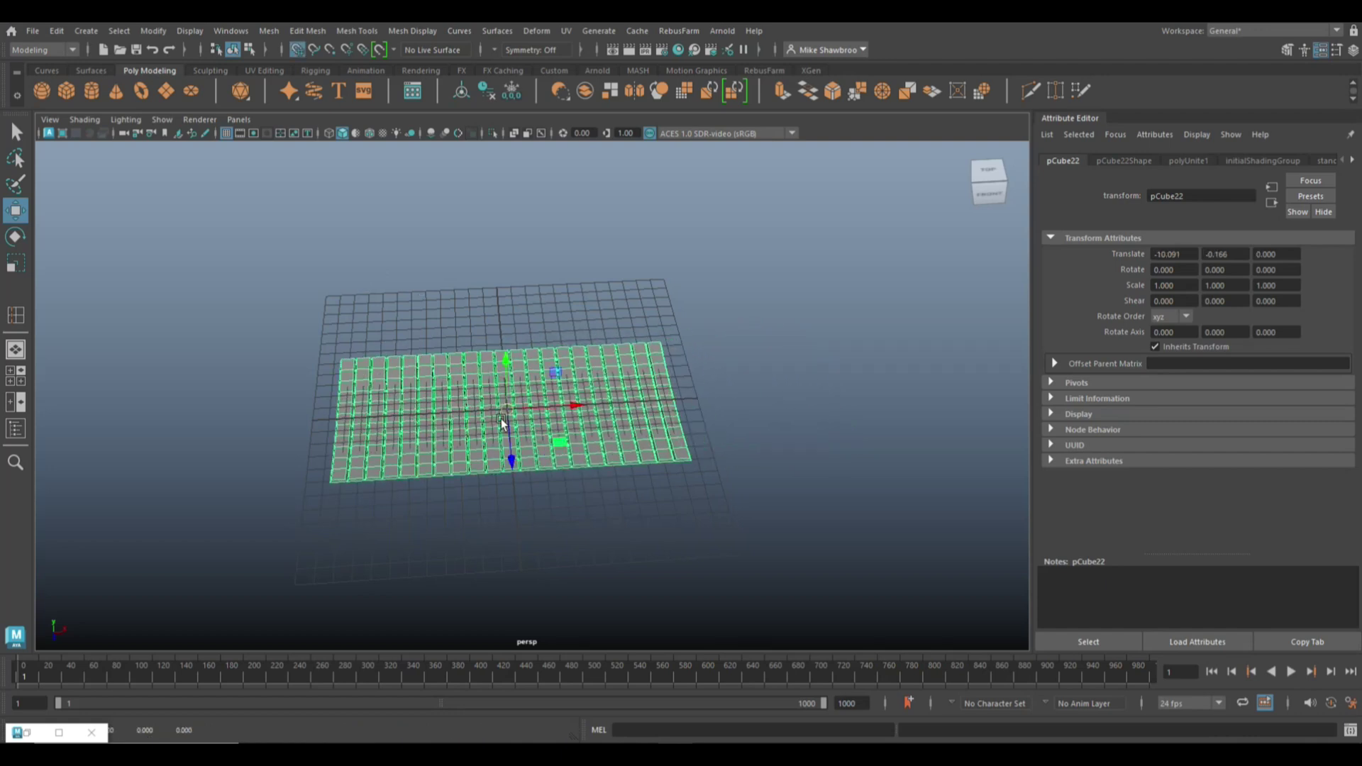
Step: Add a nonlinear Bend deformer to the combined row of planks
{"action": "left_click_drag", "start_coordinate": [578, 512], "coordinate": [590, 474], "text": "alt"}
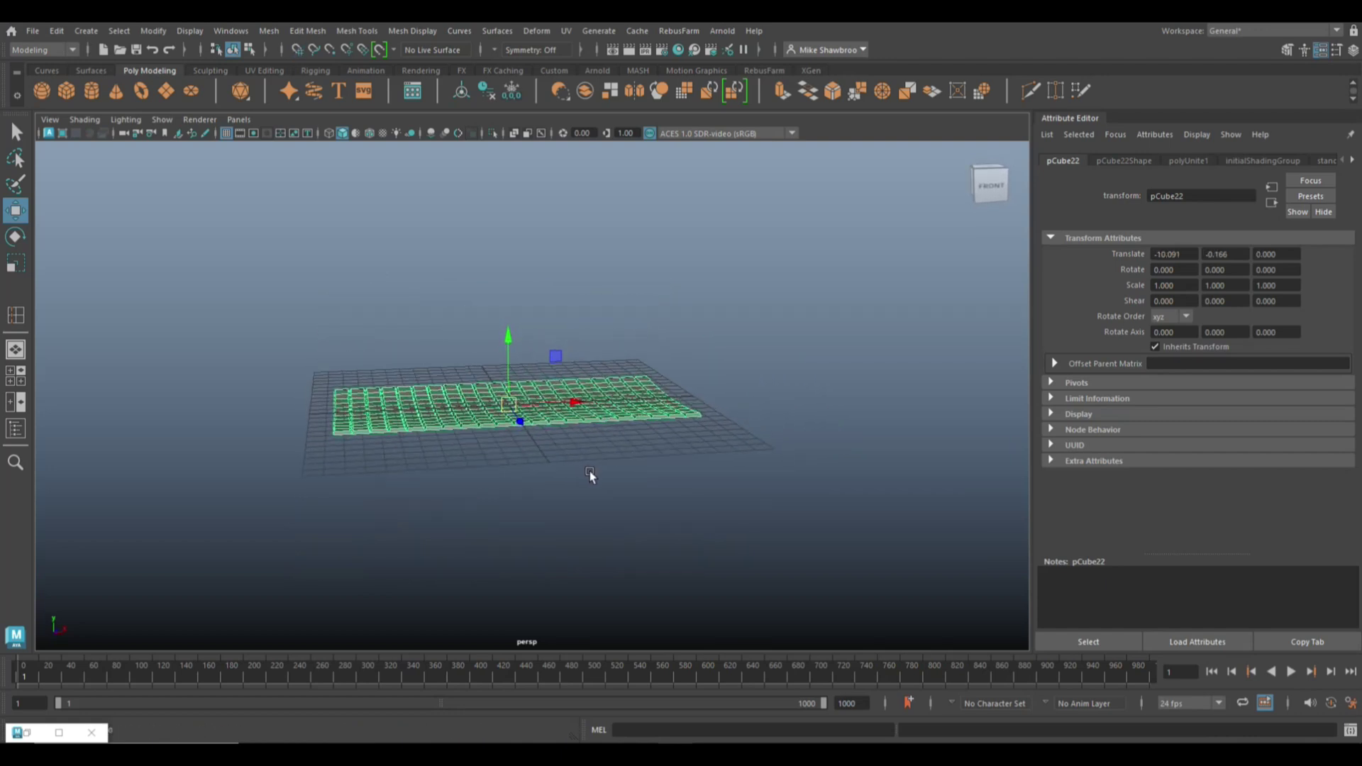
{"action": "right_click_drag", "start_coordinate": [587, 480], "coordinate": [611, 453], "text": "alt"}
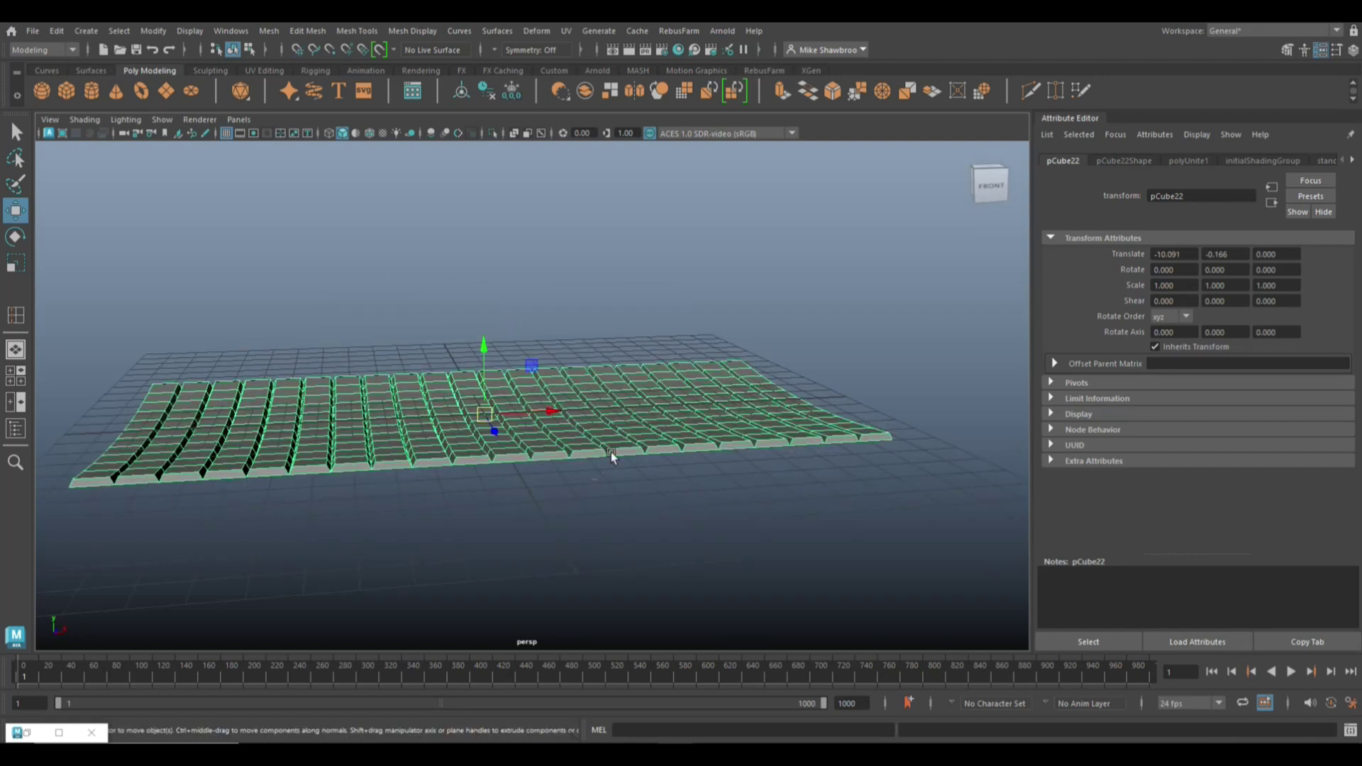
{"action": "left_click", "coordinate": [536, 30]}
{"action": "mouse_move", "coordinate": [615, 290]}
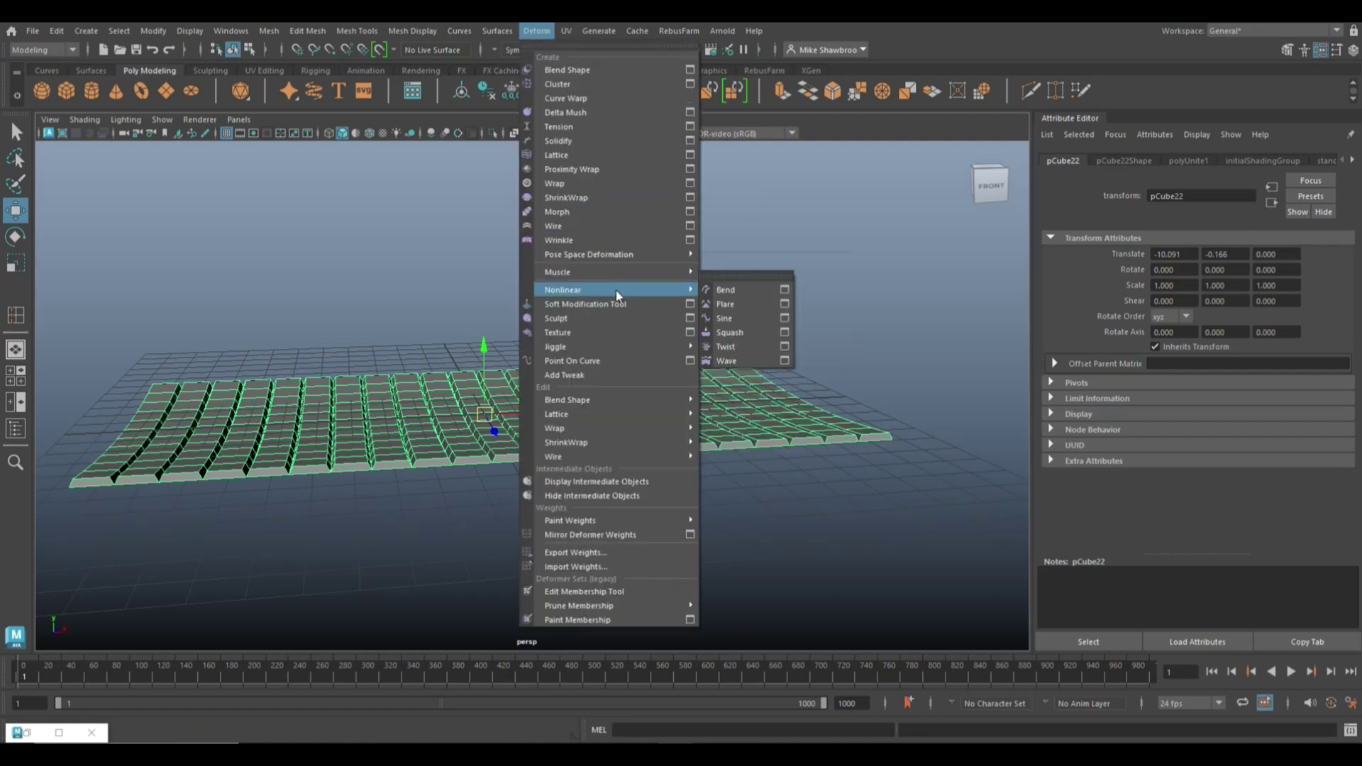
{"action": "left_click", "coordinate": [731, 287]}
{"action": "left_click_drag", "start_coordinate": [730, 287], "coordinate": [743, 376], "text": "alt"}
{"action": "scroll", "coordinate": [741, 376], "scroll_direction": "down", "scroll_amount": 3}
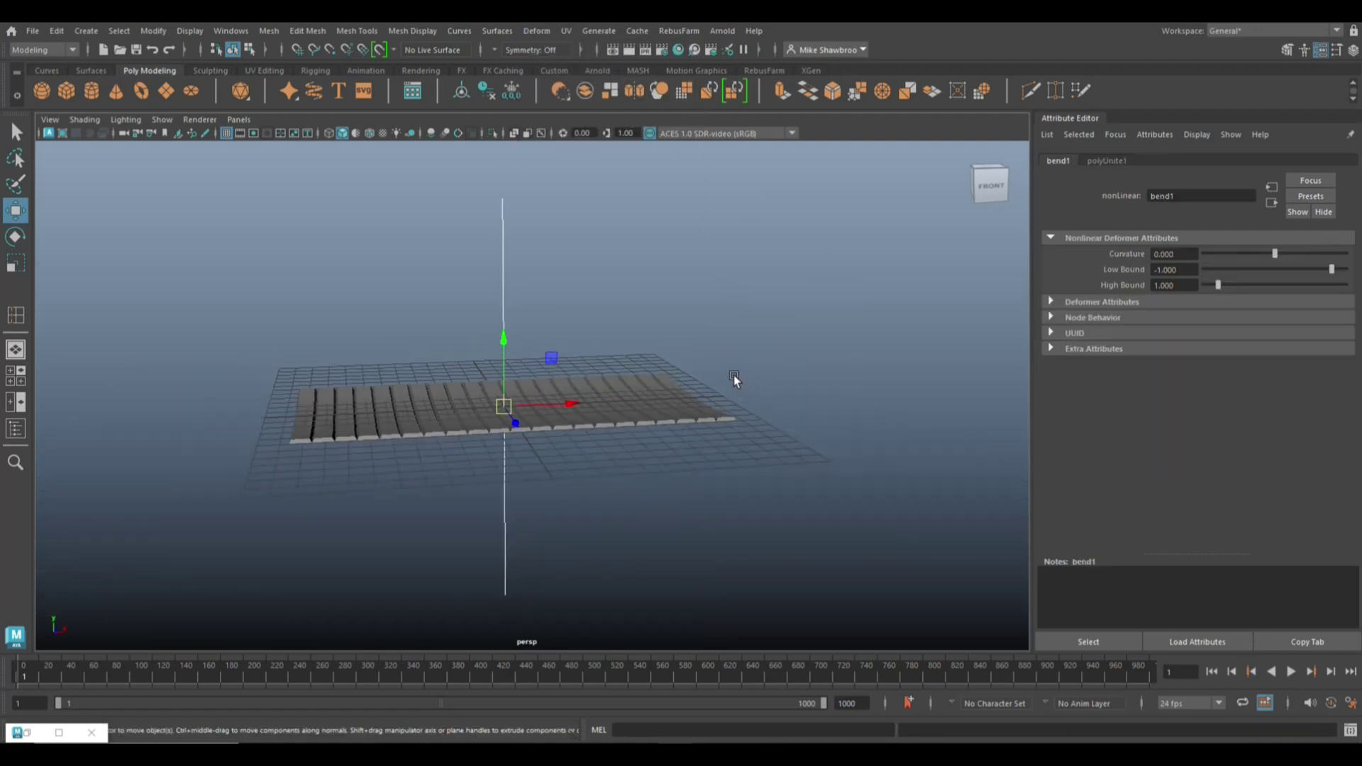
Step: Rotate the bend handle to -90 degrees about Z and adjust the curvature until the planks roll into a closed barrel
{"action": "key", "text": "e"}
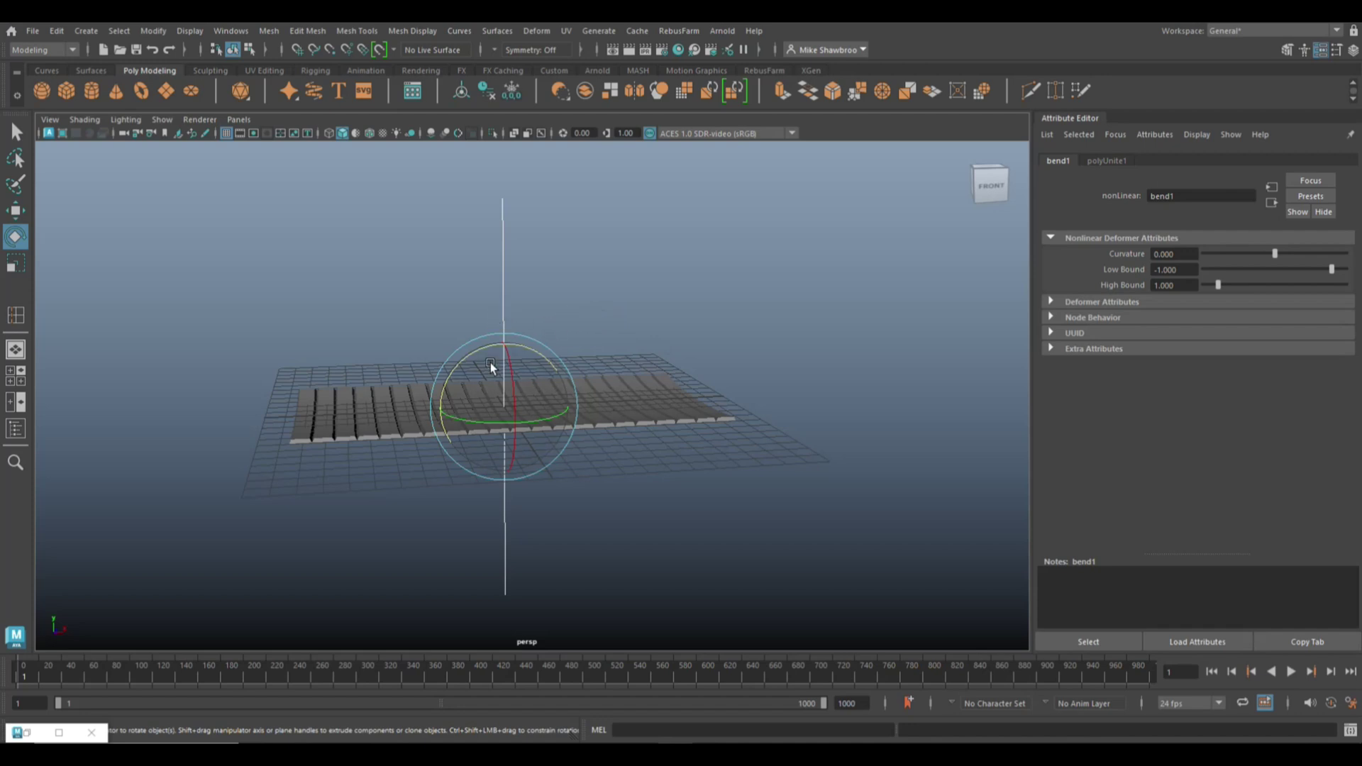
{"action": "left_click_drag", "start_coordinate": [462, 359], "coordinate": [555, 350]}
{"action": "left_click_drag", "start_coordinate": [1277, 261], "coordinate": [1199, 265]}
{"action": "scroll", "coordinate": [622, 380], "scroll_direction": "up", "scroll_amount": 3}
{"action": "left_click_drag", "start_coordinate": [621, 380], "coordinate": [891, 411], "text": "alt"}
{"action": "scroll", "coordinate": [872, 422], "scroll_direction": "down", "scroll_amount": 5}
Step: Select the barrel together with its bend handle and delete their construction history
{"action": "left_click_drag", "start_coordinate": [347, 280], "coordinate": [748, 555]}
{"action": "left_click", "coordinate": [62, 31]}
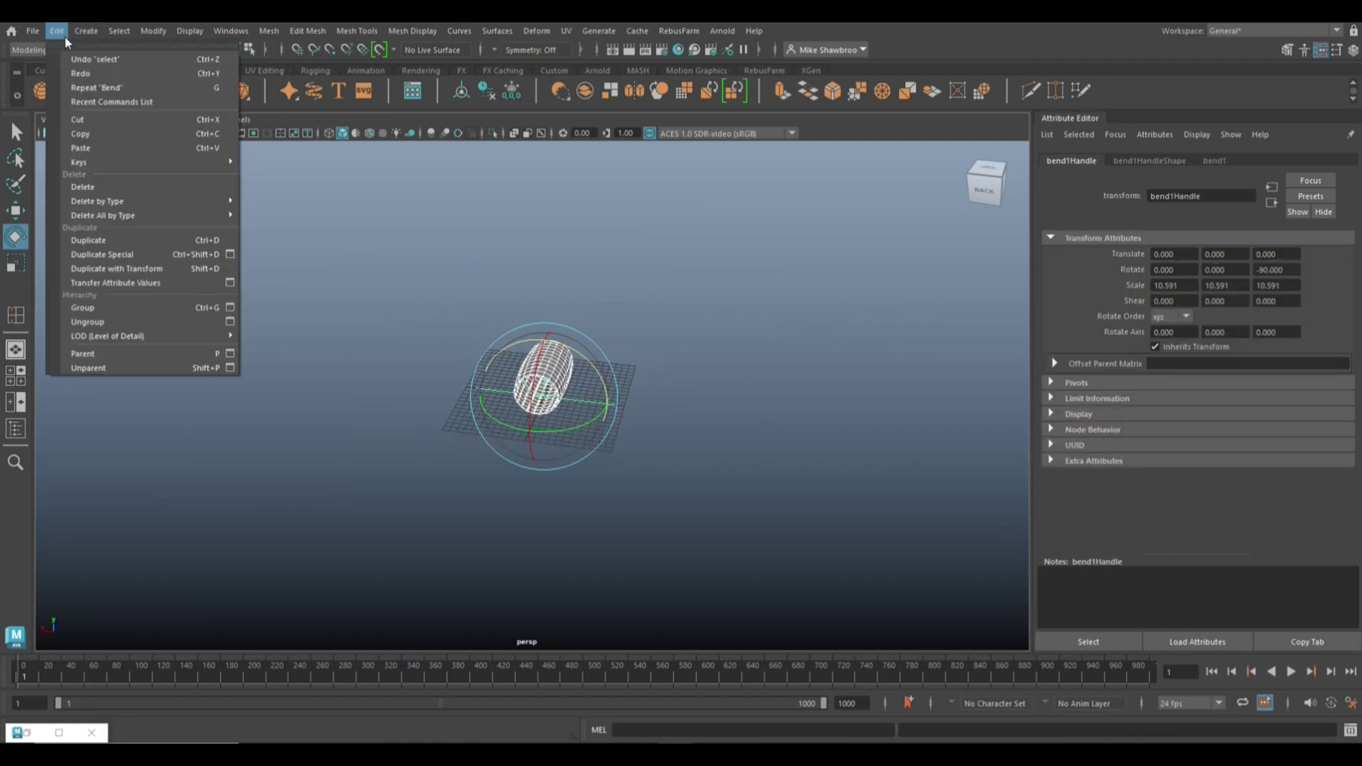
{"action": "mouse_move", "coordinate": [117, 201]}
{"action": "left_click", "coordinate": [268, 202]}
{"action": "scroll", "coordinate": [639, 409], "scroll_direction": "up", "scroll_amount": 3}
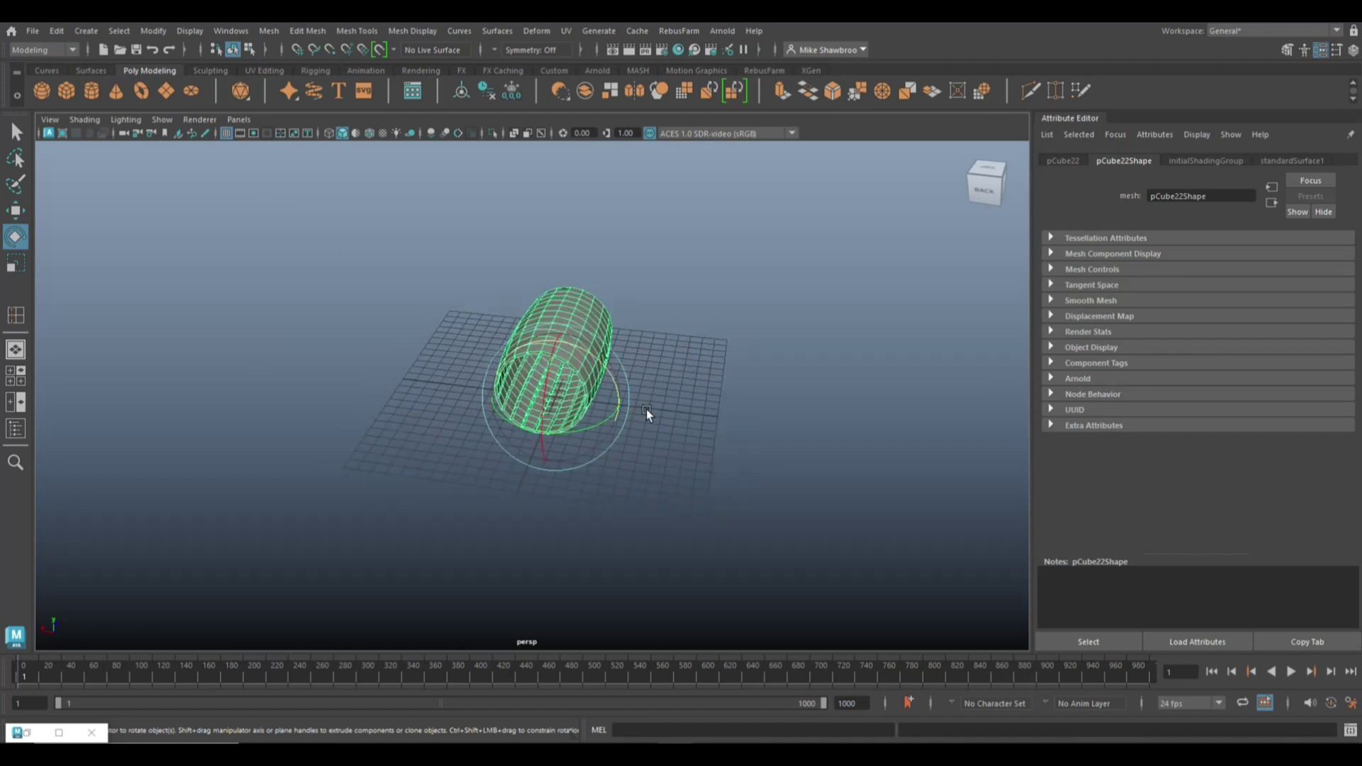
Step: Rotate the barrel about X so it stands upright, and center its pivot
{"action": "left_click_drag", "start_coordinate": [694, 420], "coordinate": [613, 429], "text": "alt"}
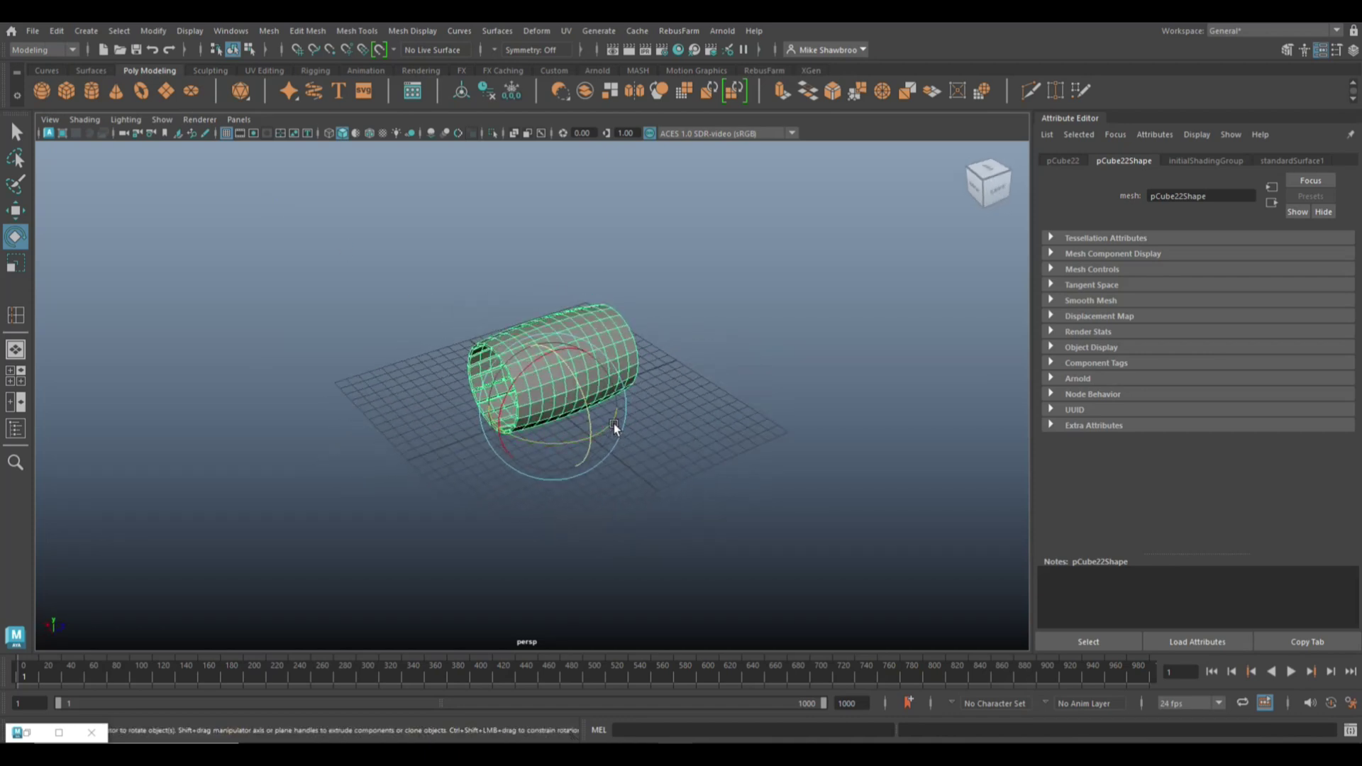
{"action": "left_click", "coordinate": [524, 373]}
{"action": "left_click_drag", "start_coordinate": [523, 372], "coordinate": [590, 346]}
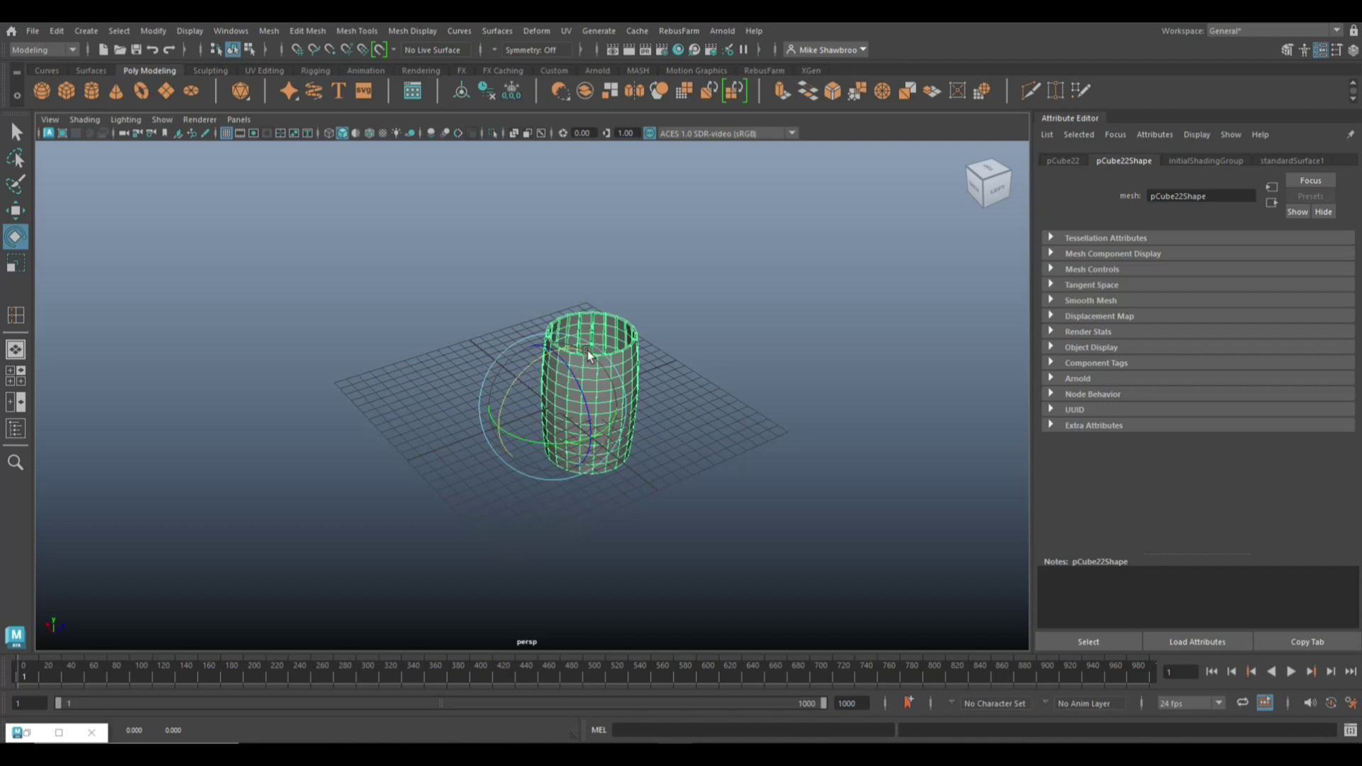
{"action": "left_click", "coordinate": [153, 30]}
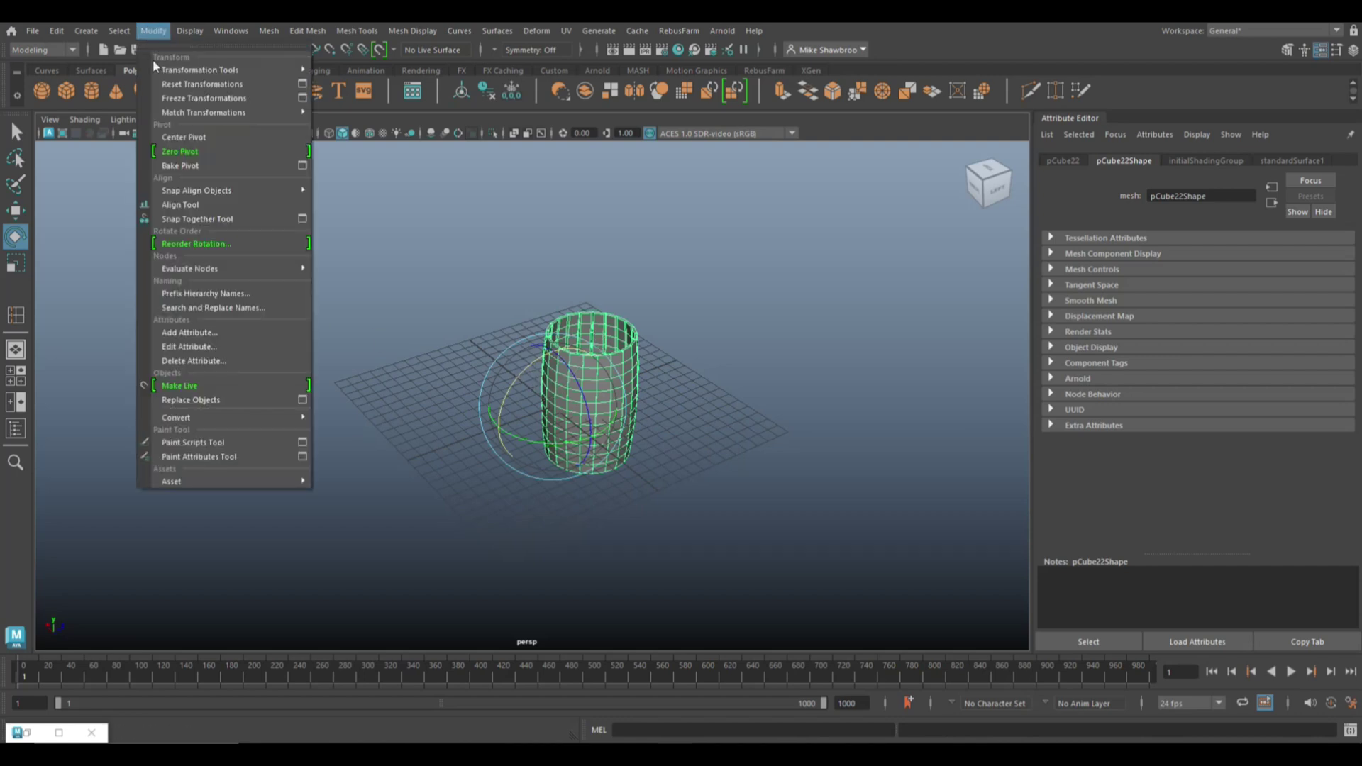
{"action": "left_click", "coordinate": [201, 150]}
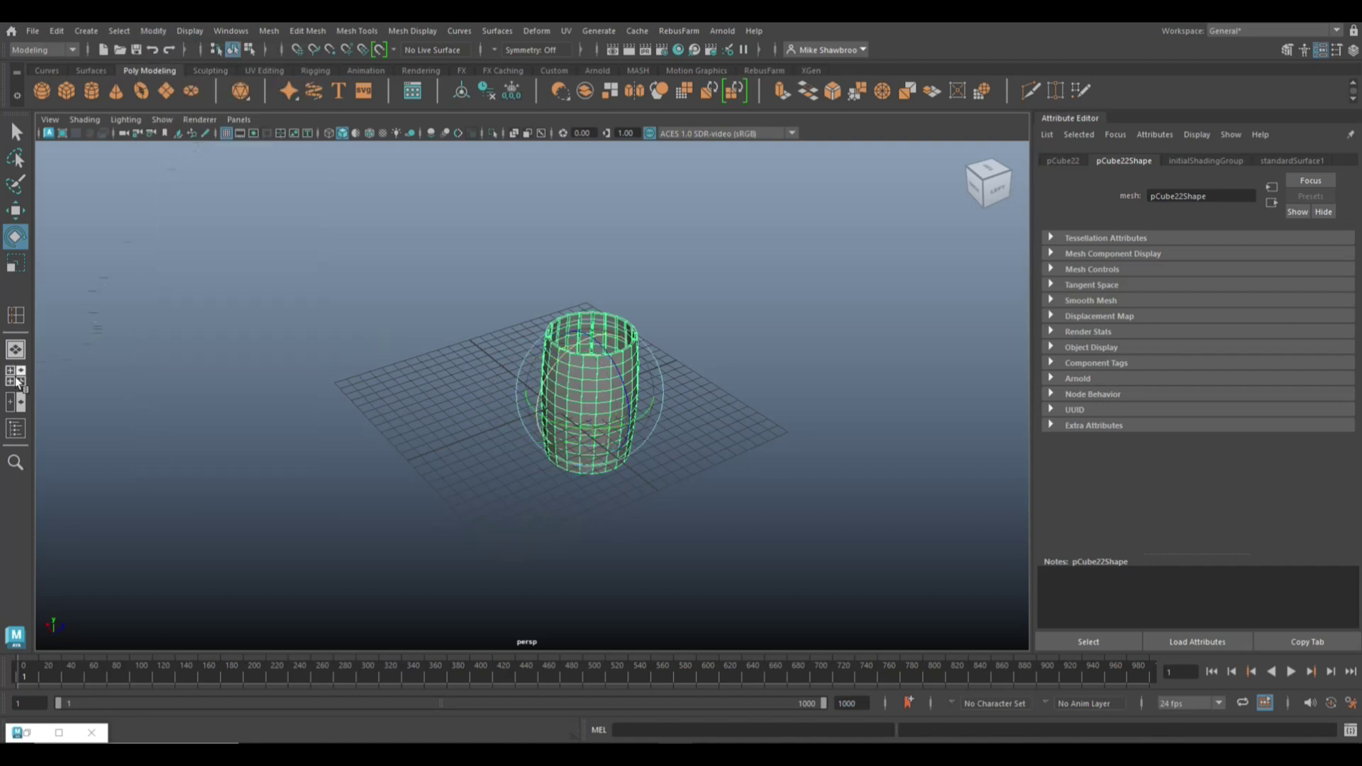
Step: In the top view, move the barrel along Z and snap its center to the grid origin
{"action": "left_click", "coordinate": [16, 375]}
{"action": "key", "text": "space"}
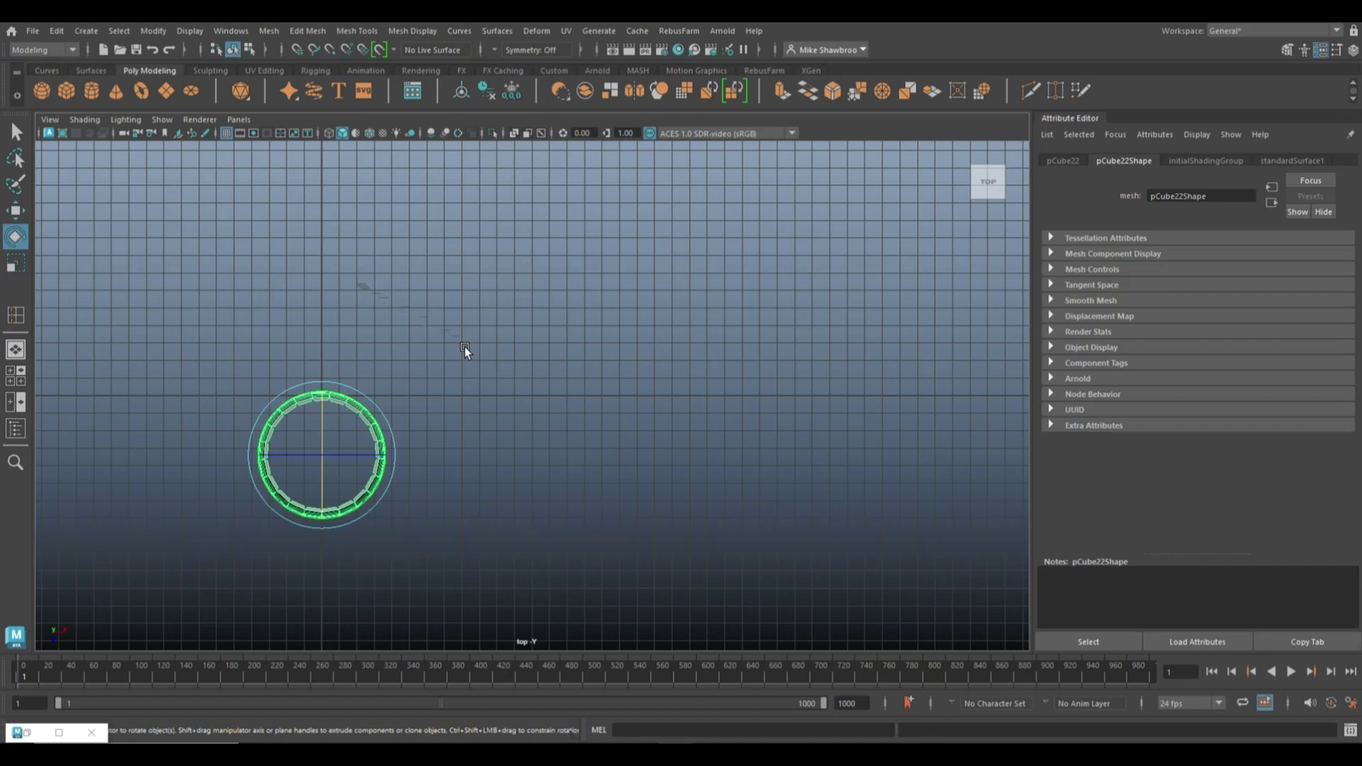
{"action": "key", "text": "w"}
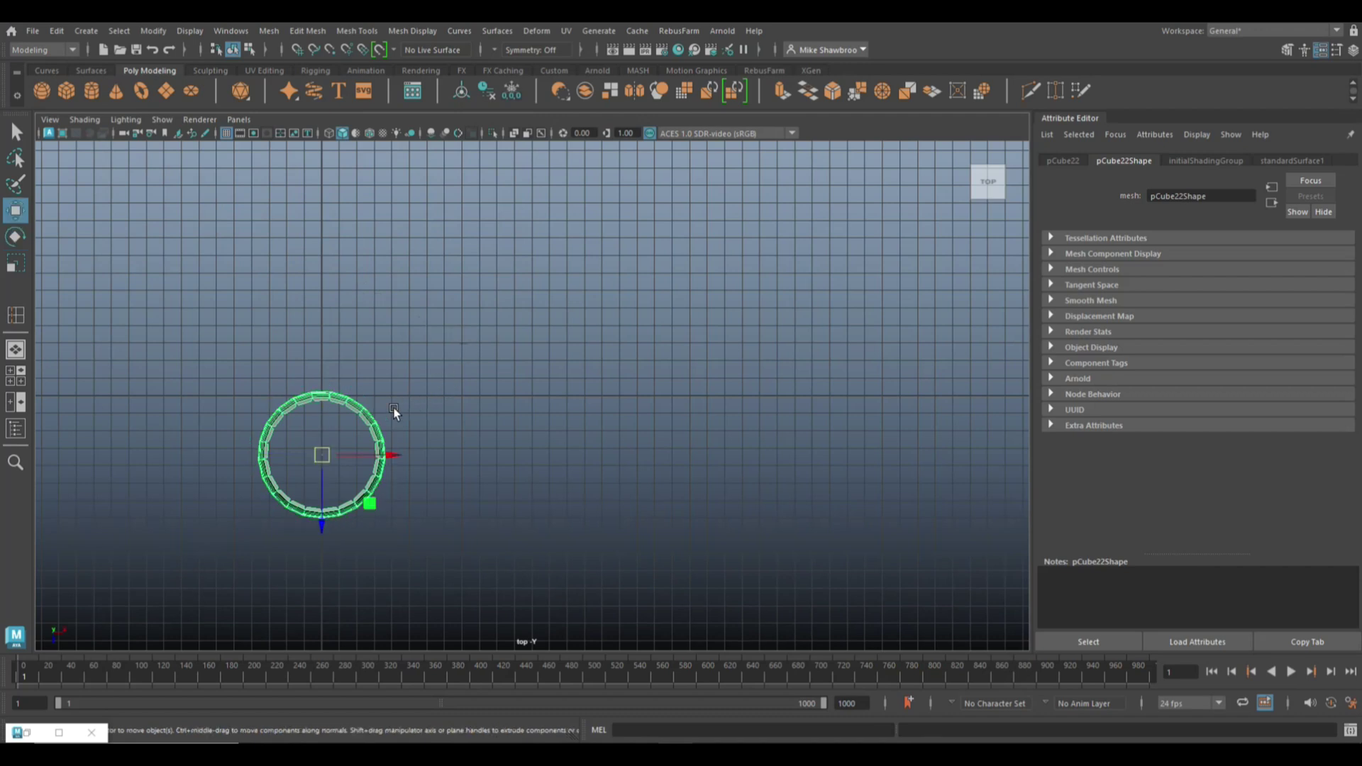
{"action": "left_click_drag", "start_coordinate": [321, 457], "coordinate": [323, 395]}
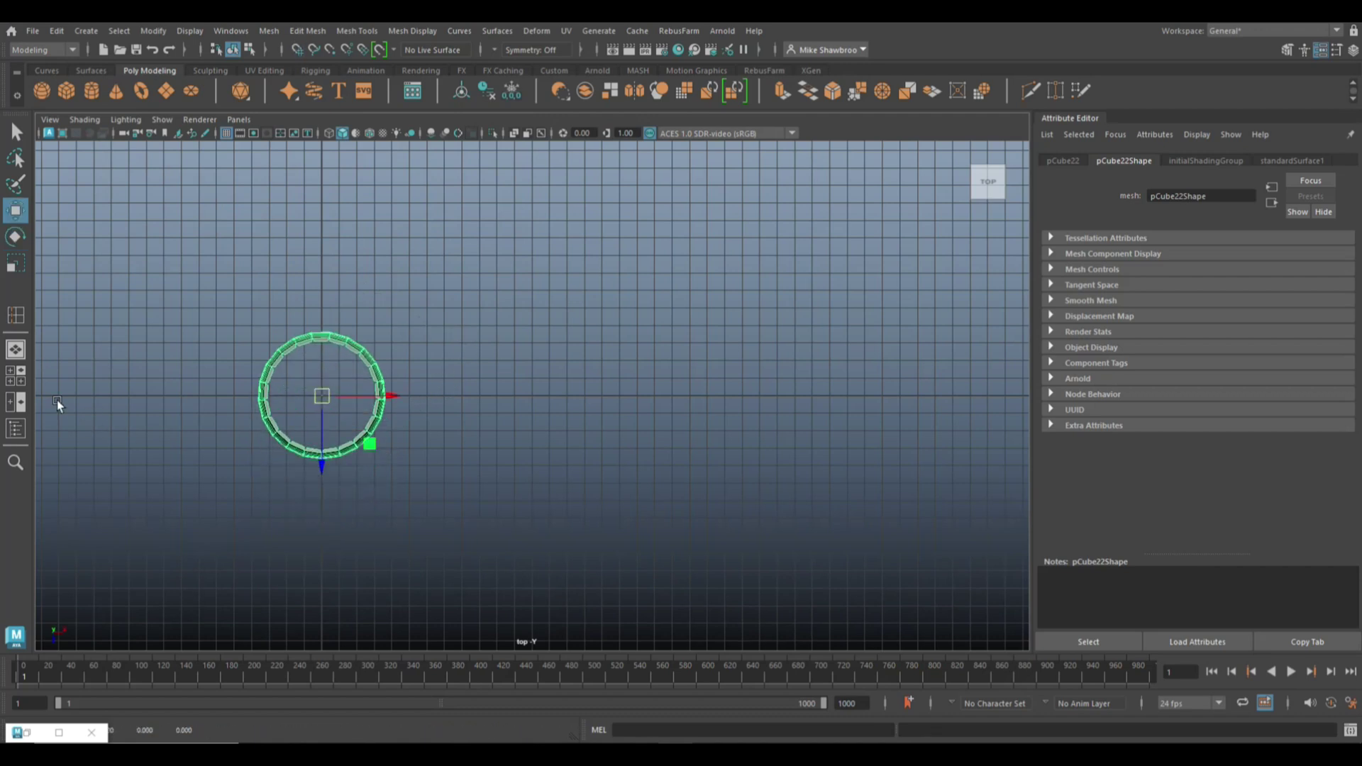
Step: In the front view, move the barrel up along Y until its base rests on the grid
{"action": "left_click", "coordinate": [20, 381]}
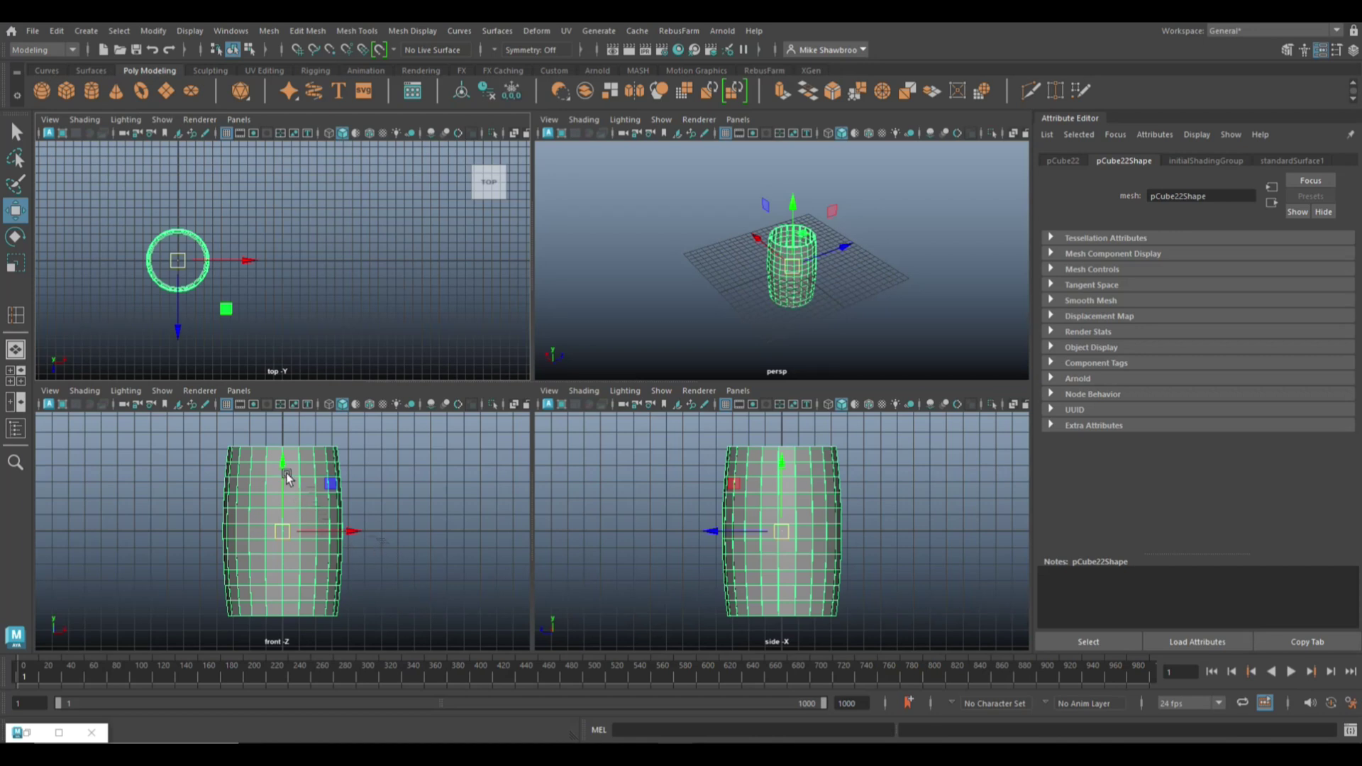
{"action": "left_click_drag", "start_coordinate": [287, 471], "coordinate": [291, 385]}
{"action": "key", "text": "space"}
{"action": "key", "text": "ctrl+shift+h"}
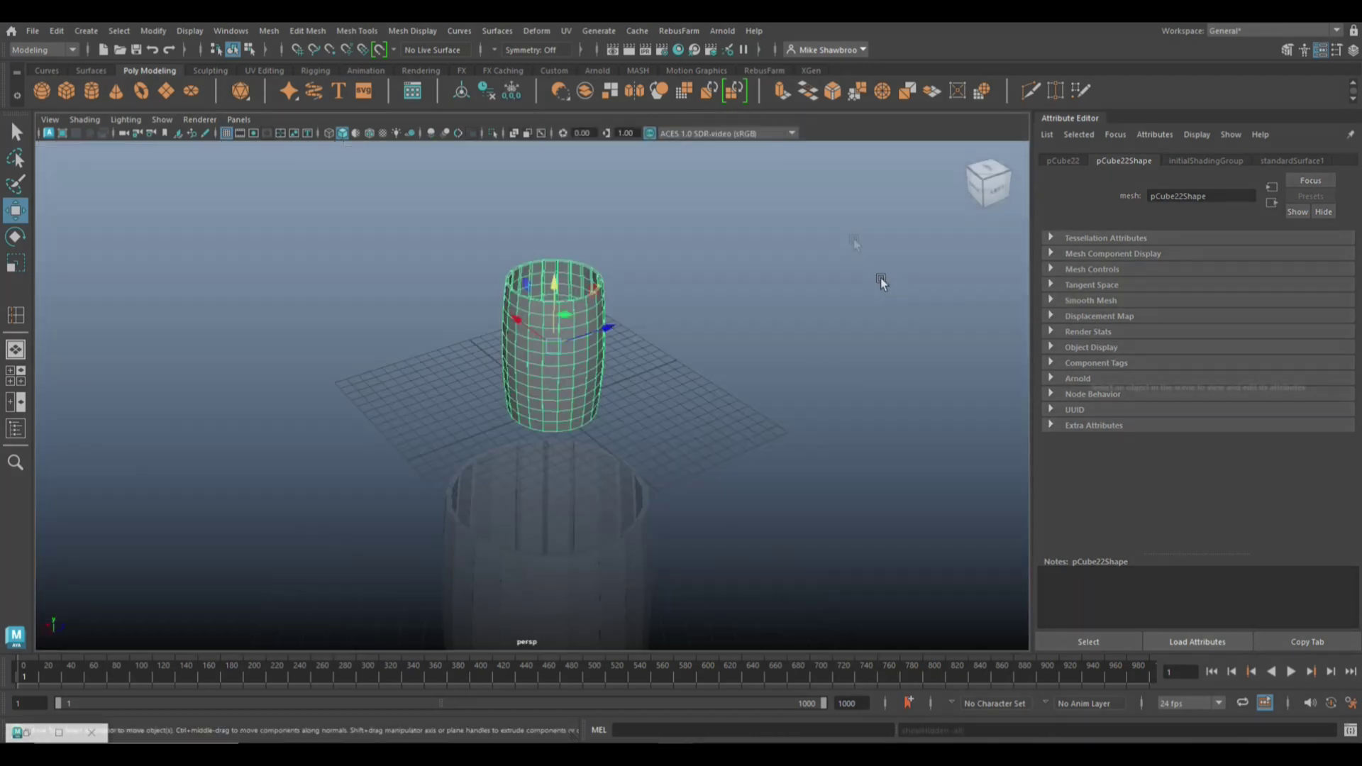
{"action": "key", "text": "ctrl+h"}
{"action": "scroll", "coordinate": [756, 334], "scroll_direction": "down", "scroll_amount": 5}
{"action": "left_click_drag", "start_coordinate": [756, 334], "coordinate": [715, 329], "text": "alt"}
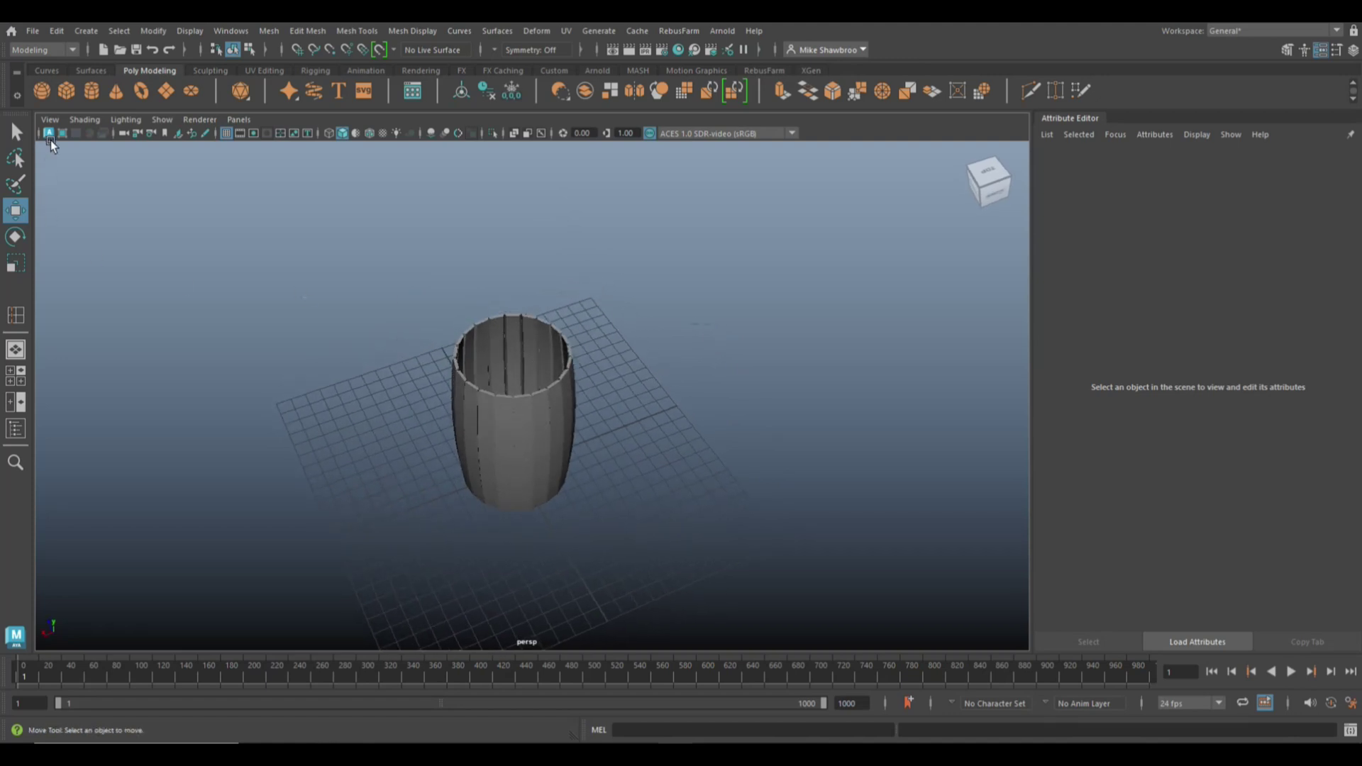
Step: Create a polygon cube, raise it to the barrel's top opening and scale it about 8.29 times along Z to span the opening
{"action": "left_click", "coordinate": [67, 93]}
{"action": "left_click_drag", "start_coordinate": [515, 425], "coordinate": [356, 162]}
{"action": "key", "text": "r"}
{"action": "left_click_drag", "start_coordinate": [462, 313], "coordinate": [482, 326]}
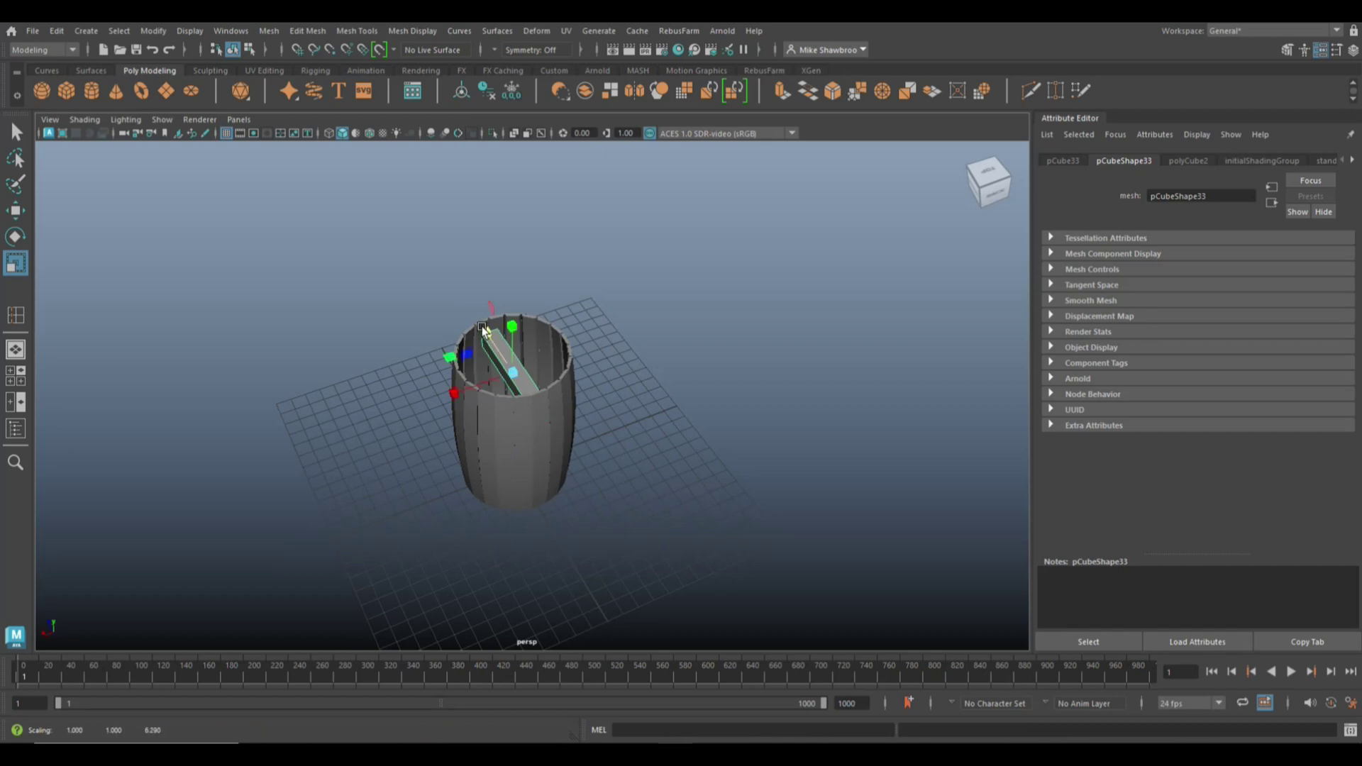
Step: Delete the long side and underside faces of the new lid plank
{"action": "left_click_drag", "start_coordinate": [533, 397], "coordinate": [701, 475], "text": "alt"}
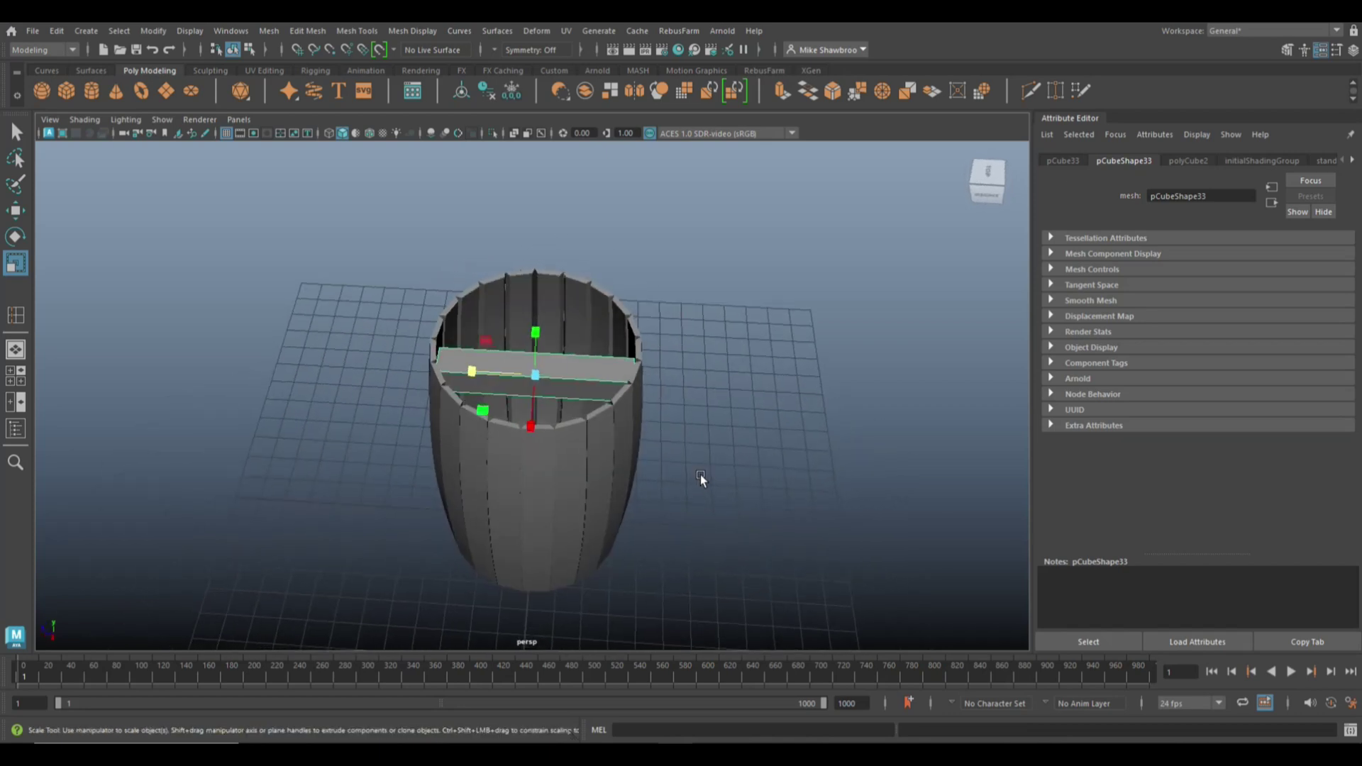
{"action": "right_click", "coordinate": [572, 386]}
{"action": "left_click", "coordinate": [562, 396]}
{"action": "key", "text": "Delete"}
{"action": "left_click", "coordinate": [551, 397]}
{"action": "key", "text": "Delete"}
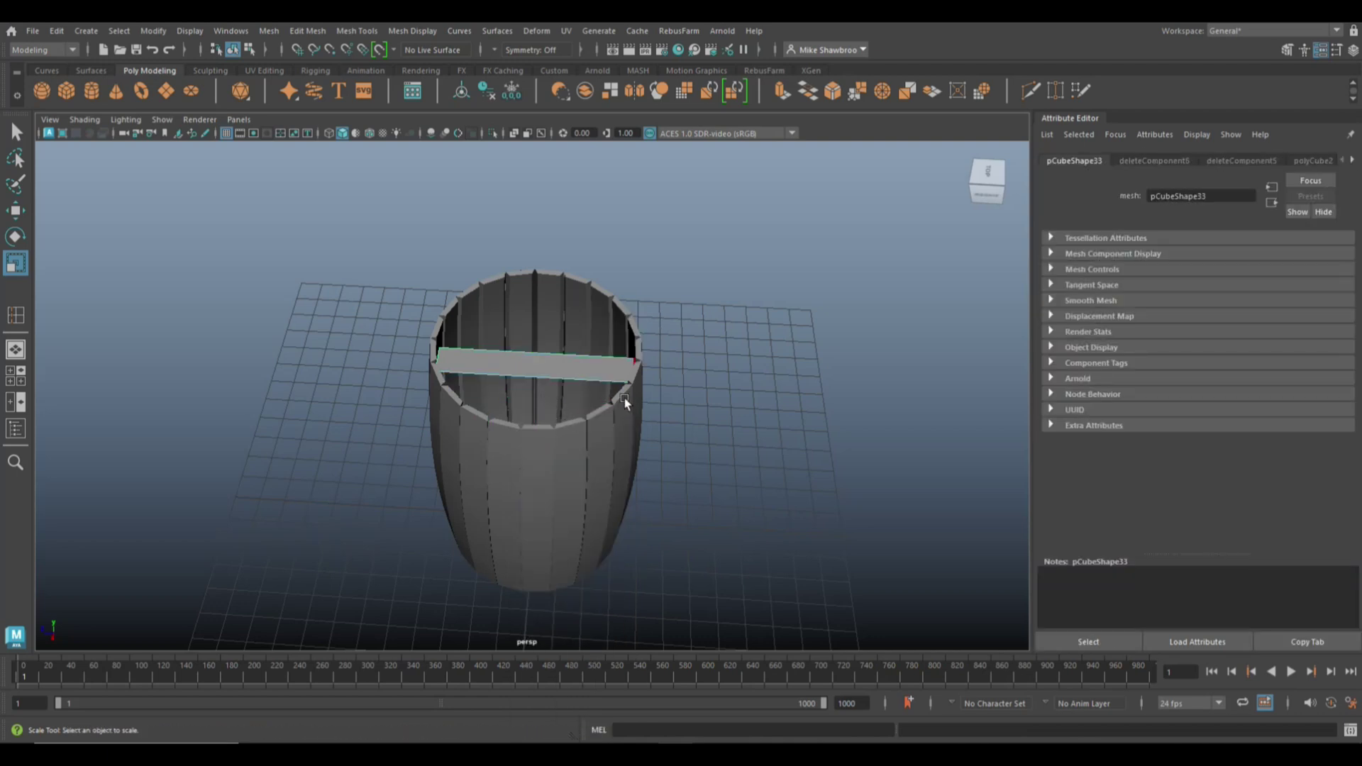
Step: Isolate the lid plank and delete the remaining faces below its top face, including the end faces
{"action": "right_click", "coordinate": [607, 433]}
{"action": "left_click", "coordinate": [666, 320]}
{"action": "left_click", "coordinate": [591, 364]}
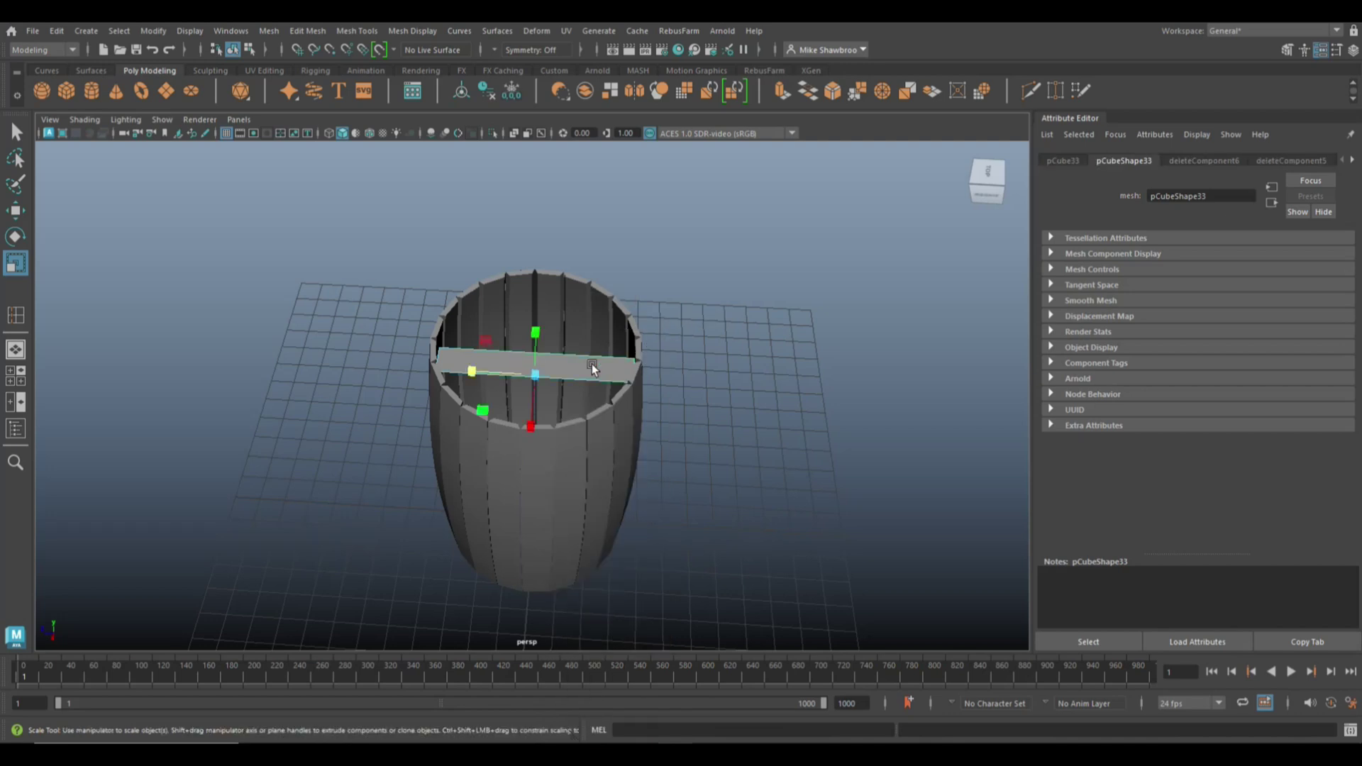
{"action": "key", "text": "ctrl+1"}
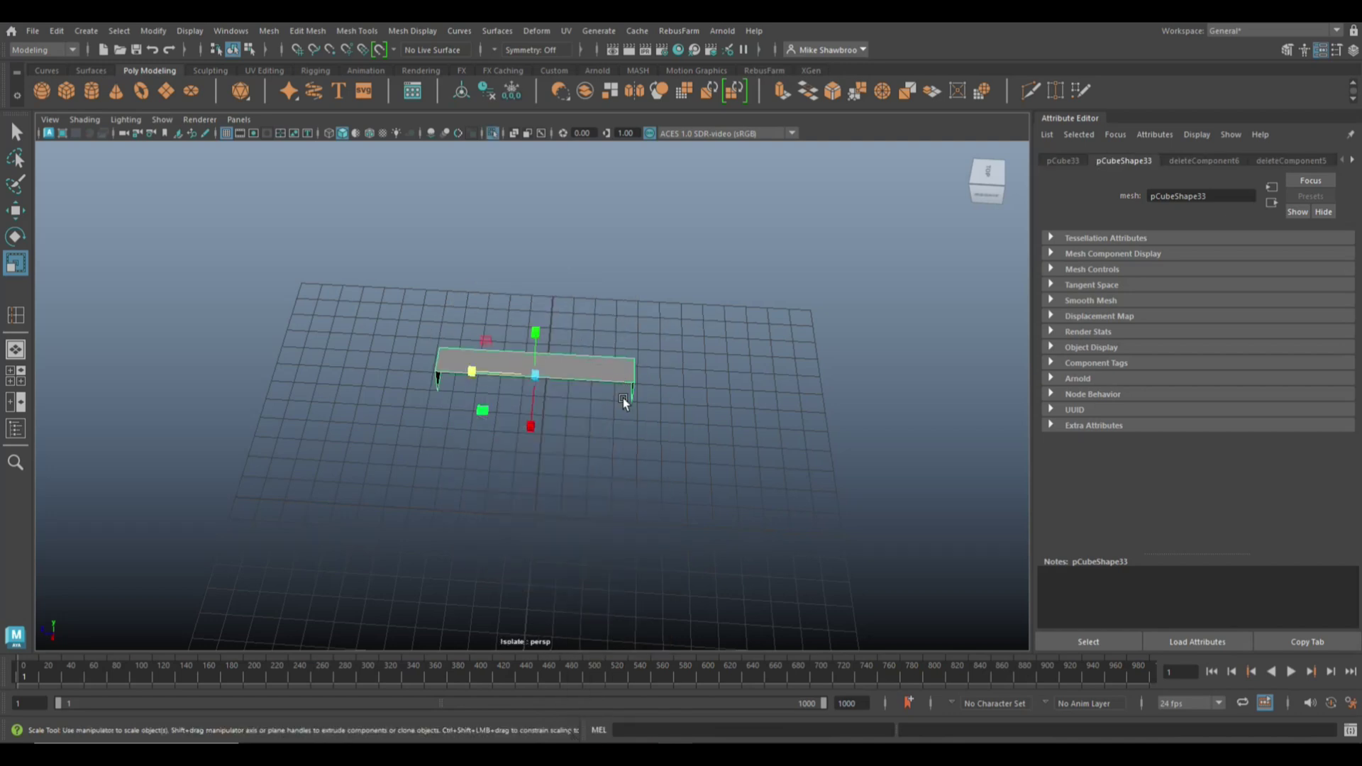
{"action": "left_click_drag", "start_coordinate": [627, 389], "coordinate": [639, 420], "text": "alt"}
{"action": "right_click_drag", "start_coordinate": [556, 352], "coordinate": [560, 373]}
{"action": "left_click", "coordinate": [556, 351]}
{"action": "left_click", "coordinate": [455, 315]}
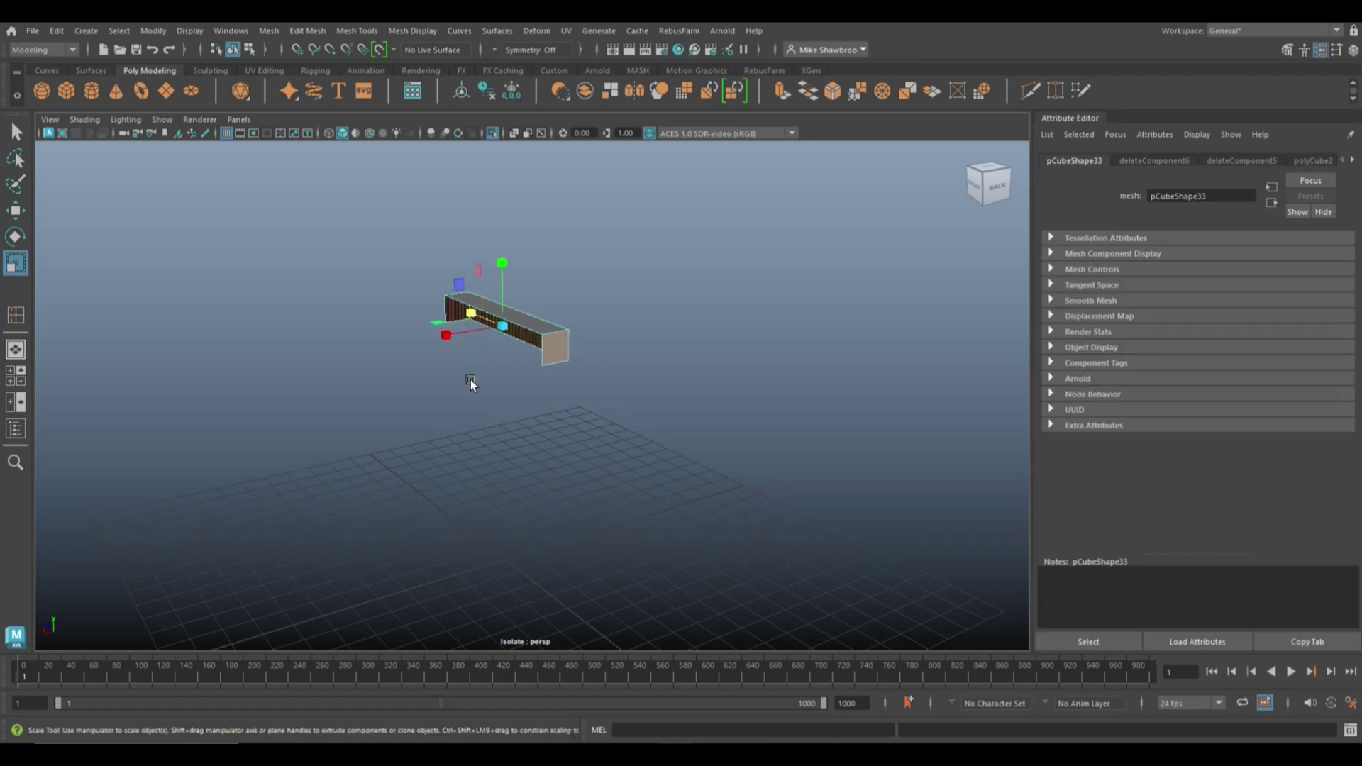
{"action": "key", "text": "Delete"}
Step: Extrude the lid plank's long edges, move them slightly down to about 9.17 in Y and scale them slightly along X
{"action": "right_click_drag", "start_coordinate": [524, 303], "coordinate": [529, 278]}
{"action": "left_click", "coordinate": [508, 325]}
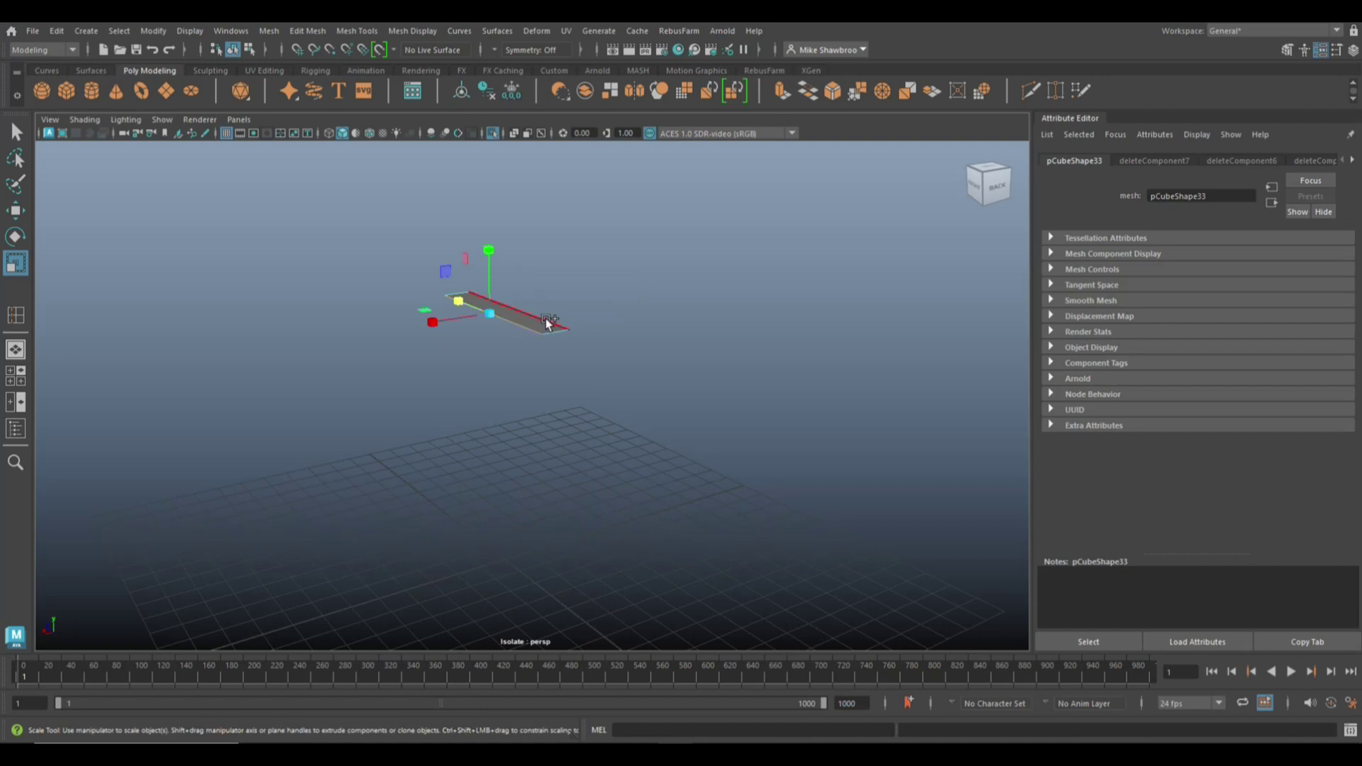
{"action": "key", "text": "ctrl+e"}
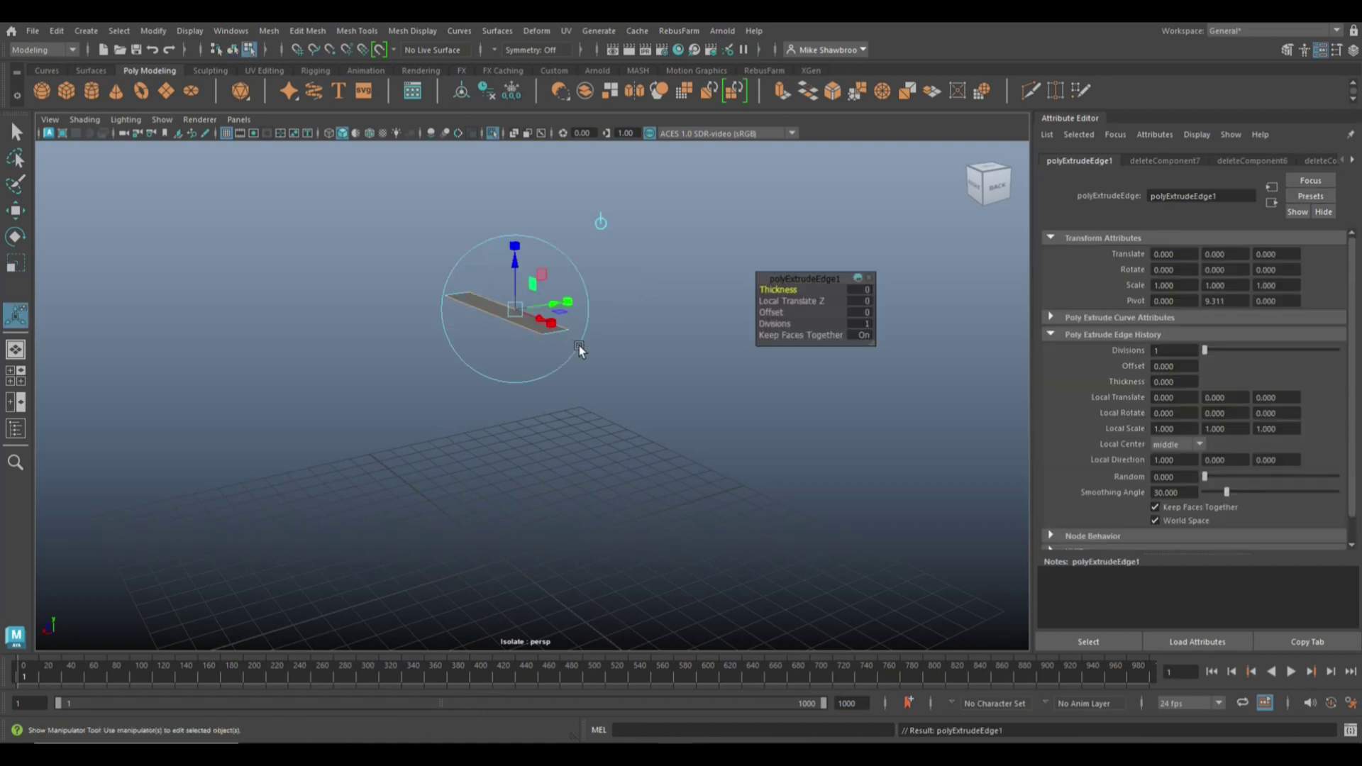
{"action": "key", "text": "w"}
{"action": "left_click_drag", "start_coordinate": [501, 245], "coordinate": [501, 249]}
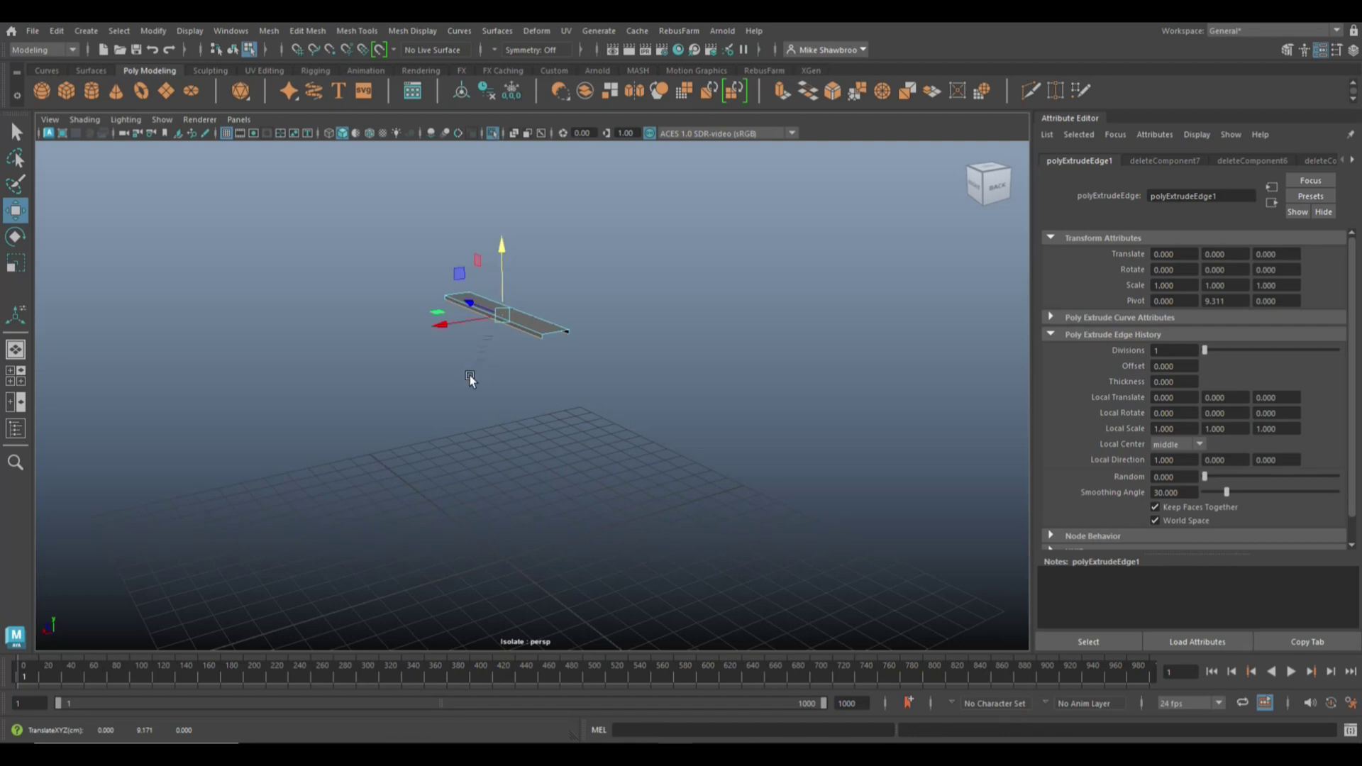
{"action": "key", "text": "r"}
{"action": "left_click_drag", "start_coordinate": [445, 326], "coordinate": [440, 323]}
{"action": "left_click", "coordinate": [667, 248]}
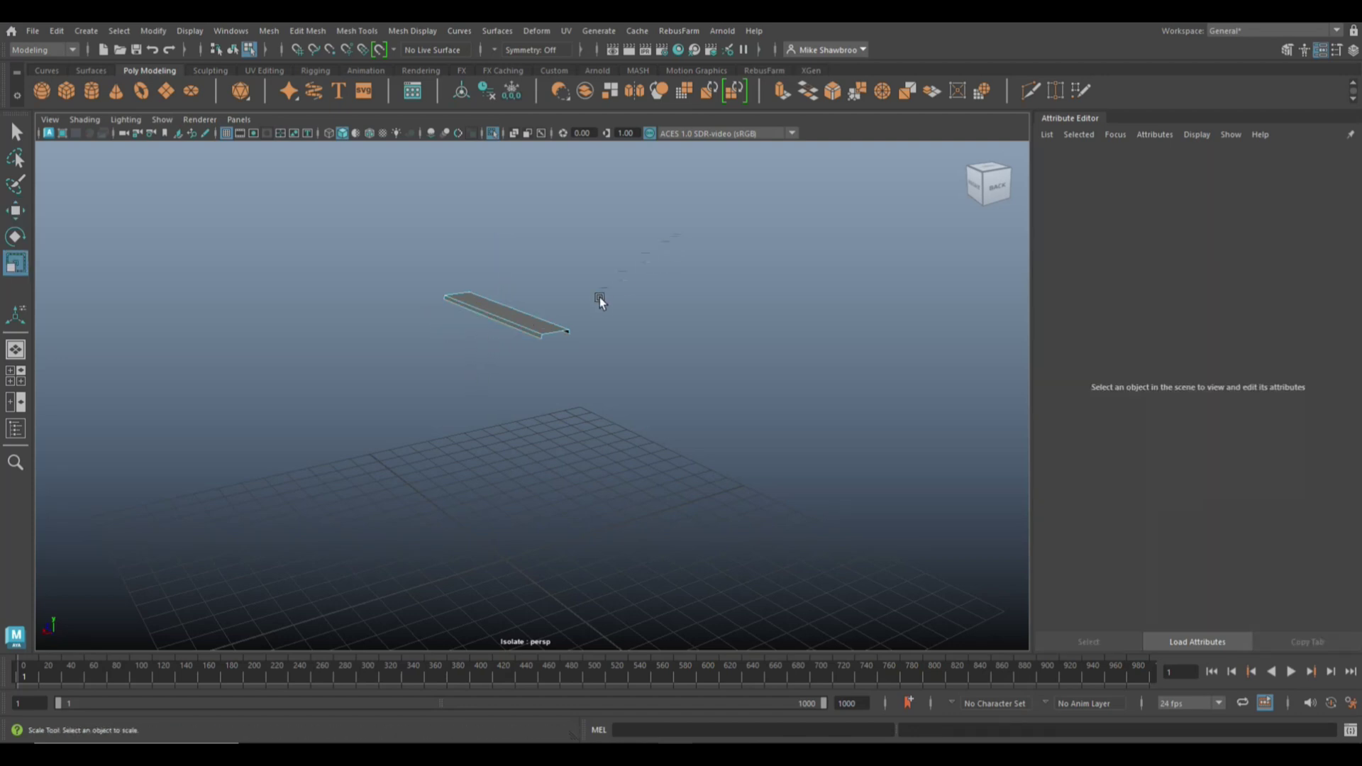
Step: Show all hidden objects and end the lid plank's isolation to bring the barrel back into view
{"action": "left_click", "coordinate": [193, 32]}
{"action": "mouse_move", "coordinate": [241, 111]}
{"action": "mouse_move", "coordinate": [291, 122]}
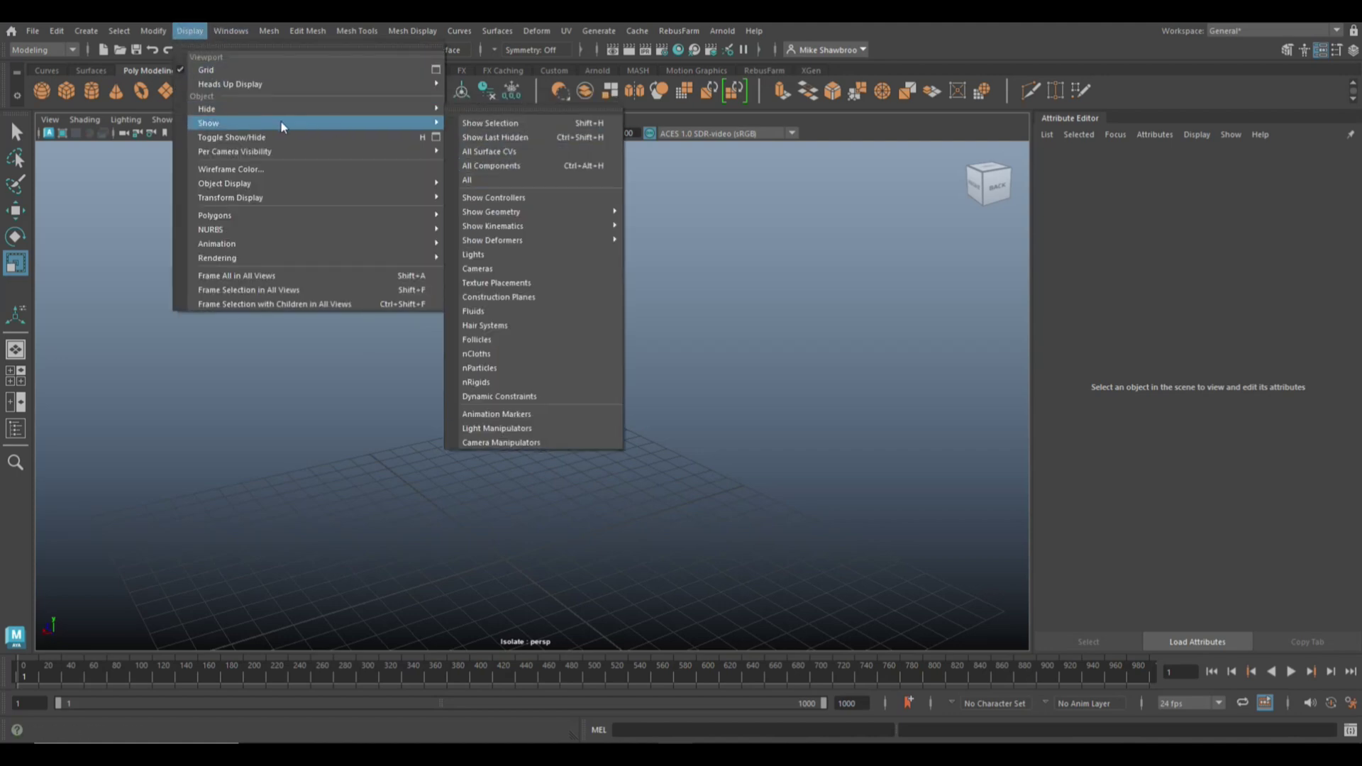
{"action": "left_click", "coordinate": [502, 177]}
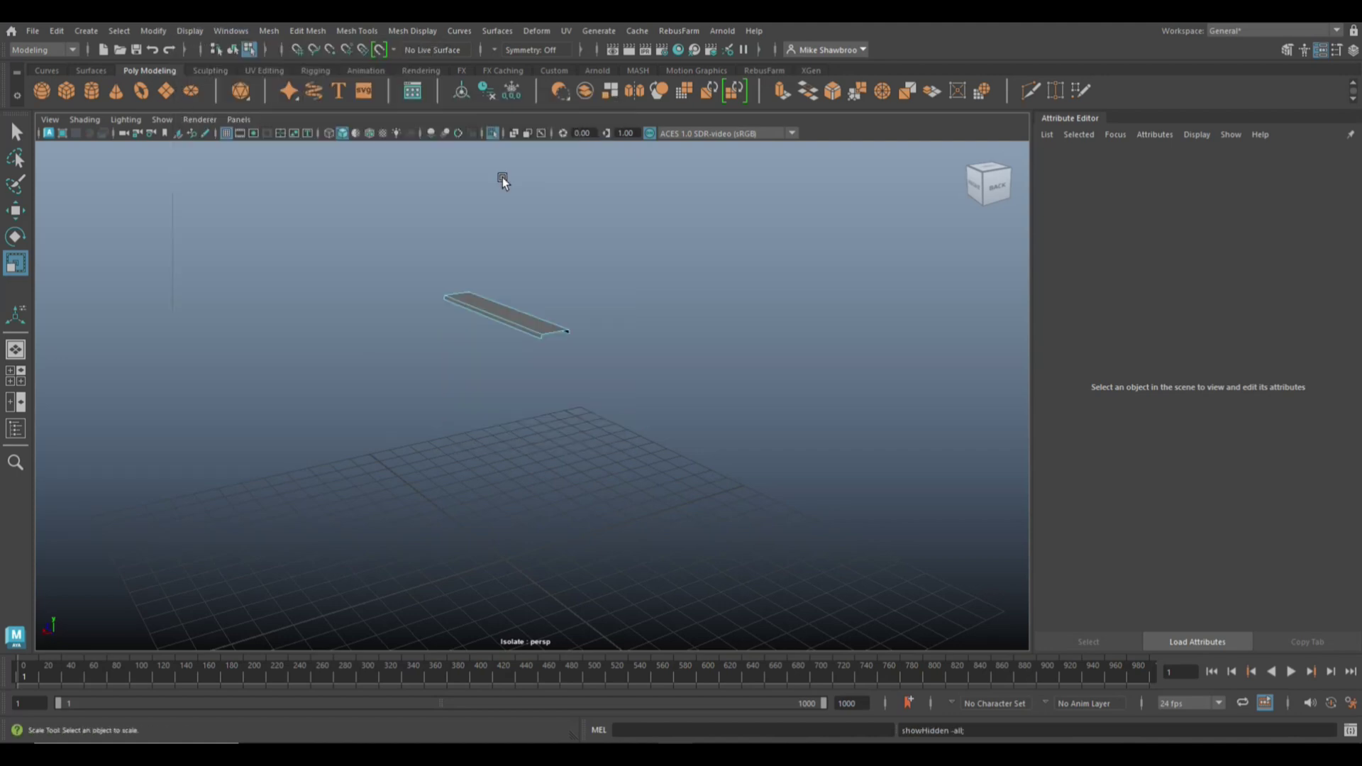
{"action": "scroll", "coordinate": [560, 277], "scroll_direction": "up", "scroll_amount": 3}
{"action": "right_click_drag", "start_coordinate": [589, 277], "coordinate": [624, 256]}
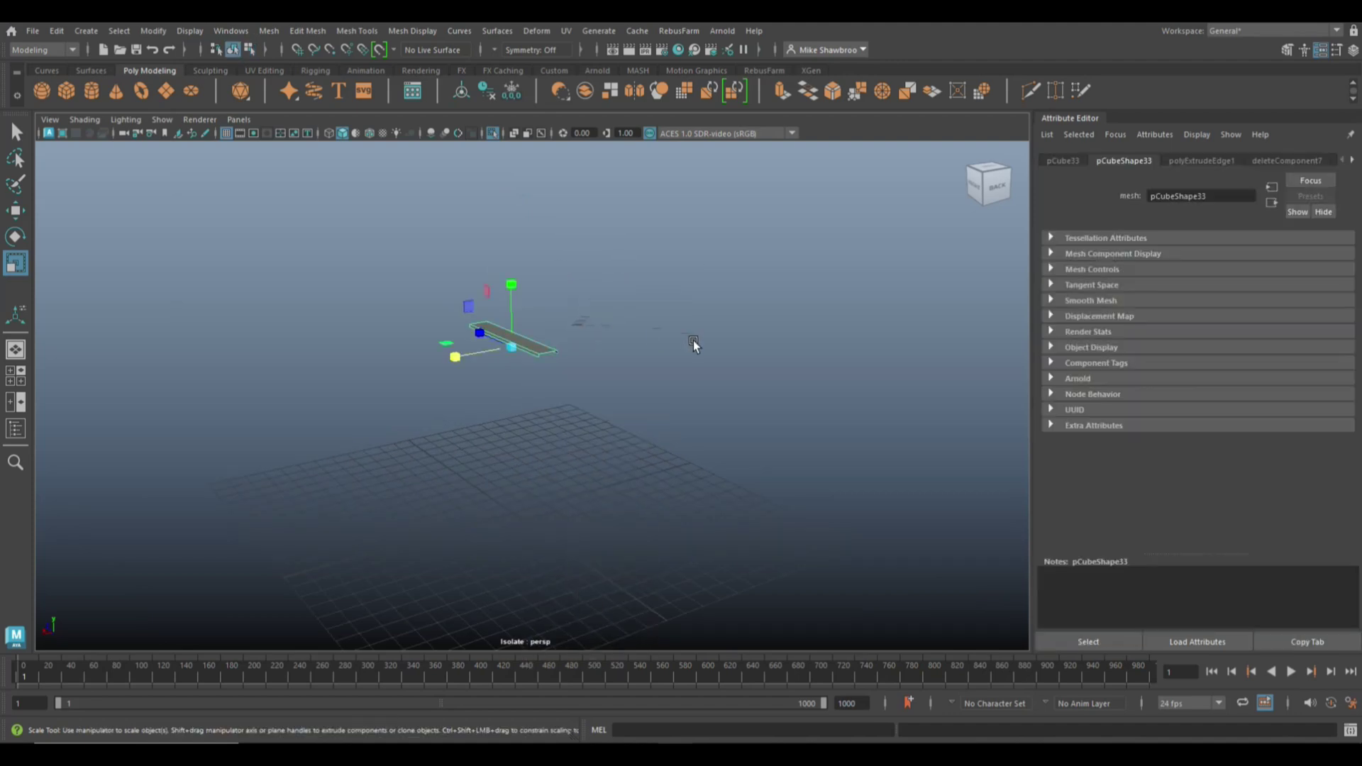
{"action": "key", "text": "ctrl+1"}
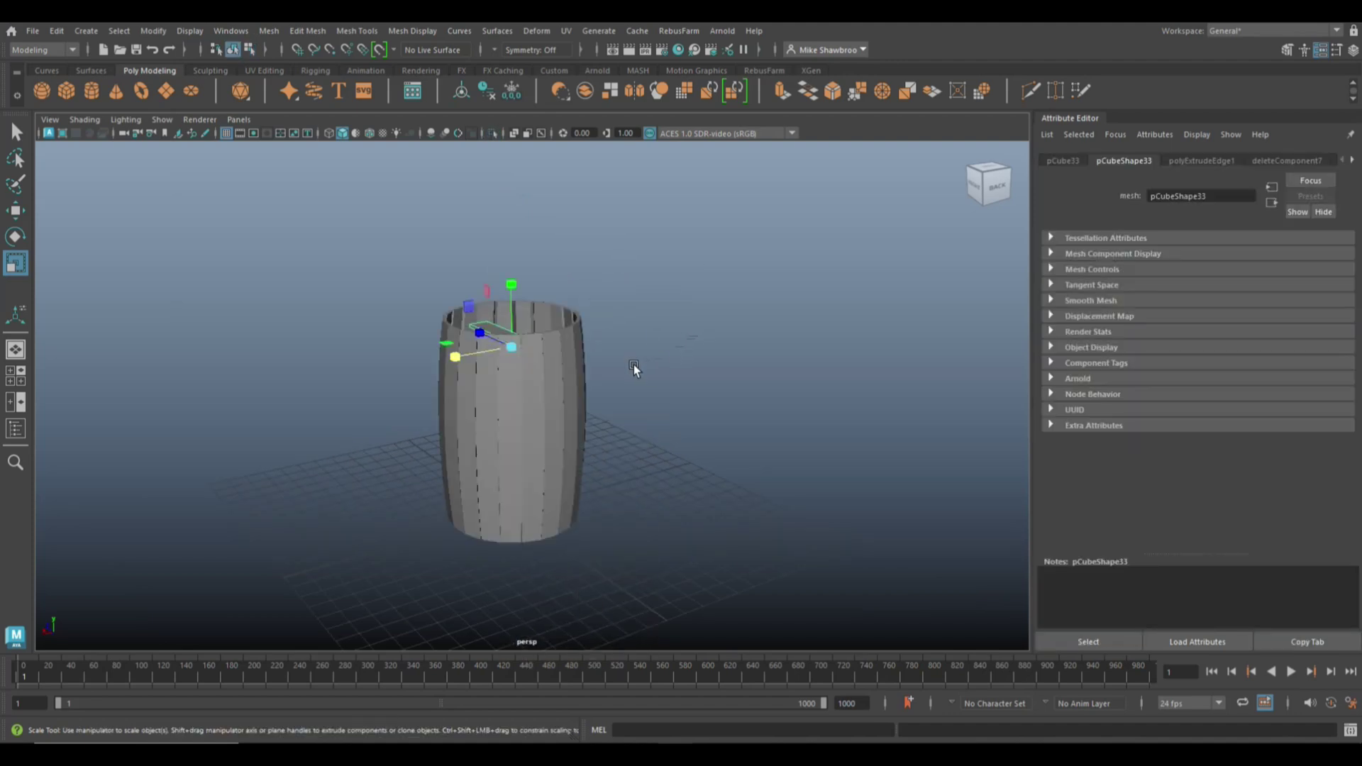
{"action": "left_click_drag", "start_coordinate": [575, 387], "coordinate": [612, 475], "text": "alt"}
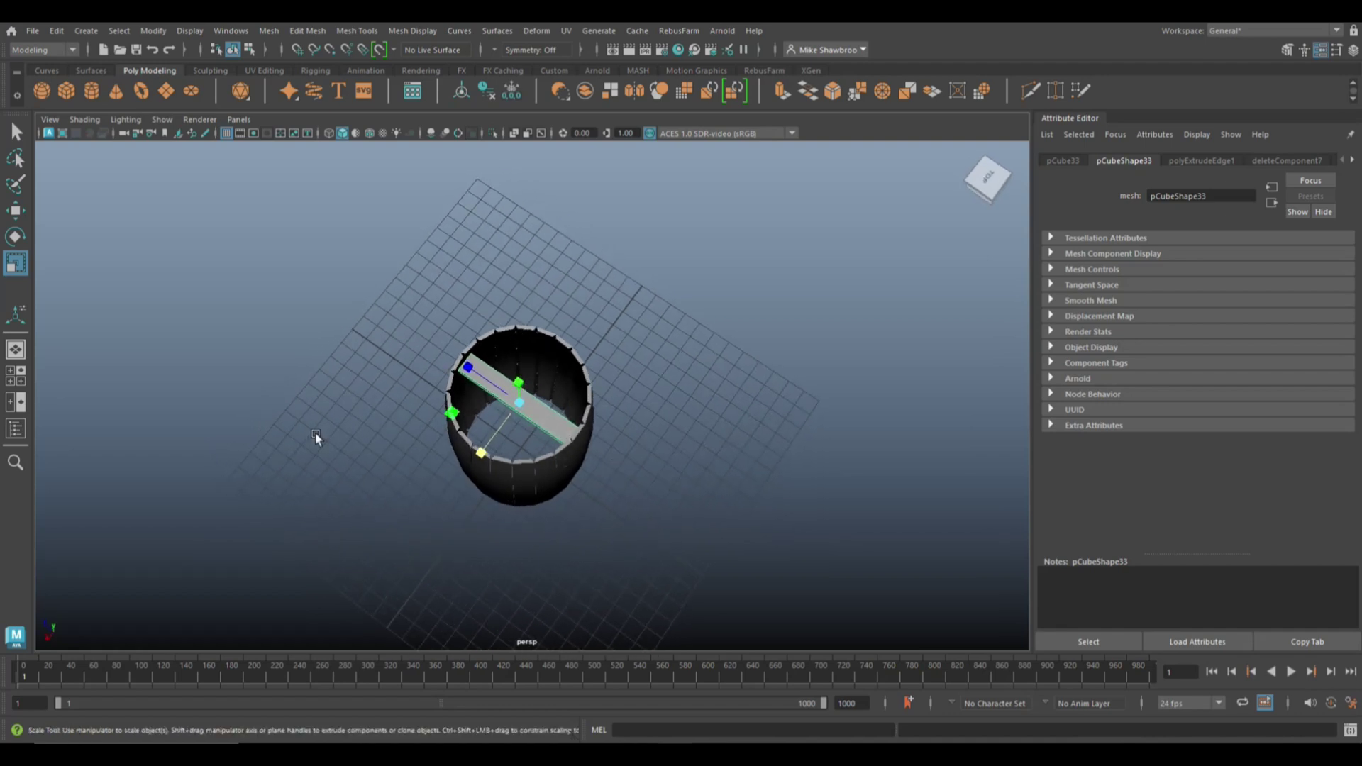
Step: Turn on shaded display in the top view, and return to the perspective view
{"action": "left_click", "coordinate": [13, 400]}
{"action": "key", "text": "space"}
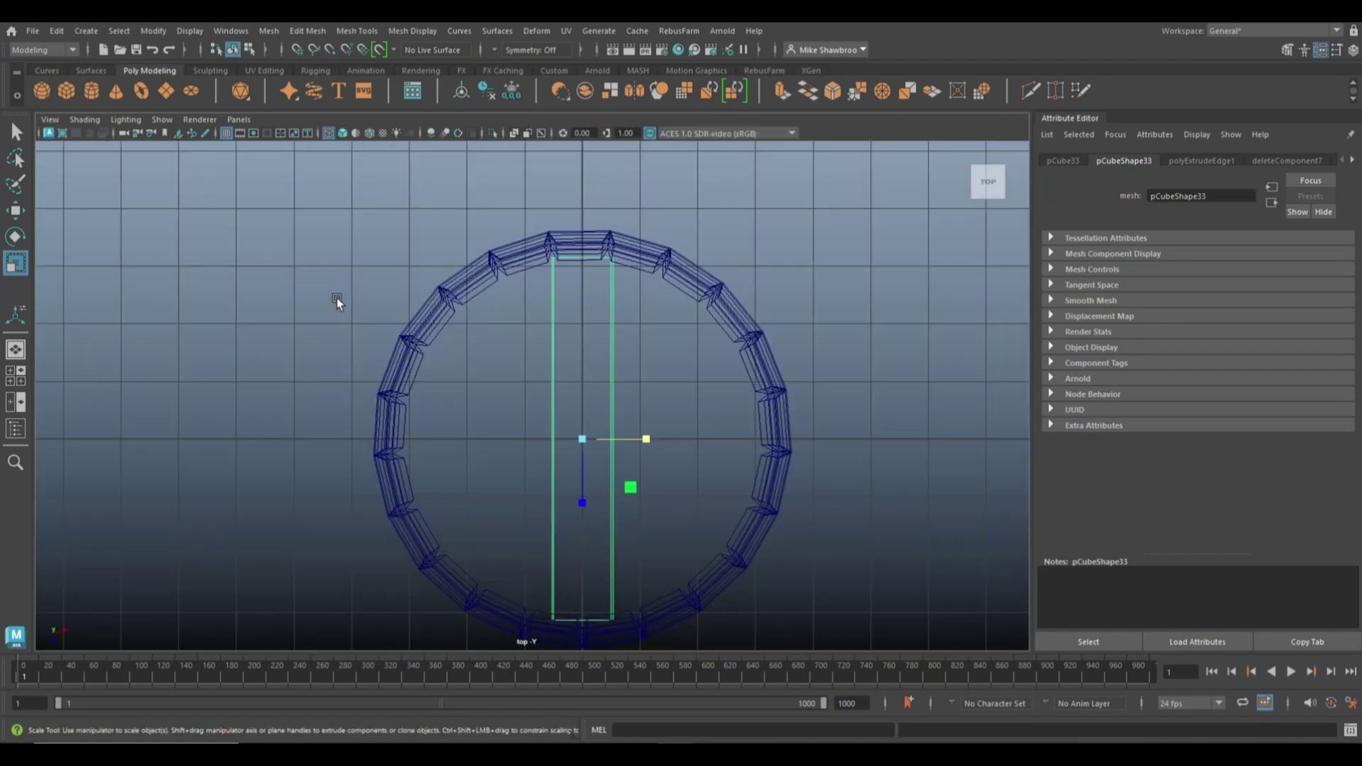
{"action": "key", "text": "5"}
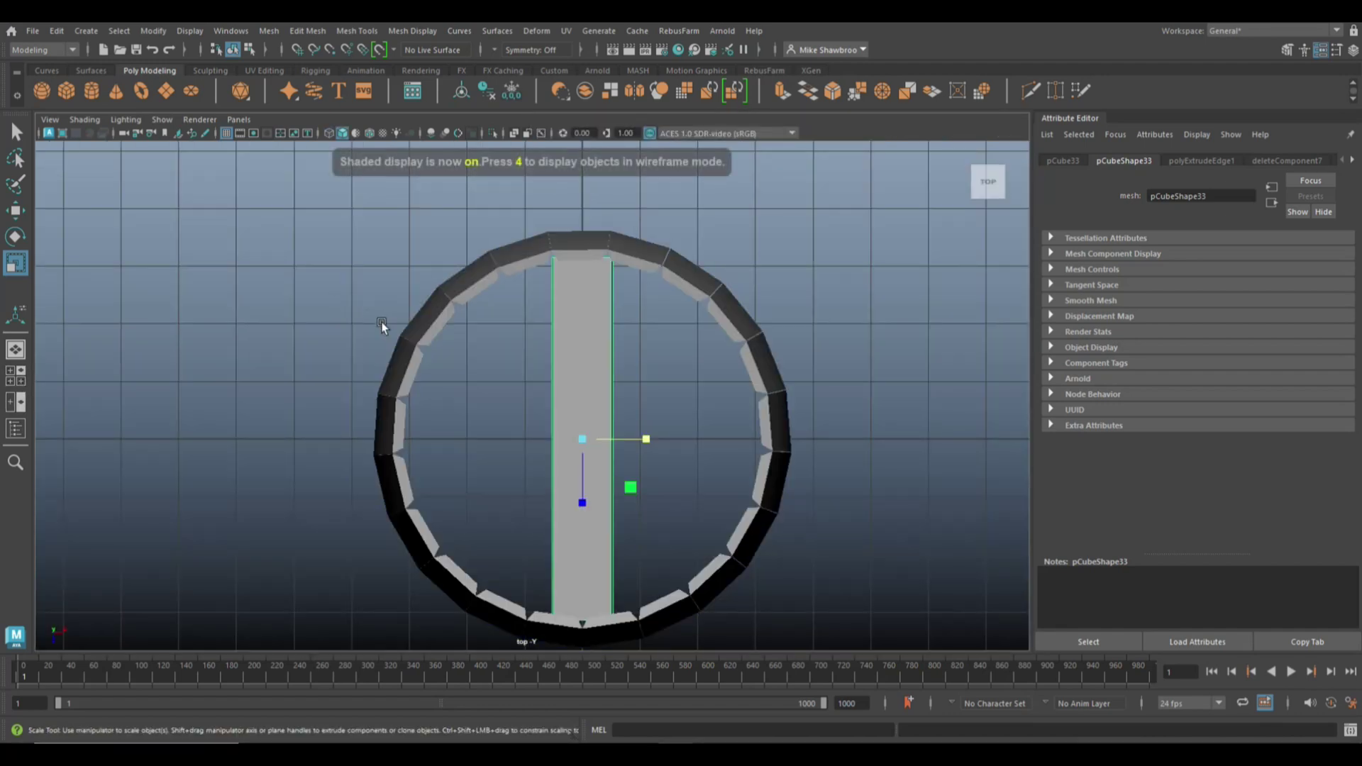
{"action": "left_click", "coordinate": [20, 378]}
{"action": "key", "text": "space"}
Step: Open the Insert Edge Loop tool's settings for the lid plank
{"action": "scroll", "coordinate": [784, 387], "scroll_direction": "up", "scroll_amount": 5}
{"action": "left_click_drag", "start_coordinate": [677, 413], "coordinate": [867, 420], "text": "alt"}
{"action": "key", "text": "ctrl+shift+e"}
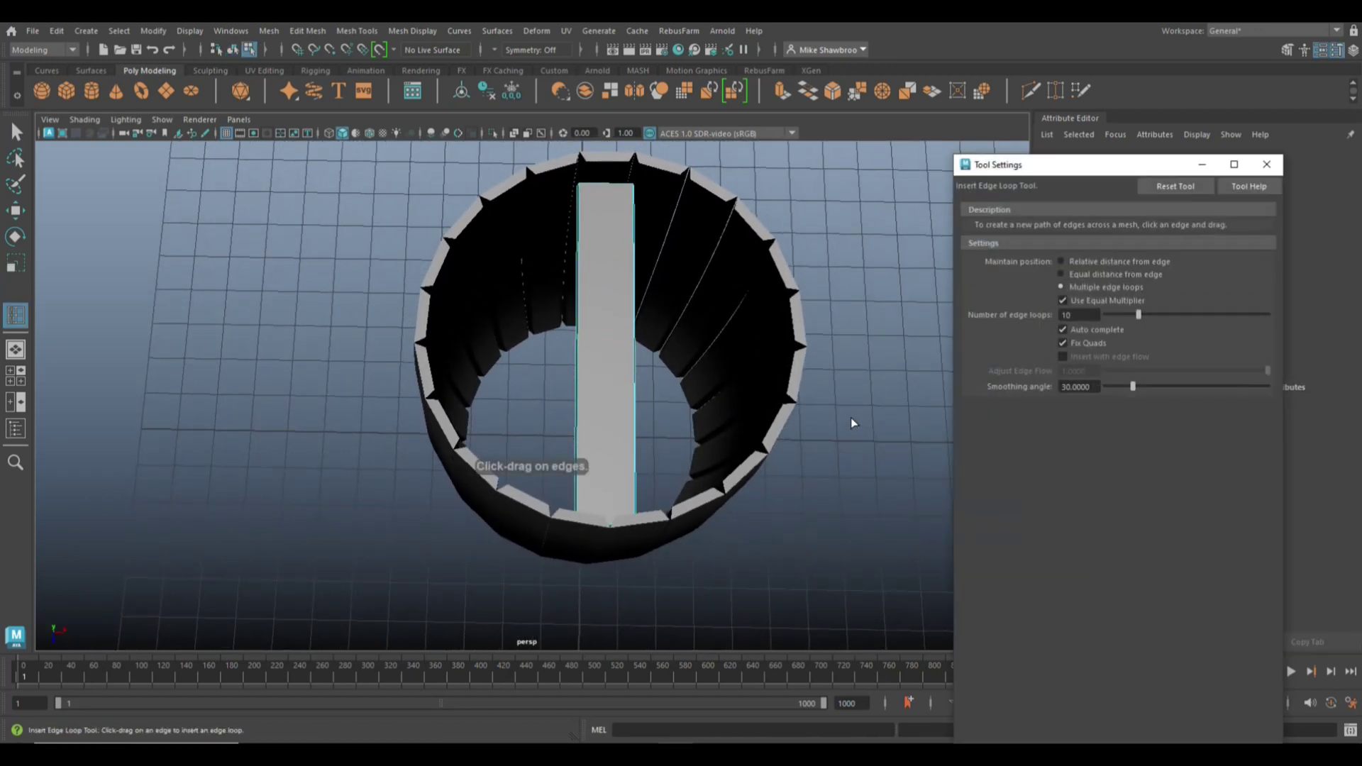
{"action": "double_click", "coordinate": [1083, 315]}
{"action": "left_click", "coordinate": [603, 182]}
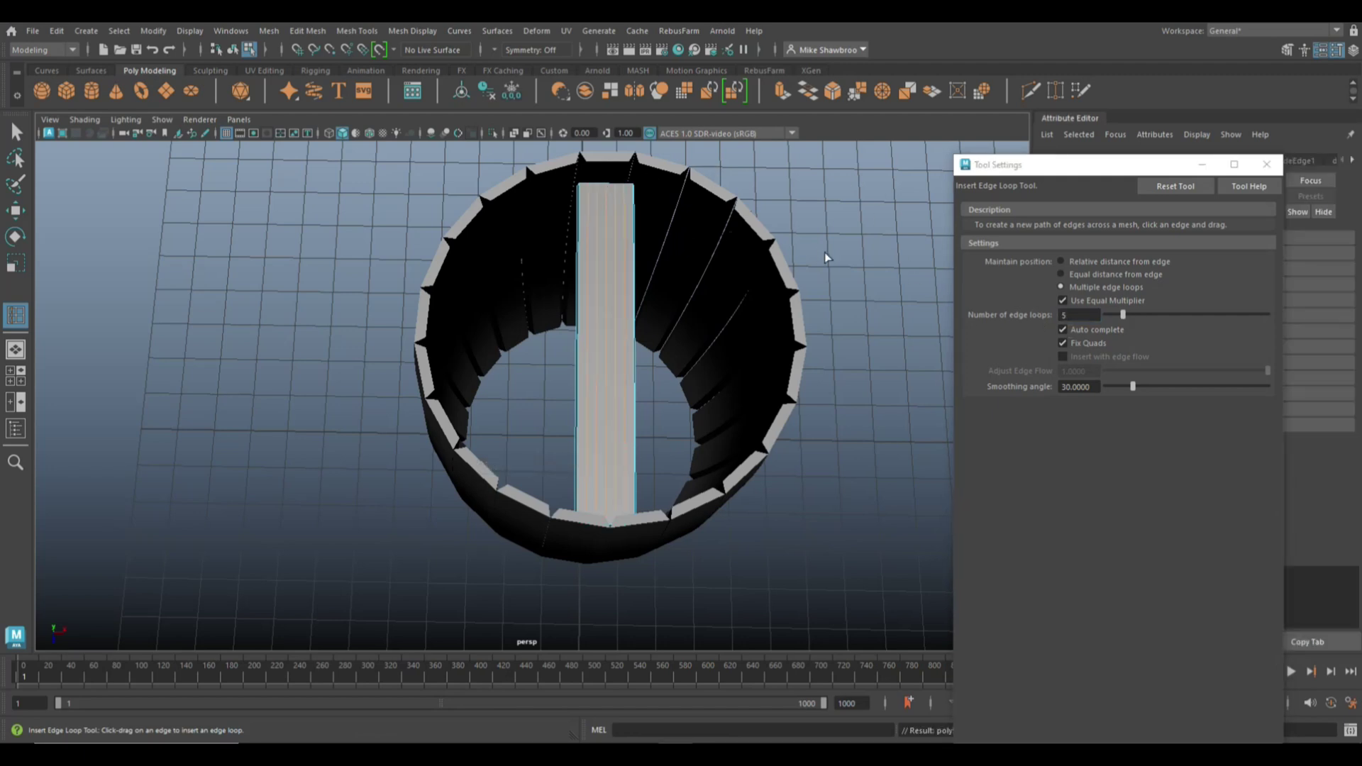
{"action": "key", "text": "ctrl+z"}
Step: Set the number of edge loops to 3 and insert them evenly spaced along the lid plank's length
{"action": "double_click", "coordinate": [1089, 316]}
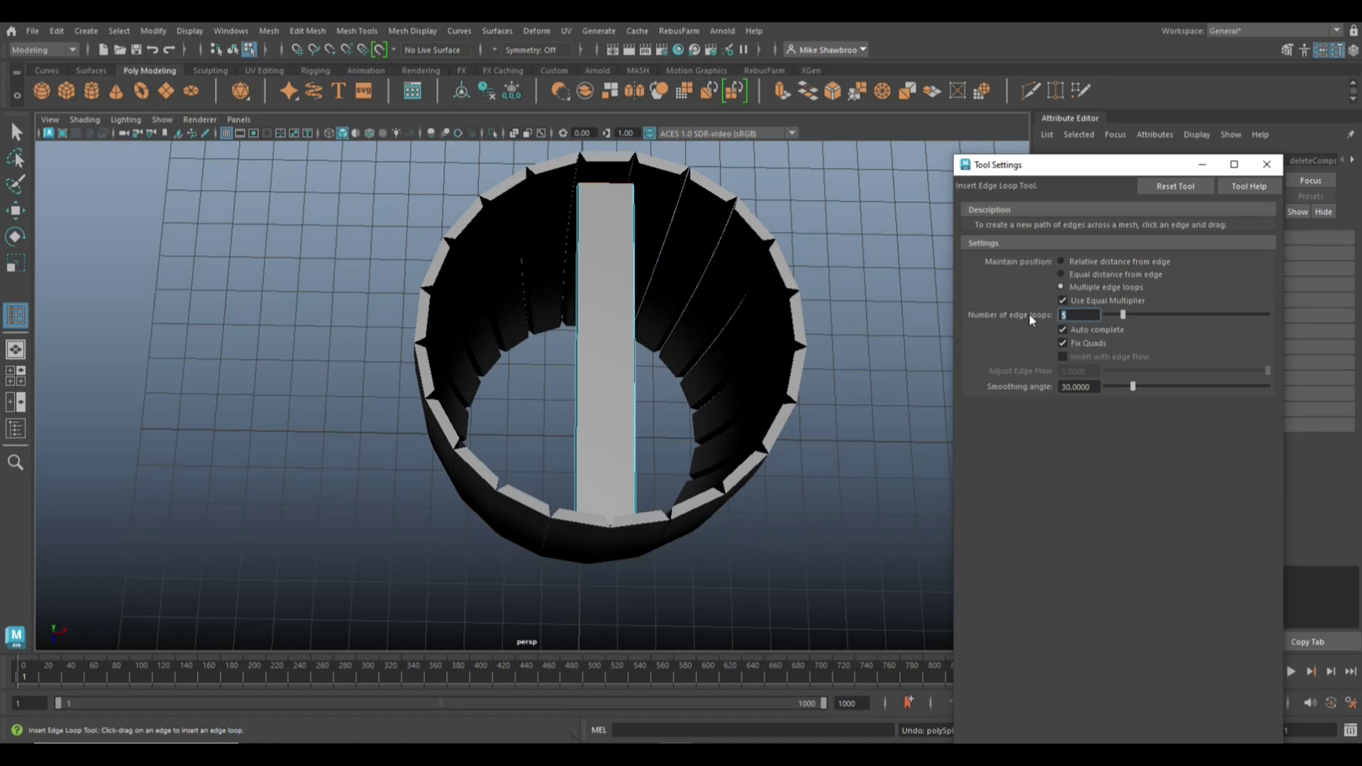
{"action": "type", "text": "3"}
{"action": "key", "text": "Return"}
{"action": "left_click", "coordinate": [600, 187]}
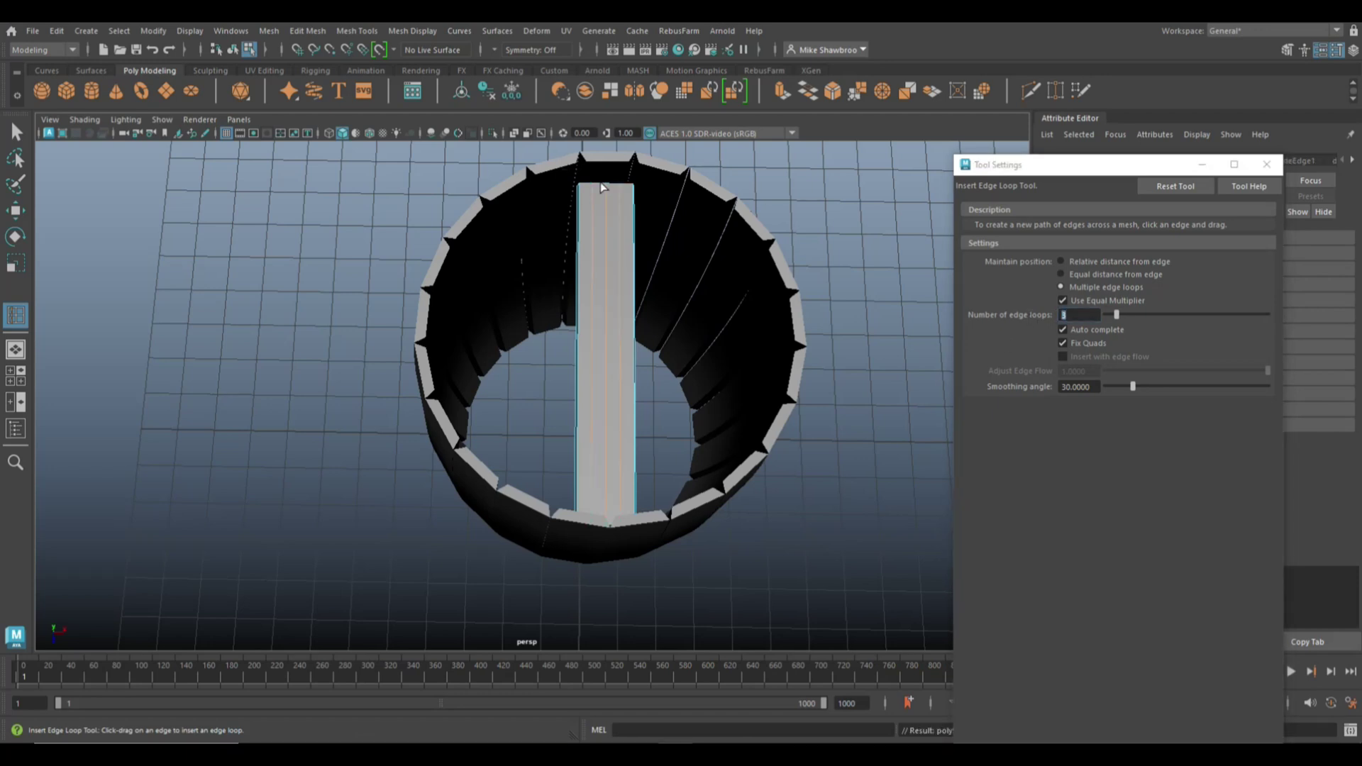
{"action": "left_click", "coordinate": [1266, 163]}
{"action": "left_click_drag", "start_coordinate": [819, 287], "coordinate": [610, 236], "text": "alt"}
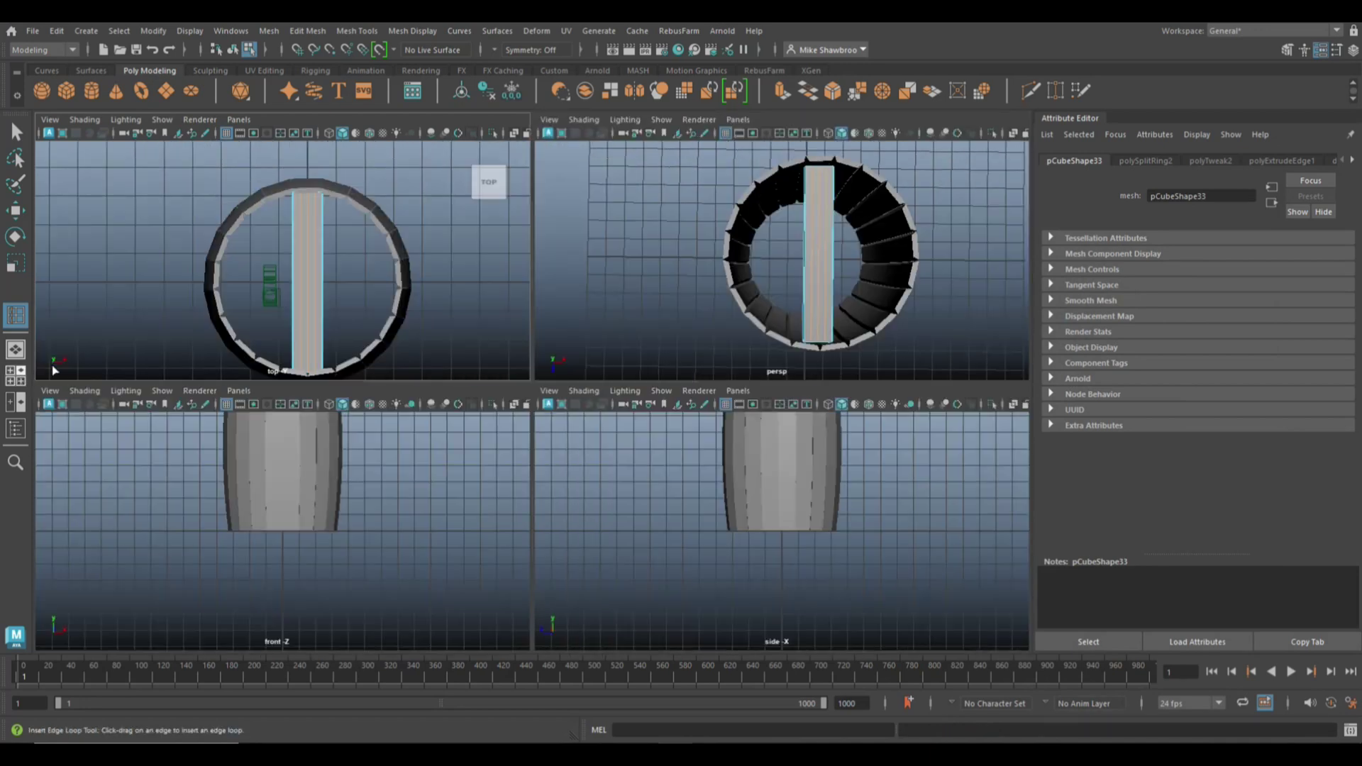
Step: Select the inner vertices at both ends of the lid plank and scale them outward along Z to about 1.115
{"action": "left_click", "coordinate": [15, 374]}
{"action": "right_click_drag", "start_coordinate": [296, 231], "coordinate": [206, 231]}
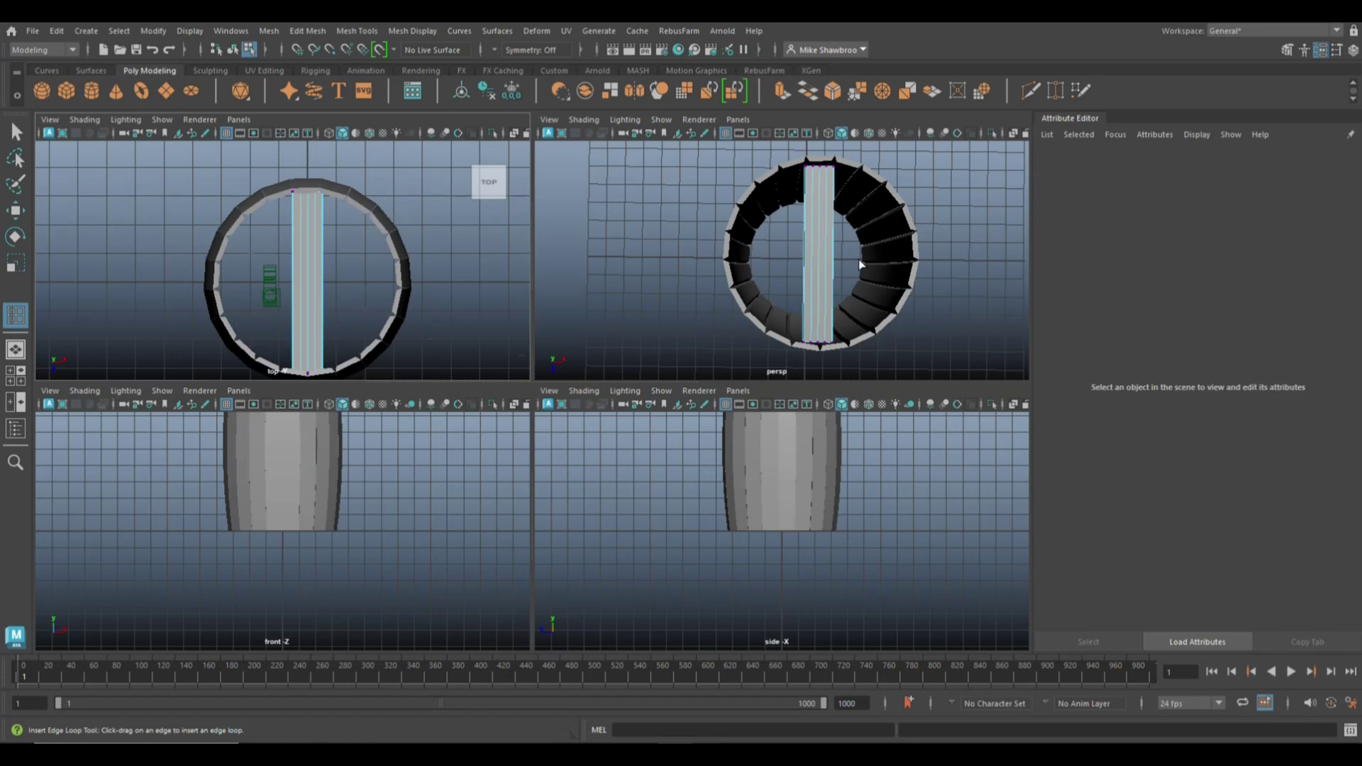
{"action": "left_click_drag", "start_coordinate": [299, 183], "coordinate": [319, 389]}
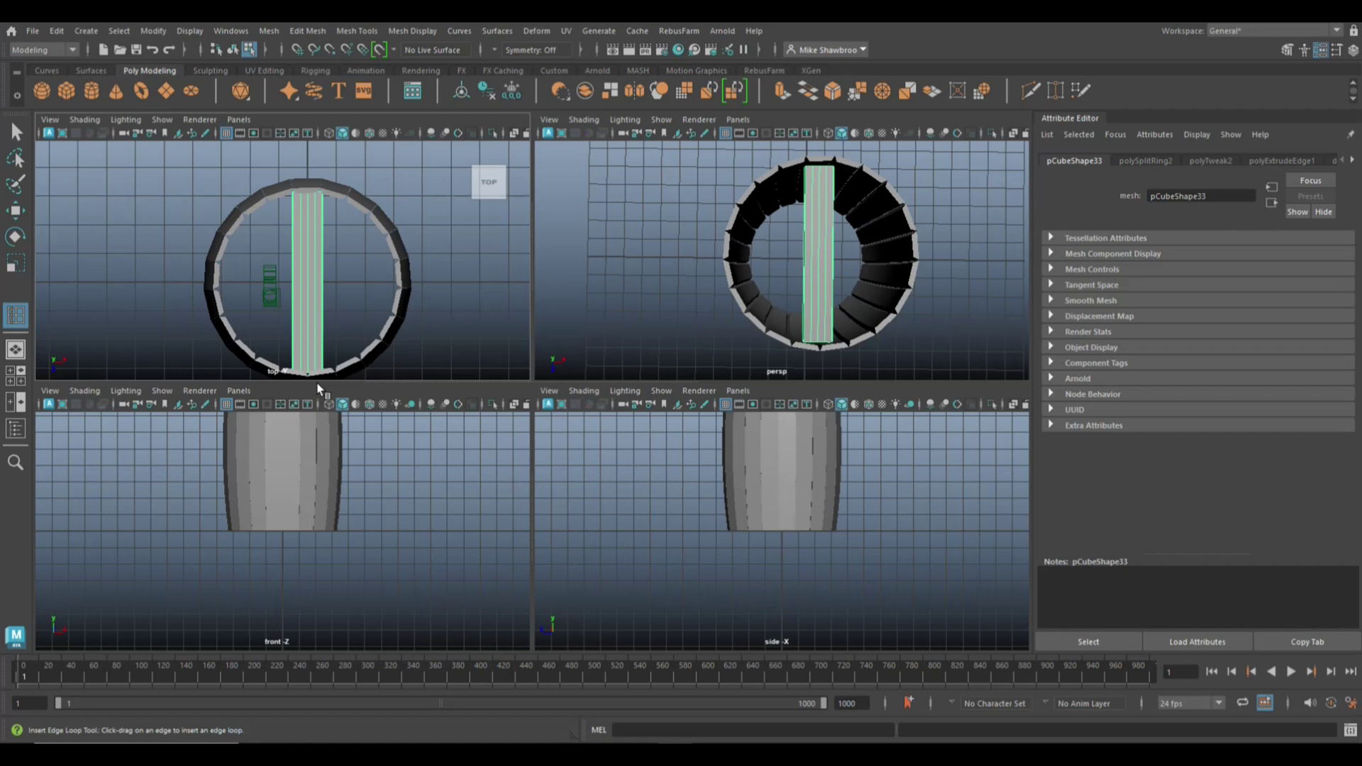
{"action": "key", "text": "q"}
{"action": "right_click", "coordinate": [314, 240]}
{"action": "left_click", "coordinate": [245, 239]}
{"action": "left_click_drag", "start_coordinate": [298, 161], "coordinate": [339, 372]}
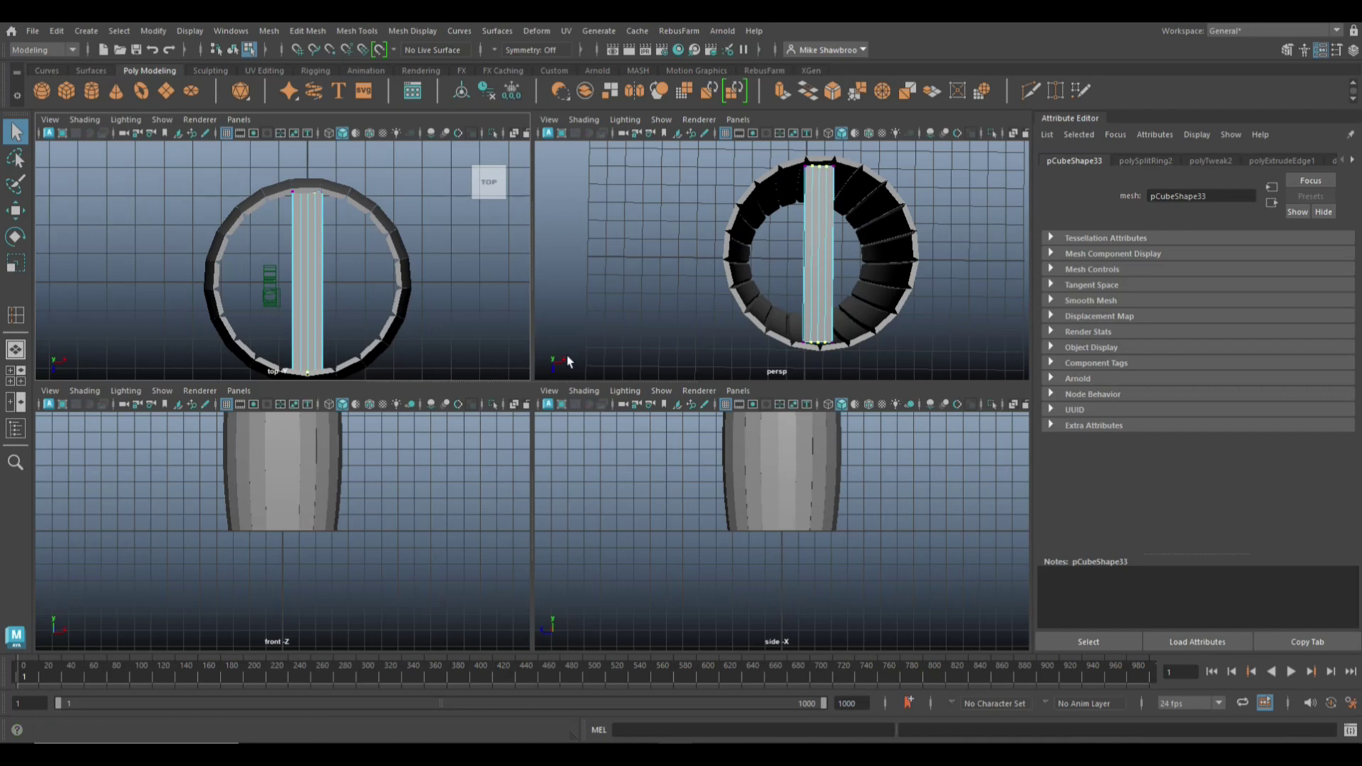
{"action": "key", "text": "r"}
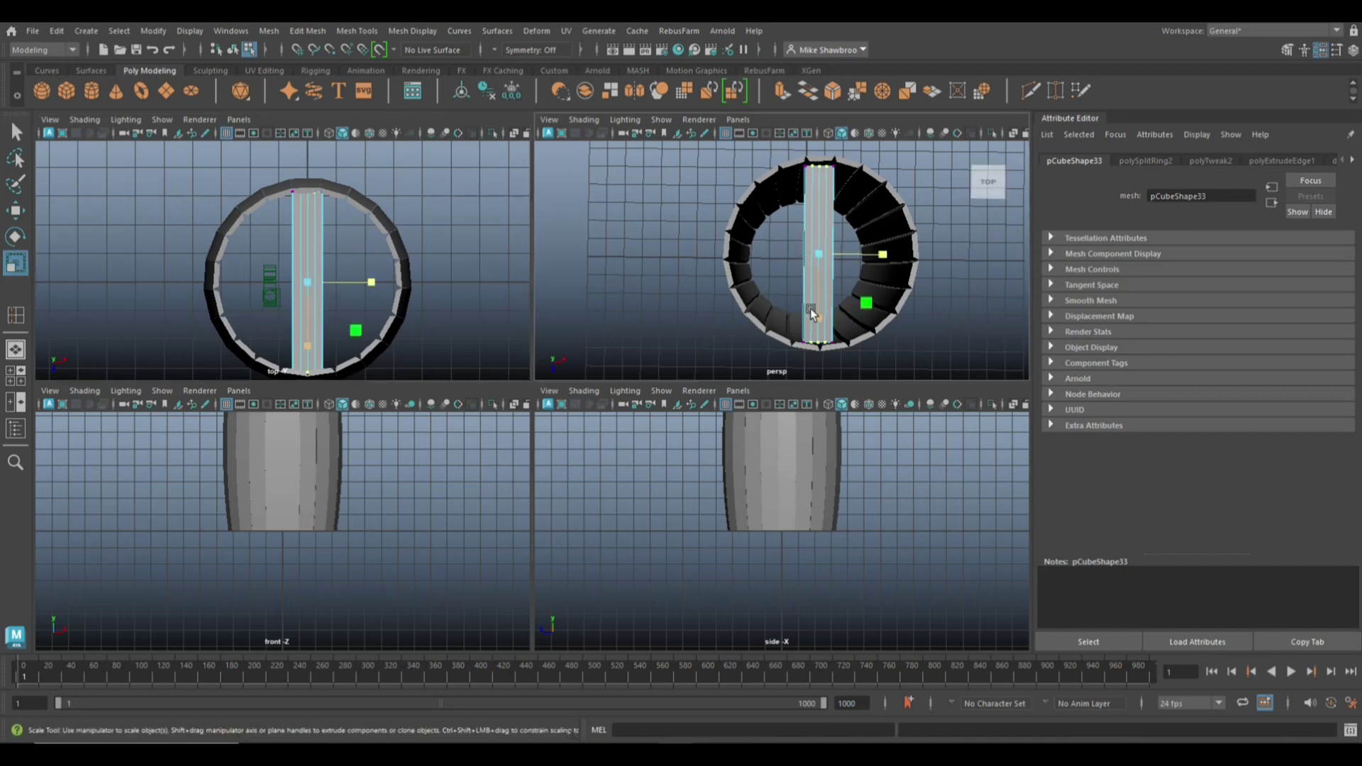
{"action": "left_click_drag", "start_coordinate": [812, 307], "coordinate": [820, 321]}
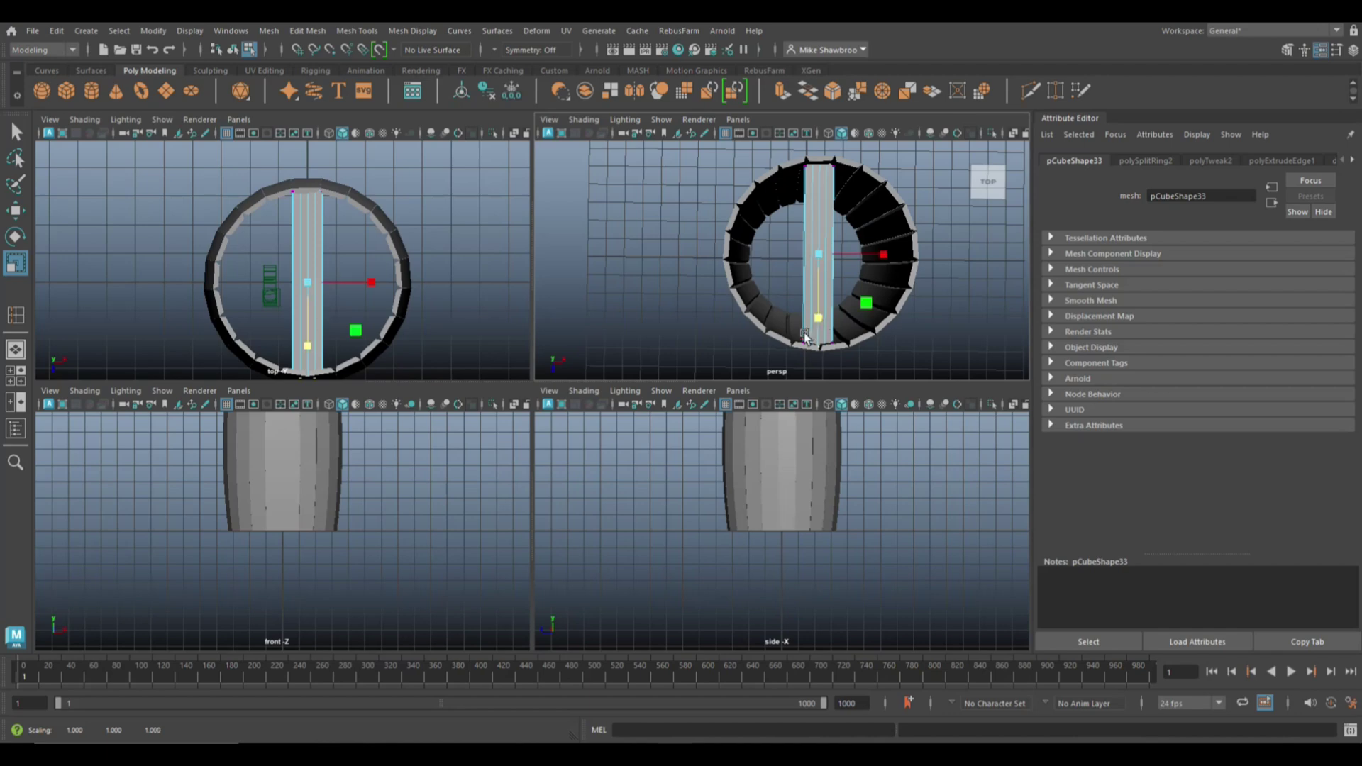
{"action": "key", "text": "space"}
{"action": "left_click_drag", "start_coordinate": [674, 437], "coordinate": [681, 280], "text": "alt"}
{"action": "right_click_drag", "start_coordinate": [670, 268], "coordinate": [705, 241]}
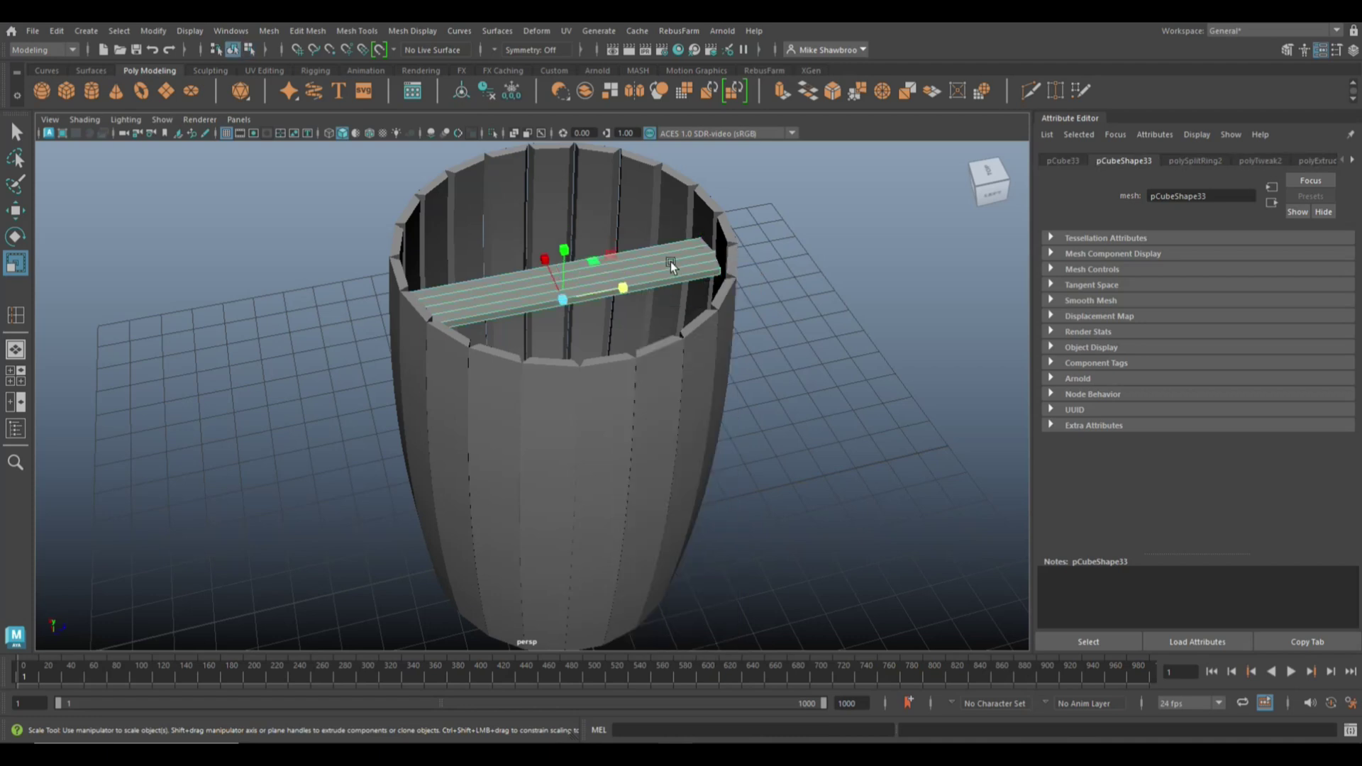
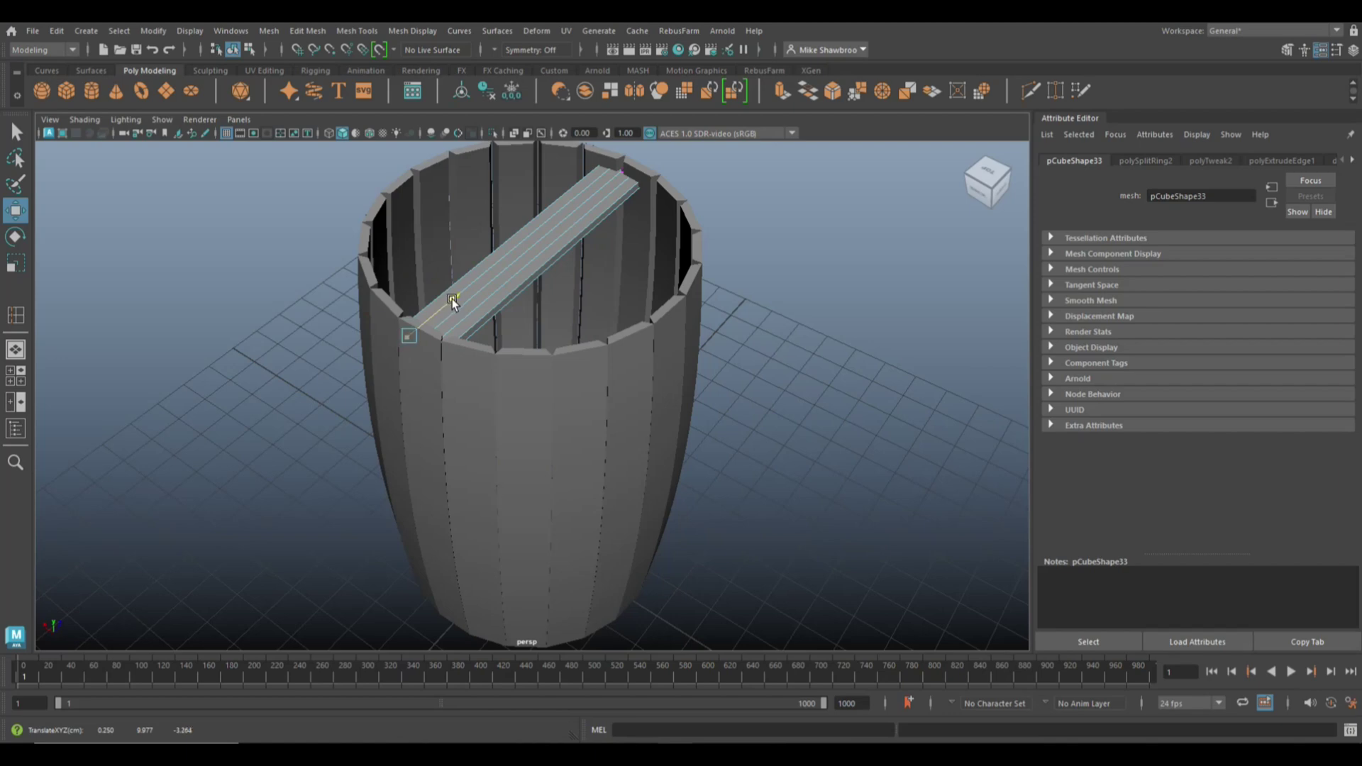
Step: Return to object selection, duplicate the lid plank and move the copy along X to about -1.09, beside the original
{"action": "left_click", "coordinate": [799, 417]}
{"action": "left_click_drag", "start_coordinate": [800, 417], "coordinate": [578, 296], "text": "alt"}
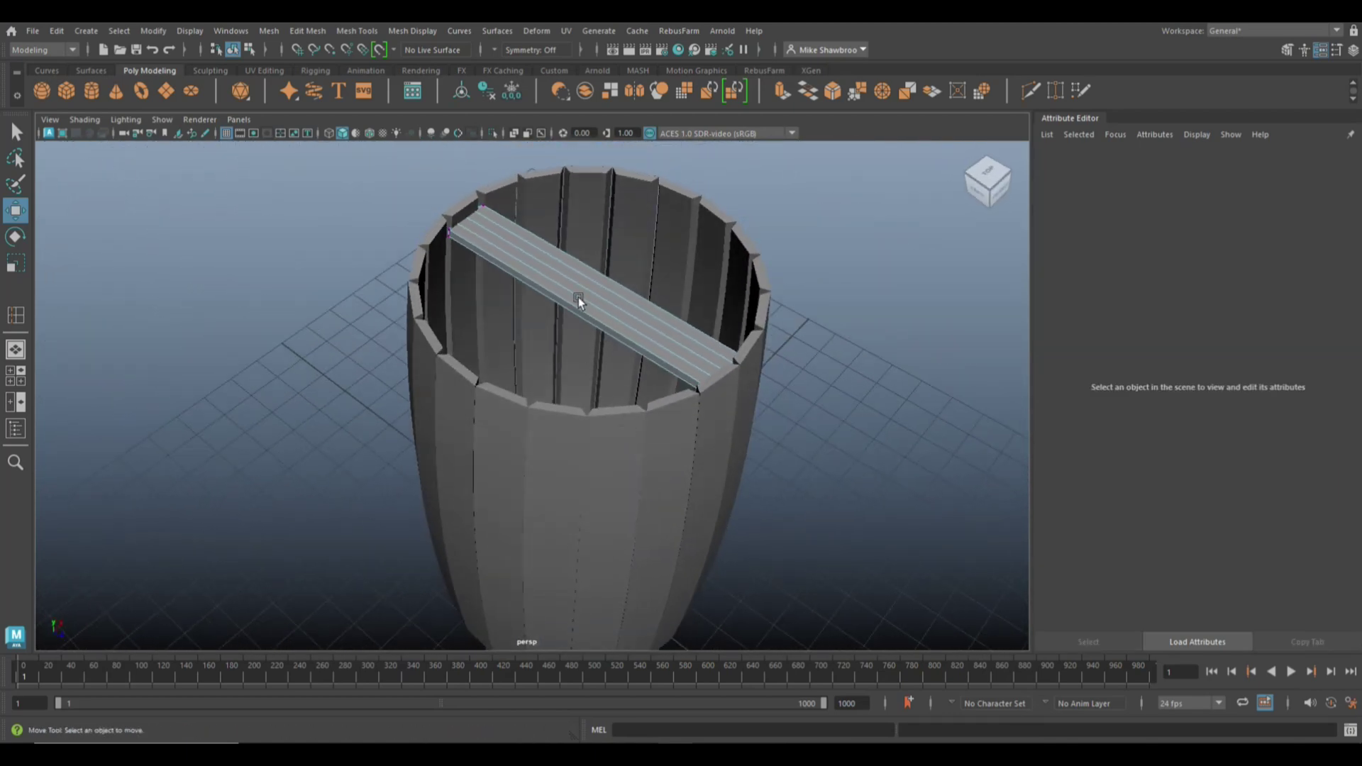
{"action": "right_click_drag", "start_coordinate": [577, 290], "coordinate": [642, 271]}
{"action": "left_click_drag", "start_coordinate": [642, 271], "coordinate": [715, 431], "text": "alt"}
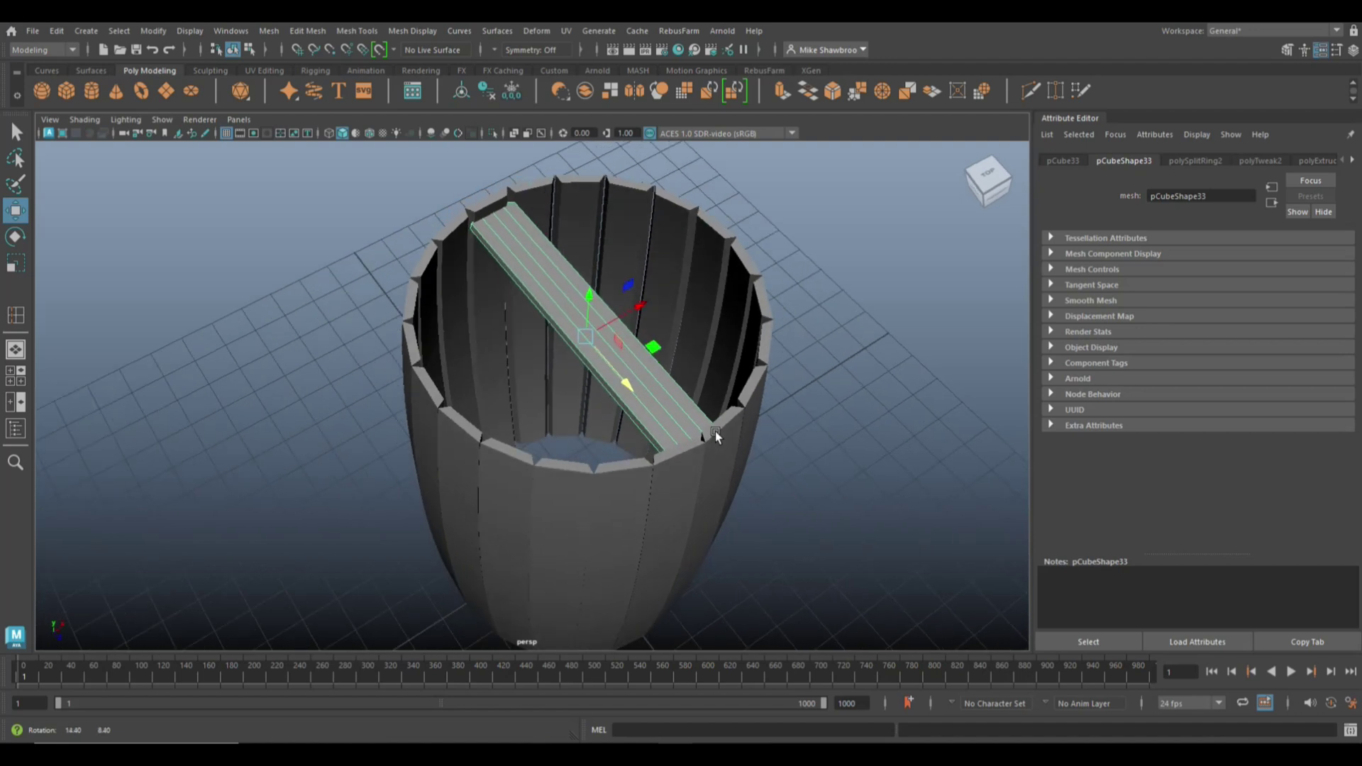
{"action": "key", "text": "ctrl+d"}
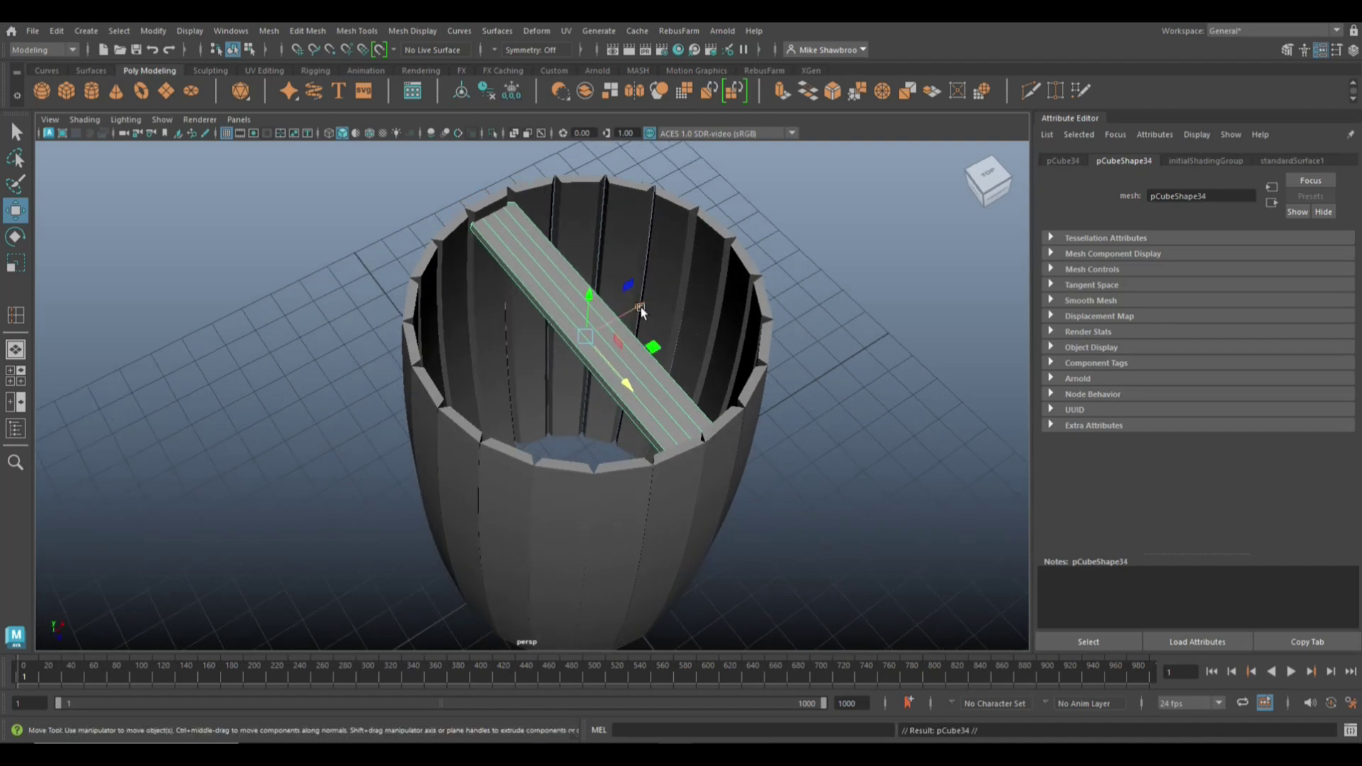
{"action": "left_click_drag", "start_coordinate": [640, 311], "coordinate": [605, 356]}
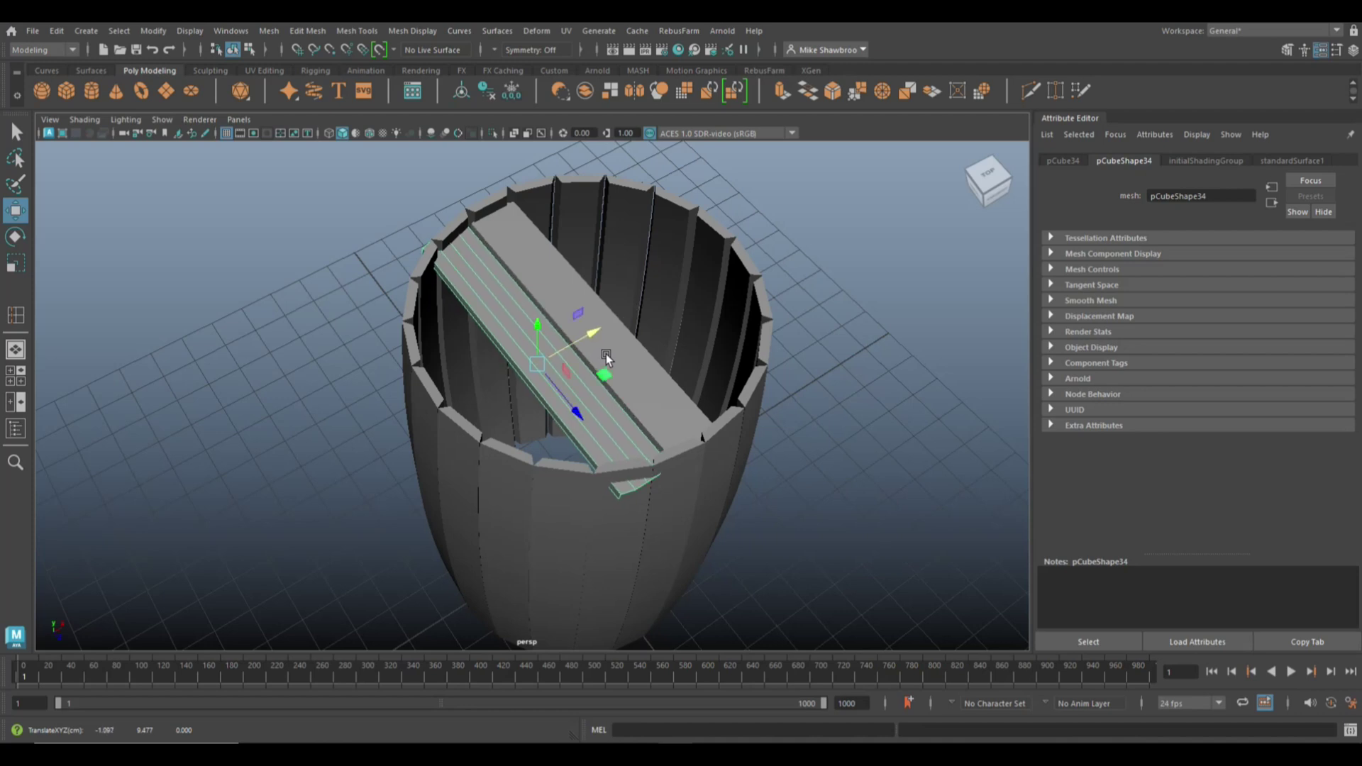
Step: In the top view, nudge the duplicated plank along X toward the centre plank to narrow the gap between them
{"action": "left_click", "coordinate": [15, 372]}
{"action": "key", "text": "space"}
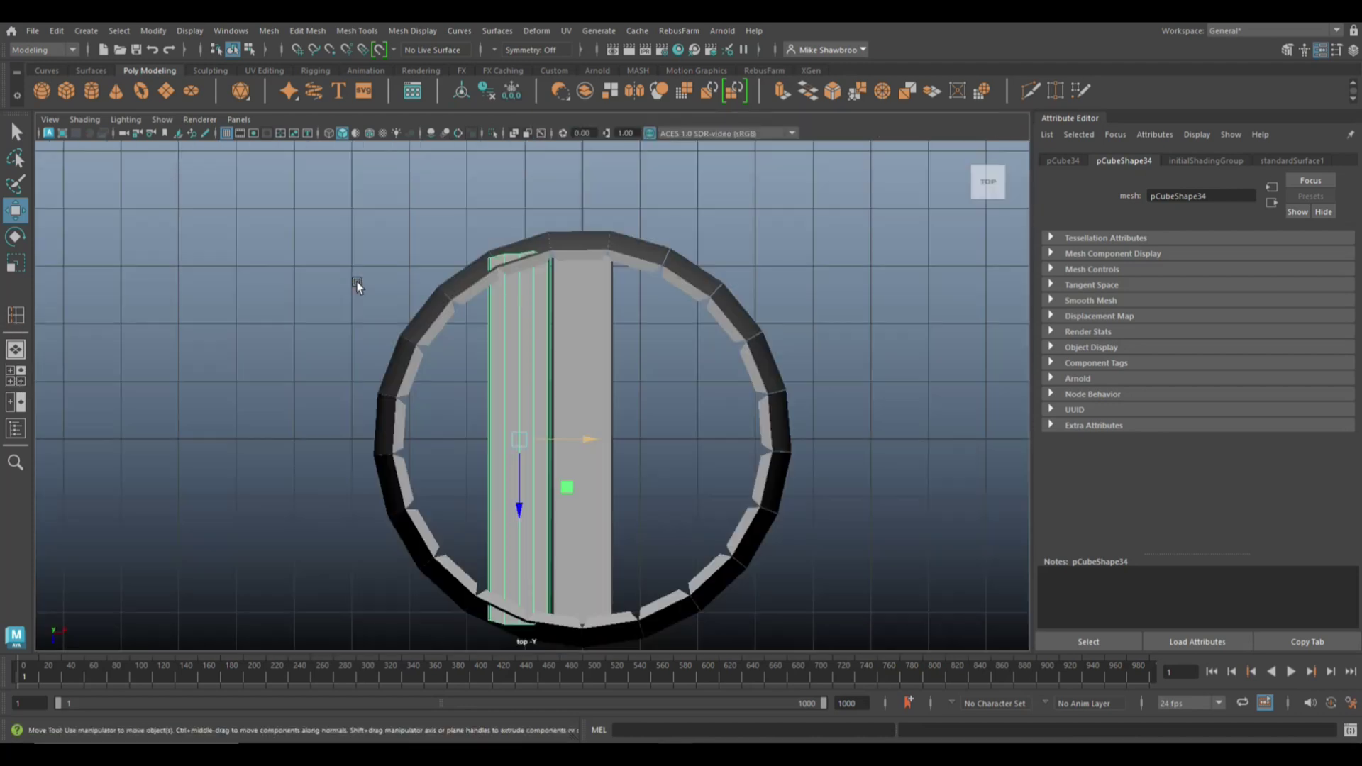
{"action": "scroll", "coordinate": [487, 463], "scroll_direction": "up", "scroll_amount": 5}
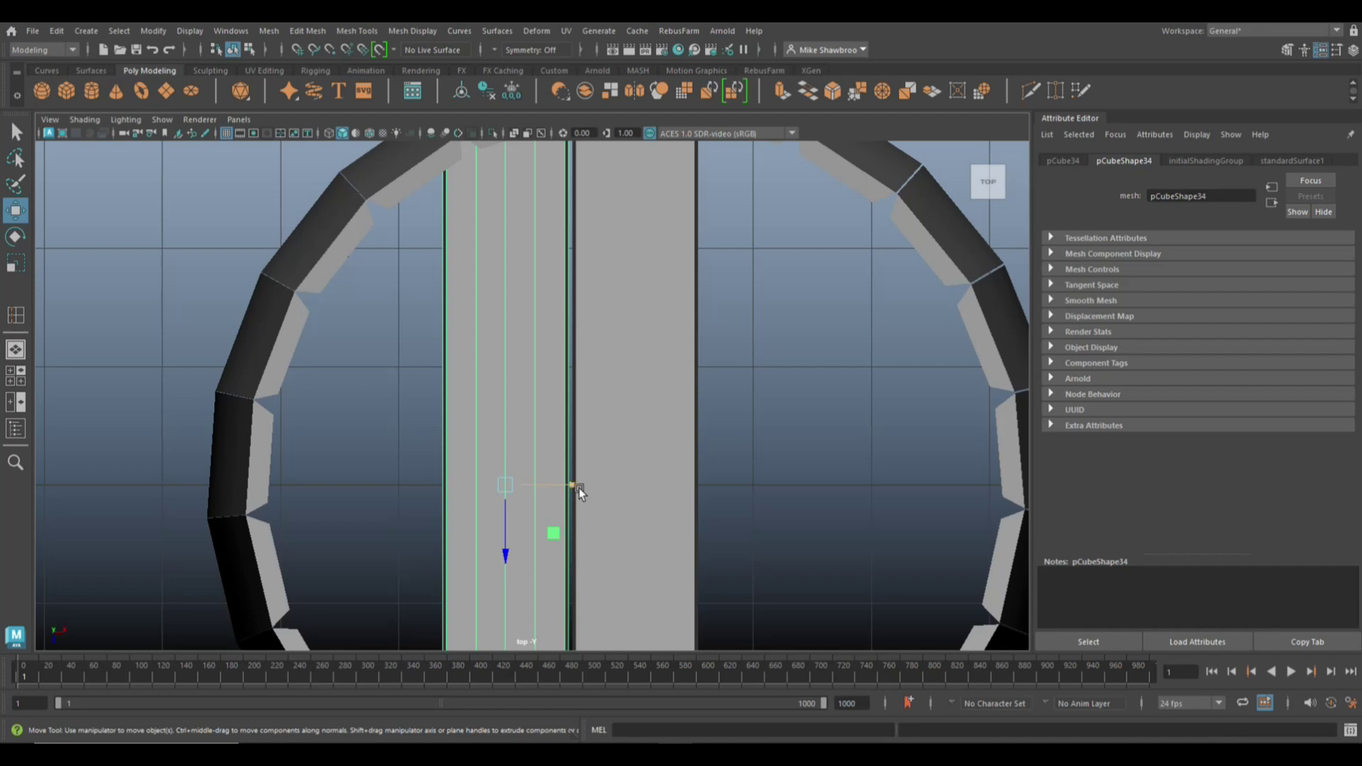
{"action": "left_click_drag", "start_coordinate": [579, 488], "coordinate": [583, 496]}
{"action": "scroll", "coordinate": [436, 409], "scroll_direction": "down", "scroll_amount": 5}
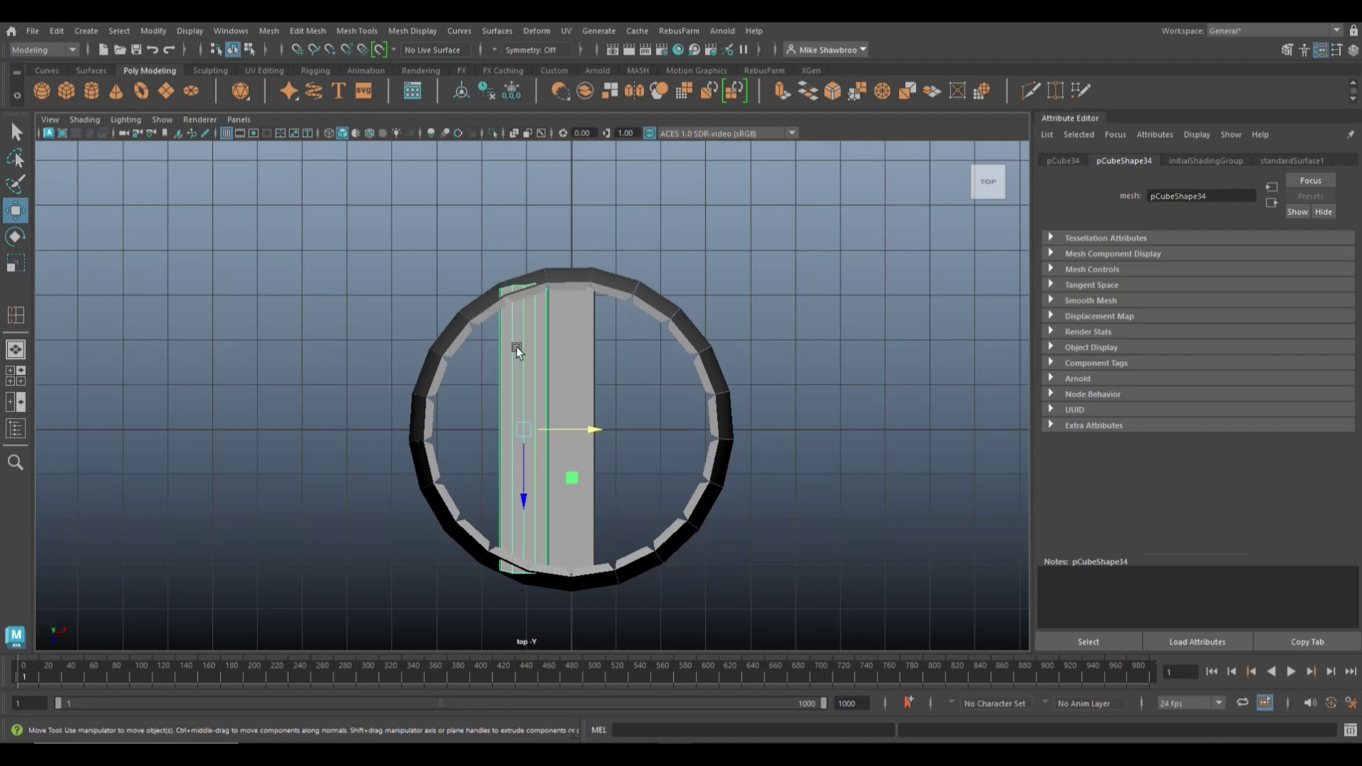
Step: Scale the second plank's end vertices inward along Z, one column after another, so both ends follow the barrel rim's inner curve
{"action": "right_click_drag", "start_coordinate": [497, 218], "coordinate": [426, 222]}
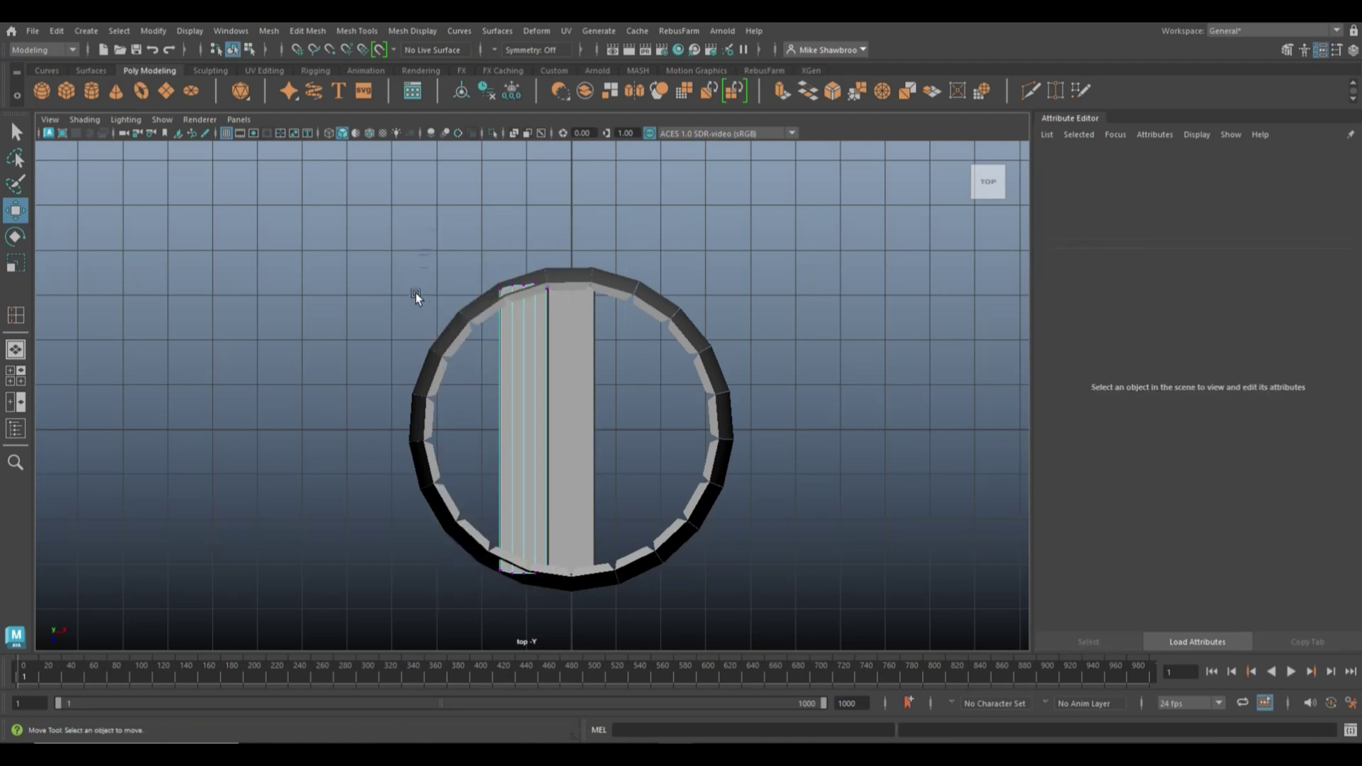
{"action": "left_click_drag", "start_coordinate": [405, 212], "coordinate": [508, 676]}
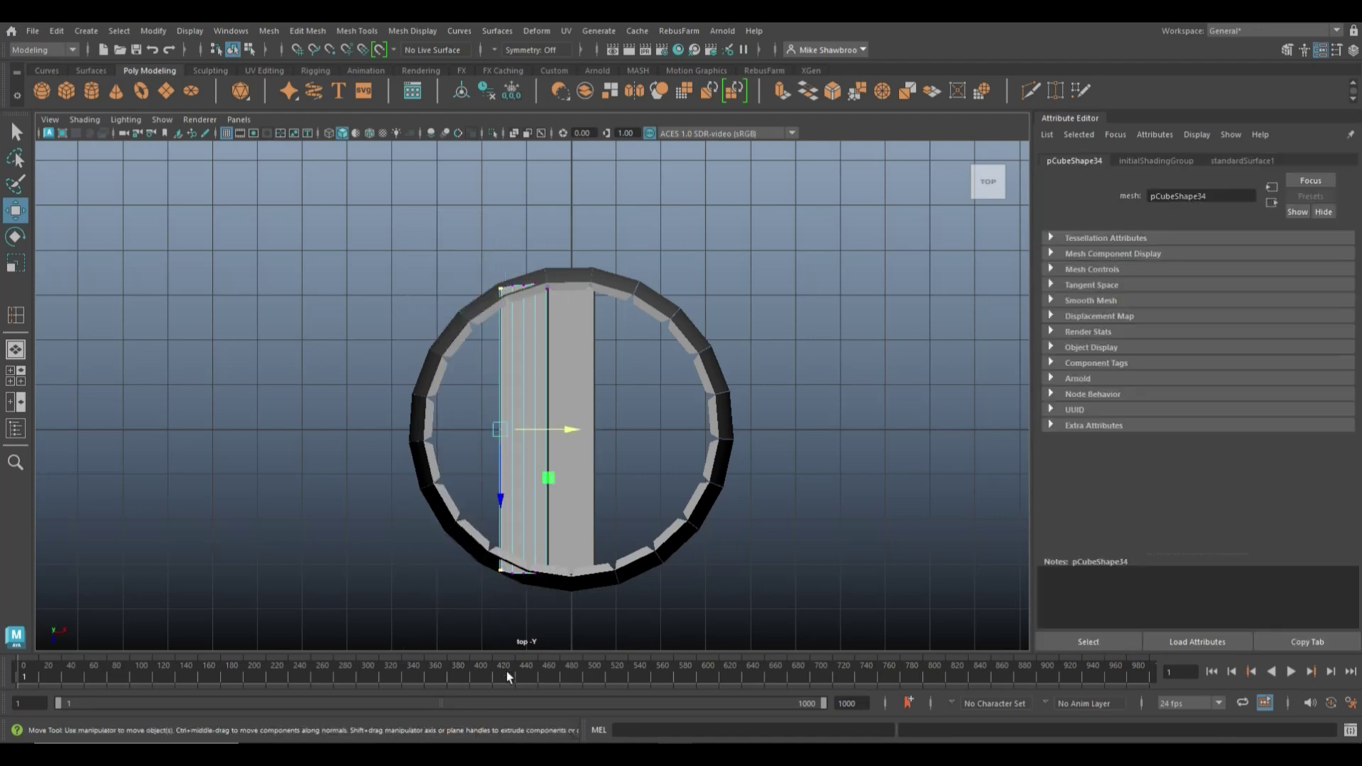
{"action": "key", "text": "r"}
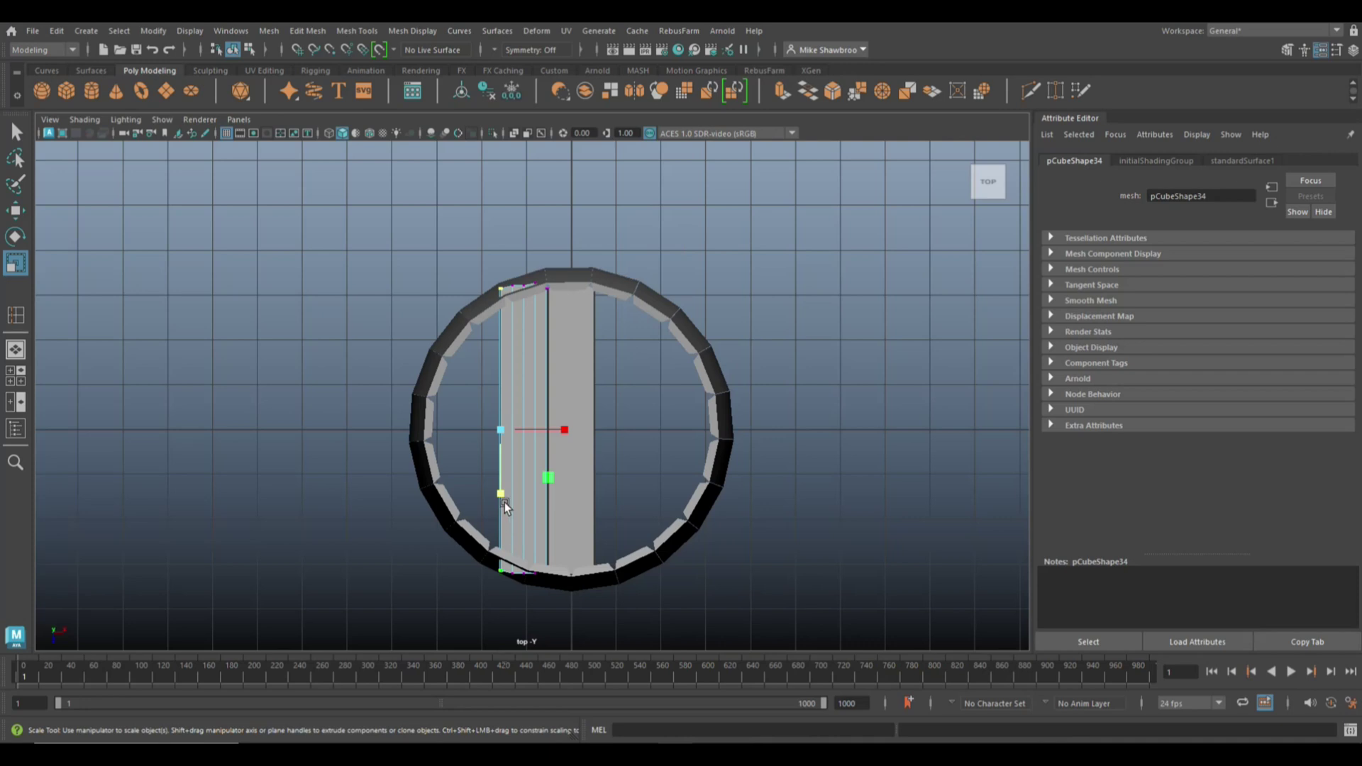
{"action": "left_click_drag", "start_coordinate": [505, 496], "coordinate": [505, 491]}
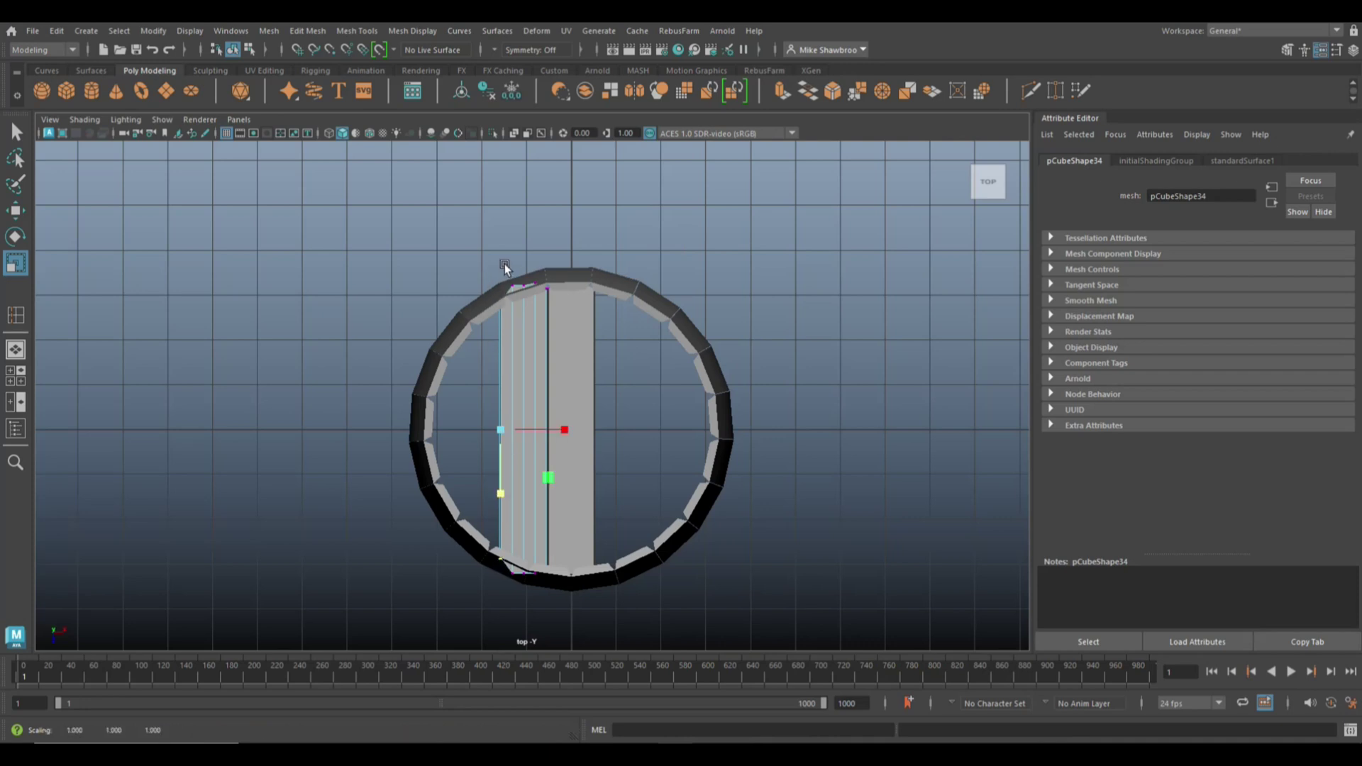
{"action": "left_click_drag", "start_coordinate": [506, 265], "coordinate": [521, 603]}
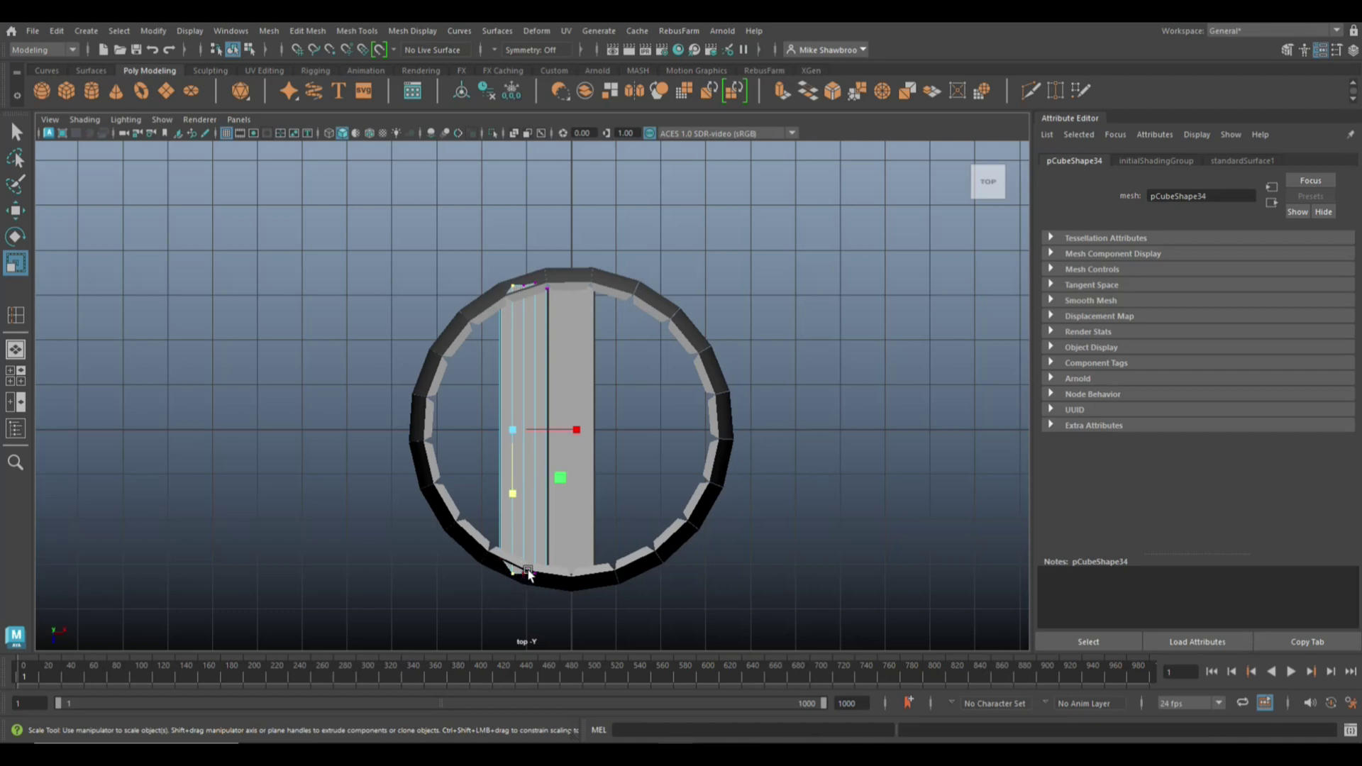
{"action": "left_click_drag", "start_coordinate": [518, 497], "coordinate": [515, 490]}
{"action": "left_click_drag", "start_coordinate": [513, 264], "coordinate": [533, 610]}
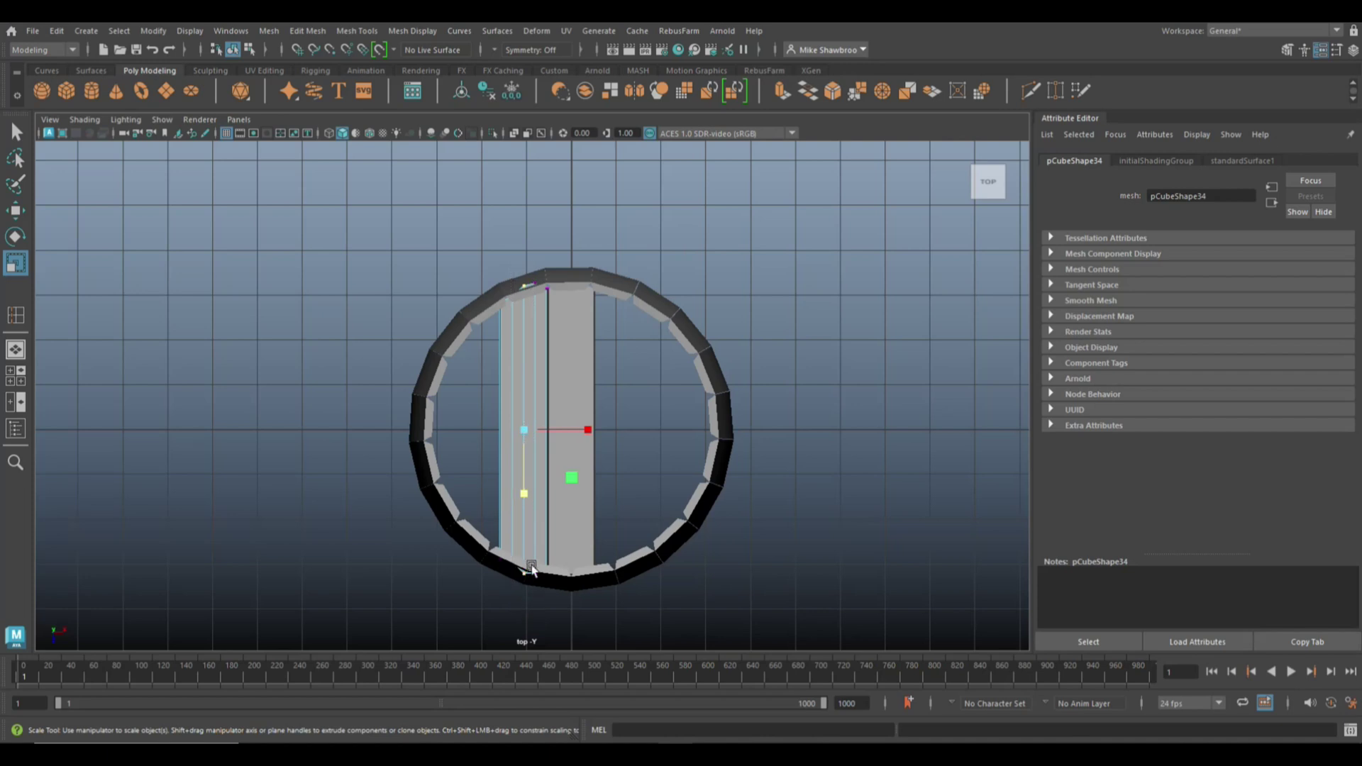
{"action": "left_click_drag", "start_coordinate": [525, 495], "coordinate": [525, 490]}
{"action": "left_click_drag", "start_coordinate": [529, 267], "coordinate": [539, 599]}
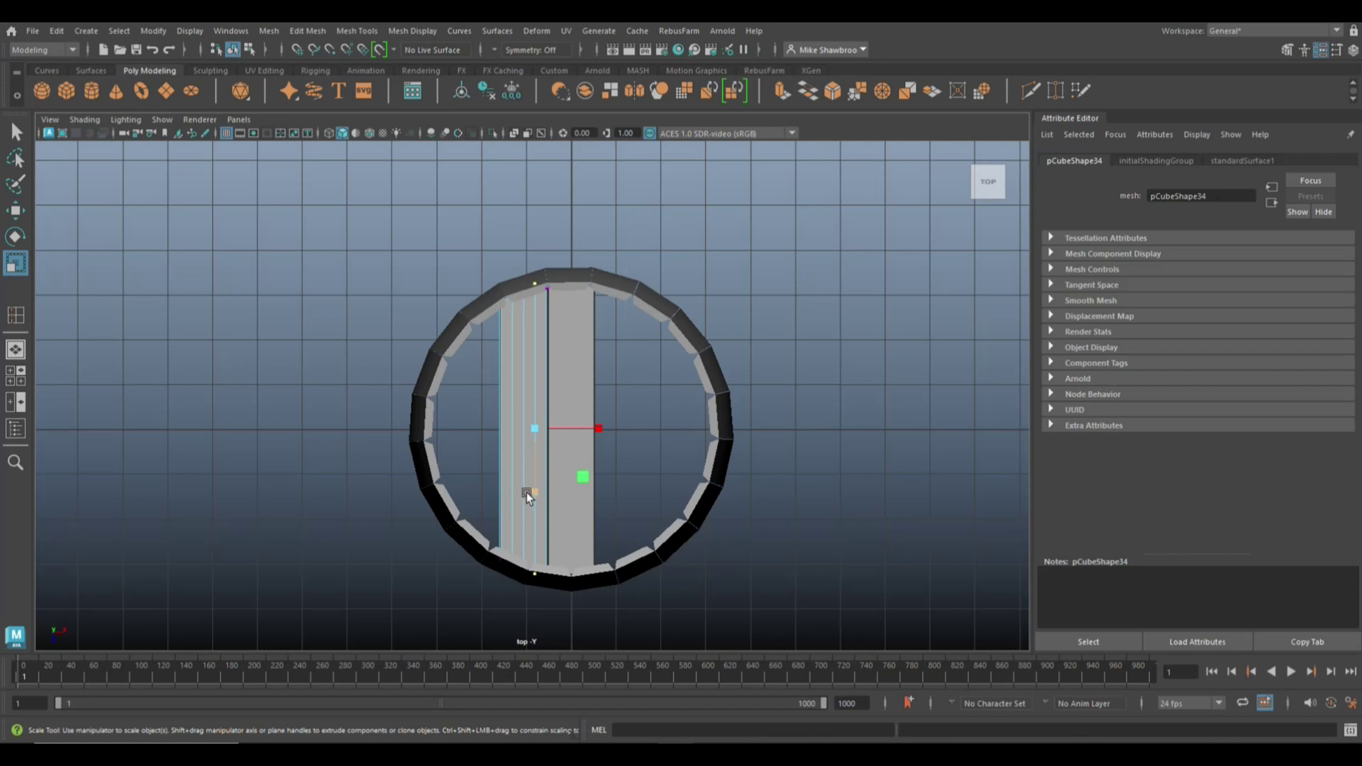
{"action": "left_click_drag", "start_coordinate": [527, 492], "coordinate": [534, 491]}
Step: Duplicate the second lid plank and place the copy on its outer side at about -2.13 in X, leaving a narrow gap
{"action": "right_click_drag", "start_coordinate": [531, 337], "coordinate": [571, 333]}
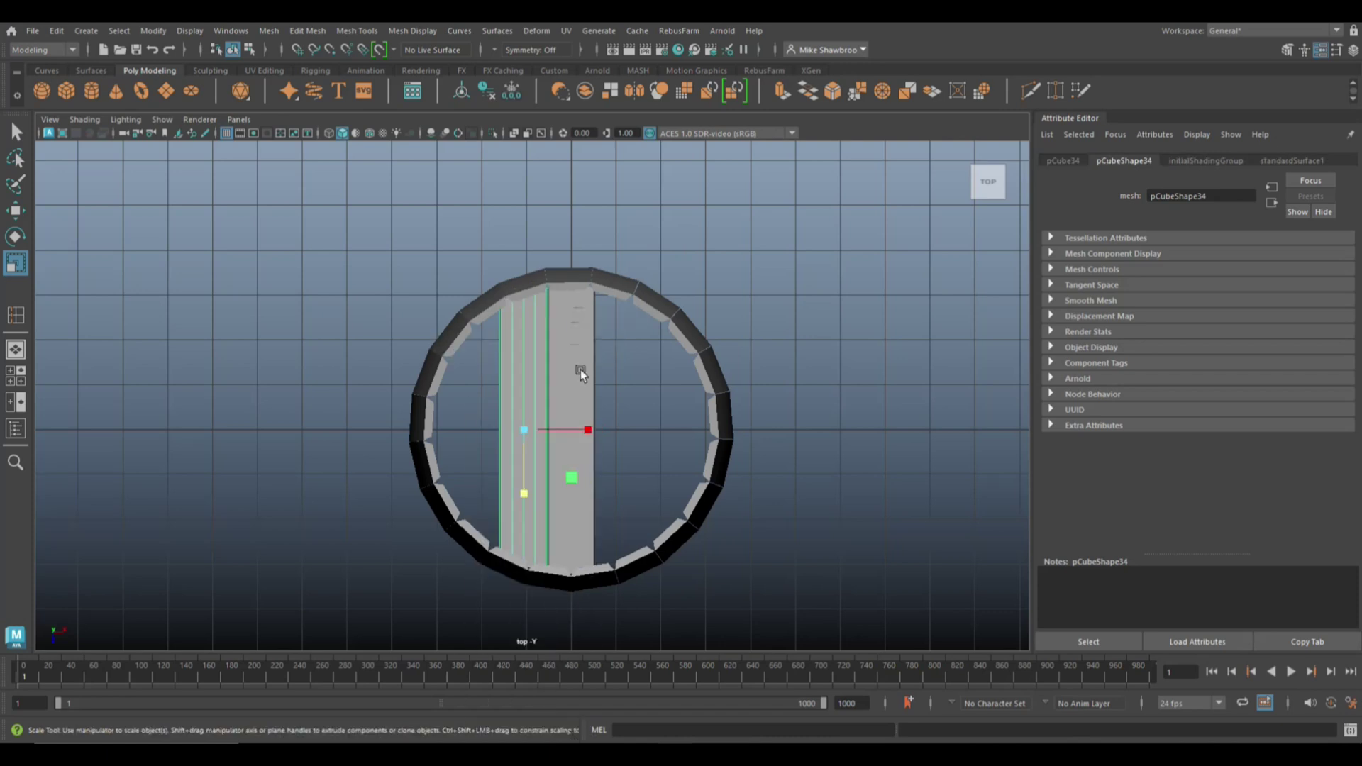
{"action": "key", "text": "ctrl+d"}
{"action": "key", "text": "w"}
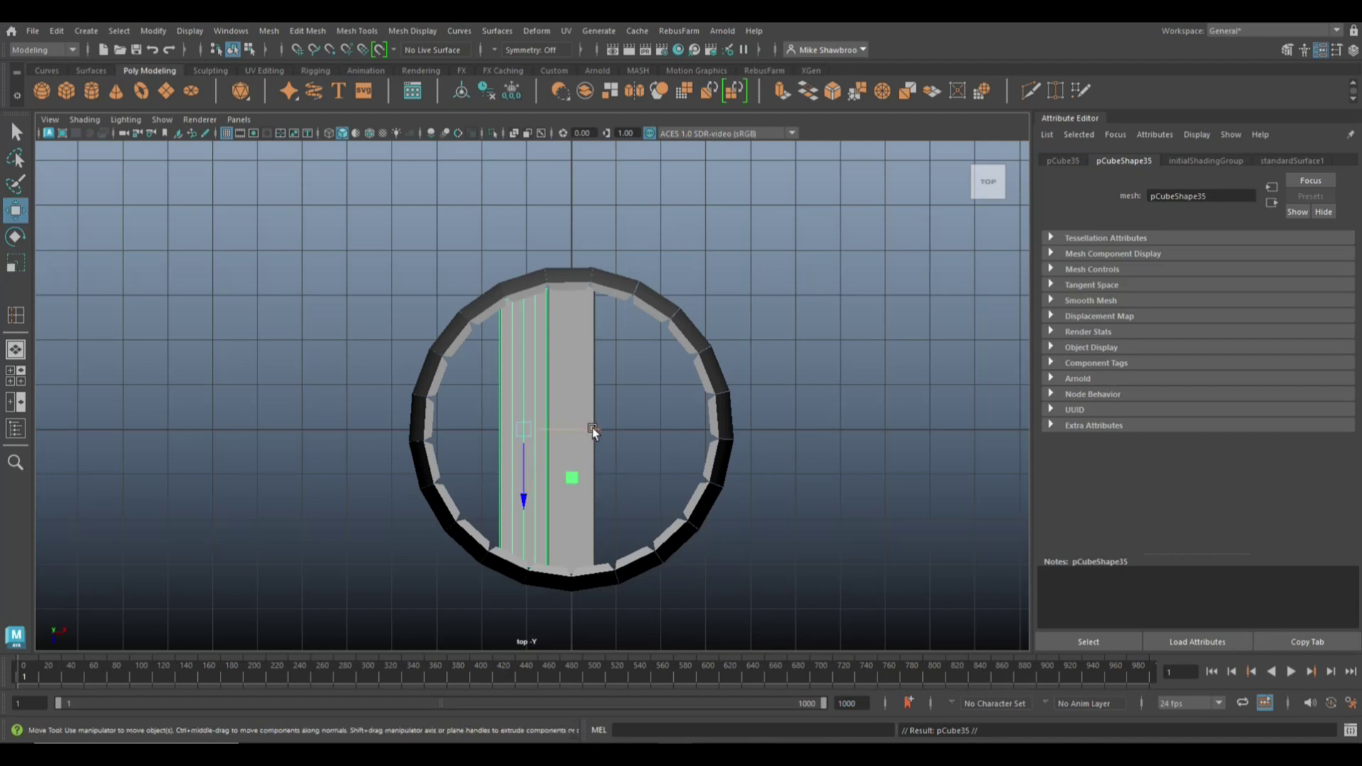
{"action": "left_click_drag", "start_coordinate": [593, 427], "coordinate": [543, 444]}
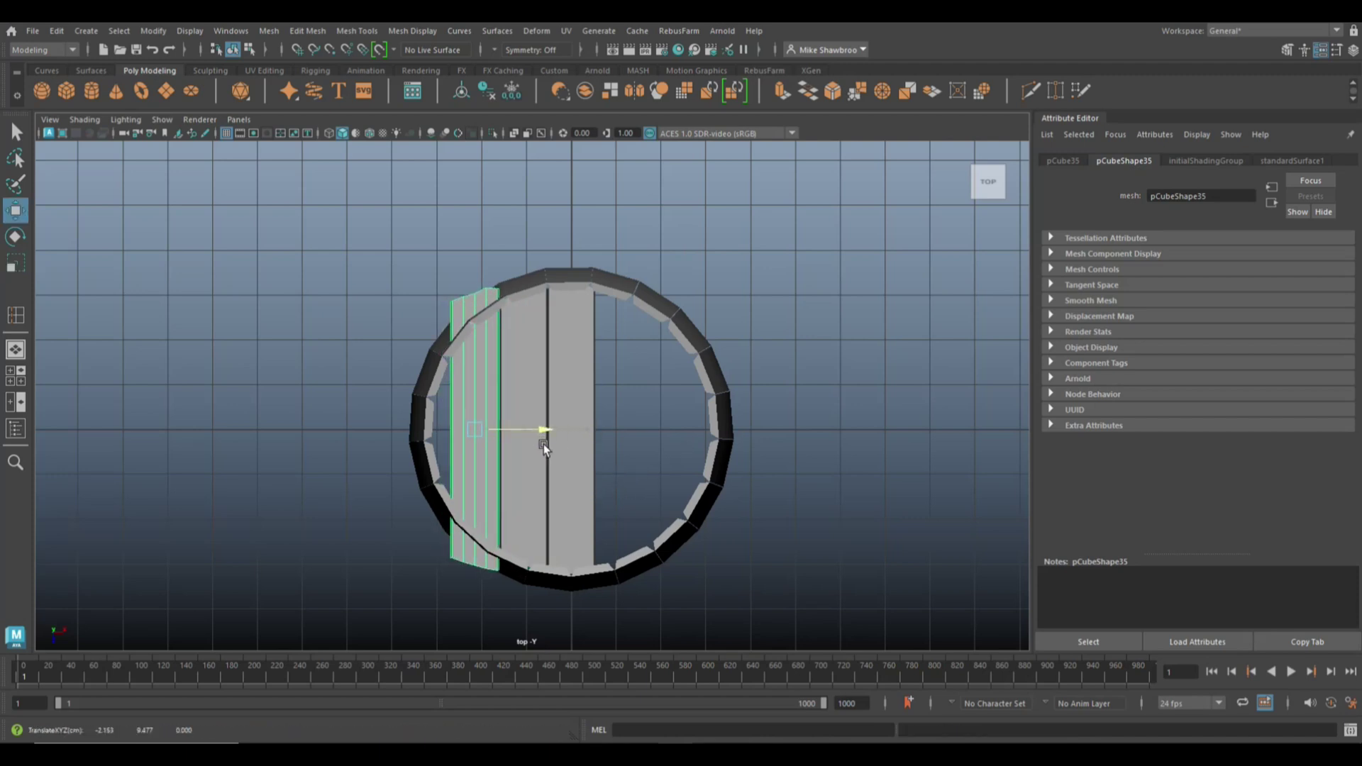
{"action": "scroll", "coordinate": [522, 445], "scroll_direction": "up", "scroll_amount": 5}
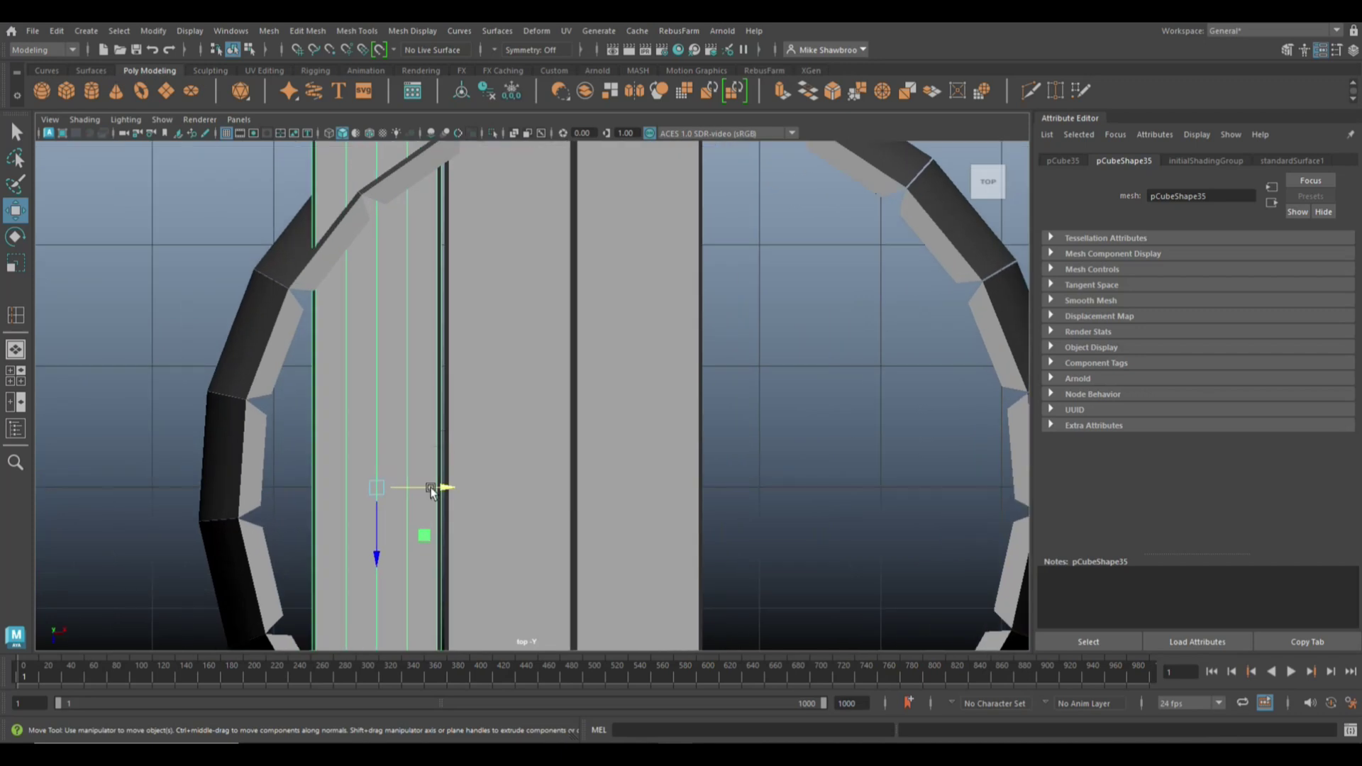
{"action": "left_click_drag", "start_coordinate": [448, 487], "coordinate": [453, 496]}
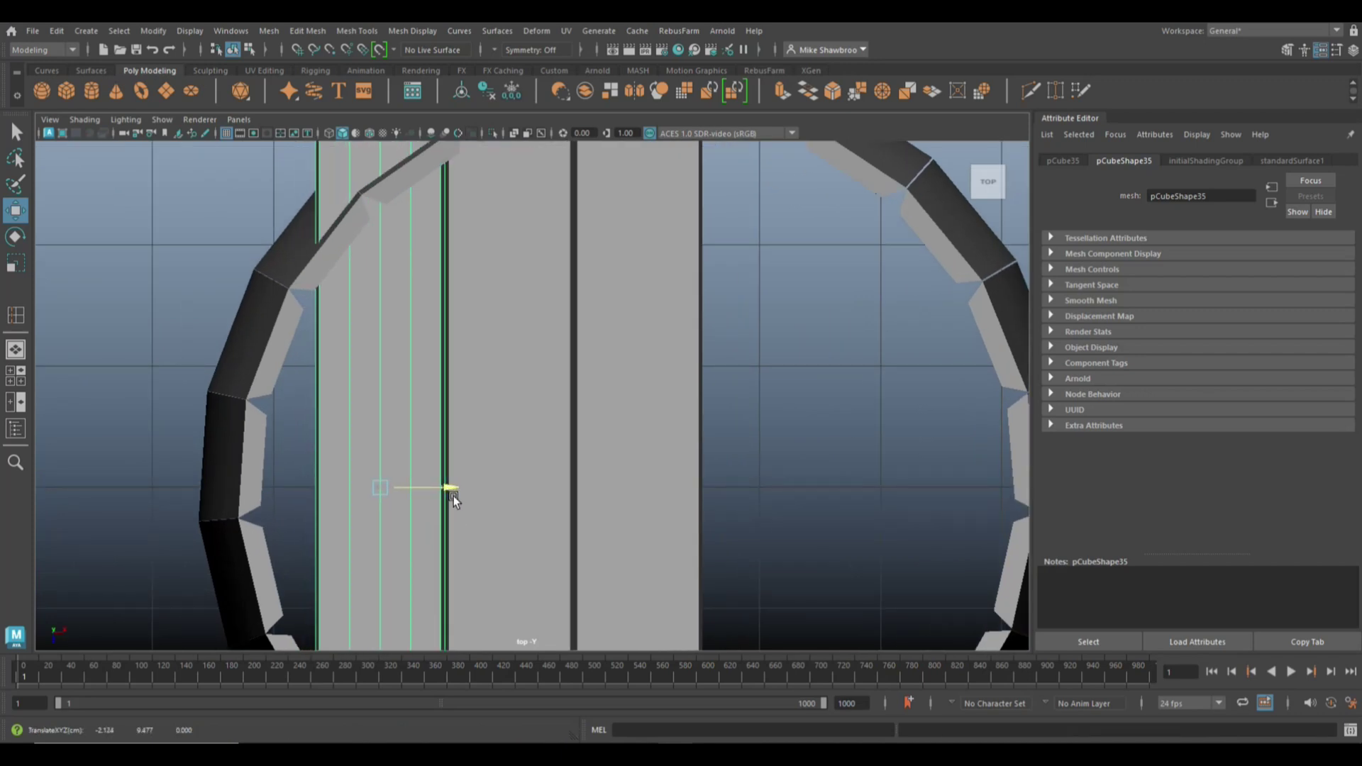
Step: Select the third plank's outer vertices at both ends and scale them inward along Z toward the barrel rim
{"action": "scroll", "coordinate": [455, 497], "scroll_direction": "down", "scroll_amount": 6}
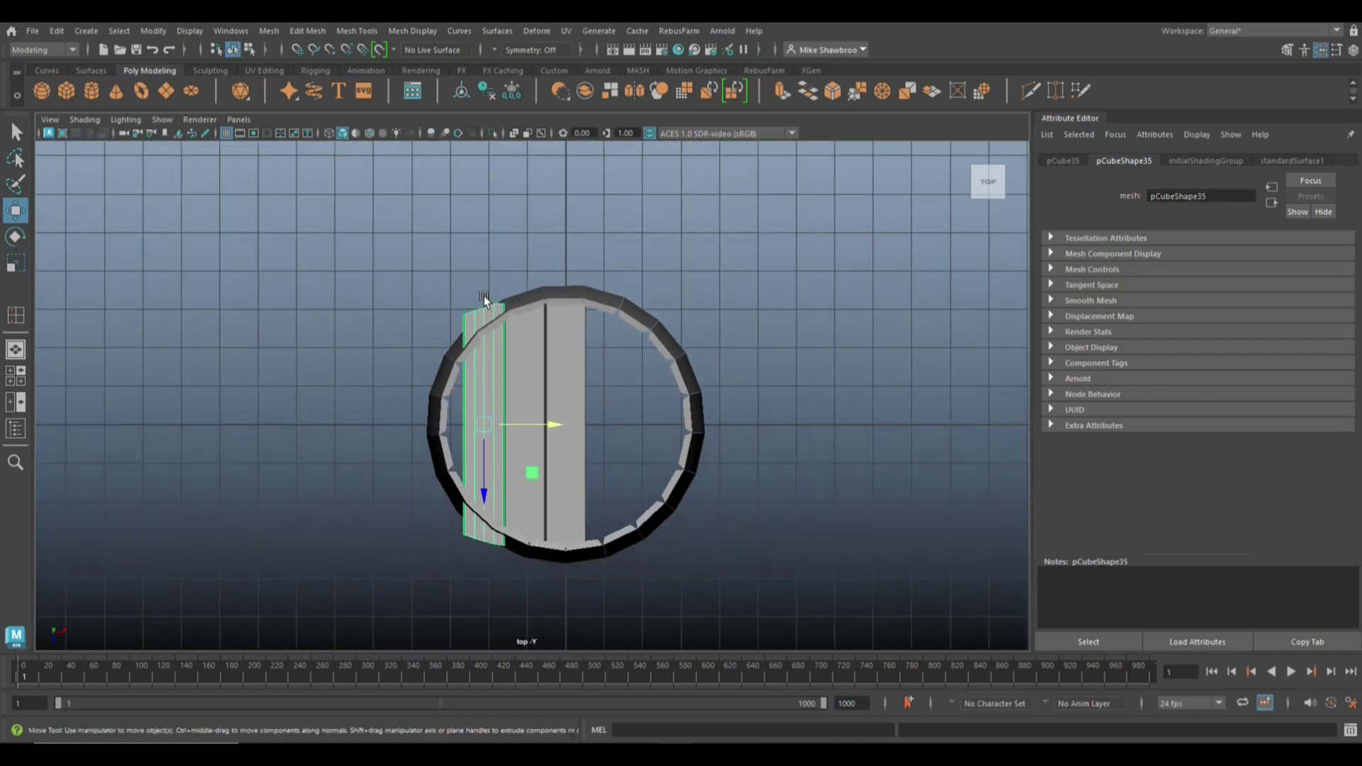
{"action": "right_click_drag", "start_coordinate": [462, 264], "coordinate": [422, 297]}
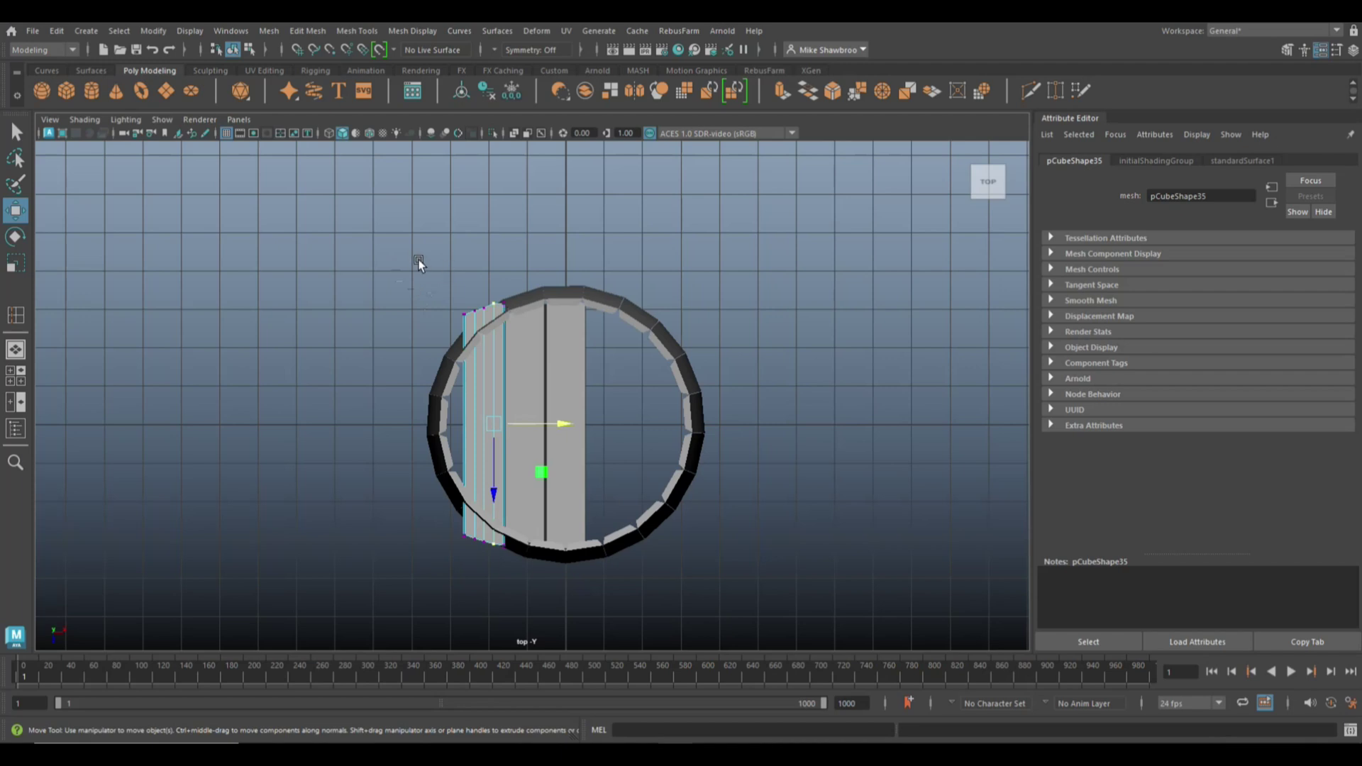
{"action": "left_click_drag", "start_coordinate": [418, 262], "coordinate": [527, 717]}
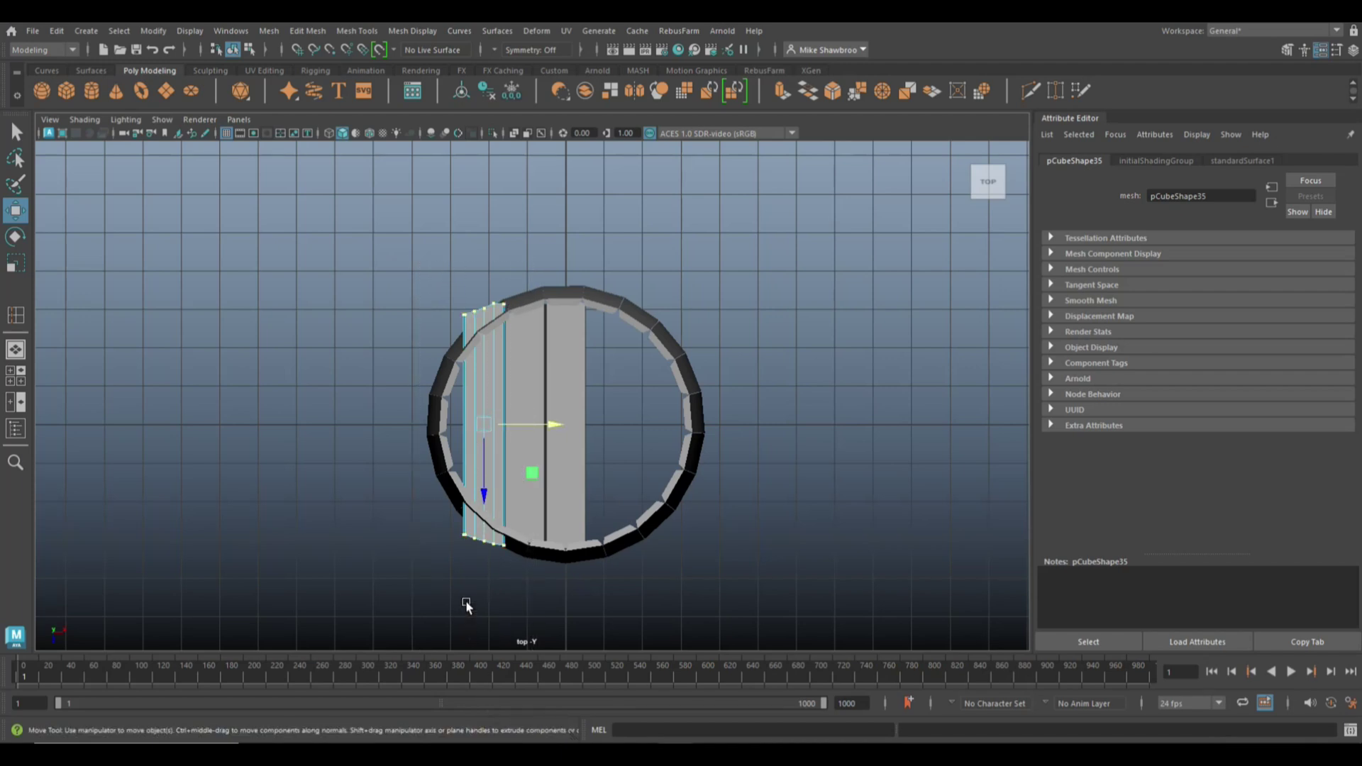
{"action": "key", "text": "r"}
{"action": "left_click_drag", "start_coordinate": [488, 492], "coordinate": [488, 485]}
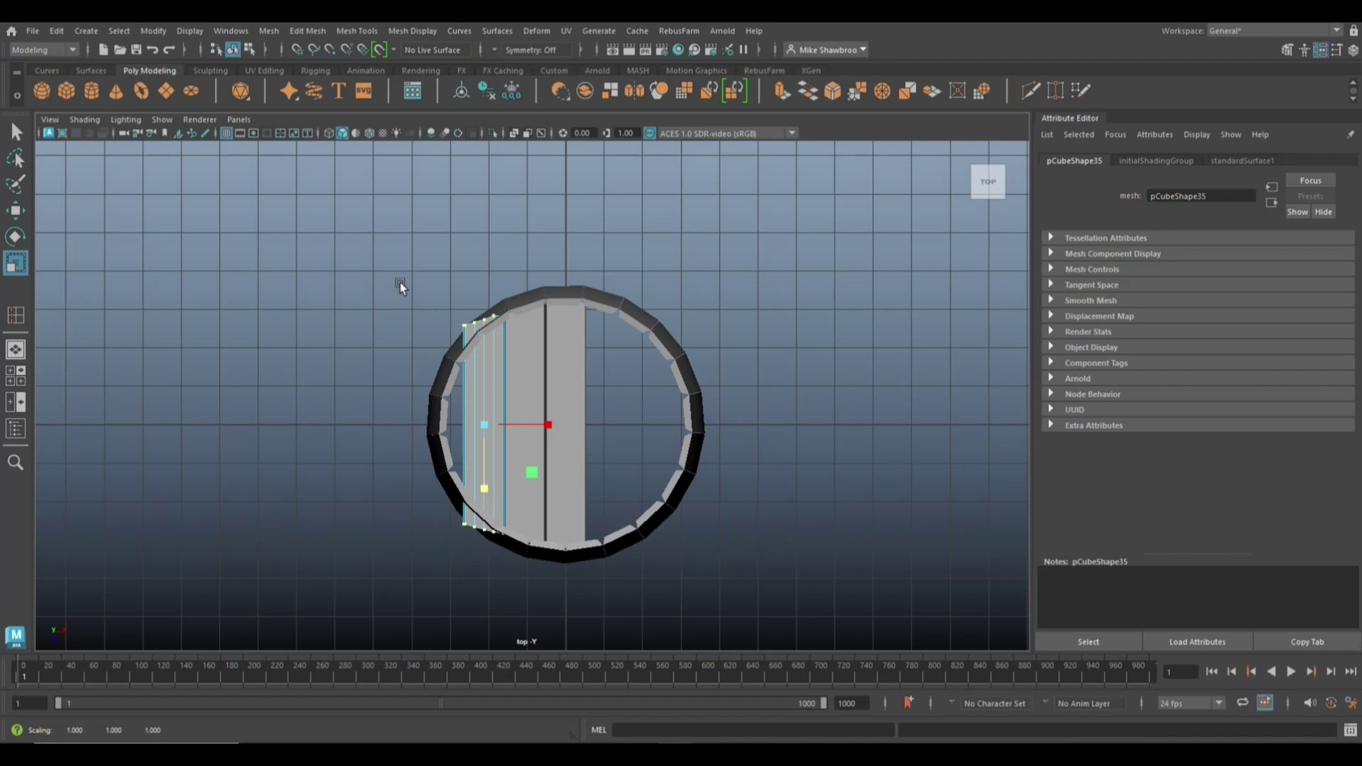
Step: Scale progressively smaller sets of the third plank's outer end vertices inward along Z to match the rim's curve
{"action": "left_click_drag", "start_coordinate": [398, 270], "coordinate": [496, 618]}
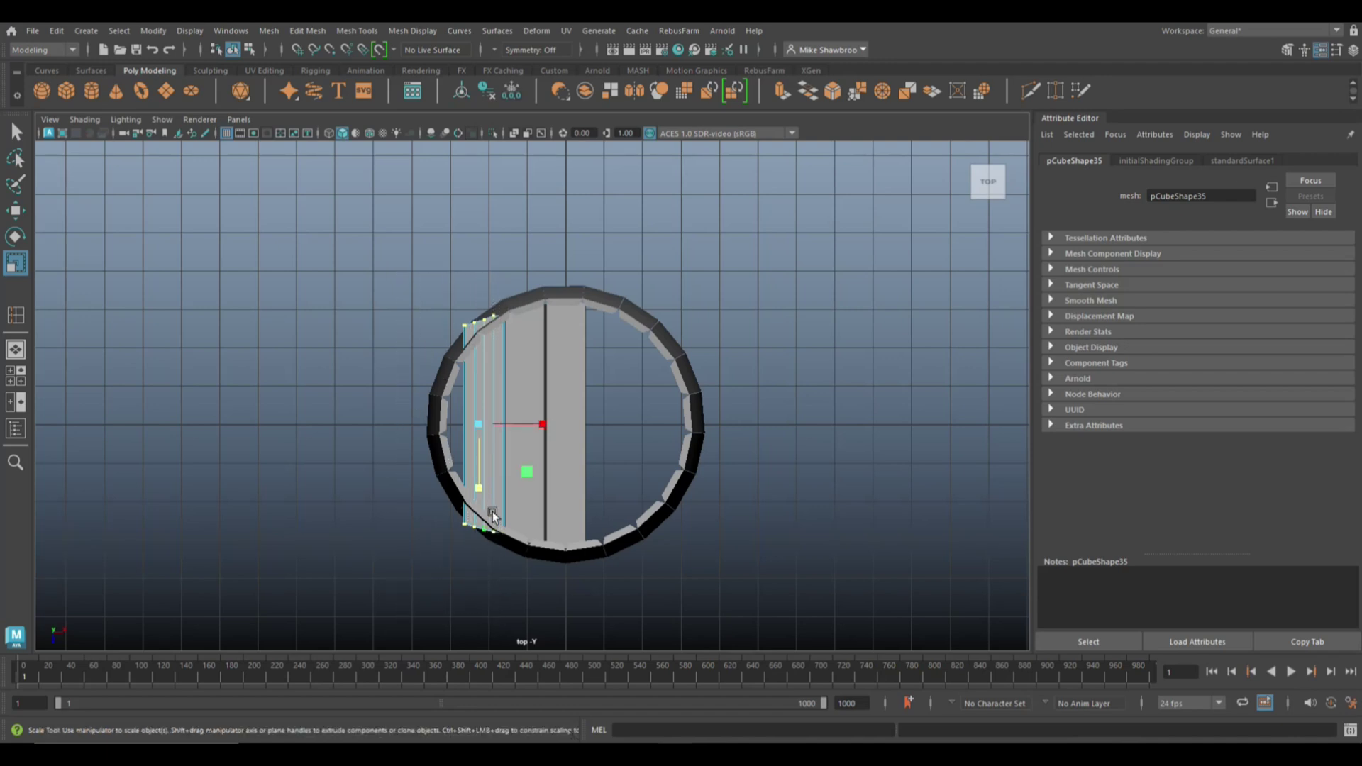
{"action": "left_click_drag", "start_coordinate": [483, 495], "coordinate": [484, 488]}
{"action": "left_click_drag", "start_coordinate": [422, 298], "coordinate": [487, 565]}
{"action": "left_click_drag", "start_coordinate": [479, 488], "coordinate": [475, 483]}
{"action": "left_click_drag", "start_coordinate": [431, 307], "coordinate": [487, 575]}
{"action": "left_click_drag", "start_coordinate": [468, 492], "coordinate": [469, 488]}
{"action": "left_click_drag", "start_coordinate": [433, 290], "coordinate": [469, 562]}
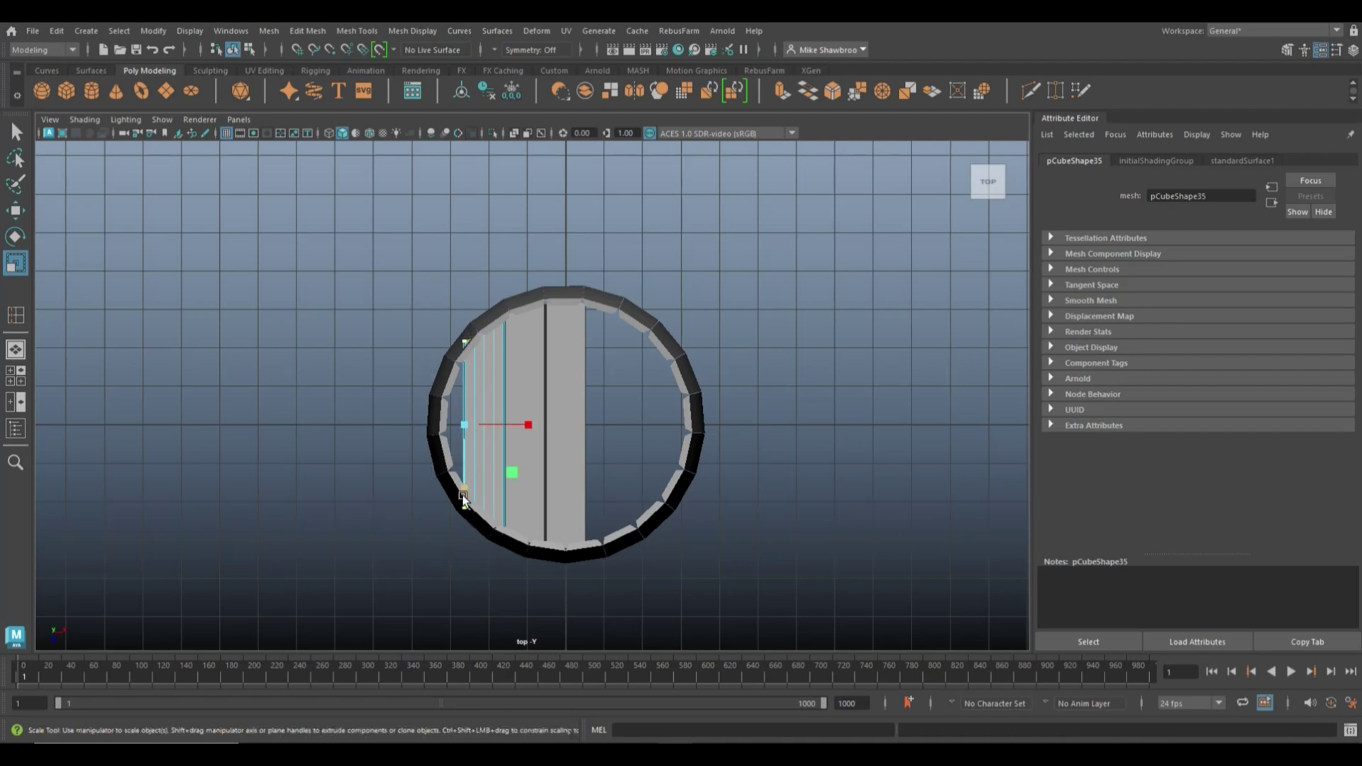
{"action": "left_click_drag", "start_coordinate": [465, 494], "coordinate": [464, 476]}
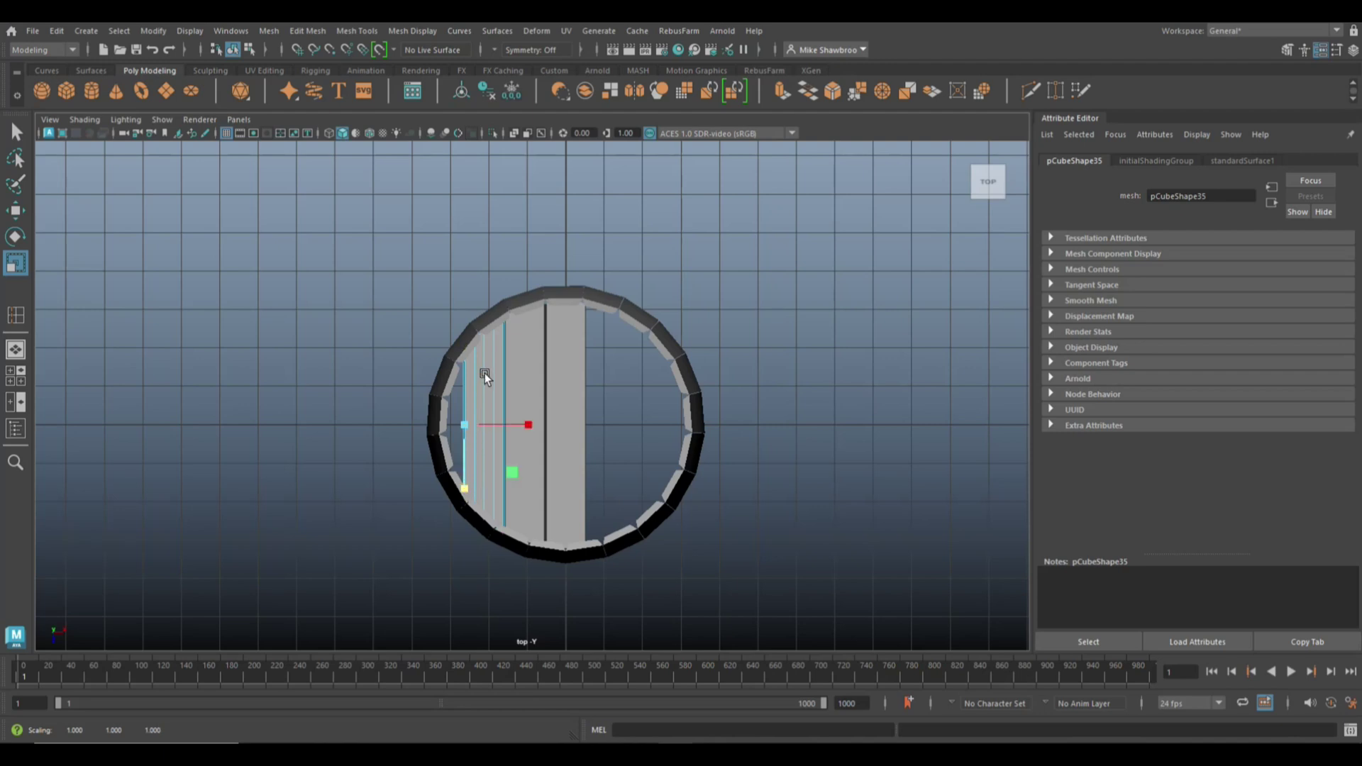
Step: Duplicate the third lid plank and move the copy outward along X to sit beside it with a narrow gap
{"action": "right_click", "coordinate": [485, 338]}
{"action": "left_click", "coordinate": [542, 321]}
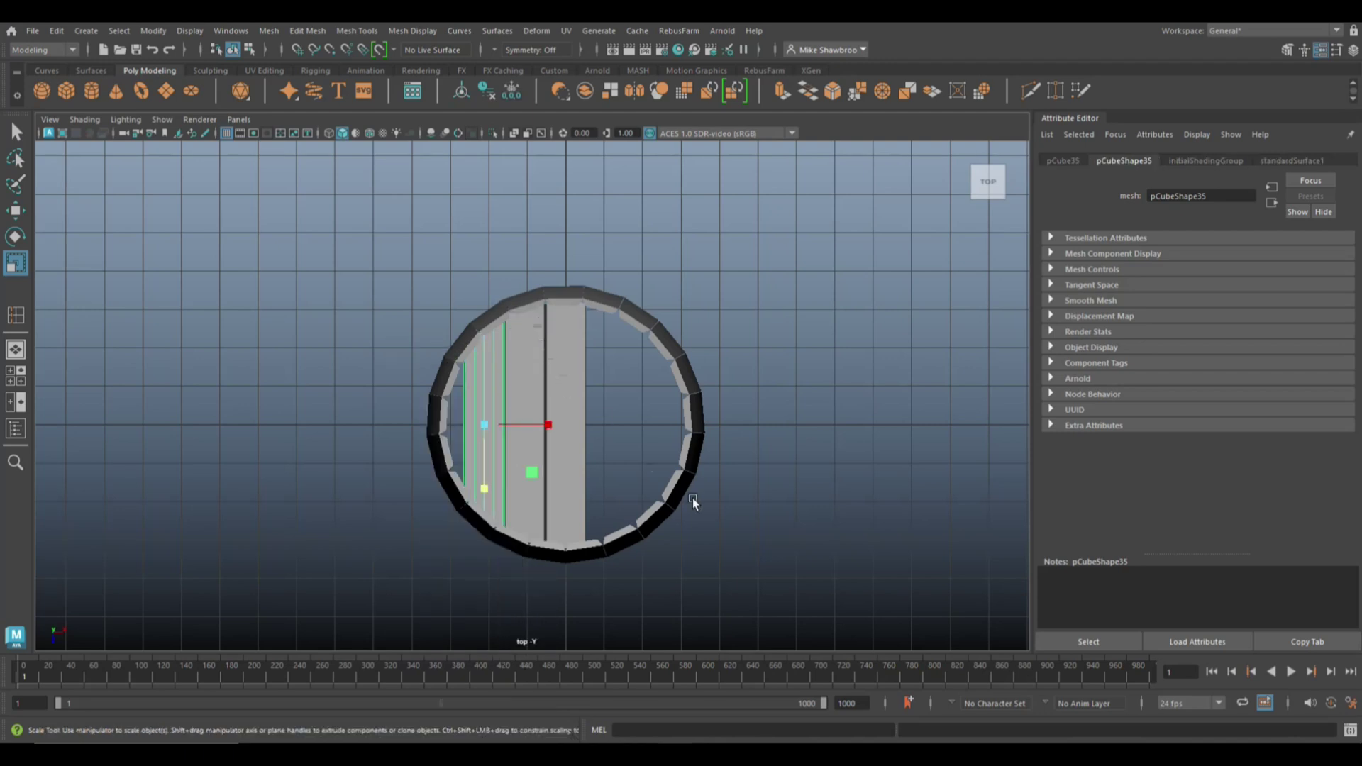
{"action": "key", "text": "ctrl+d"}
{"action": "key", "text": "w"}
{"action": "left_click_drag", "start_coordinate": [548, 427], "coordinate": [490, 441]}
{"action": "scroll", "coordinate": [419, 470], "scroll_direction": "up", "scroll_amount": 5}
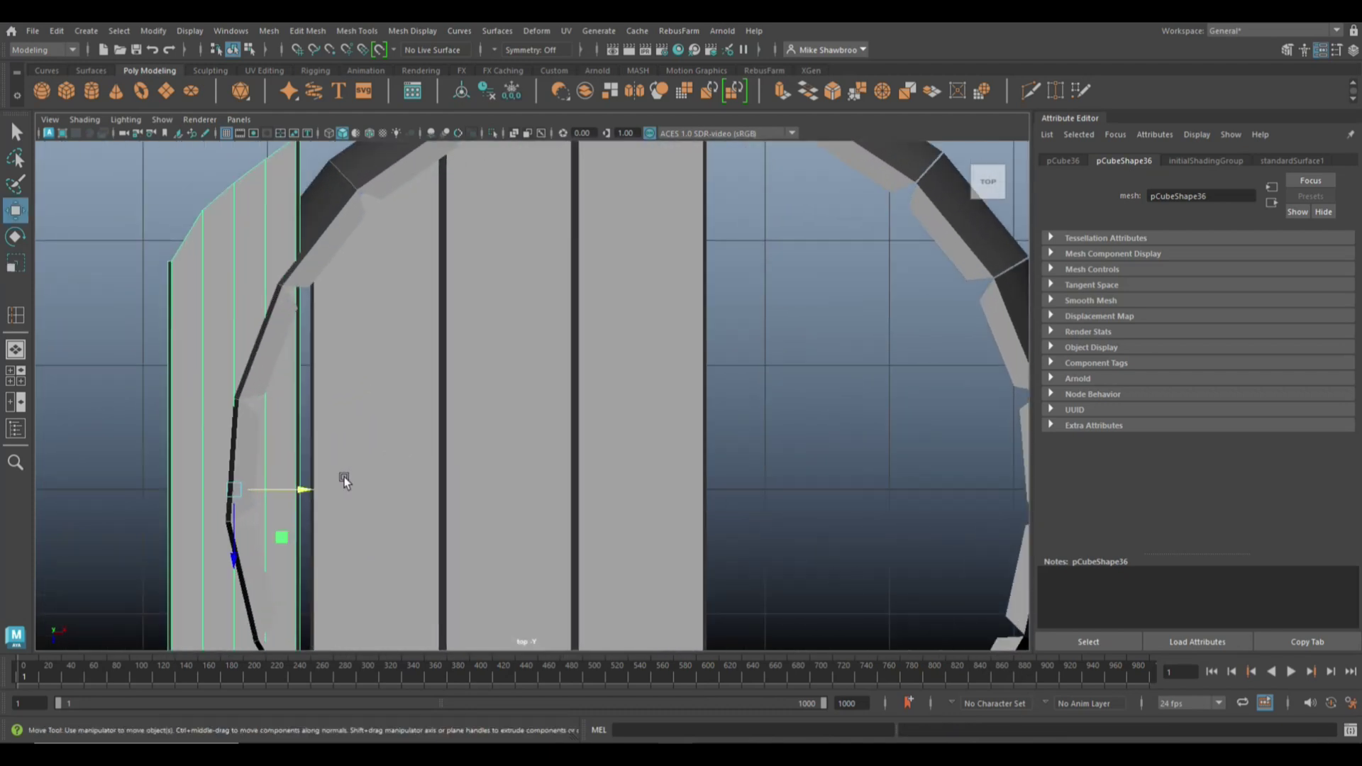
{"action": "left_click_drag", "start_coordinate": [307, 493], "coordinate": [320, 495]}
Step: Scale the fourth plank's outer end vertices inward along Z in successive sets to shape it toward the barrel rim
{"action": "scroll", "coordinate": [219, 461], "scroll_direction": "down", "scroll_amount": 8}
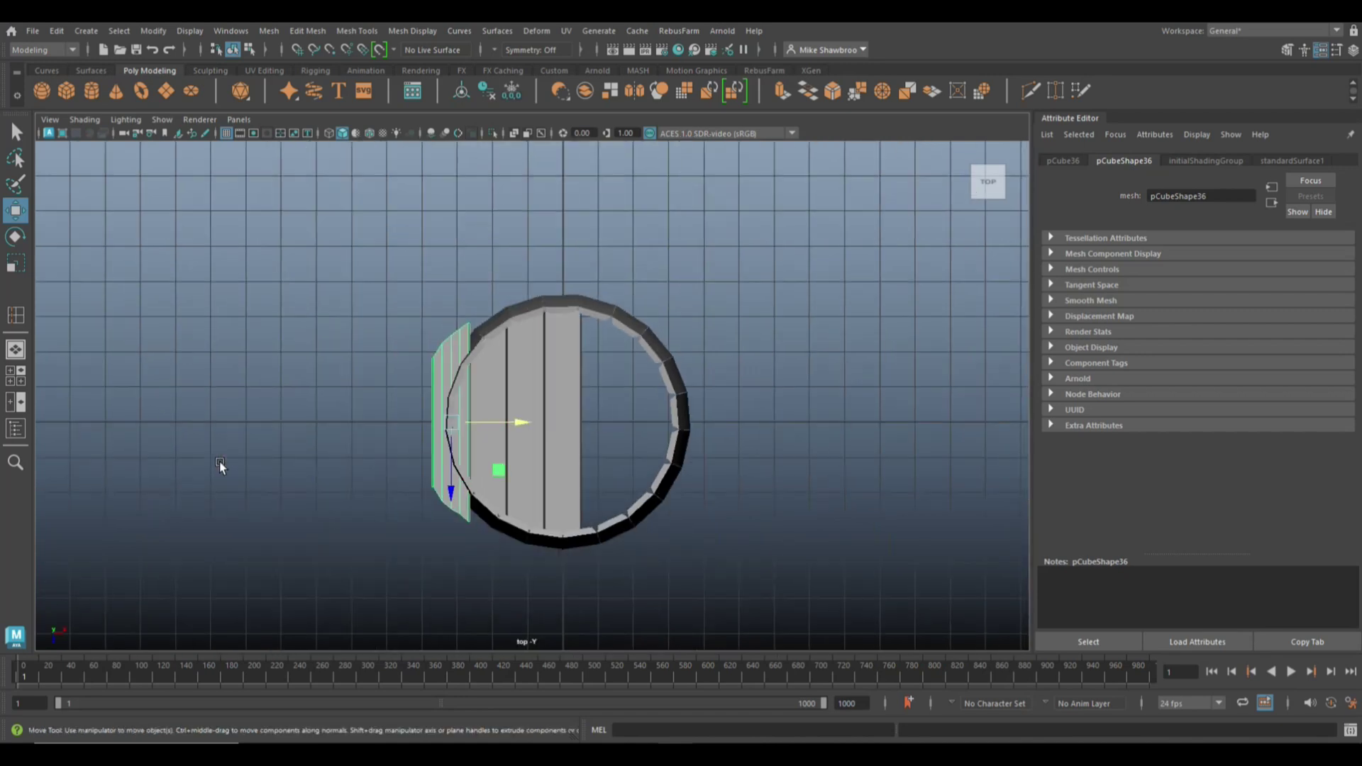
{"action": "right_click", "coordinate": [452, 261]}
{"action": "left_click", "coordinate": [384, 262]}
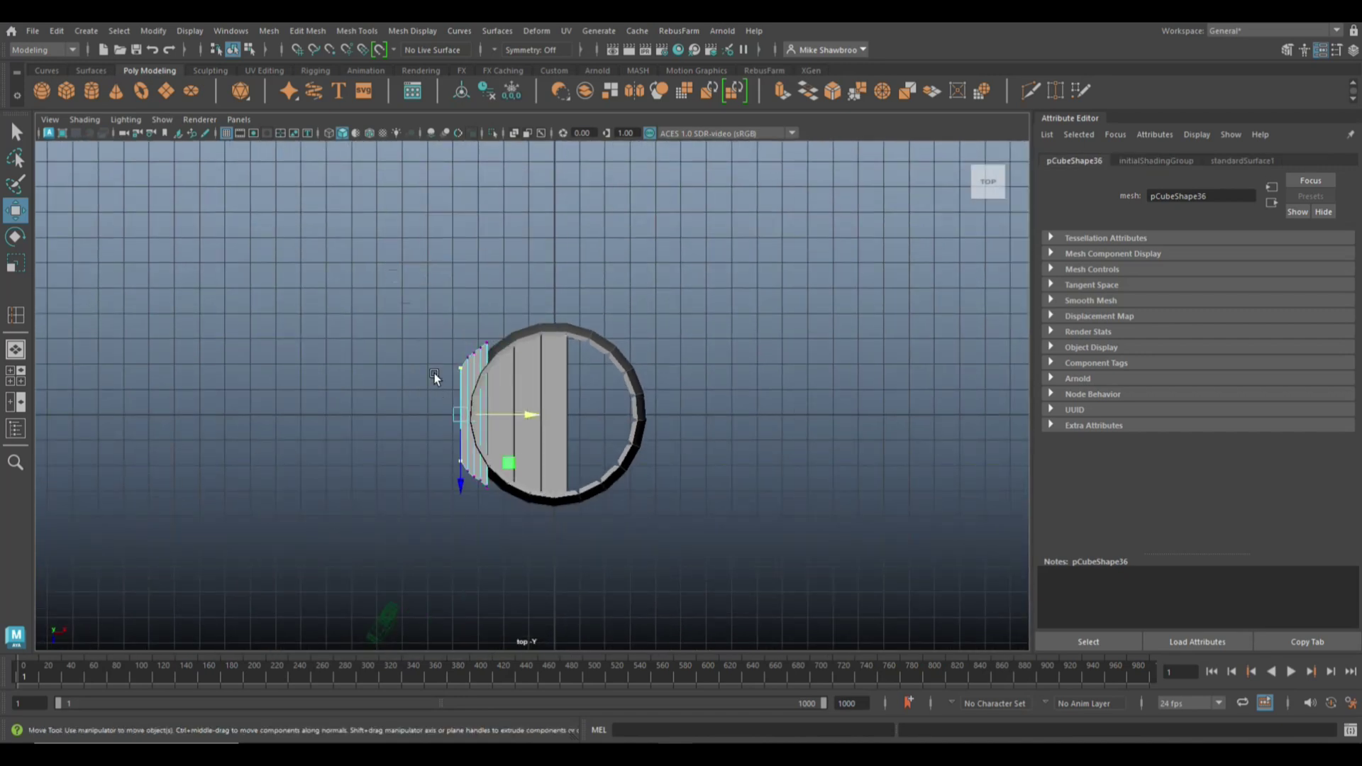
{"action": "left_click_drag", "start_coordinate": [424, 301], "coordinate": [483, 567]}
{"action": "left_click_drag", "start_coordinate": [396, 270], "coordinate": [489, 718]}
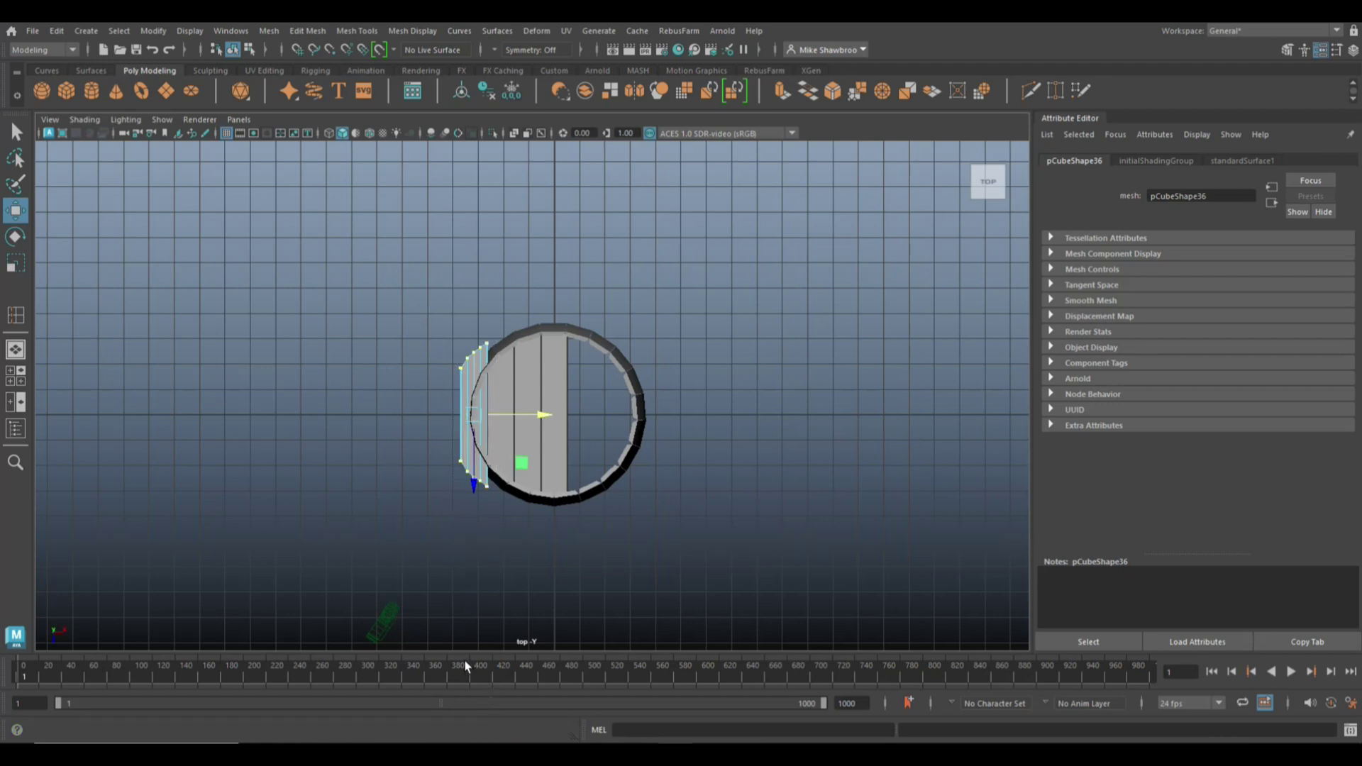
{"action": "key", "text": "r"}
{"action": "left_click_drag", "start_coordinate": [475, 480], "coordinate": [478, 461]}
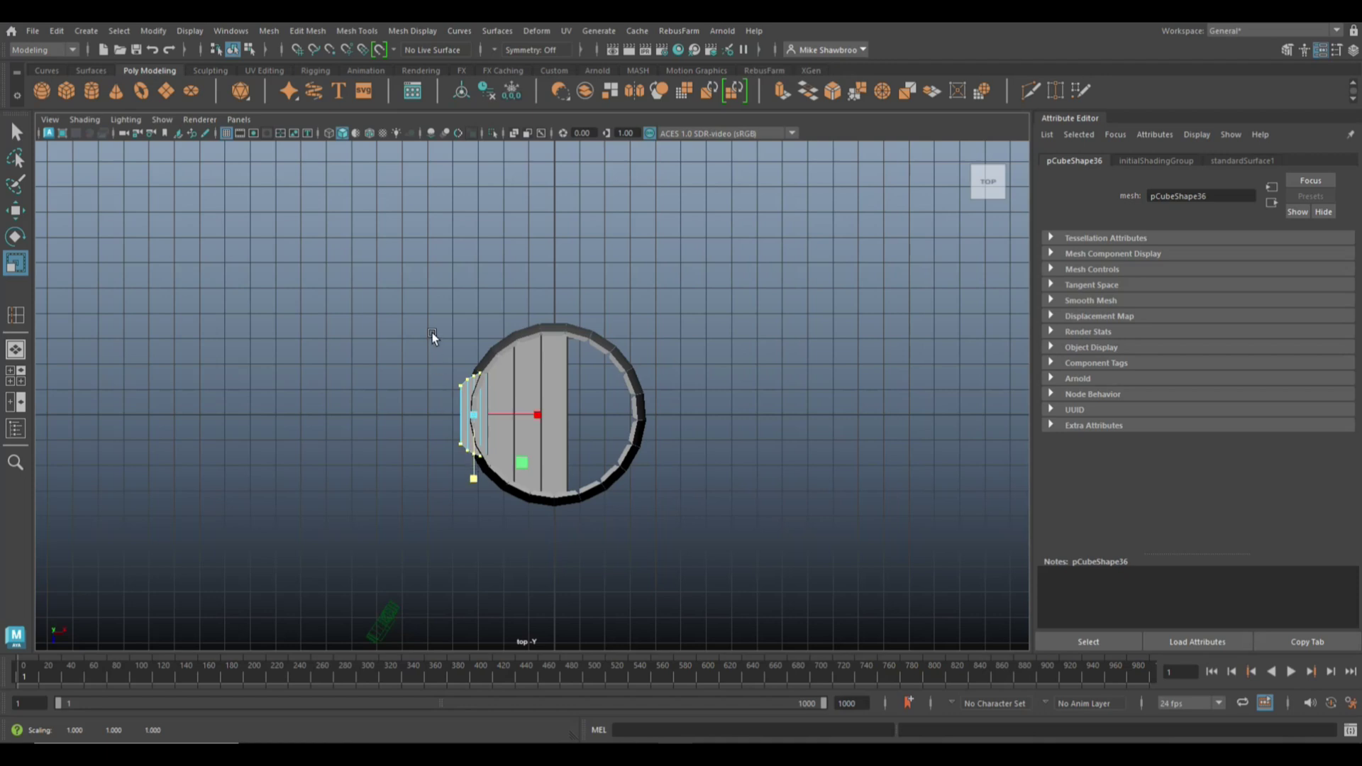
{"action": "left_click_drag", "start_coordinate": [418, 319], "coordinate": [467, 469]}
{"action": "left_click_drag", "start_coordinate": [428, 345], "coordinate": [468, 453]}
Step: Select the fourth plank's faces that protrude past the barrel wall and delete them
{"action": "scroll", "coordinate": [353, 477], "scroll_direction": "up", "scroll_amount": 6}
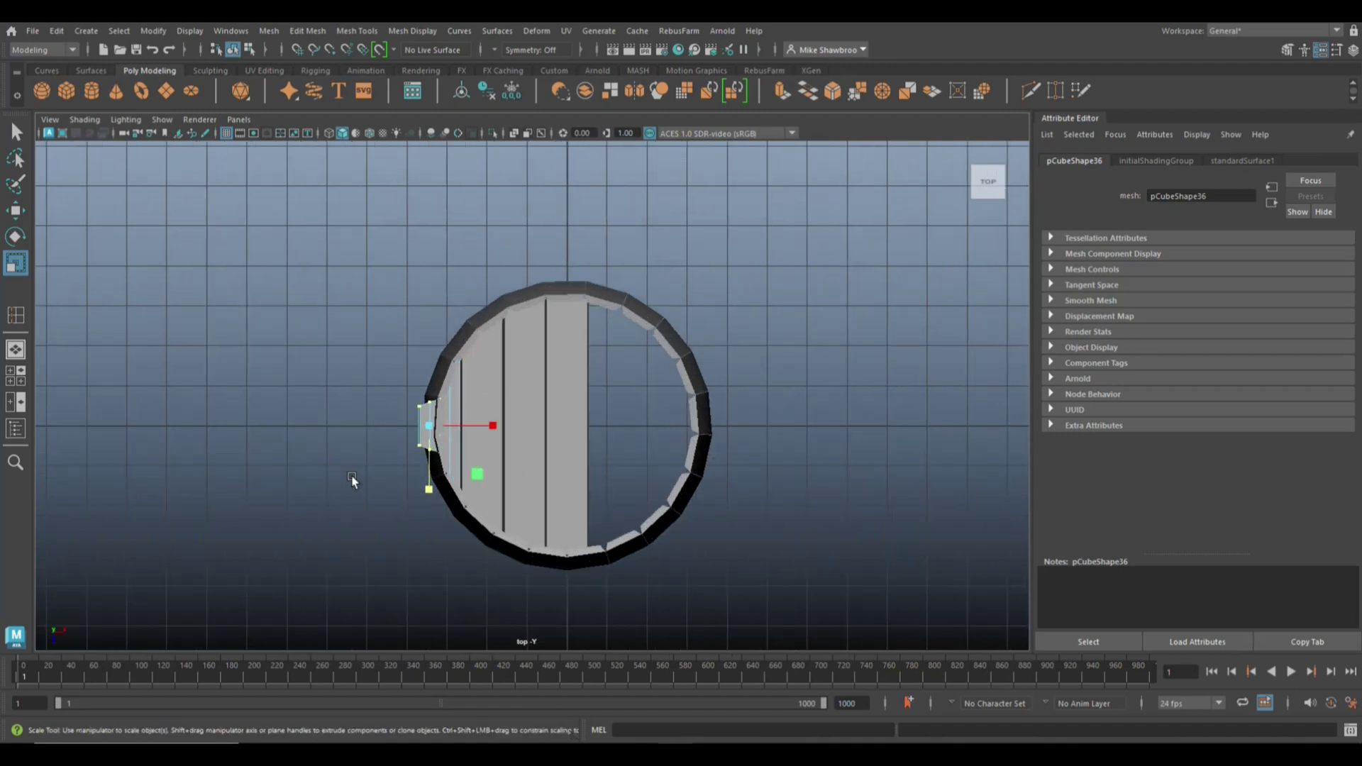
{"action": "right_click_drag", "start_coordinate": [282, 334], "coordinate": [288, 385]}
{"action": "left_click_drag", "start_coordinate": [251, 368], "coordinate": [299, 508]}
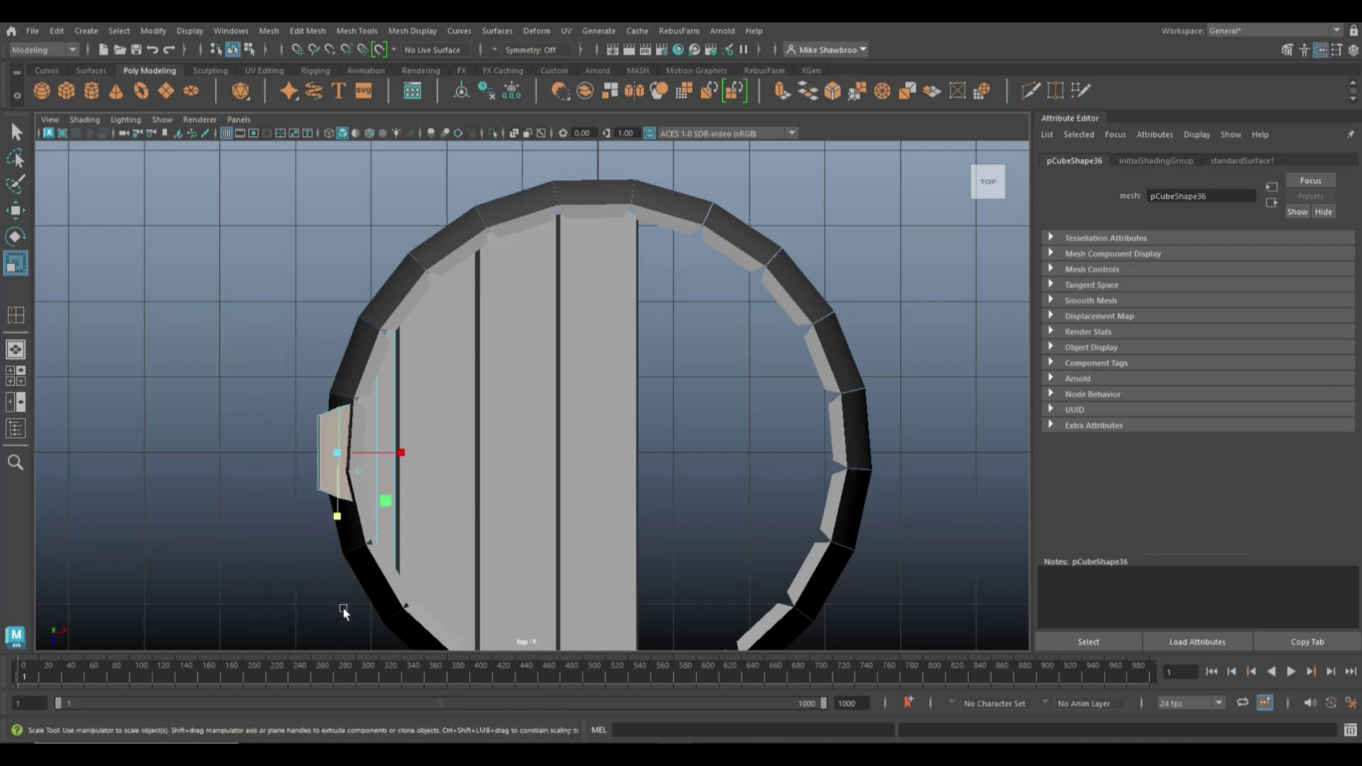
{"action": "key", "text": "Delete"}
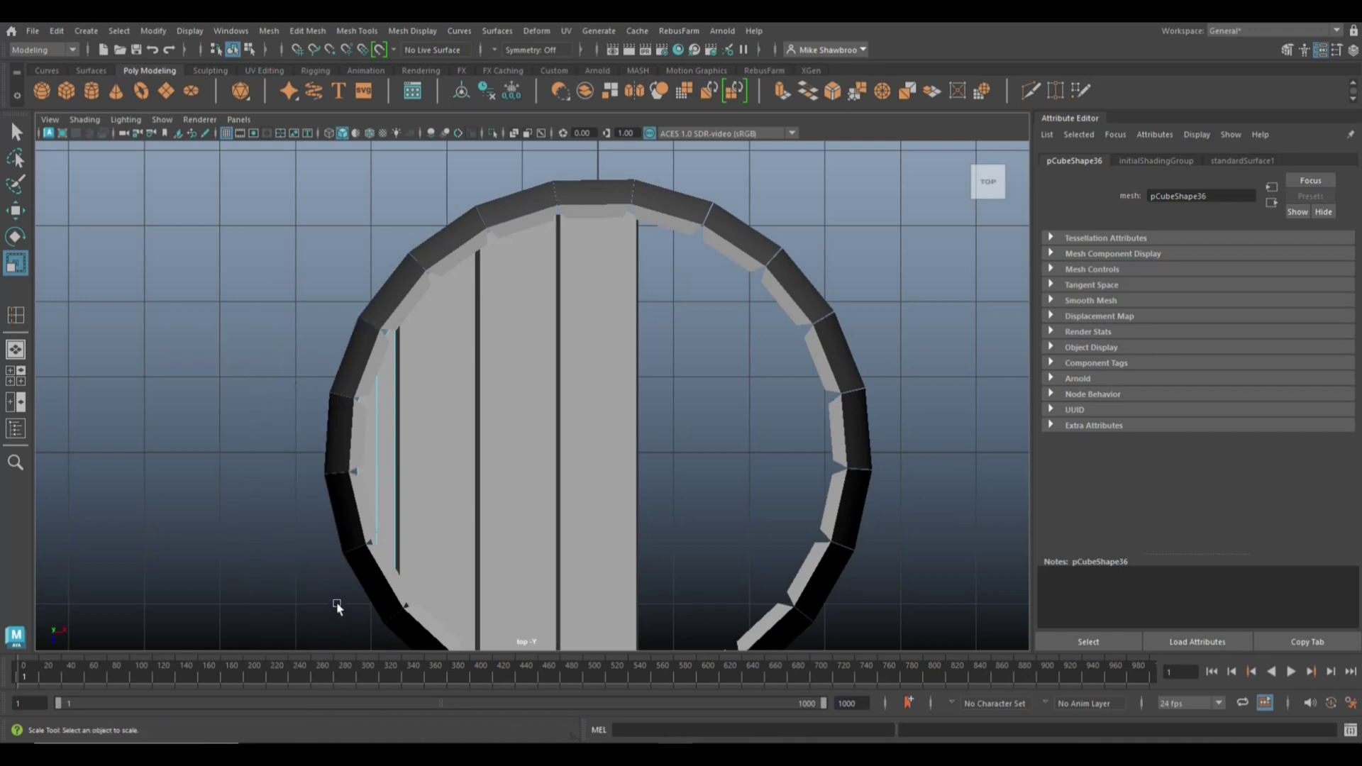
Step: Combine the three shaped lid planks on one side of the centre plank into a single mesh
{"action": "left_click", "coordinate": [16, 375]}
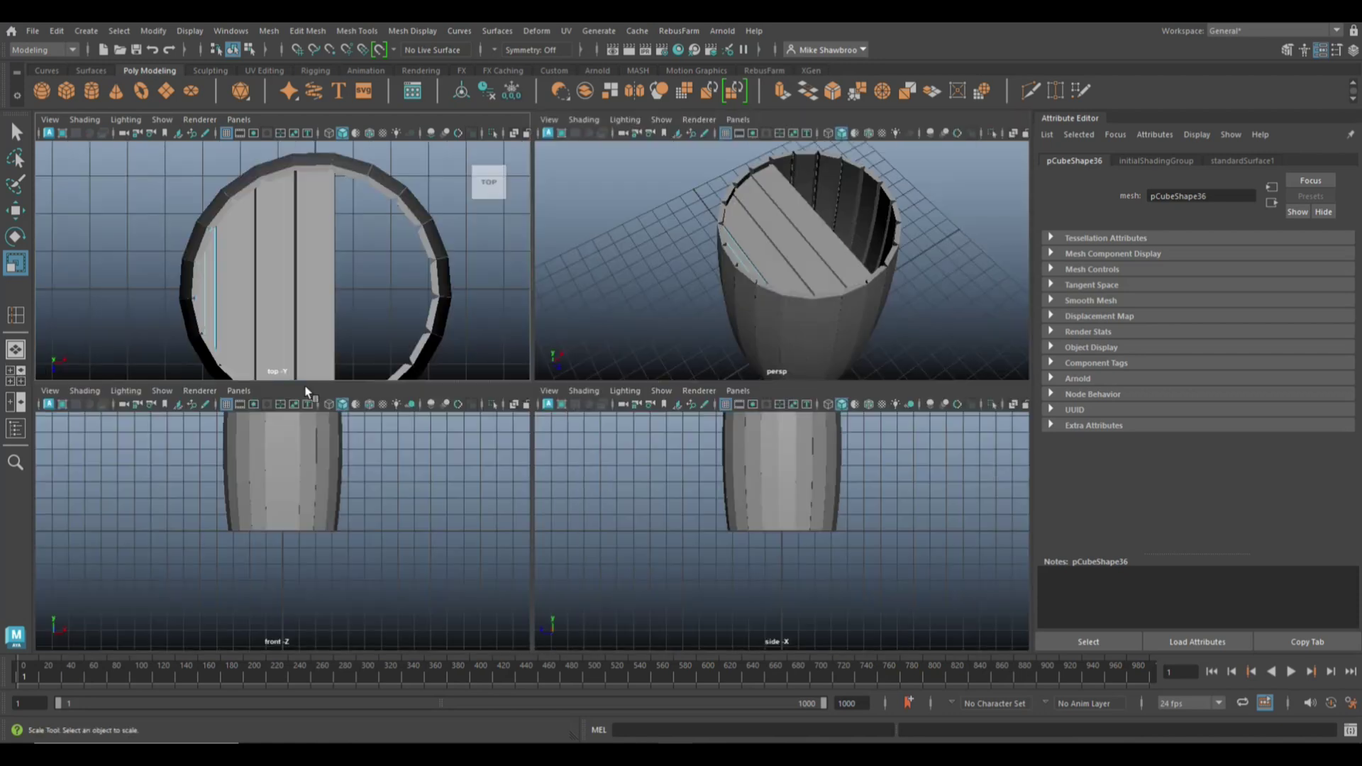
{"action": "key", "text": "space"}
{"action": "left_click_drag", "start_coordinate": [831, 547], "coordinate": [746, 497], "text": "alt"}
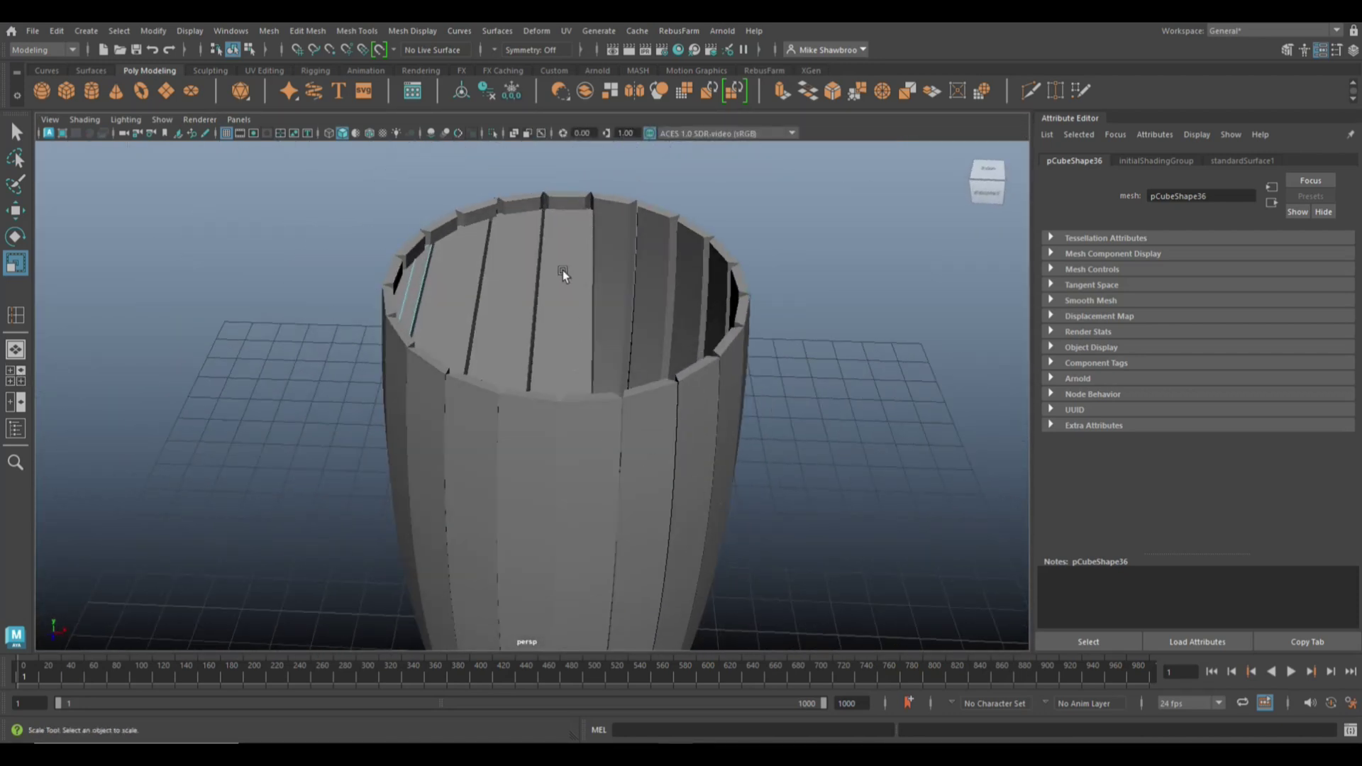
{"action": "right_click_drag", "start_coordinate": [518, 258], "coordinate": [525, 301]}
{"action": "left_click", "coordinate": [546, 293]}
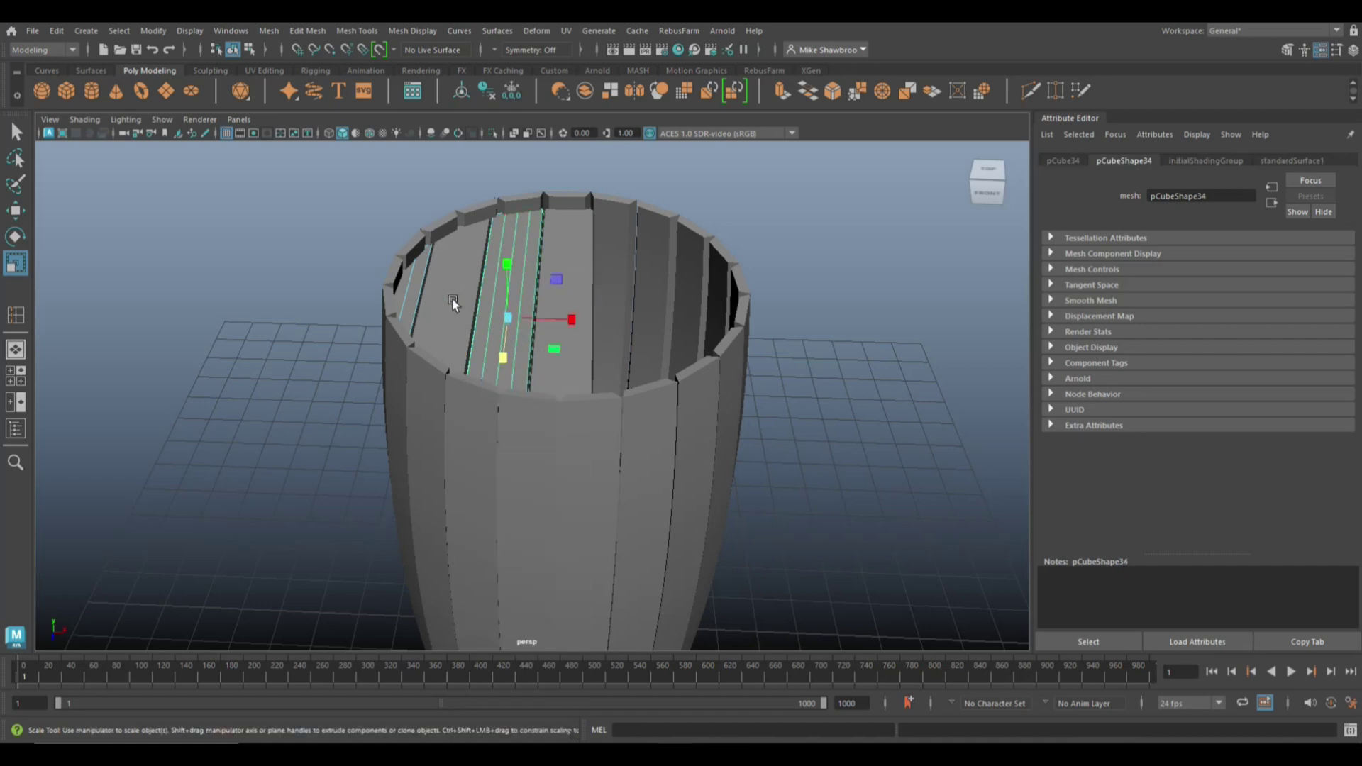
{"action": "left_click", "coordinate": [417, 291], "text": "shift"}
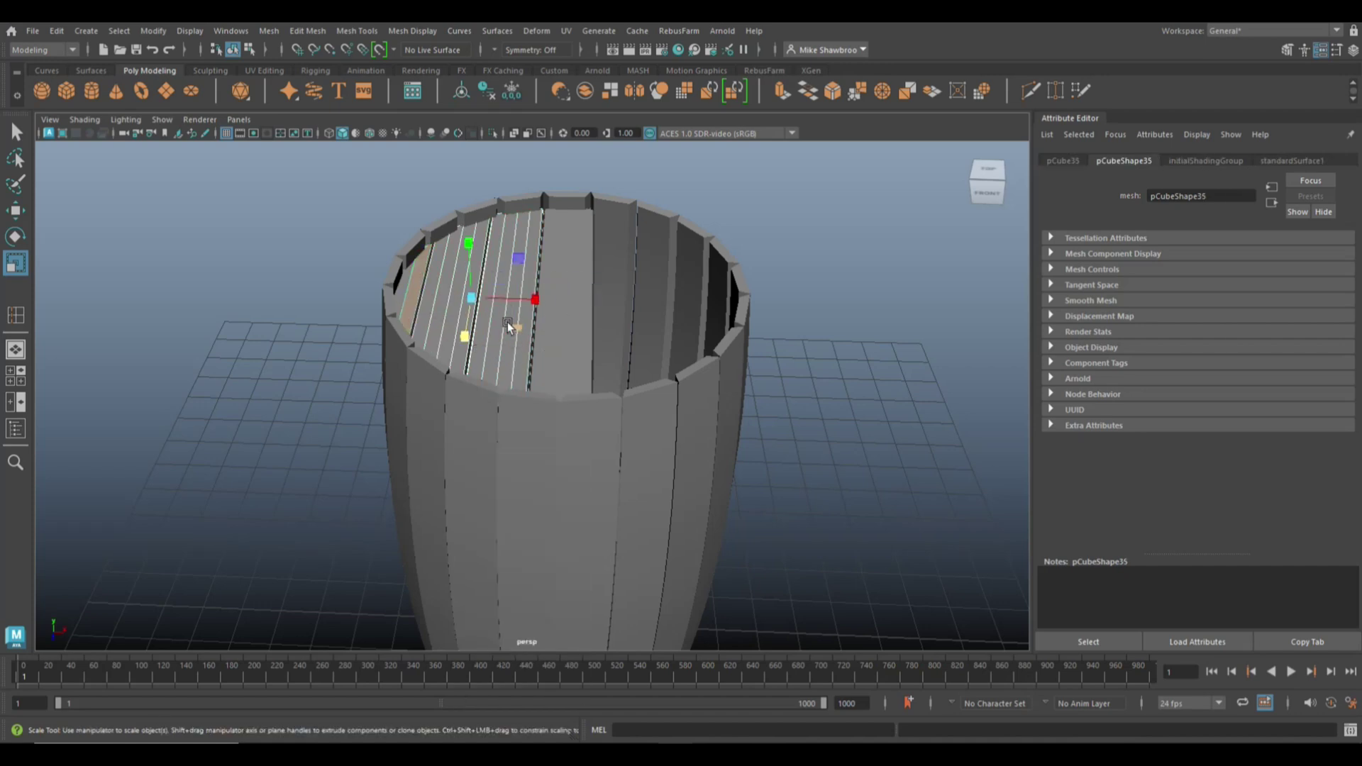
{"action": "right_click_drag", "start_coordinate": [569, 265], "coordinate": [634, 241]}
{"action": "left_click", "coordinate": [565, 297]}
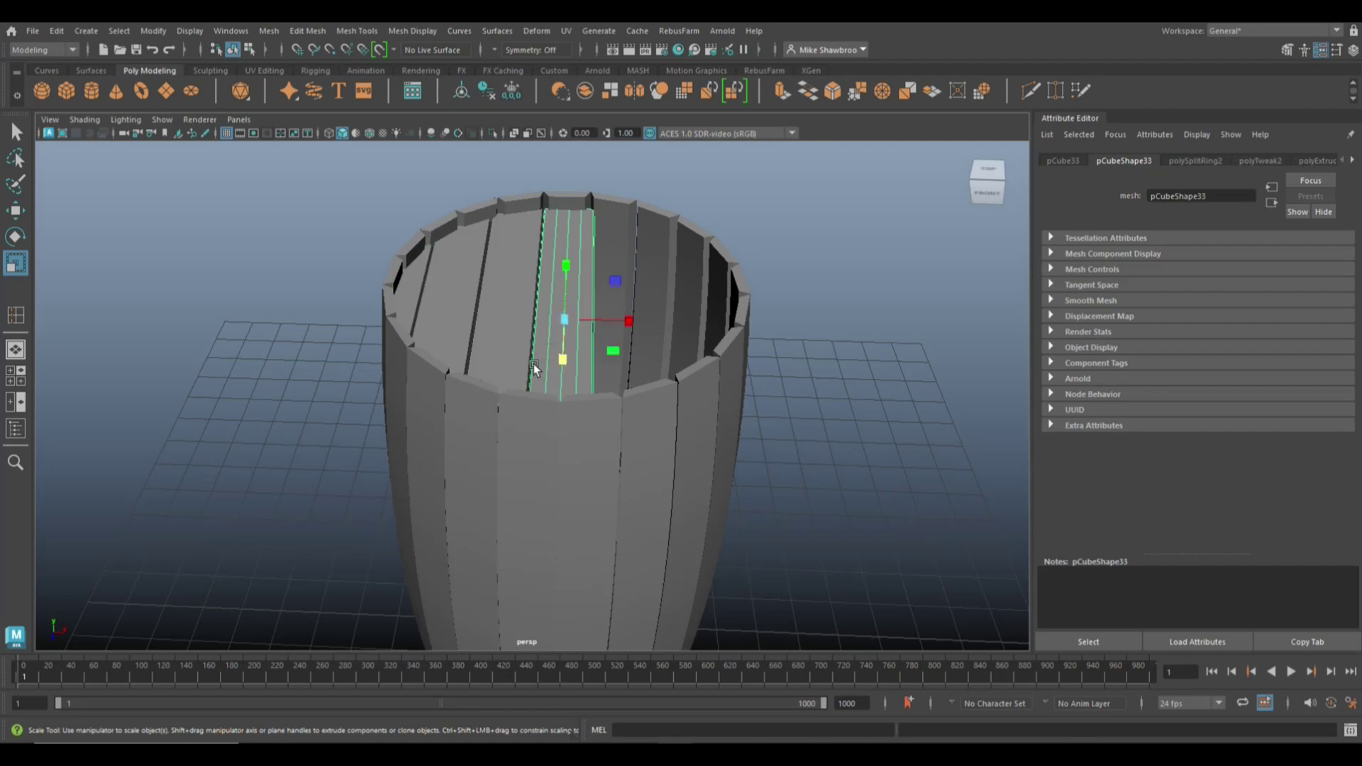
{"action": "left_click", "coordinate": [497, 333]}
{"action": "left_click", "coordinate": [444, 313], "text": "shift"}
{"action": "left_click", "coordinate": [408, 301], "text": "shift"}
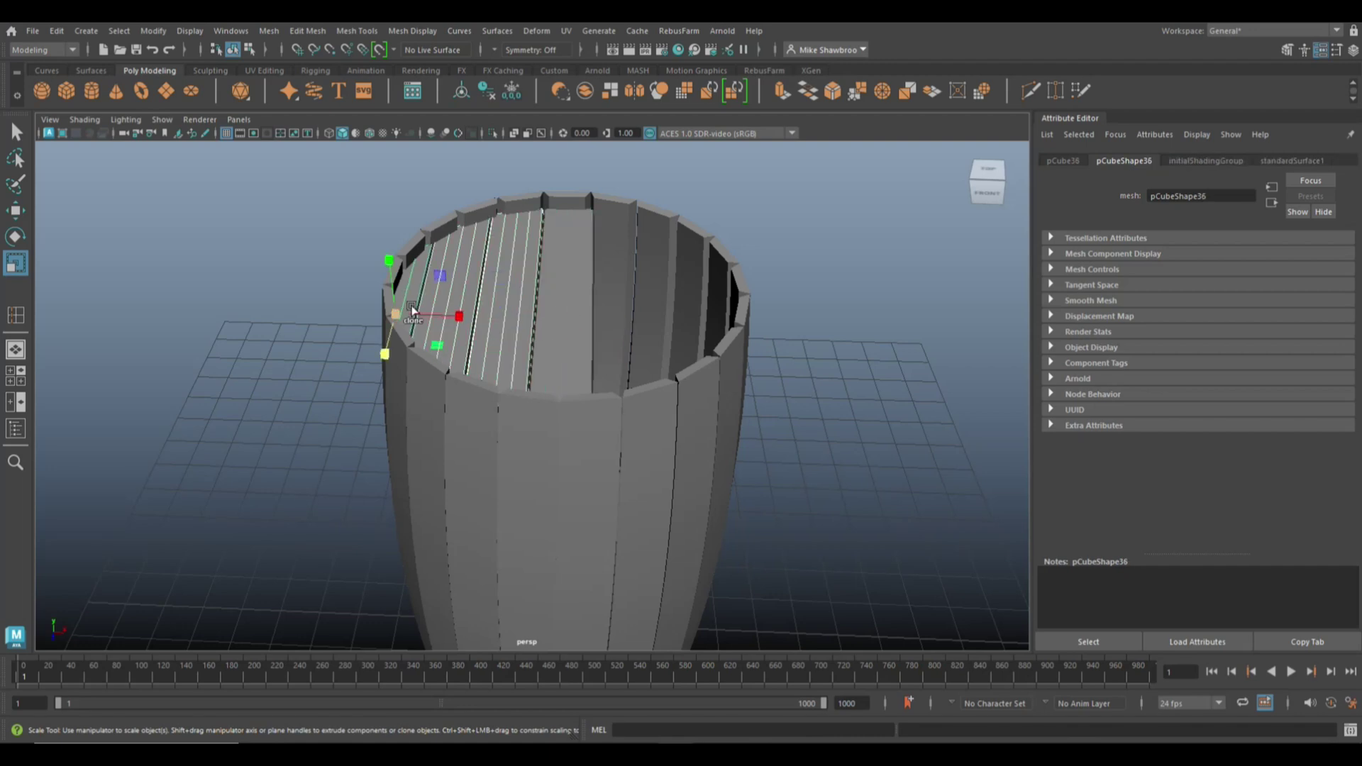
{"action": "left_click", "coordinate": [269, 31]}
{"action": "left_click", "coordinate": [321, 85]}
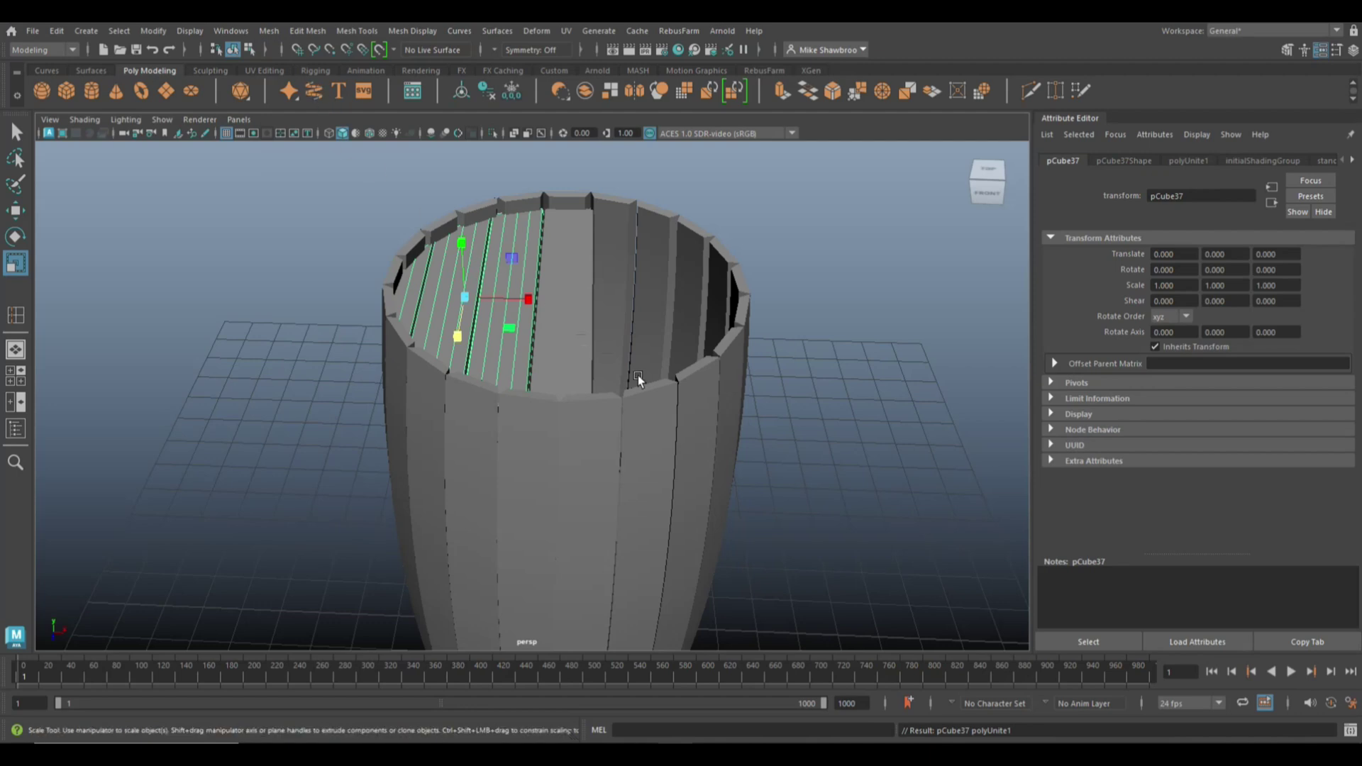
{"action": "key", "text": "ctrl+e"}
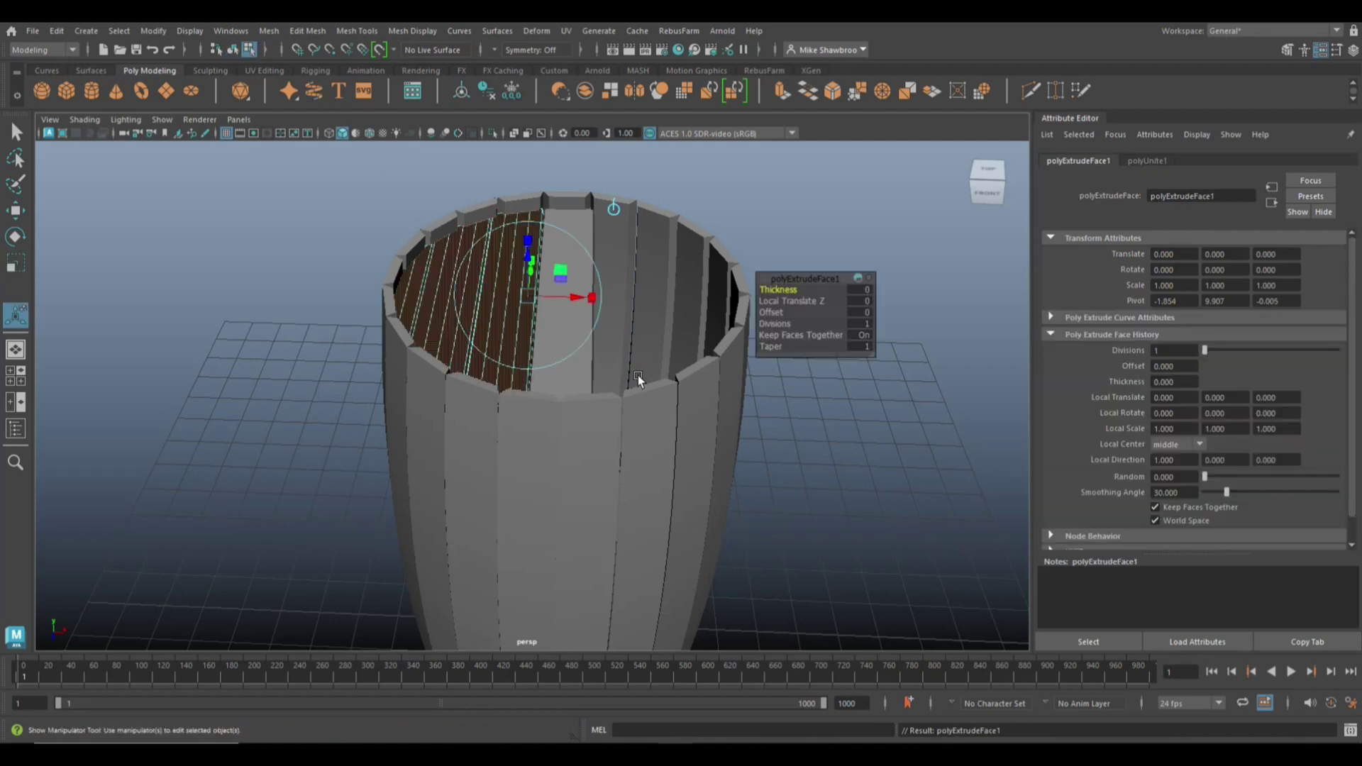
{"action": "key", "text": "F8"}
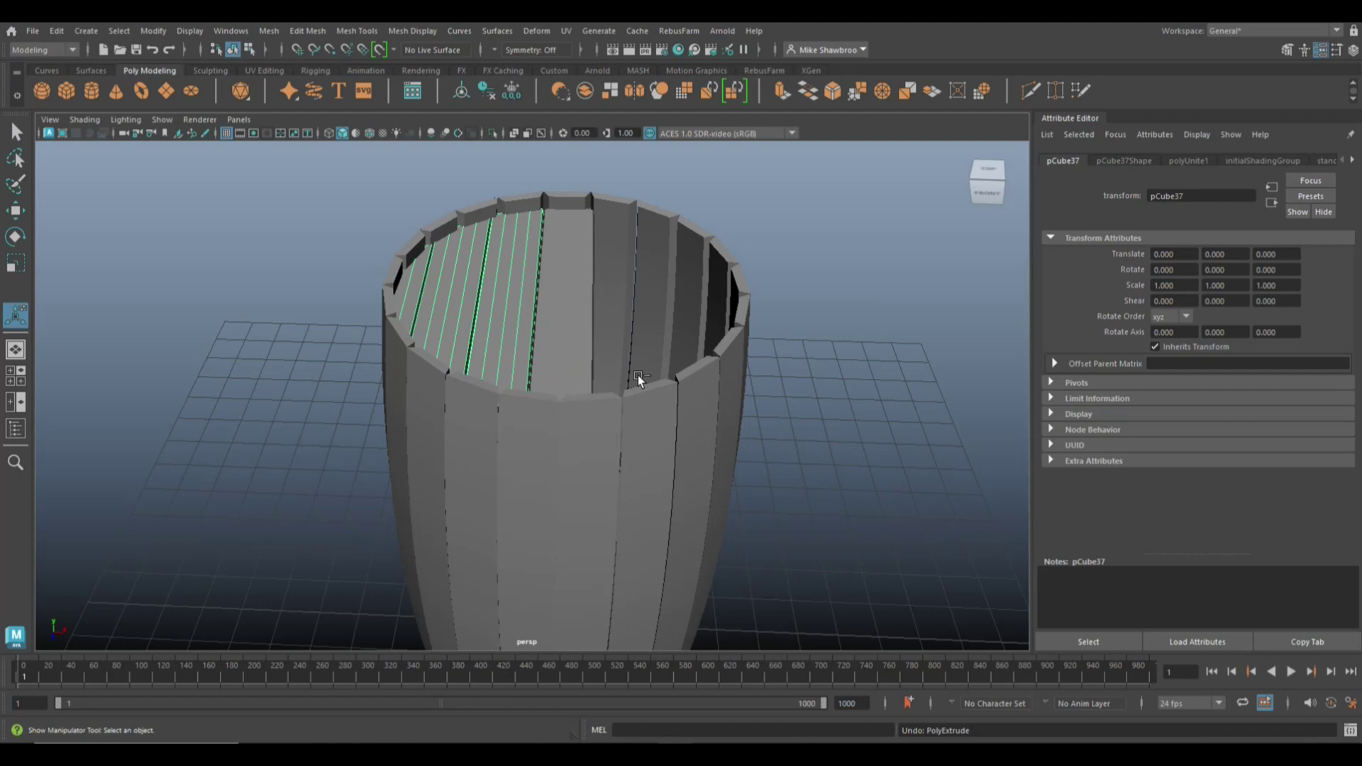
{"action": "left_click", "coordinate": [819, 298]}
Step: Duplicate the combined side planks, rotate the copy 180° around Y and move it about 3.68 units along X to fill the lid's open half
{"action": "left_click", "coordinate": [497, 287]}
{"action": "key", "text": "ctrl+d"}
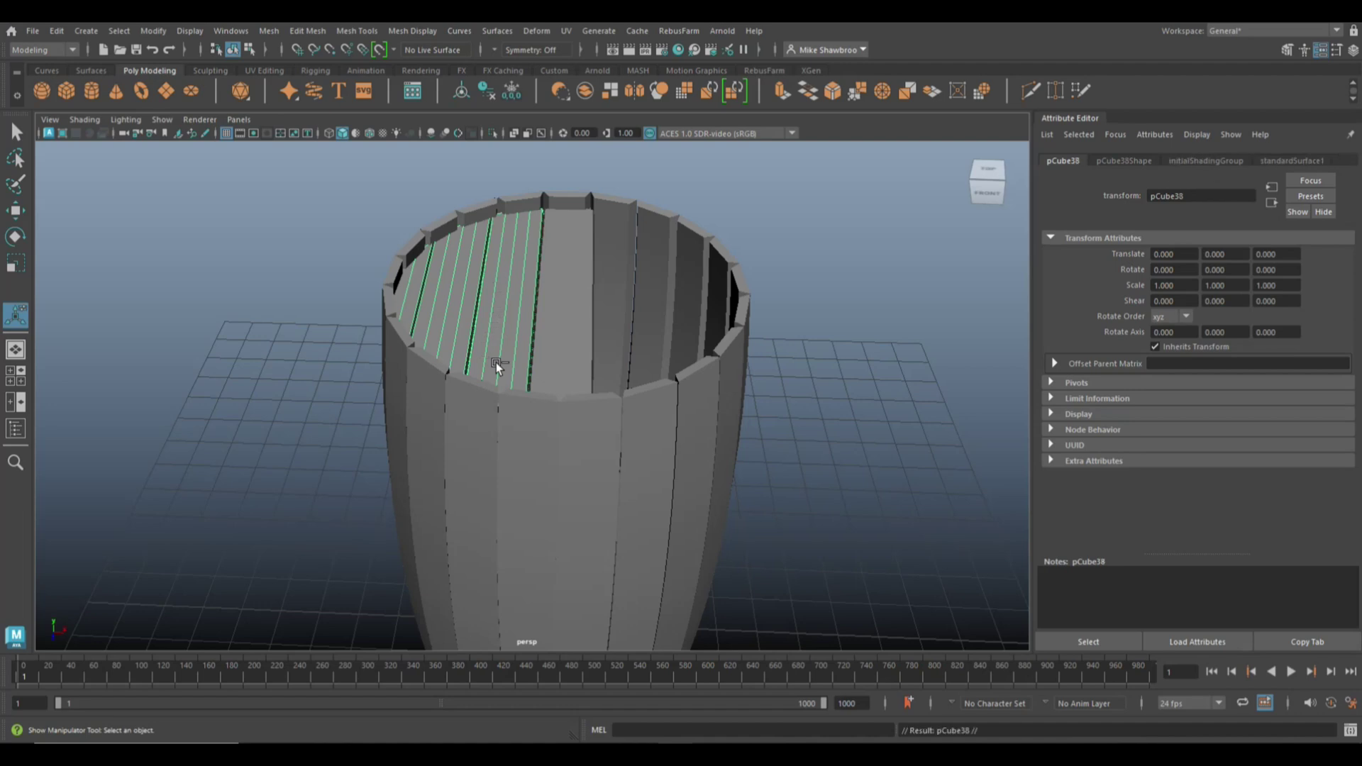
{"action": "key", "text": "e"}
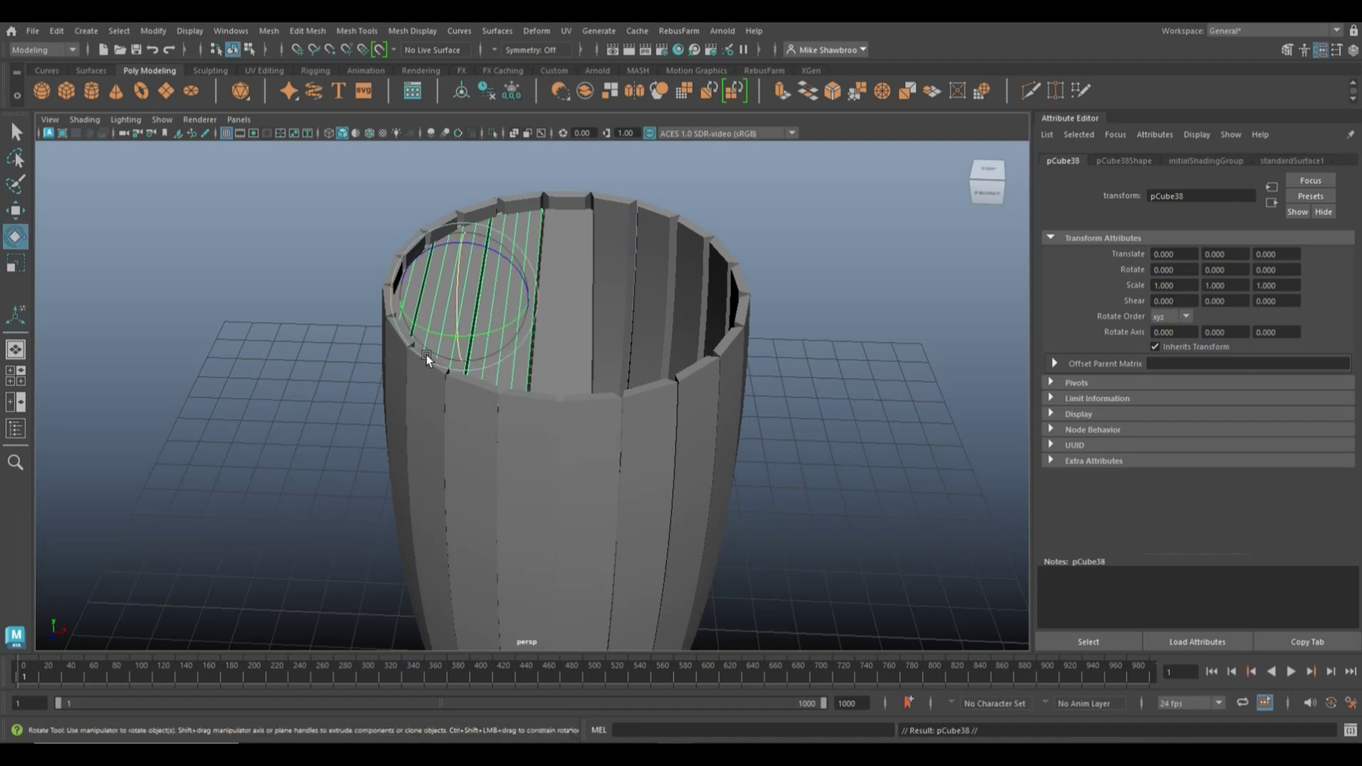
{"action": "left_click_drag", "start_coordinate": [425, 329], "coordinate": [588, 299]}
{"action": "key", "text": "w"}
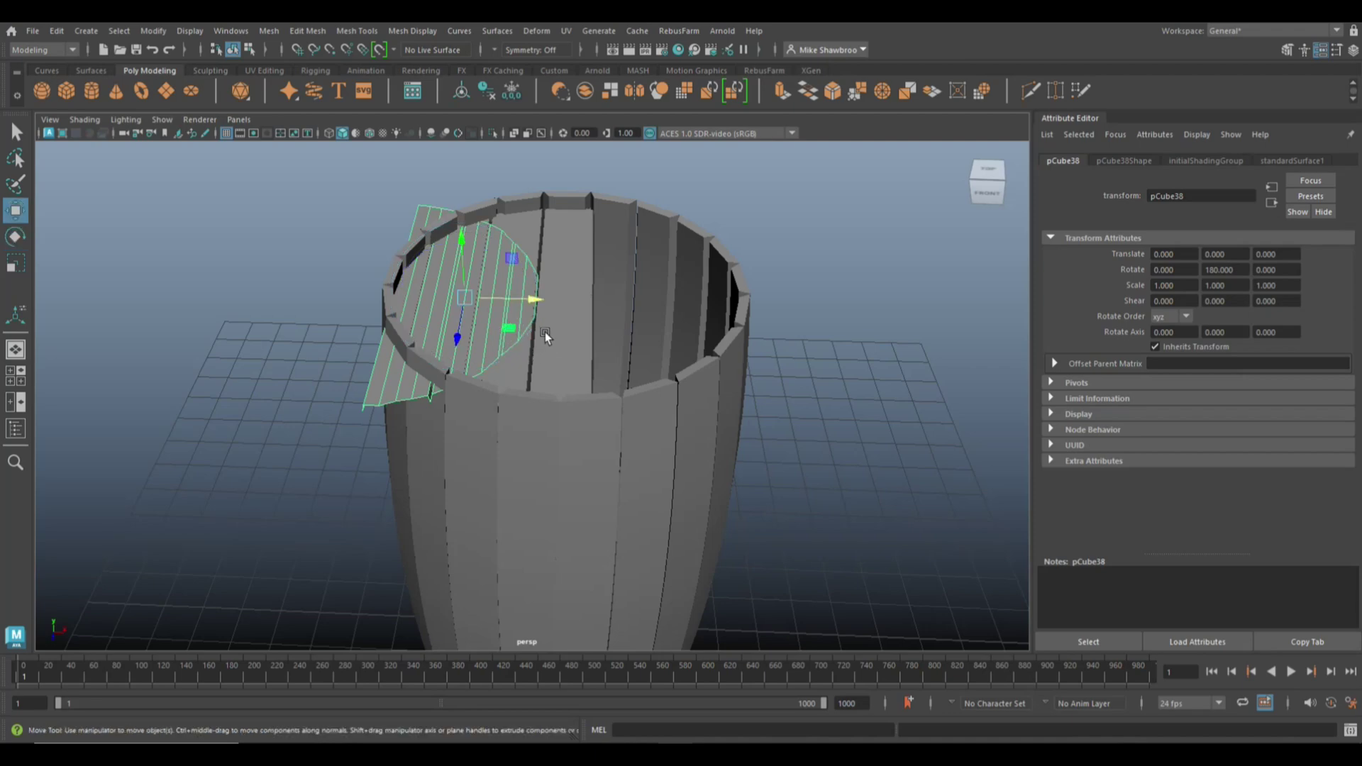
{"action": "left_click_drag", "start_coordinate": [533, 333], "coordinate": [732, 398]}
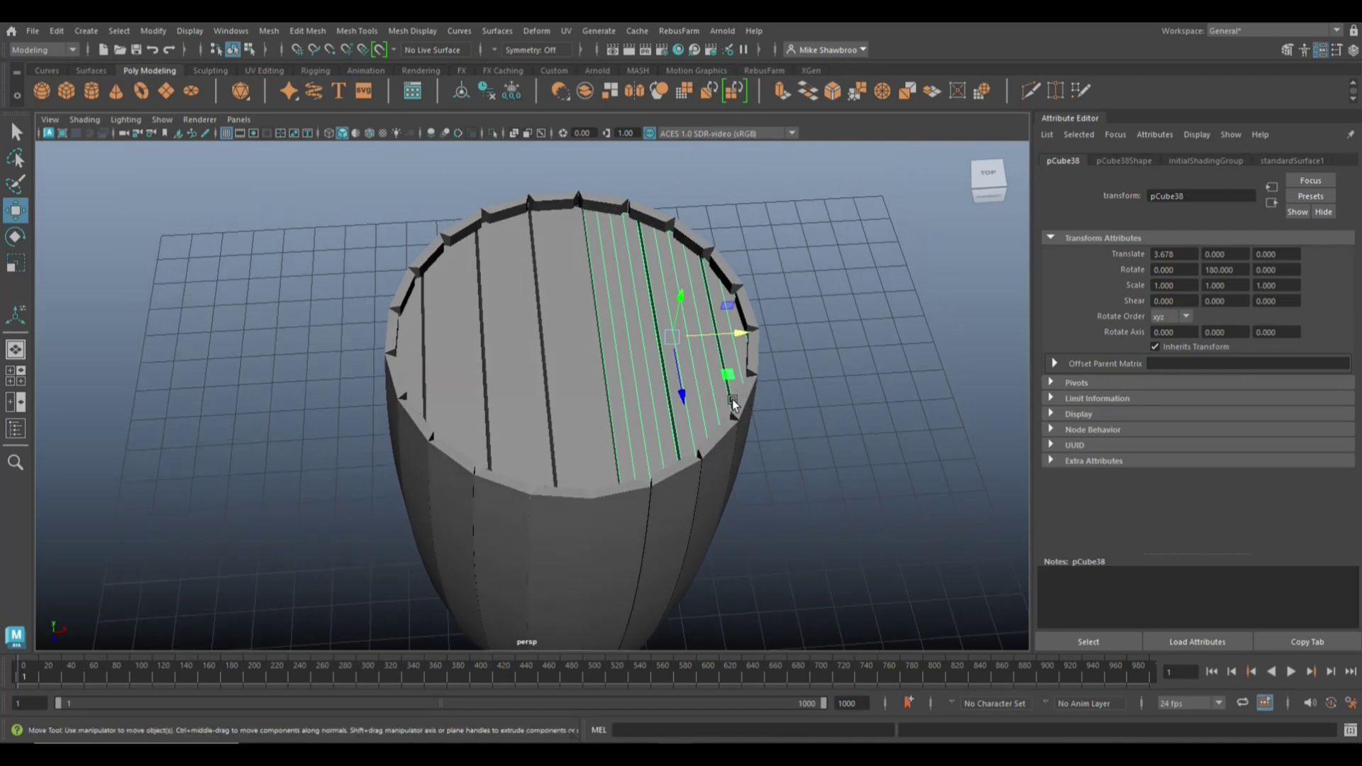
Step: Combine both side plank sections and the centre plank into one lid mesh
{"action": "left_click", "coordinate": [414, 365]}
{"action": "left_click", "coordinate": [564, 382]}
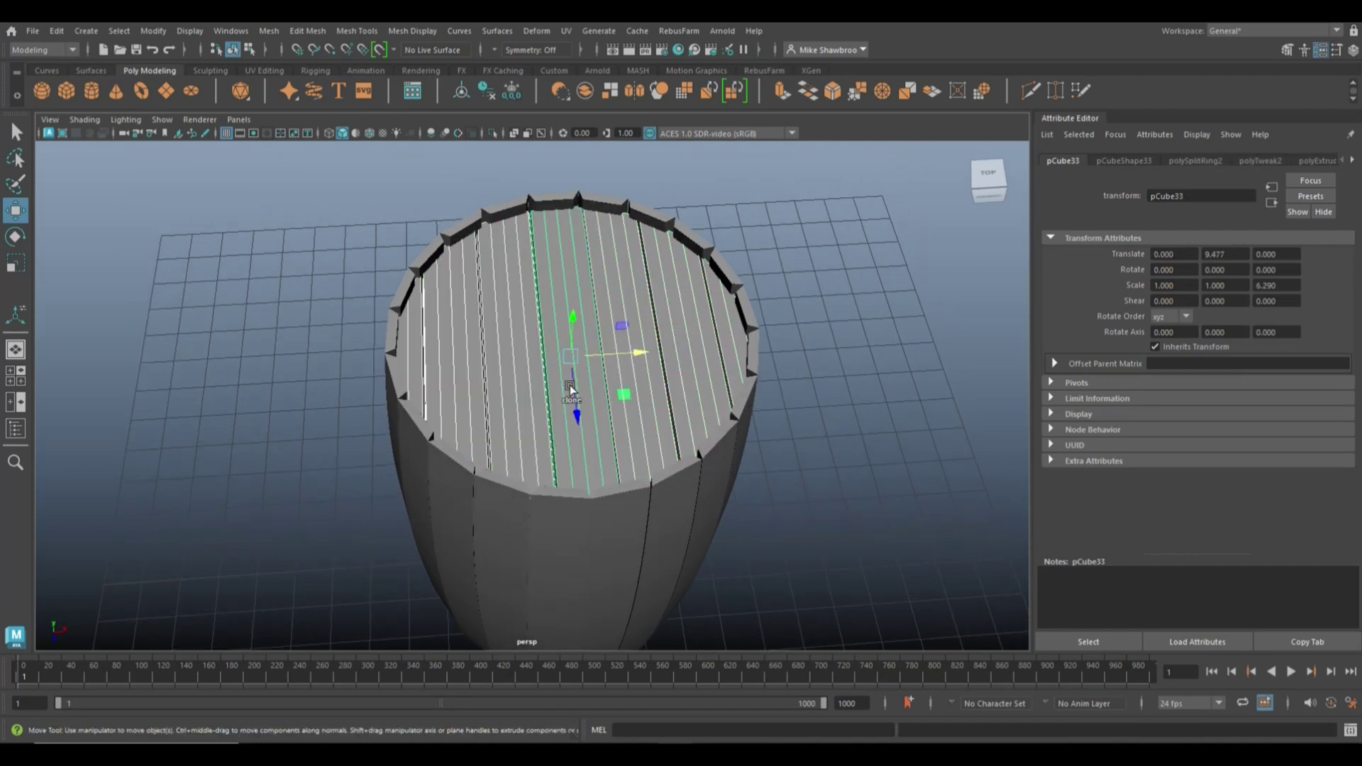
{"action": "left_click", "coordinate": [269, 30]}
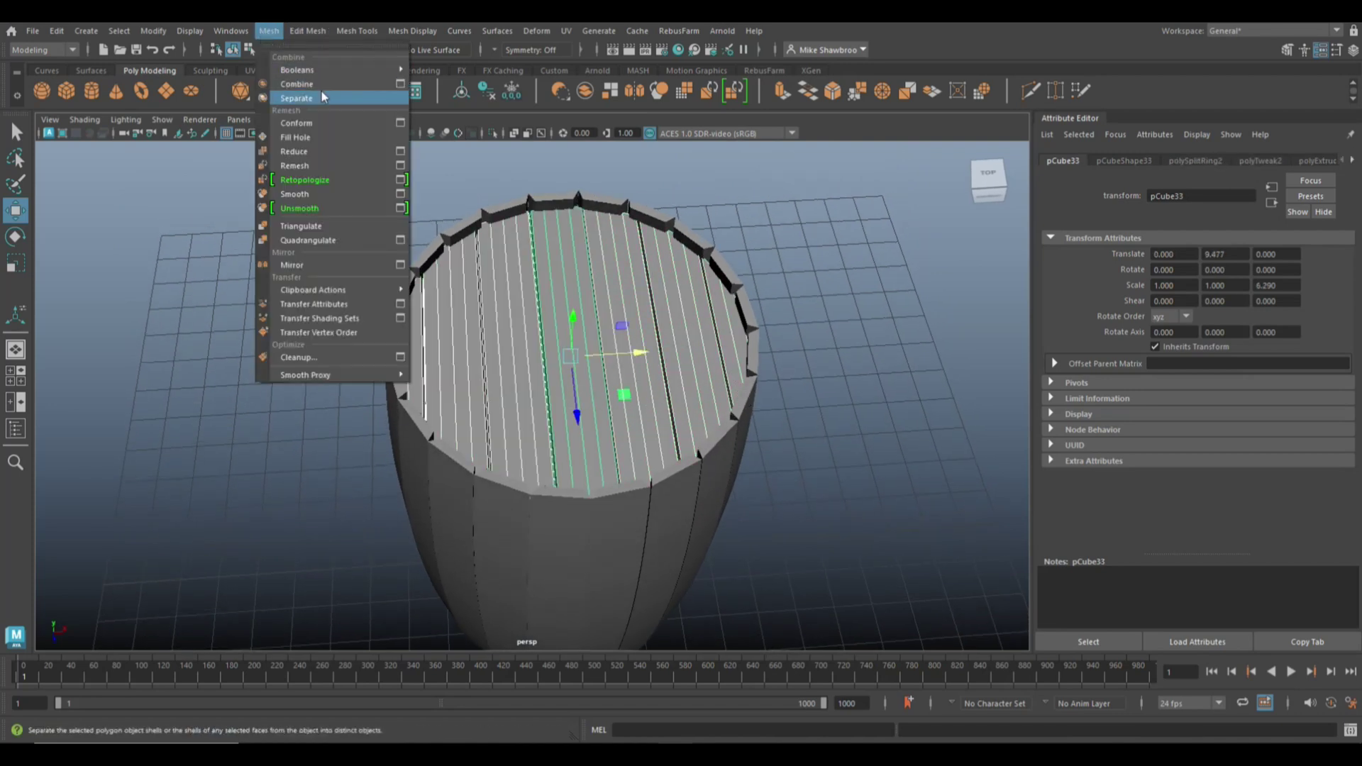
{"action": "left_click", "coordinate": [321, 89]}
Step: Rotate the combined lid about 6° around Y so it sits at a slight angle within the rim
{"action": "key", "text": "r"}
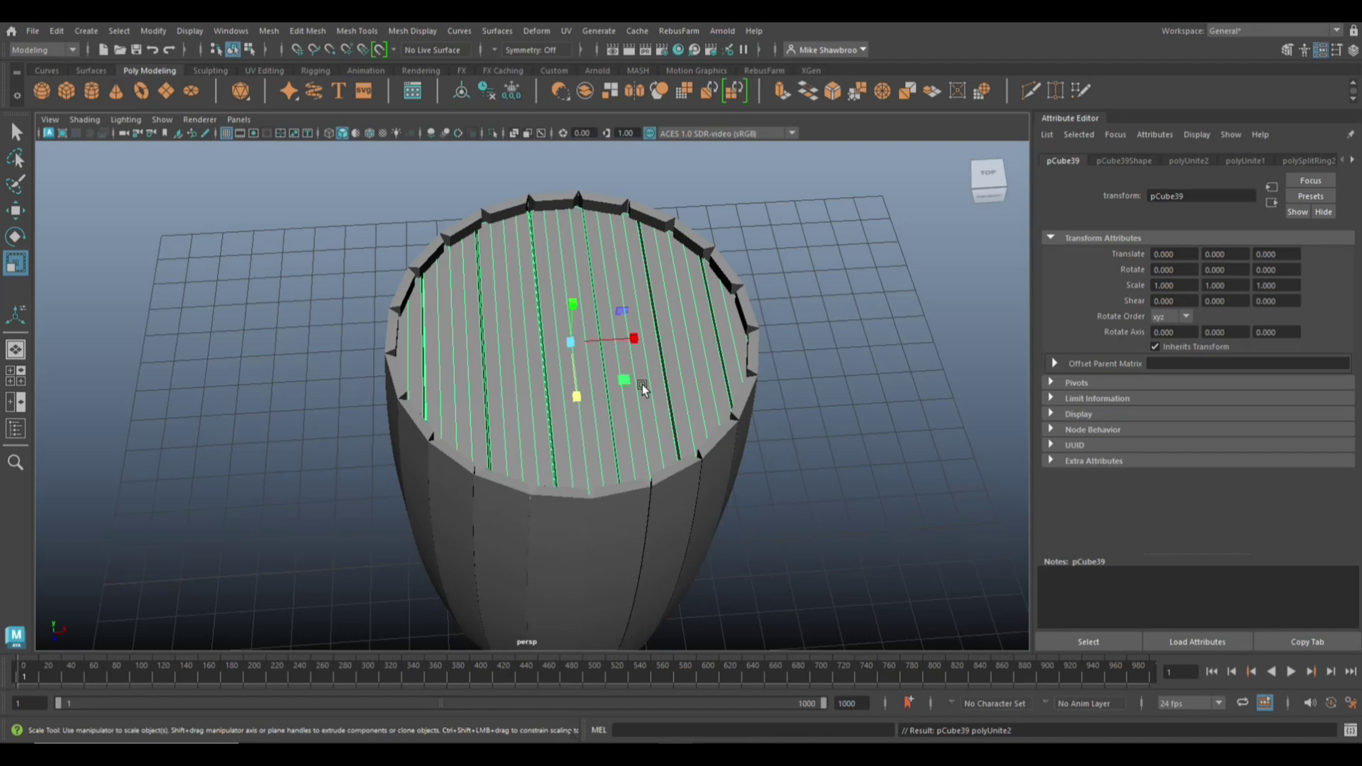
{"action": "key", "text": "e"}
{"action": "left_click_drag", "start_coordinate": [607, 385], "coordinate": [612, 385]}
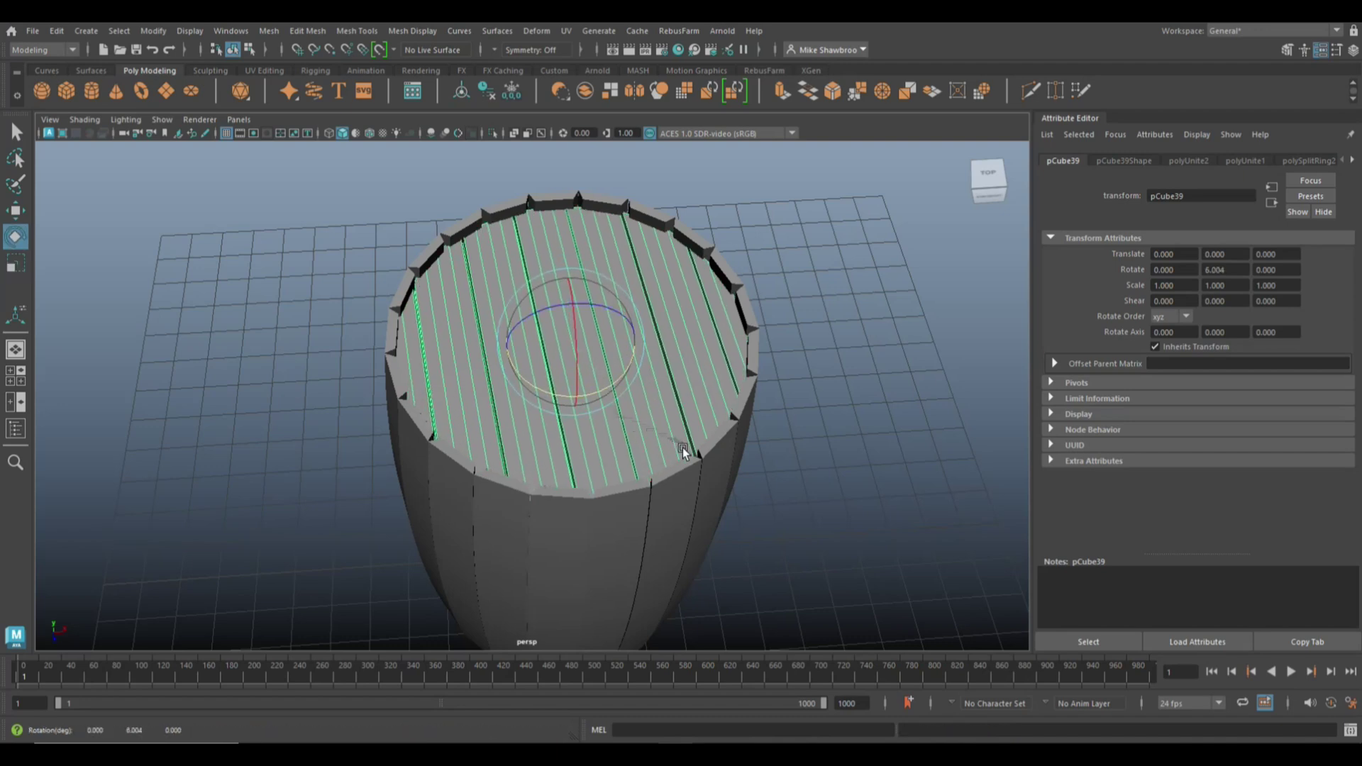
Step: Duplicate the lid and move the copy about 13.1 units down along Y to below the barrel
{"action": "left_click_drag", "start_coordinate": [682, 448], "coordinate": [738, 446], "text": "alt"}
{"action": "scroll", "coordinate": [738, 452], "scroll_direction": "down", "scroll_amount": 5}
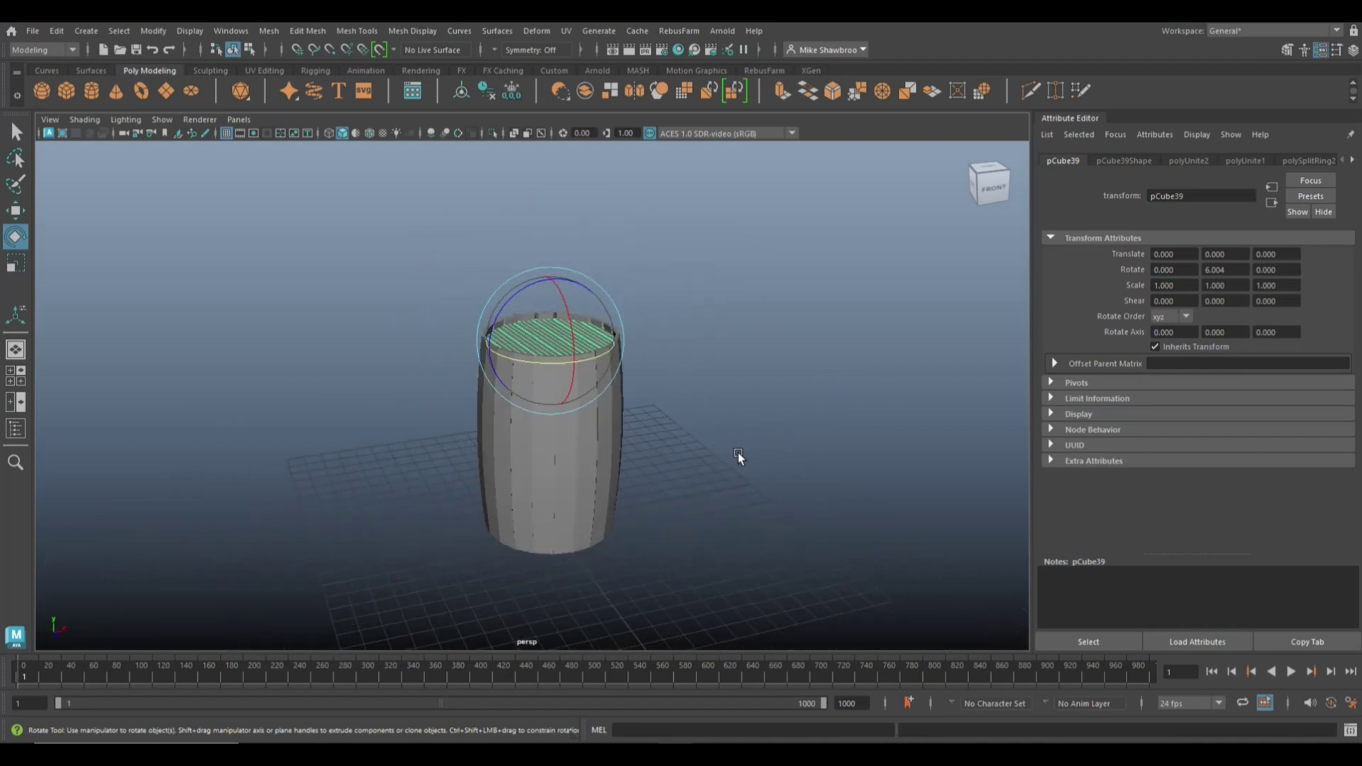
{"action": "middle_click_drag", "start_coordinate": [726, 444], "coordinate": [731, 370], "text": "alt"}
{"action": "key", "text": "ctrl+d"}
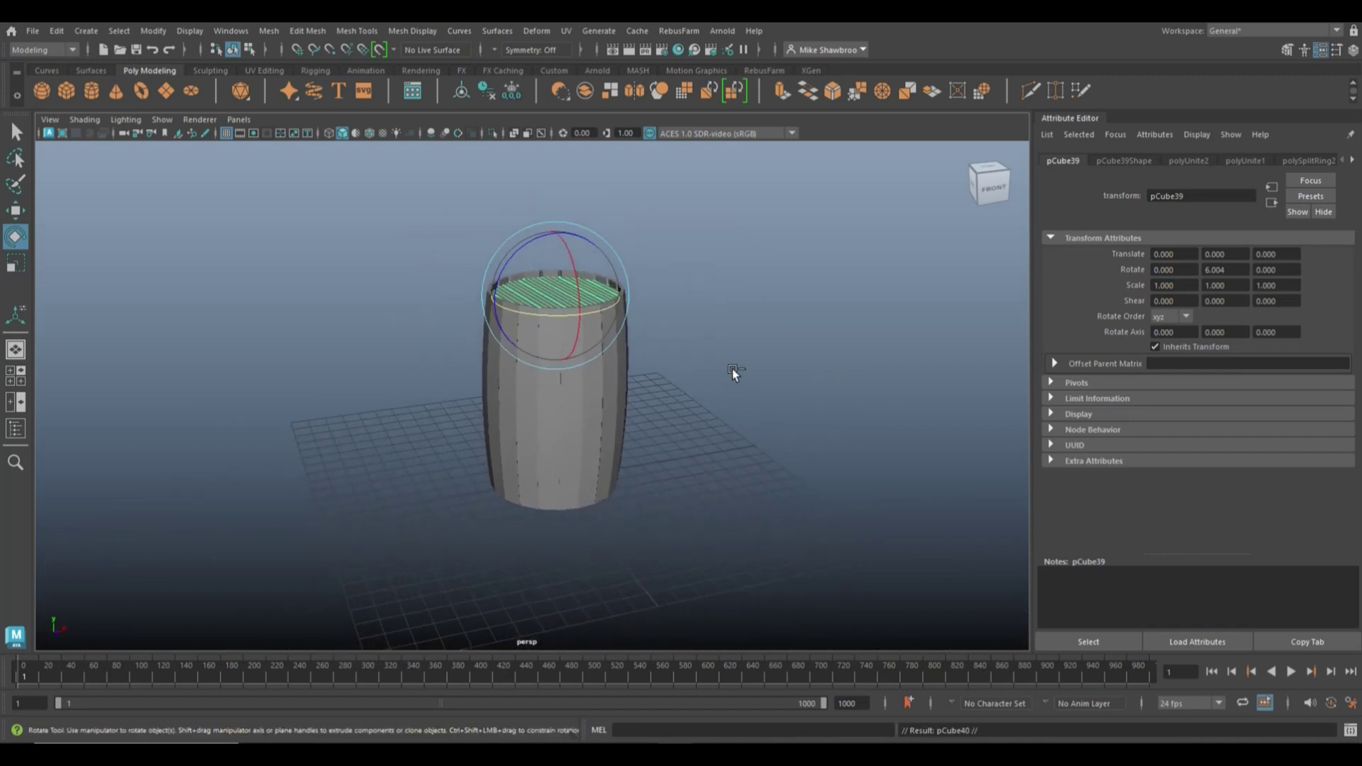
{"action": "key", "text": "w"}
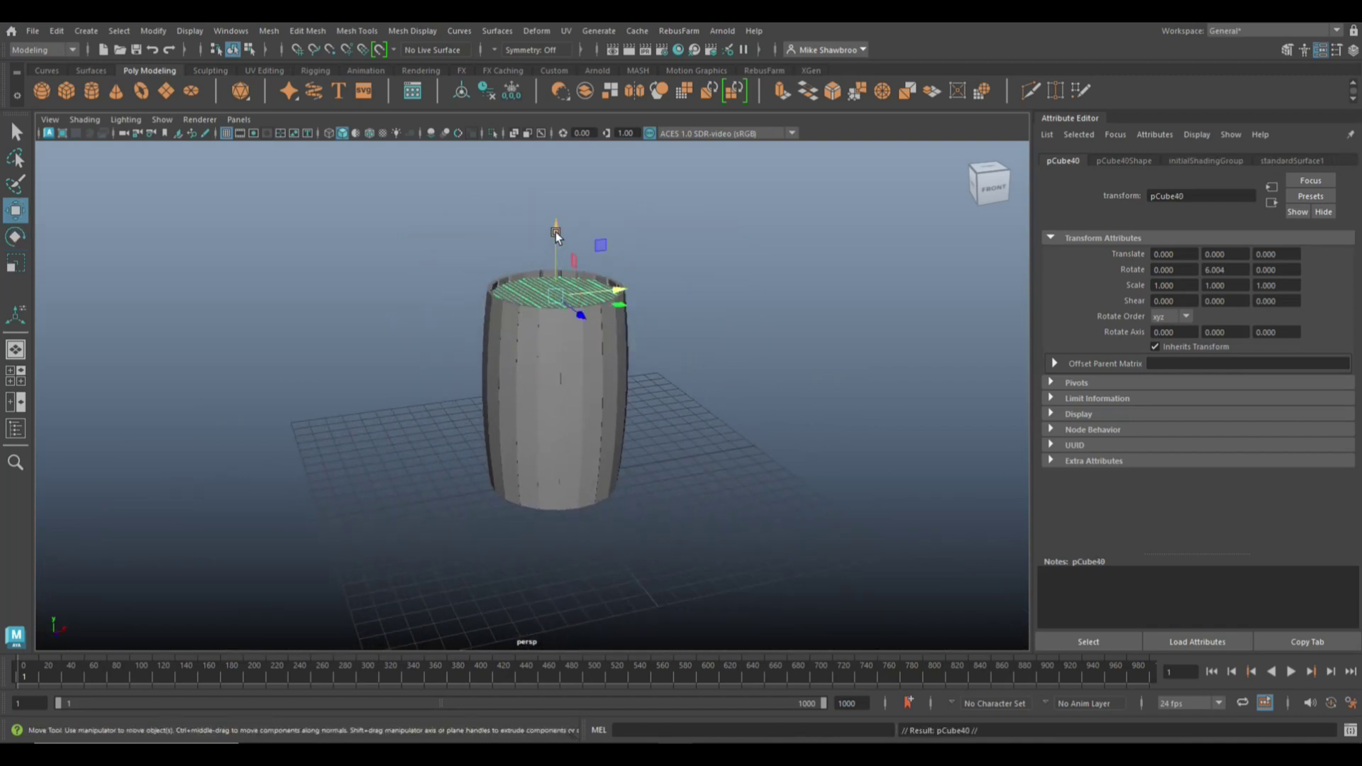
{"action": "left_click_drag", "start_coordinate": [556, 232], "coordinate": [589, 621]}
Step: Flip the lid copy about 180° around X and raise it to about Y -9.47, just inside the barrel's lower rim
{"action": "key", "text": "e"}
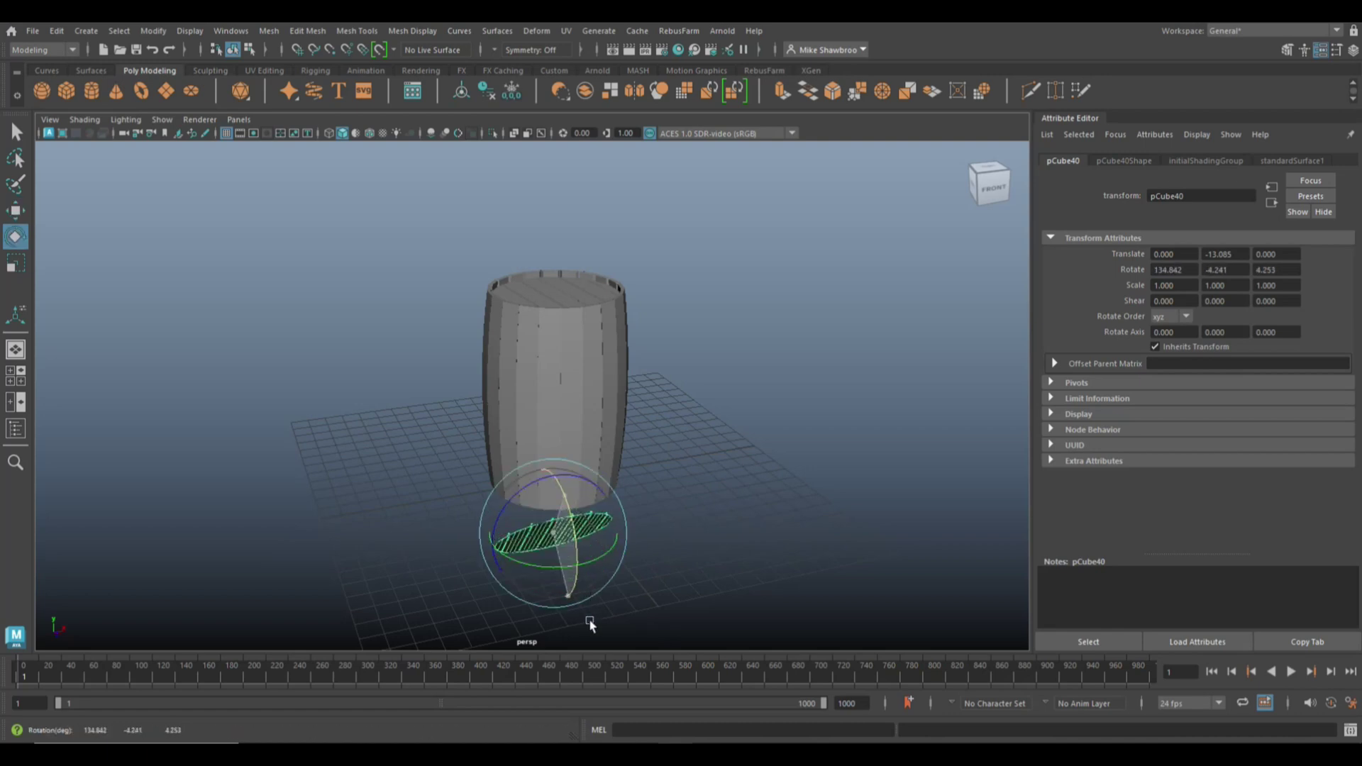
{"action": "left_click_drag", "start_coordinate": [567, 508], "coordinate": [570, 553]}
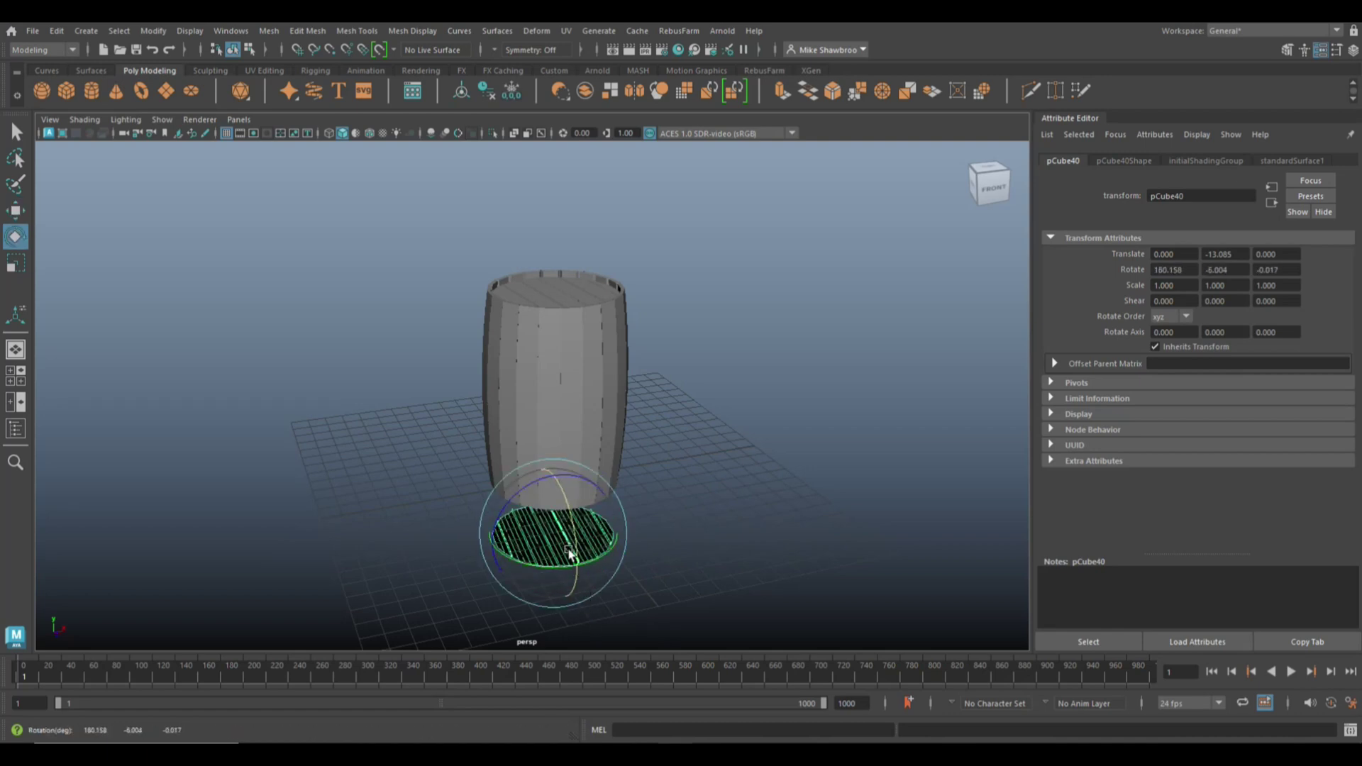
{"action": "key", "text": "w"}
{"action": "left_click_drag", "start_coordinate": [553, 471], "coordinate": [568, 405]}
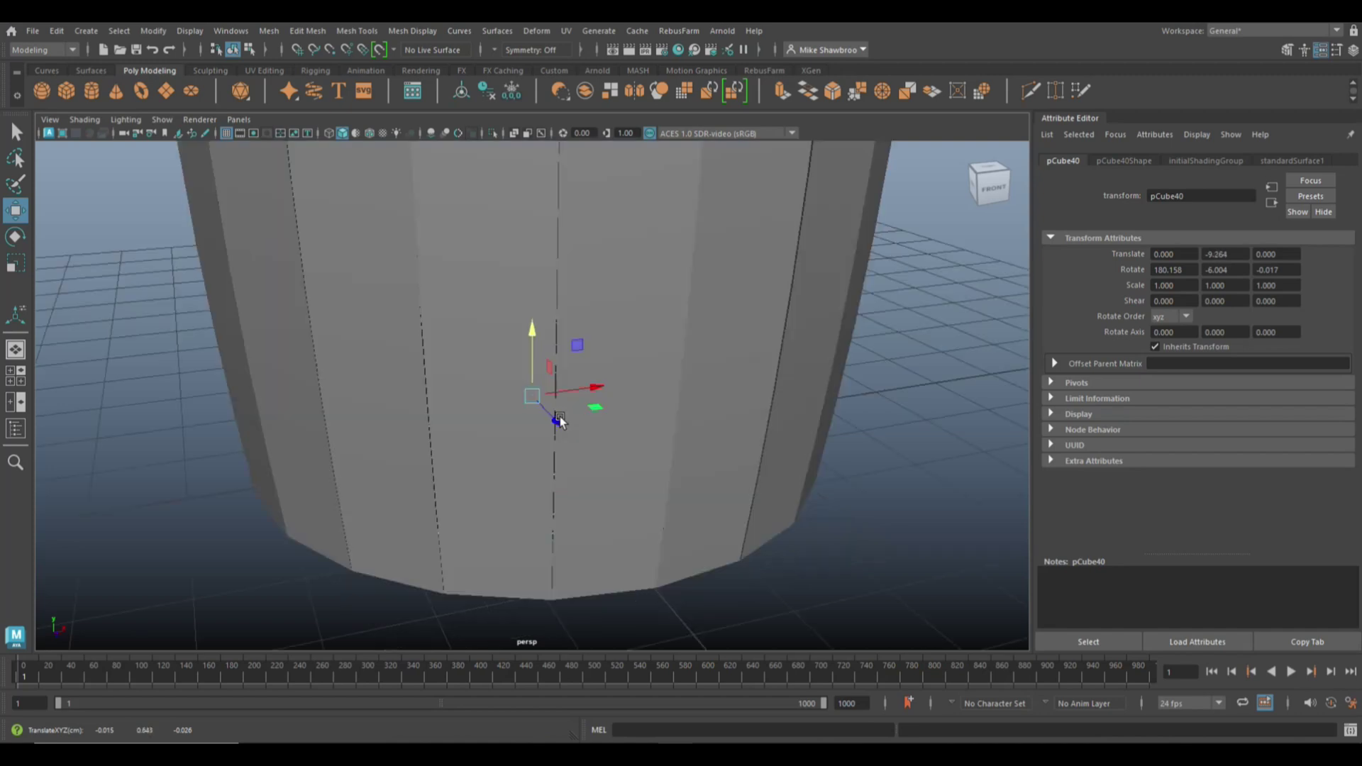
{"action": "mouse_move", "coordinate": [559, 421]}
{"action": "left_mouse_down", "text": "alt"}
{"action": "mouse_move", "coordinate": [561, 450]}
{"action": "mouse_move", "coordinate": [572, 385]}
{"action": "left_mouse_up", "text": "alt"}
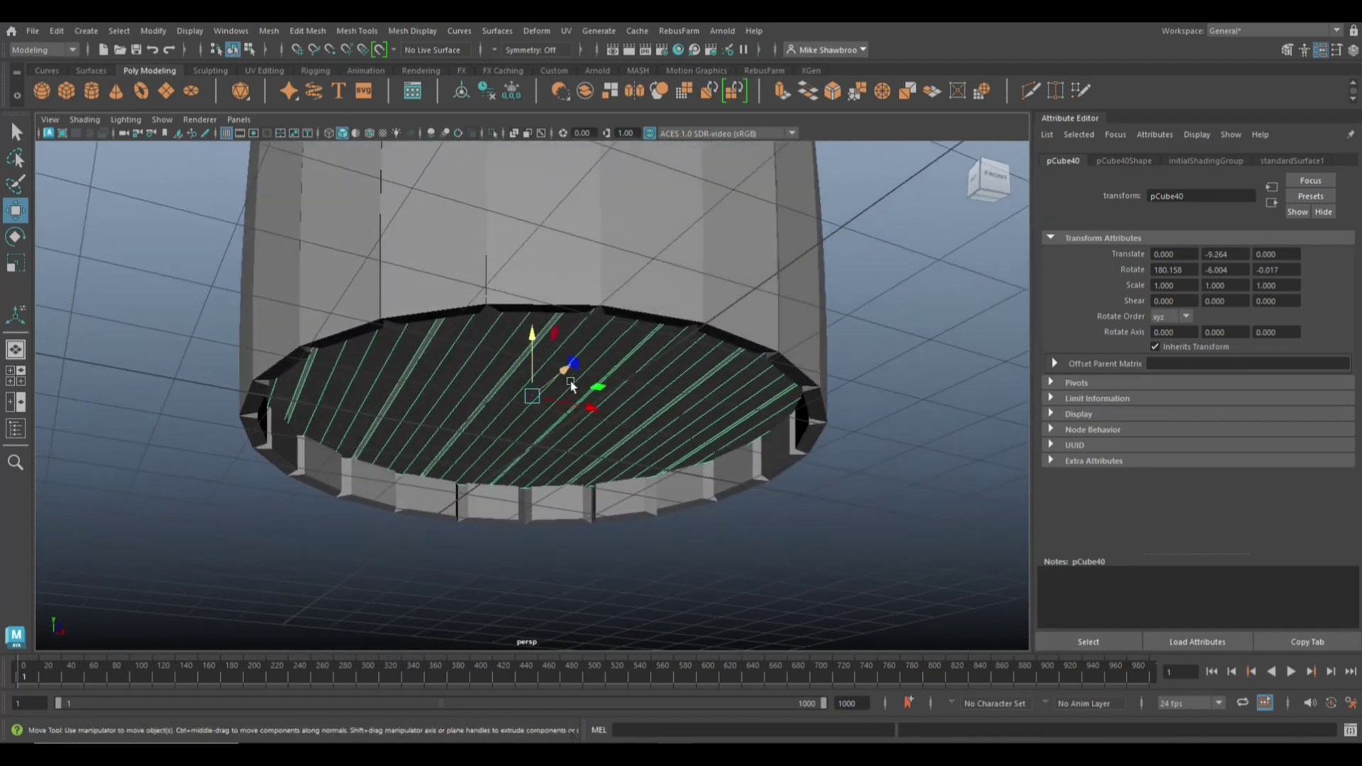
{"action": "left_click_drag", "start_coordinate": [532, 333], "coordinate": [533, 351]}
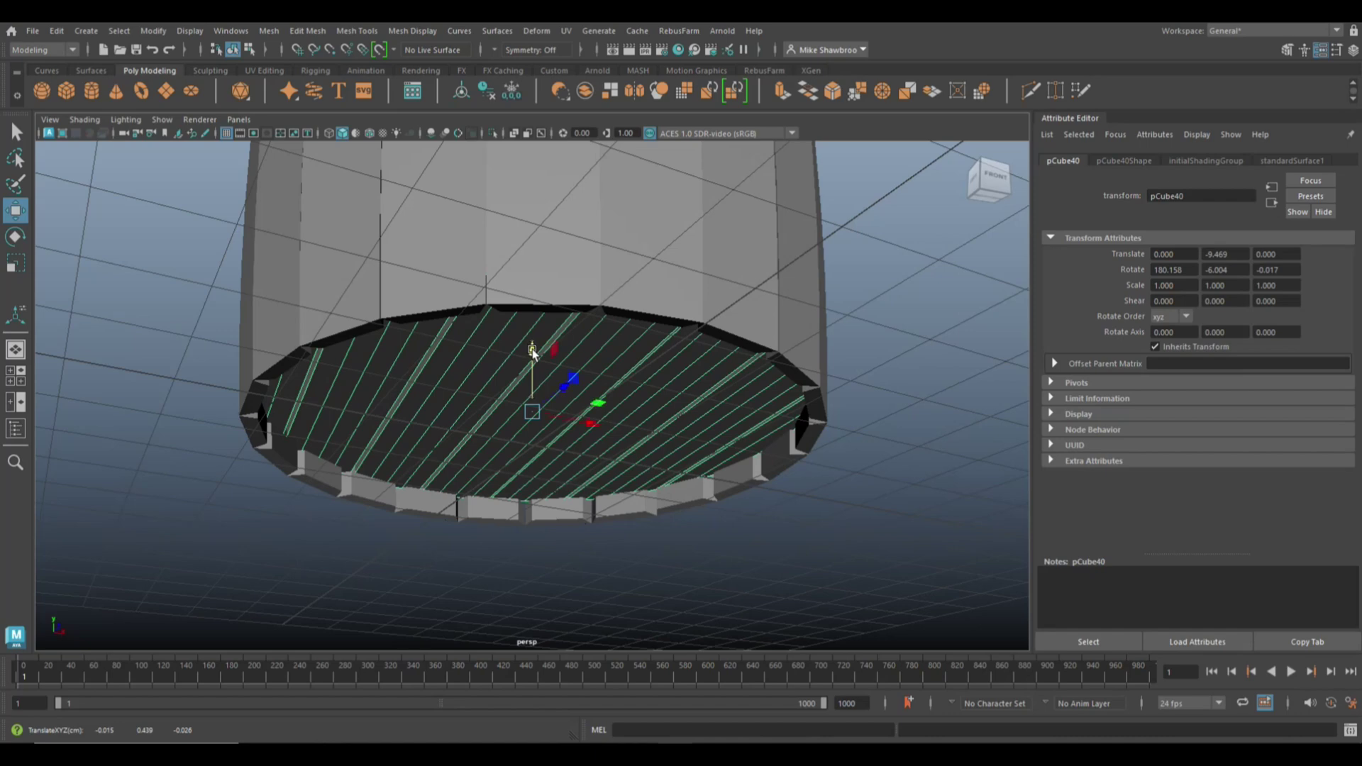
{"action": "left_click", "coordinate": [845, 538]}
Step: Create a polygon cylinder and move it up to about Y 12.2, above the barrel
{"action": "scroll", "coordinate": [845, 537], "scroll_direction": "down", "scroll_amount": 4}
{"action": "left_click_drag", "start_coordinate": [815, 520], "coordinate": [688, 552], "text": "alt"}
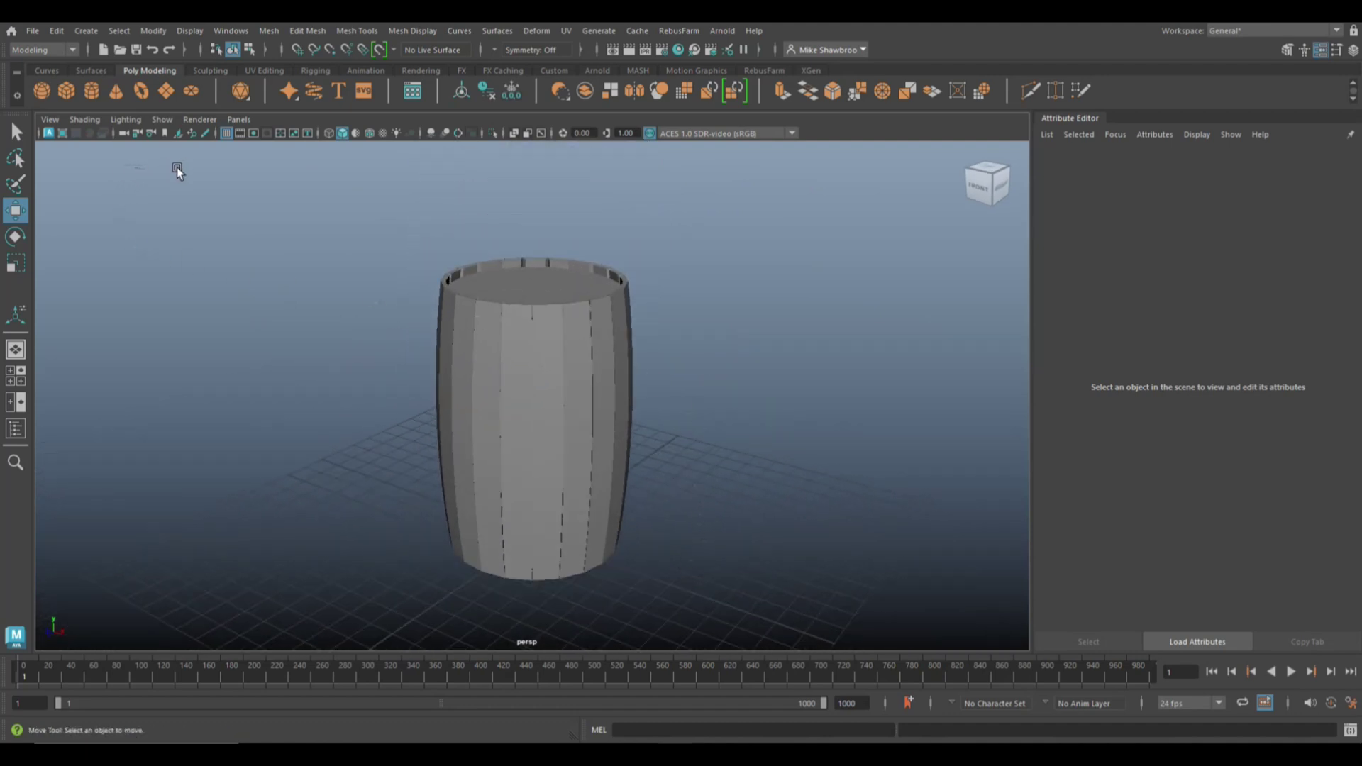
{"action": "left_click", "coordinate": [95, 95]}
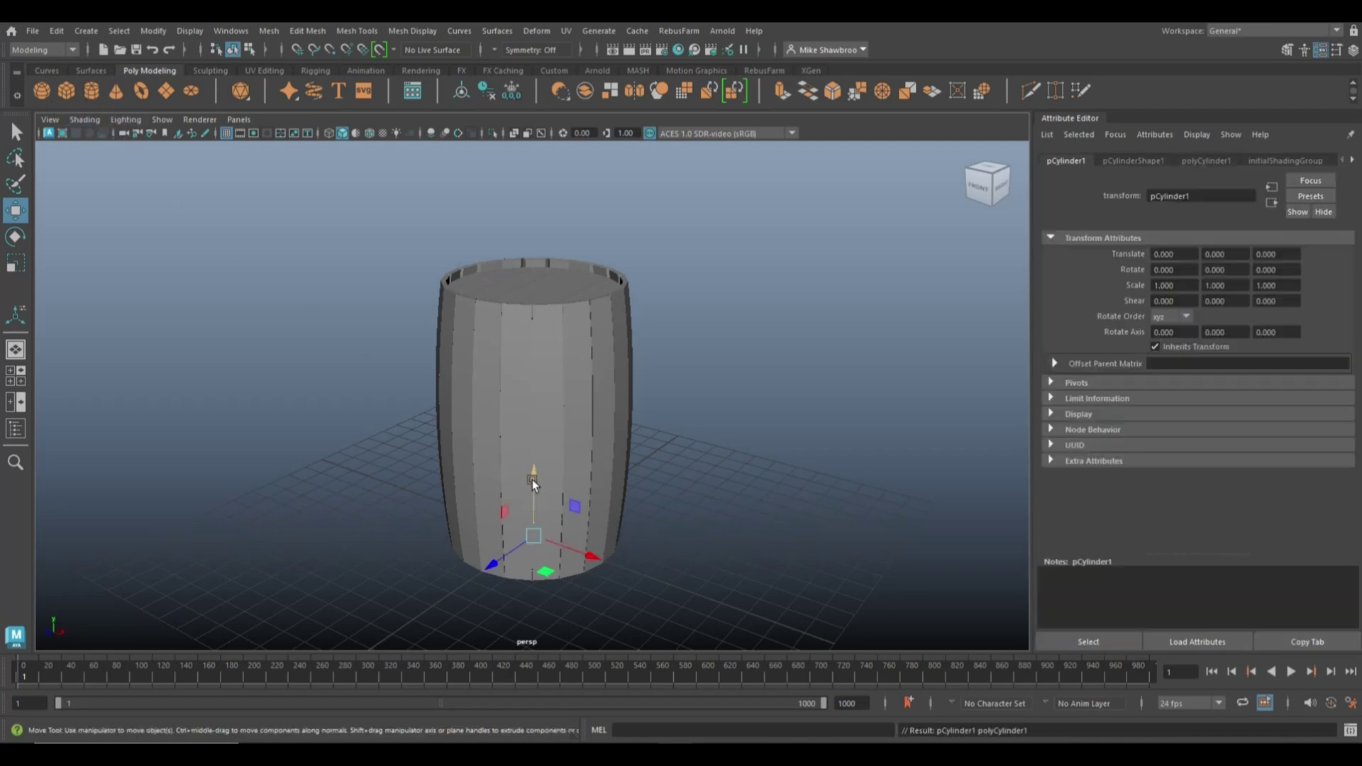
{"action": "left_click_drag", "start_coordinate": [532, 480], "coordinate": [573, 153]}
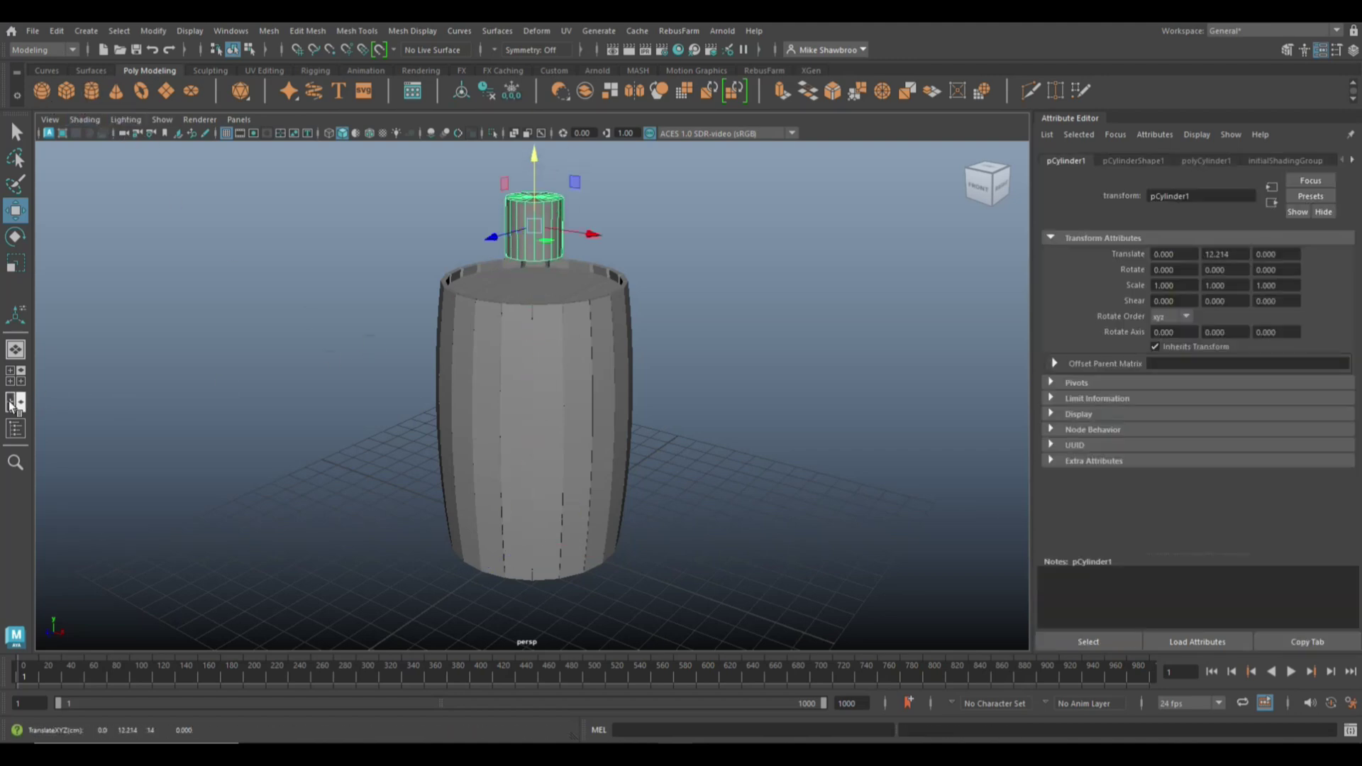
Step: Set the cylinder's axis subdivisions to 40
{"action": "left_click", "coordinate": [16, 374]}
{"action": "key", "text": "space"}
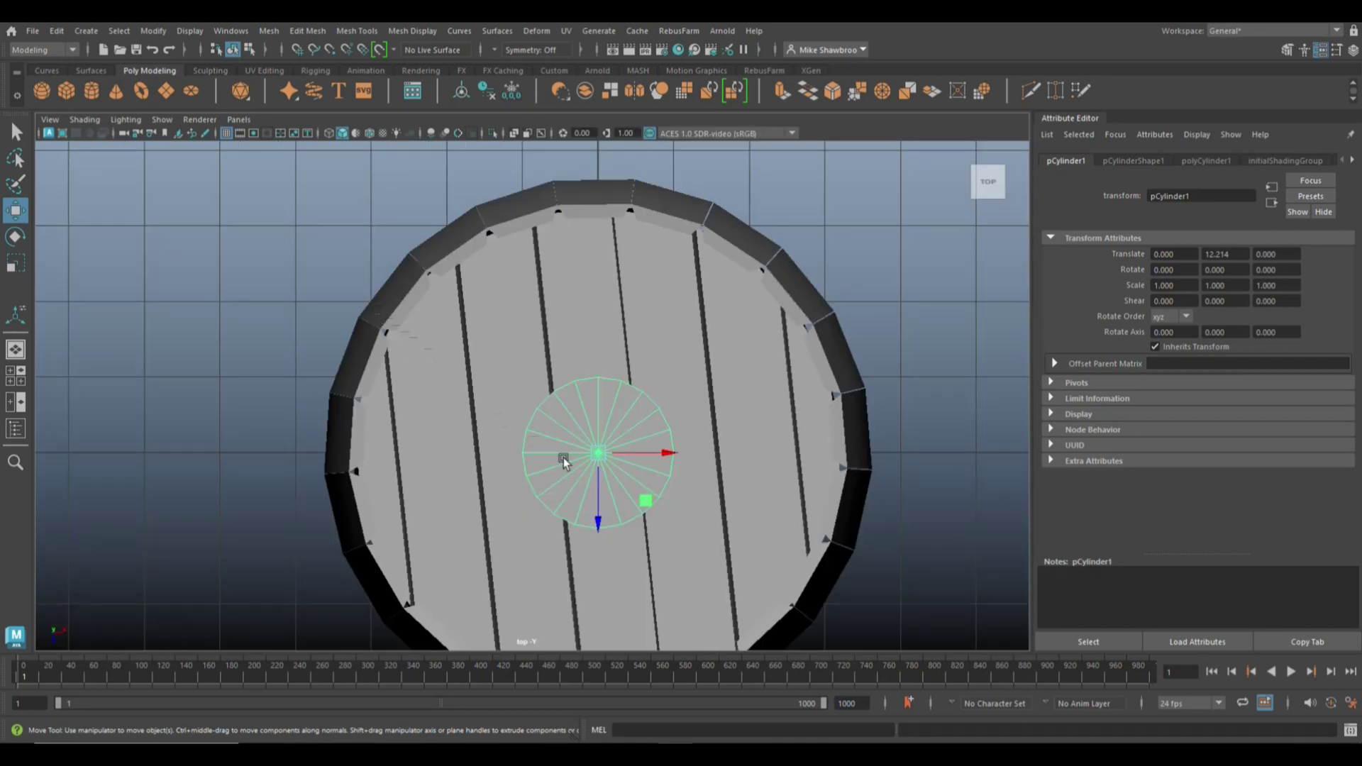
{"action": "left_click", "coordinate": [1205, 162]}
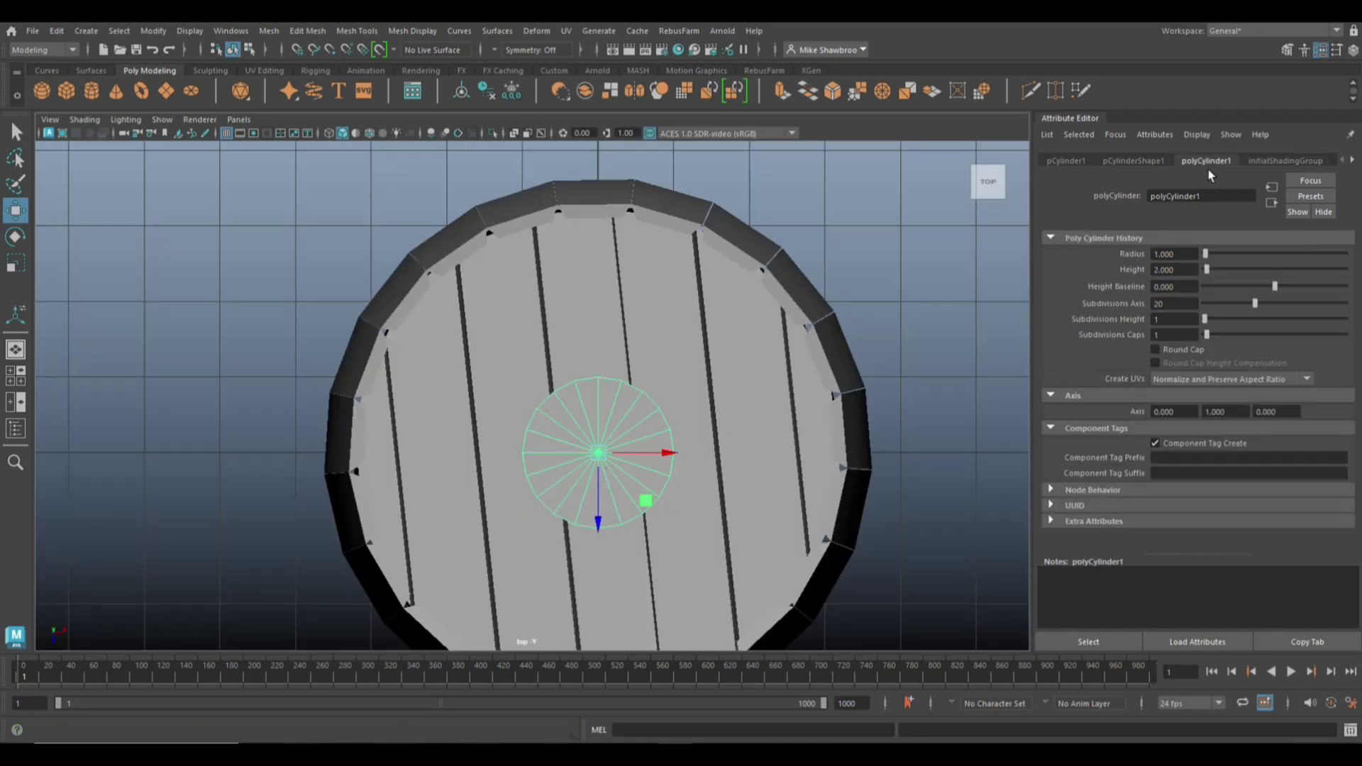
{"action": "double_click", "coordinate": [1169, 303]}
{"action": "type", "text": "40"}
{"action": "key", "text": "Return"}
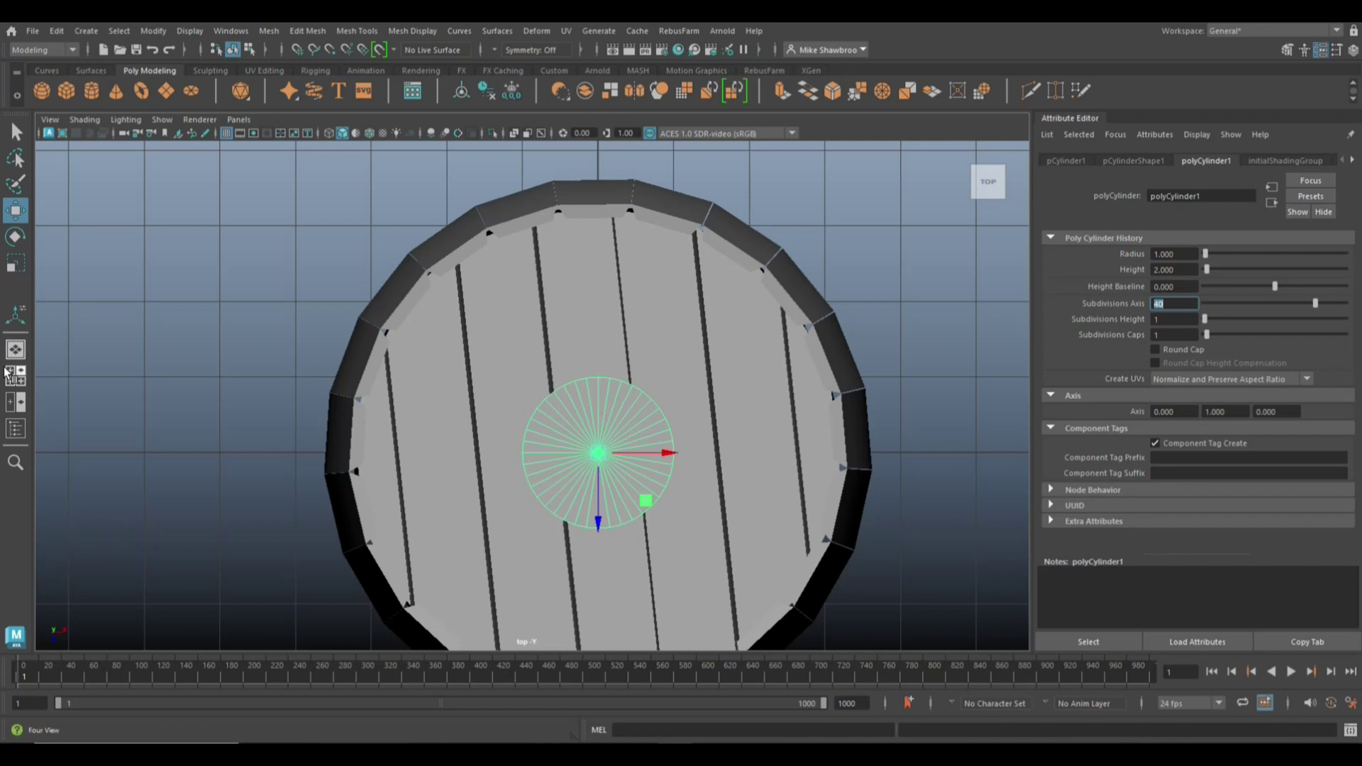
Step: Delete the cylinder's top and bottom cap faces so that only its open side wall remains
{"action": "left_click", "coordinate": [19, 382]}
{"action": "key", "text": "space"}
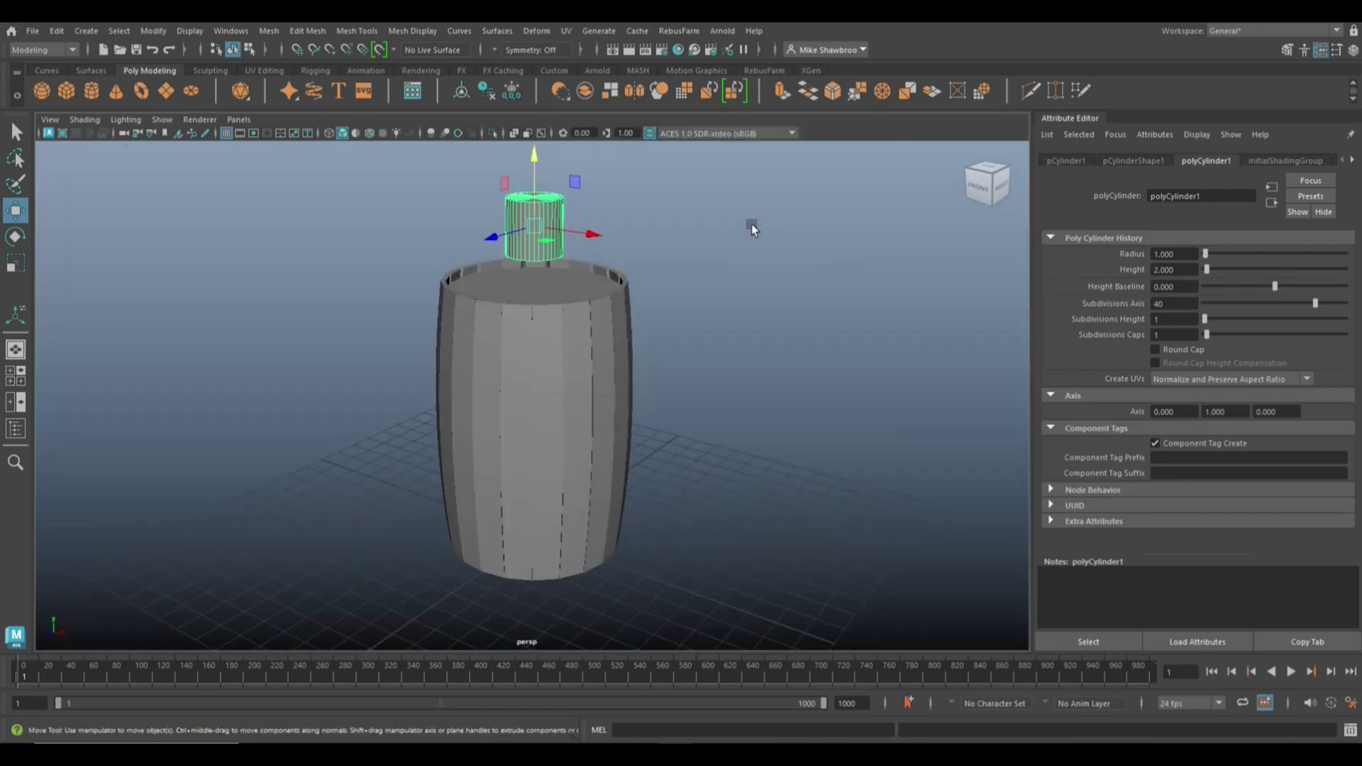
{"action": "right_click", "coordinate": [701, 210]}
{"action": "left_click", "coordinate": [704, 245]}
{"action": "left_click_drag", "start_coordinate": [473, 216], "coordinate": [664, 271]}
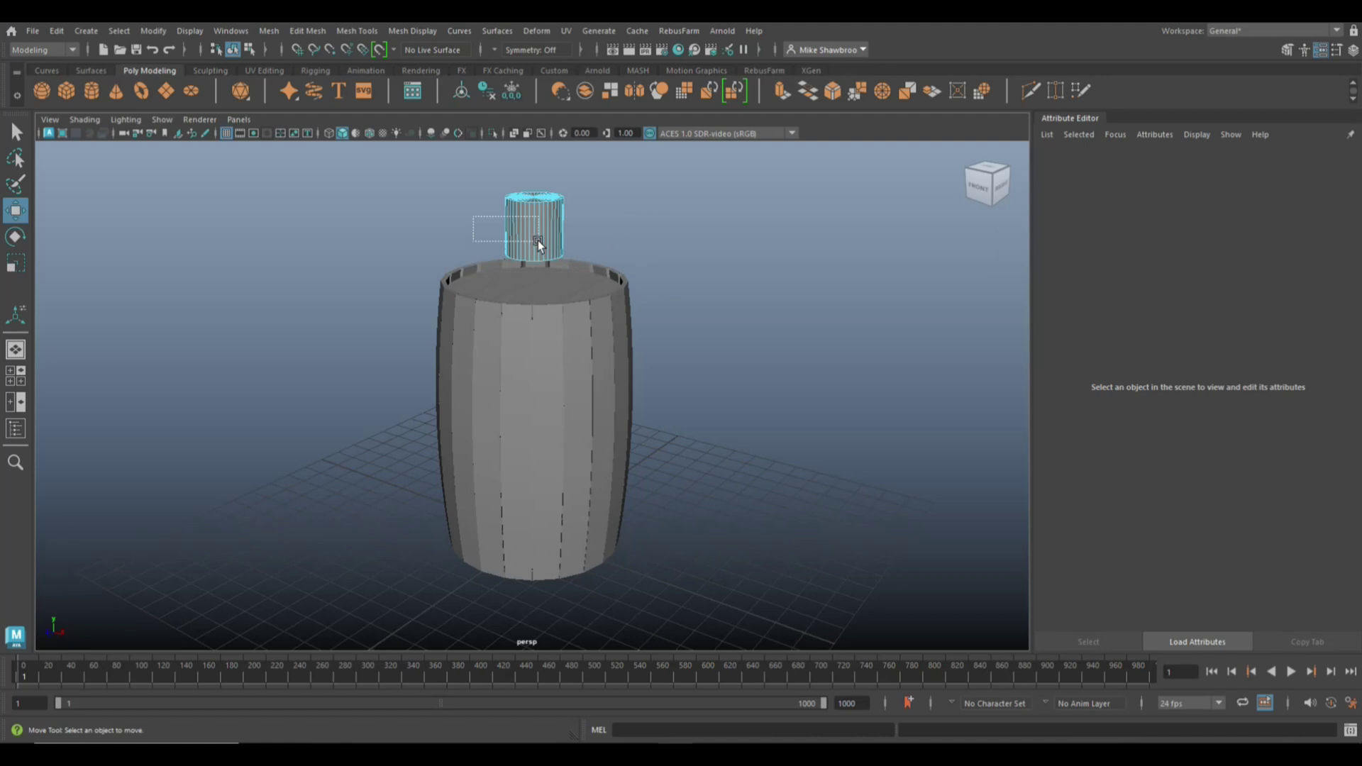
{"action": "left_click", "coordinate": [17, 376]}
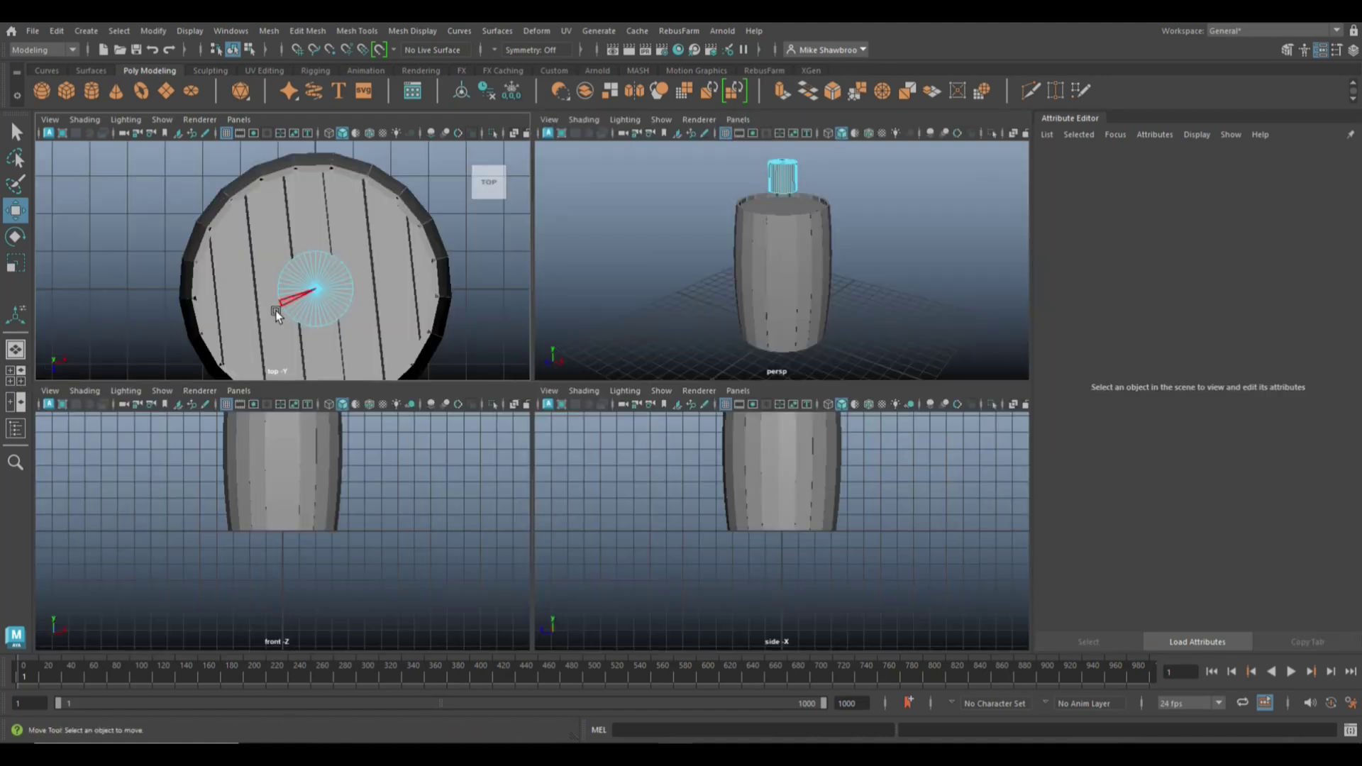
{"action": "key", "text": "space"}
{"action": "left_click", "coordinate": [642, 497]}
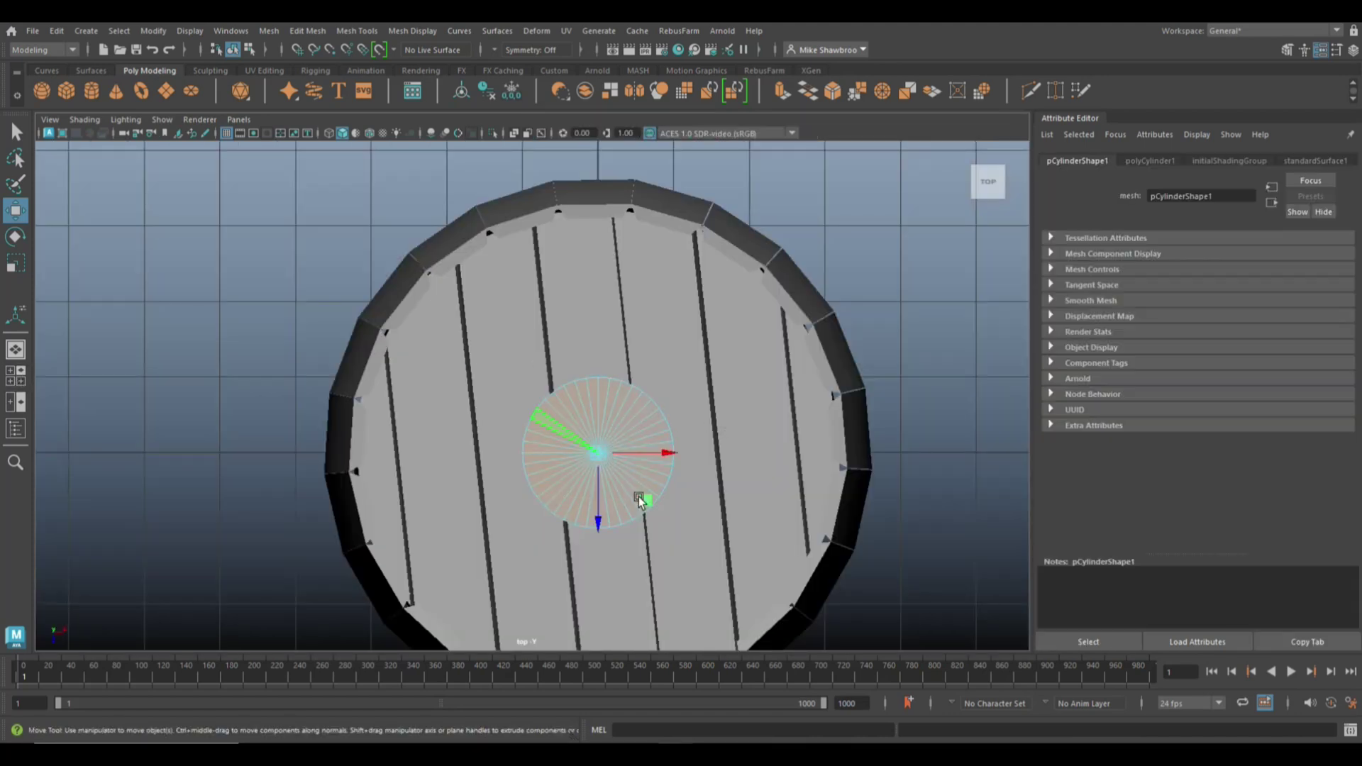
{"action": "left_click", "coordinate": [16, 376]}
{"action": "key", "text": "space"}
{"action": "scroll", "coordinate": [733, 359], "scroll_direction": "up", "scroll_amount": 3}
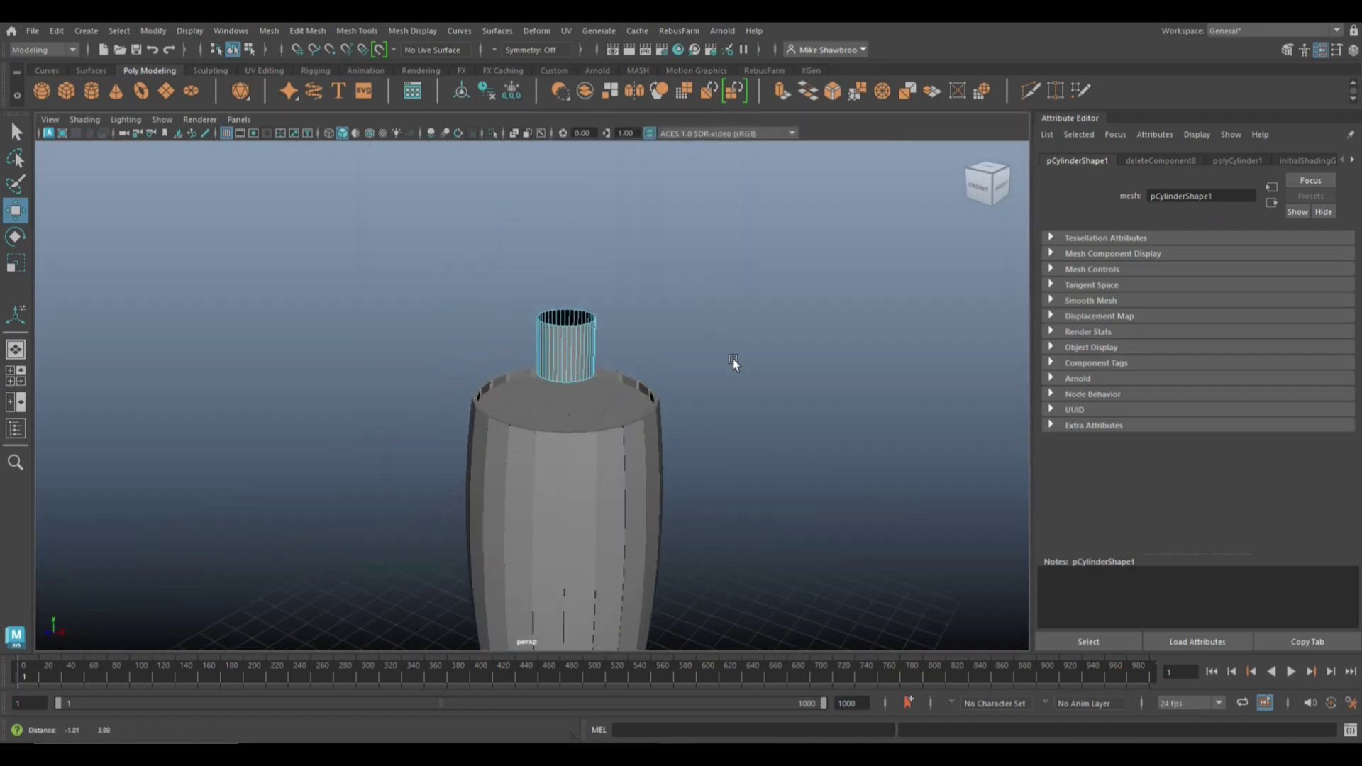
Step: Widen and flatten the open cylinder into a ring larger than the barrel, and lower it to about Y 9.27 near the upper rim
{"action": "right_click_drag", "start_coordinate": [595, 353], "coordinate": [644, 356]}
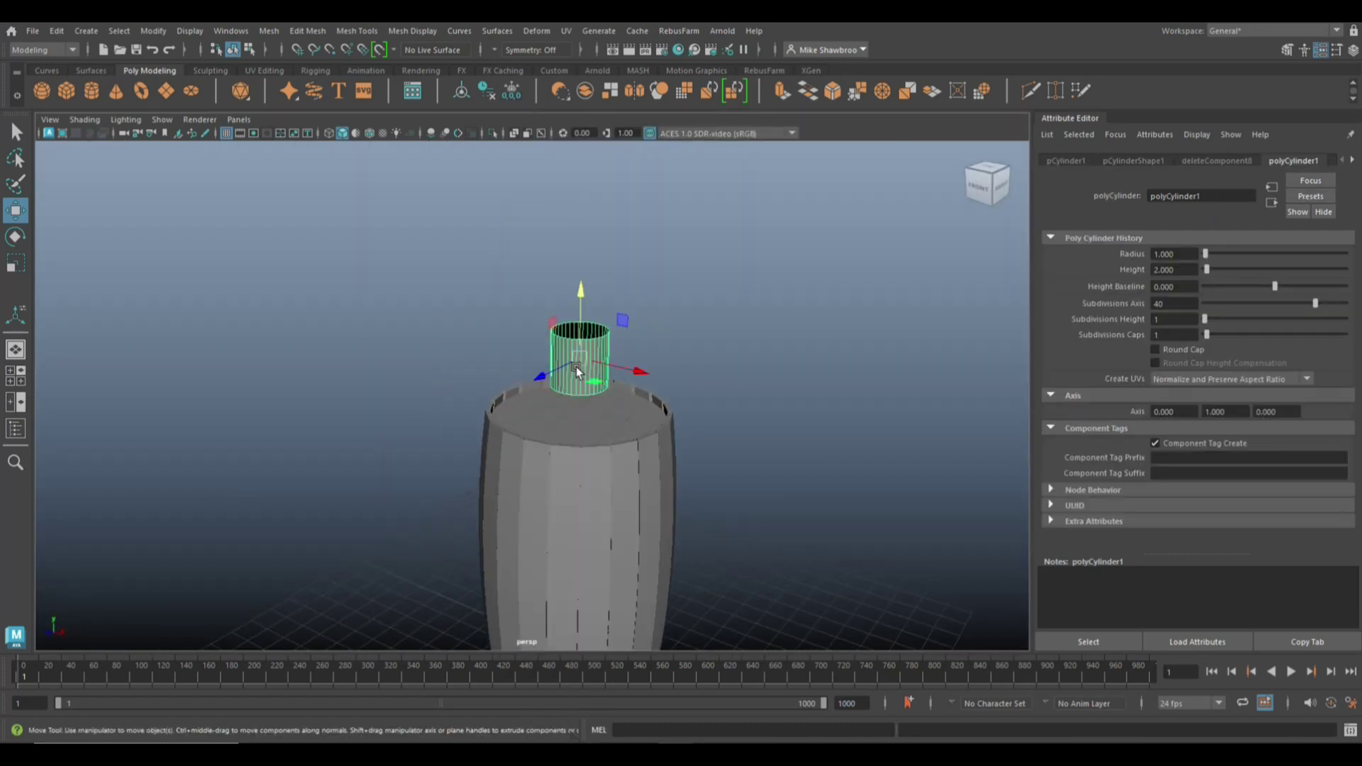
{"action": "key", "text": "r"}
{"action": "left_click_drag", "start_coordinate": [580, 296], "coordinate": [696, 388]}
{"action": "key", "text": "w"}
{"action": "left_click_drag", "start_coordinate": [591, 312], "coordinate": [603, 378]}
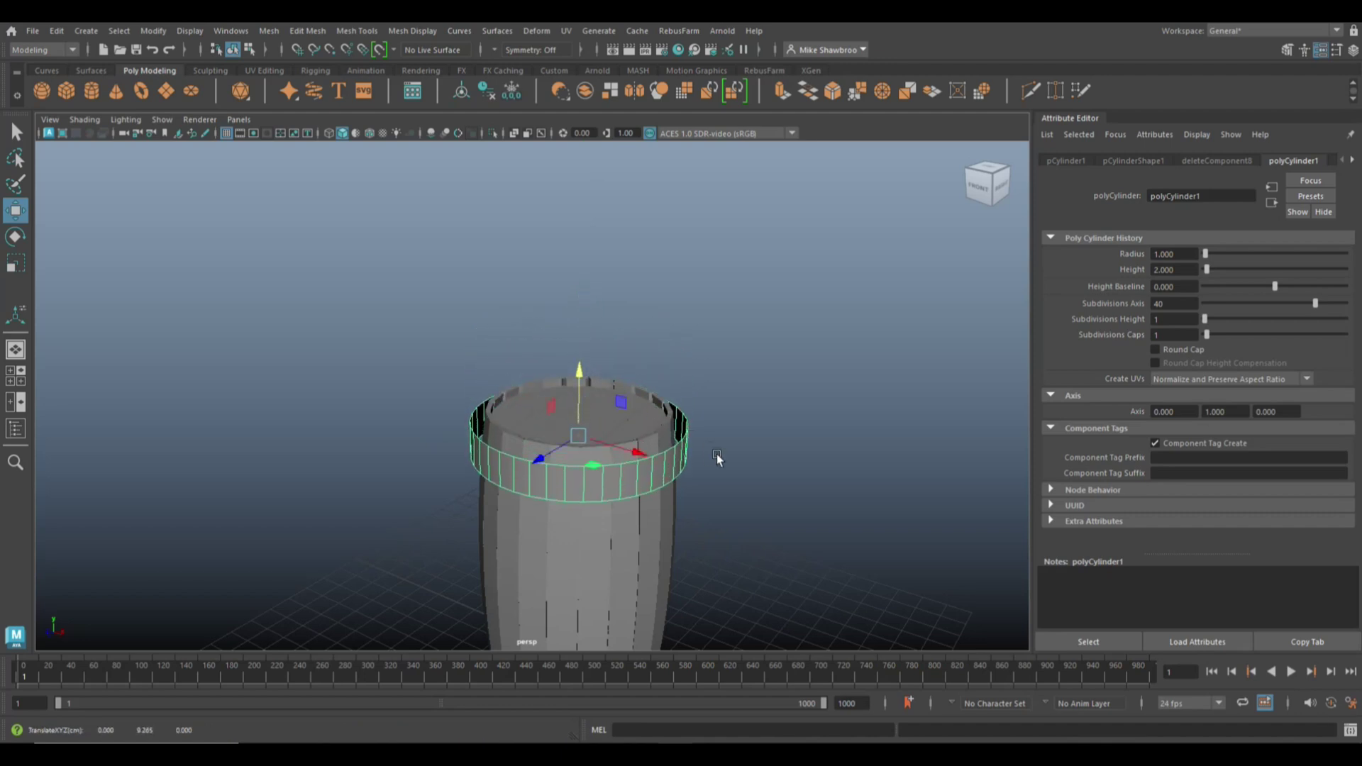
Step: Shrink the ring to about 3.45 in X and Z and flatten it into a narrow band fitting closely around the barrel
{"action": "scroll", "coordinate": [716, 454], "scroll_direction": "up", "scroll_amount": 3}
{"action": "middle_click_drag", "start_coordinate": [721, 492], "coordinate": [725, 390], "text": "alt"}
{"action": "left_click_drag", "start_coordinate": [726, 390], "coordinate": [745, 380], "text": "alt"}
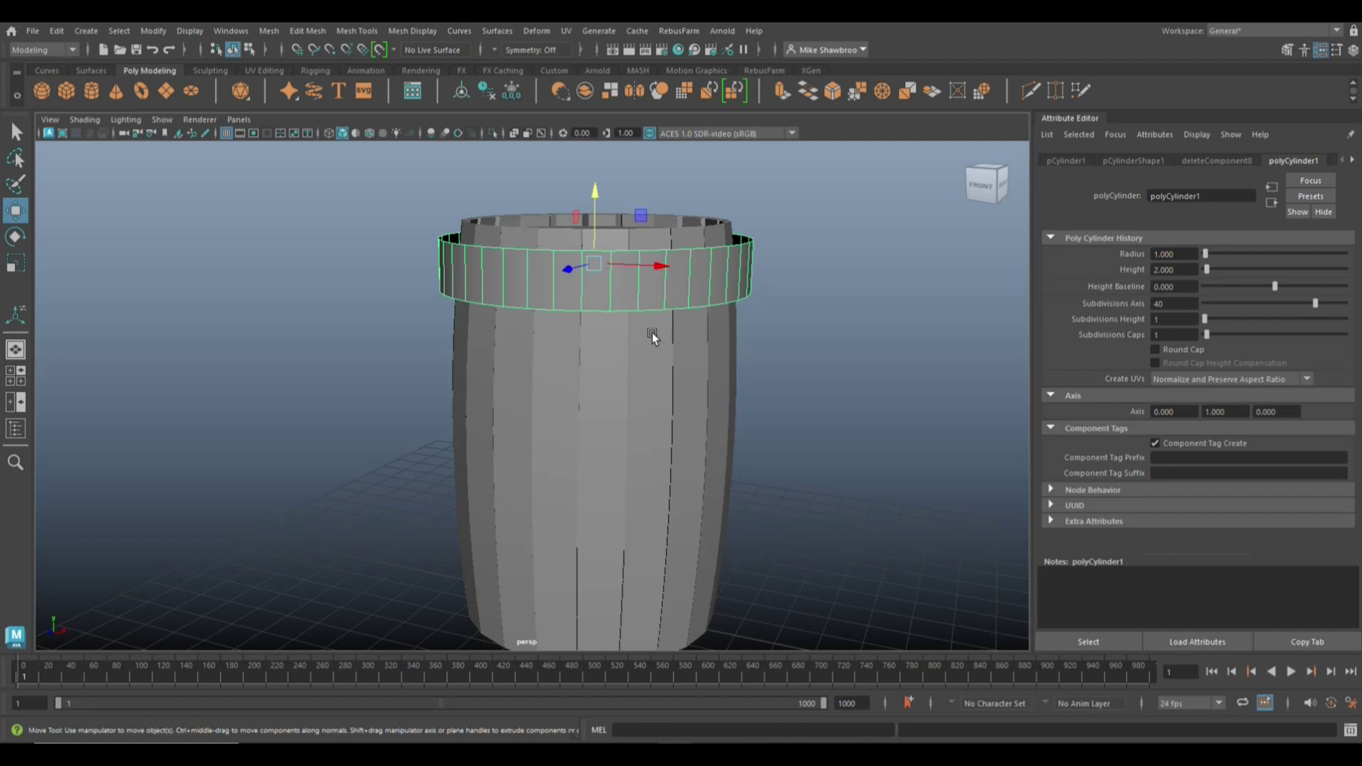
{"action": "key", "text": "r"}
{"action": "left_click_drag", "start_coordinate": [593, 262], "coordinate": [574, 275]}
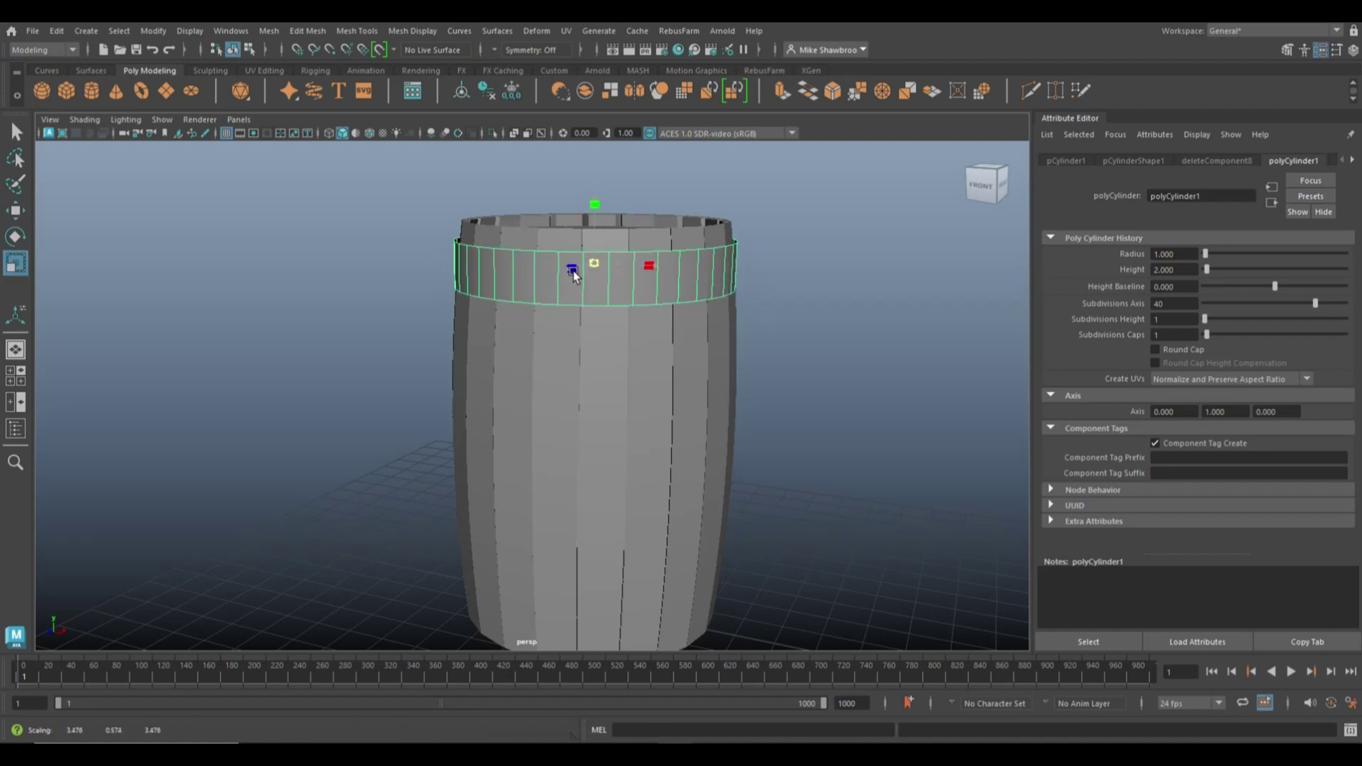
{"action": "left_click_drag", "start_coordinate": [596, 200], "coordinate": [593, 238]}
{"action": "scroll", "coordinate": [628, 326], "scroll_direction": "up", "scroll_amount": 6}
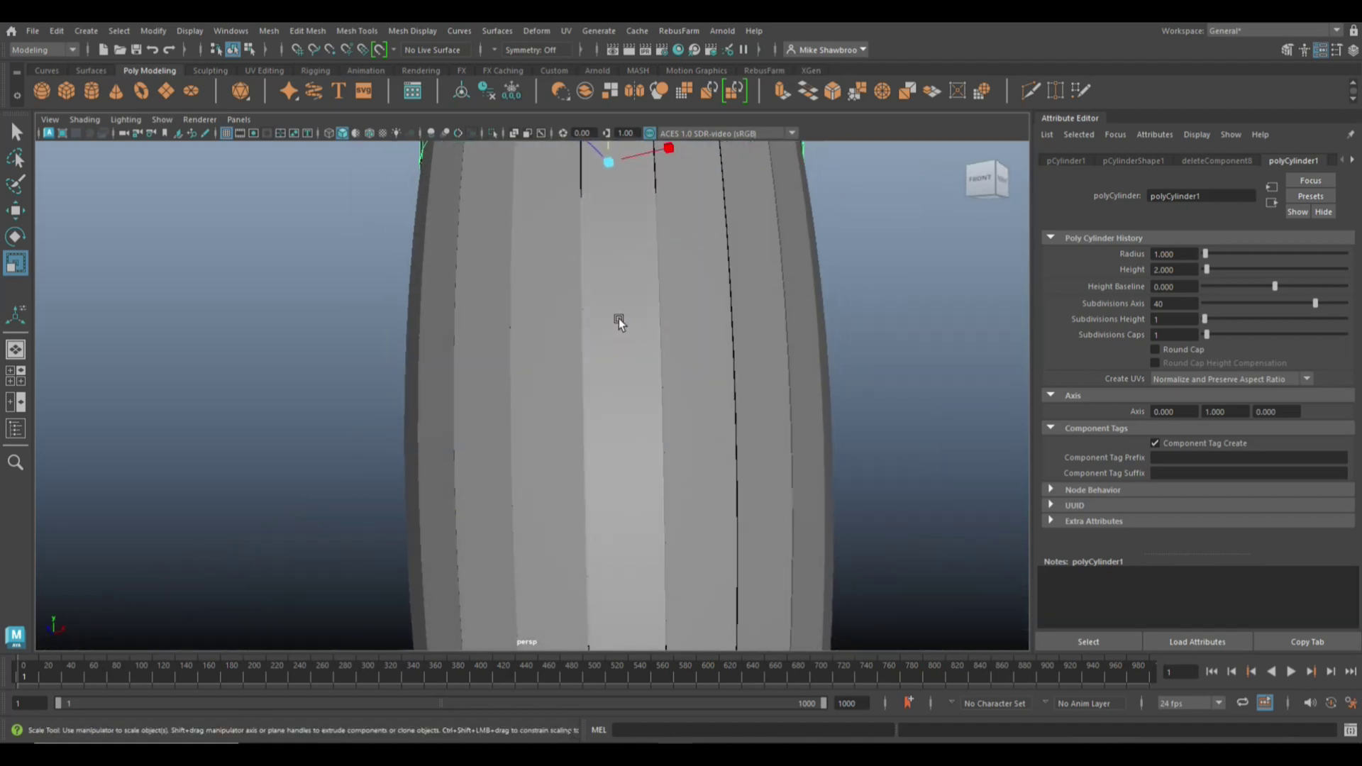
{"action": "scroll", "coordinate": [570, 420], "scroll_direction": "down", "scroll_amount": 5}
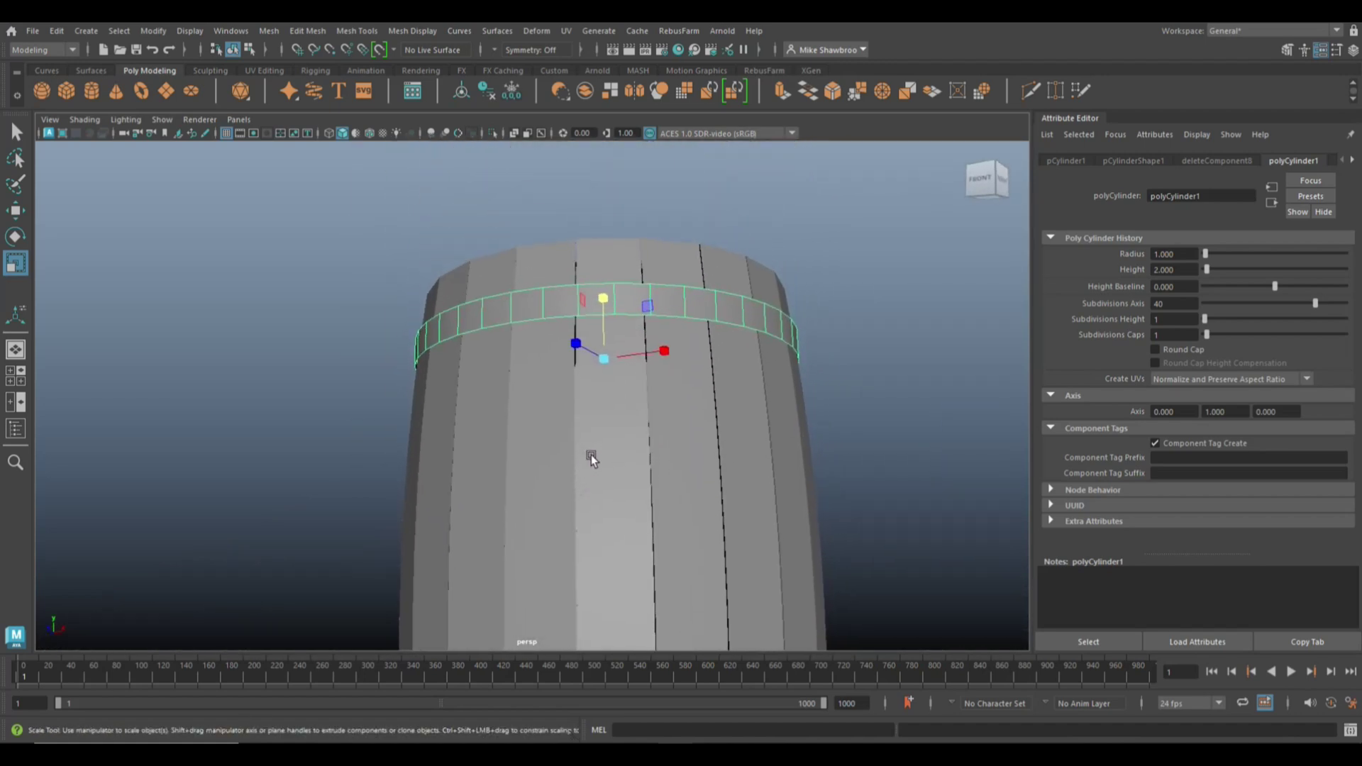
{"action": "scroll", "coordinate": [590, 446], "scroll_direction": "up", "scroll_amount": 5}
{"action": "left_click_drag", "start_coordinate": [653, 334], "coordinate": [651, 335]}
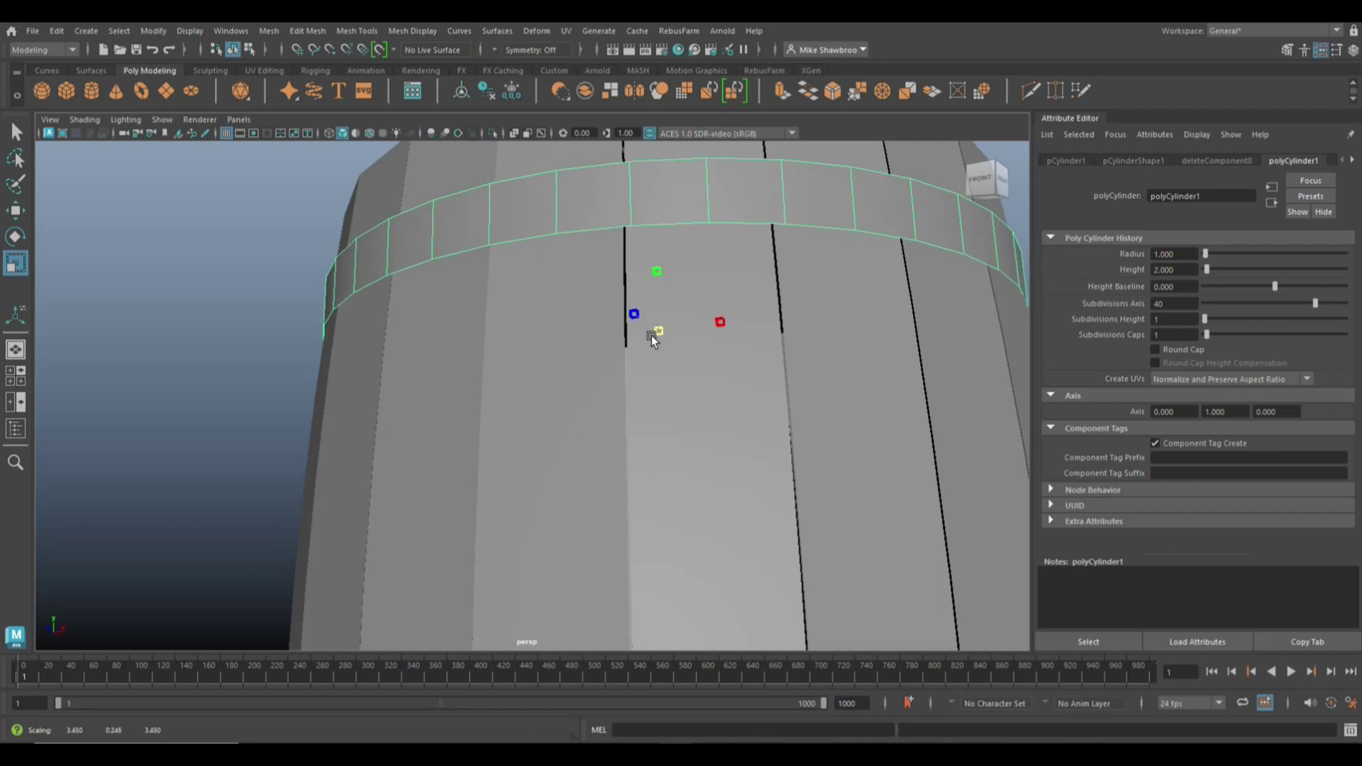
Step: Scale the ring's upper edge loop slightly inward to follow the barrel's taper, and return to selecting the whole ring
{"action": "scroll", "coordinate": [641, 383], "scroll_direction": "down", "scroll_amount": 5}
{"action": "left_click_drag", "start_coordinate": [642, 383], "coordinate": [490, 156], "text": "alt"}
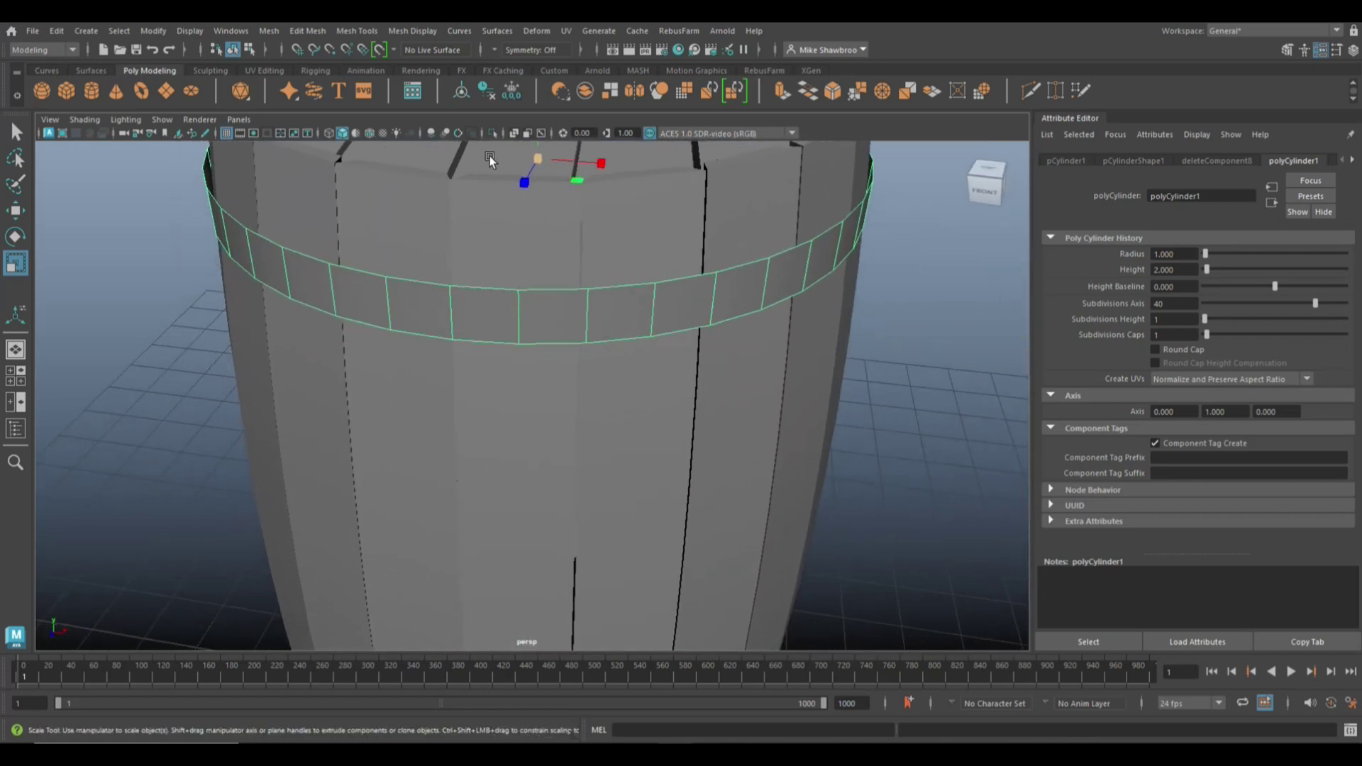
{"action": "right_click_drag", "start_coordinate": [416, 279], "coordinate": [424, 253]}
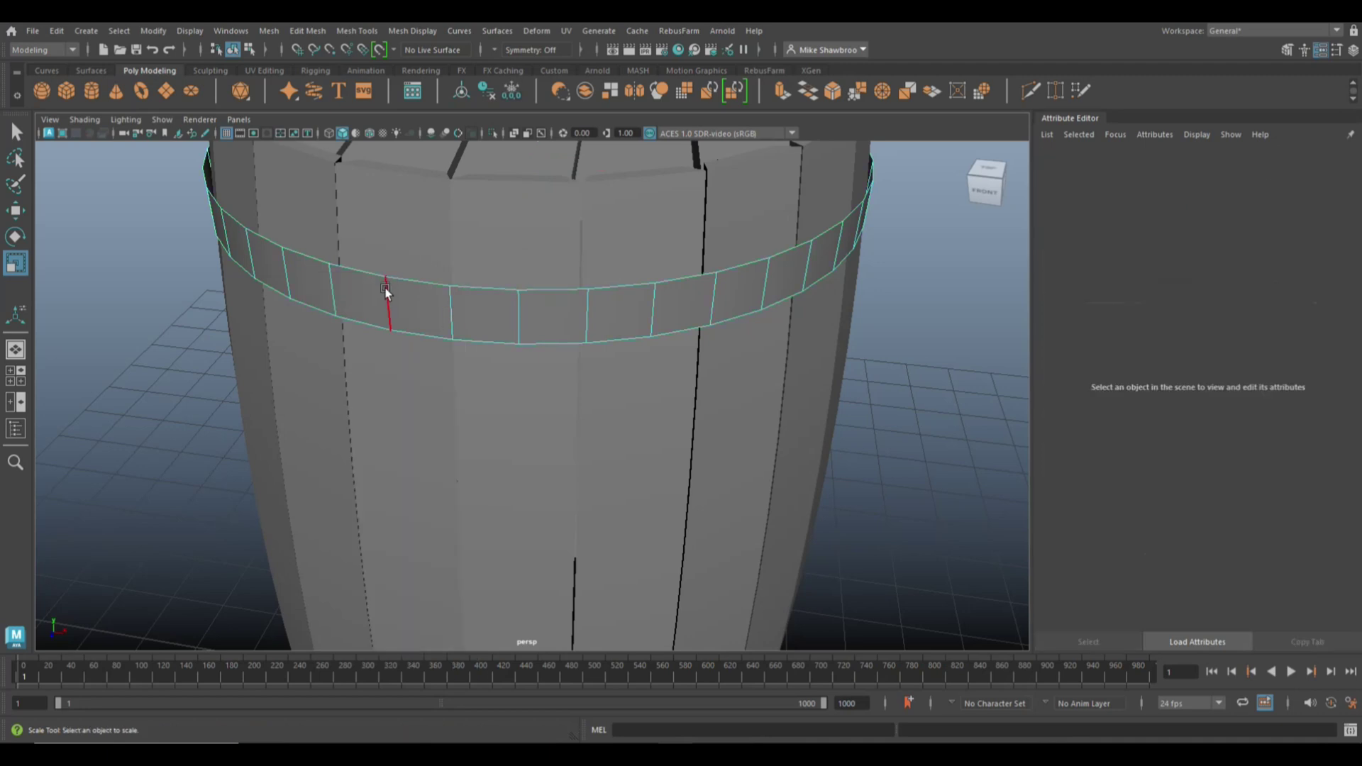
{"action": "left_click", "coordinate": [363, 276]}
{"action": "key", "text": "Caps_Lock"}
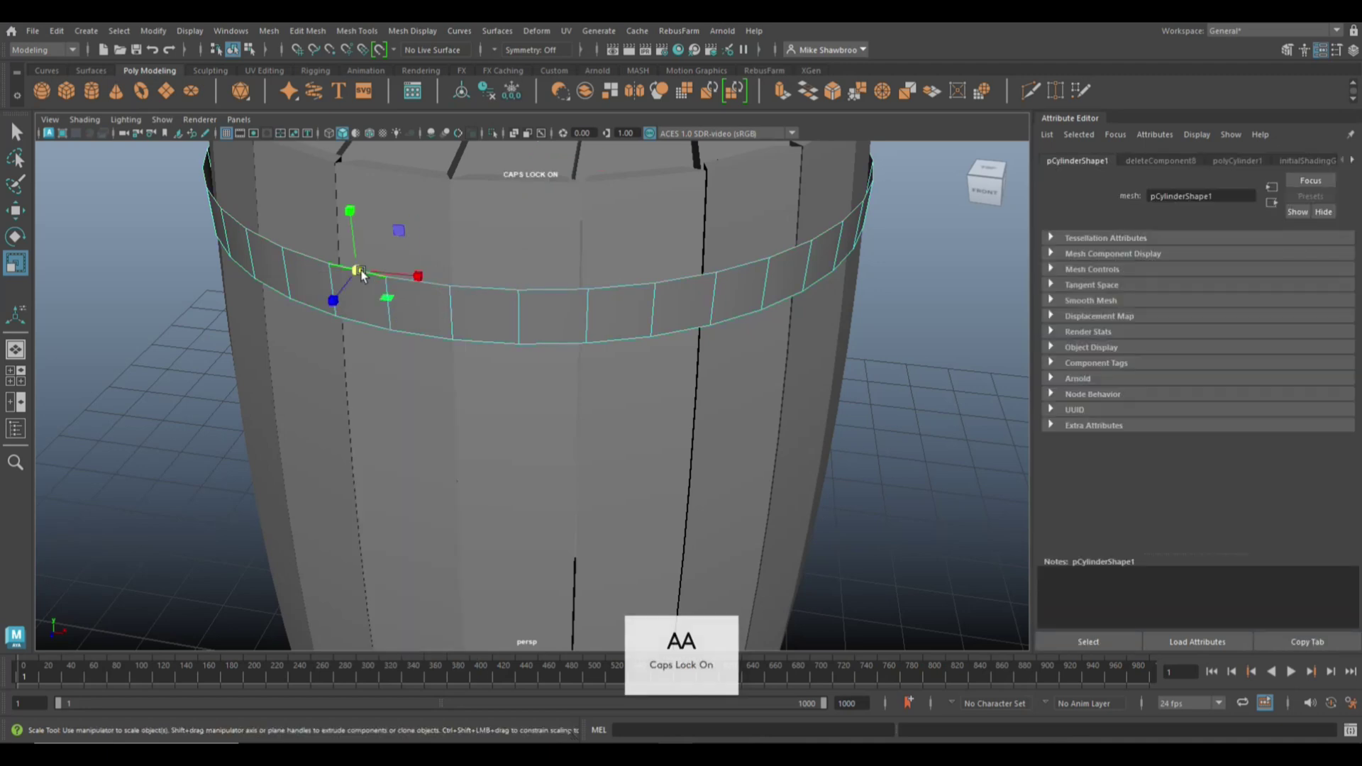
{"action": "left_click", "coordinate": [456, 343]}
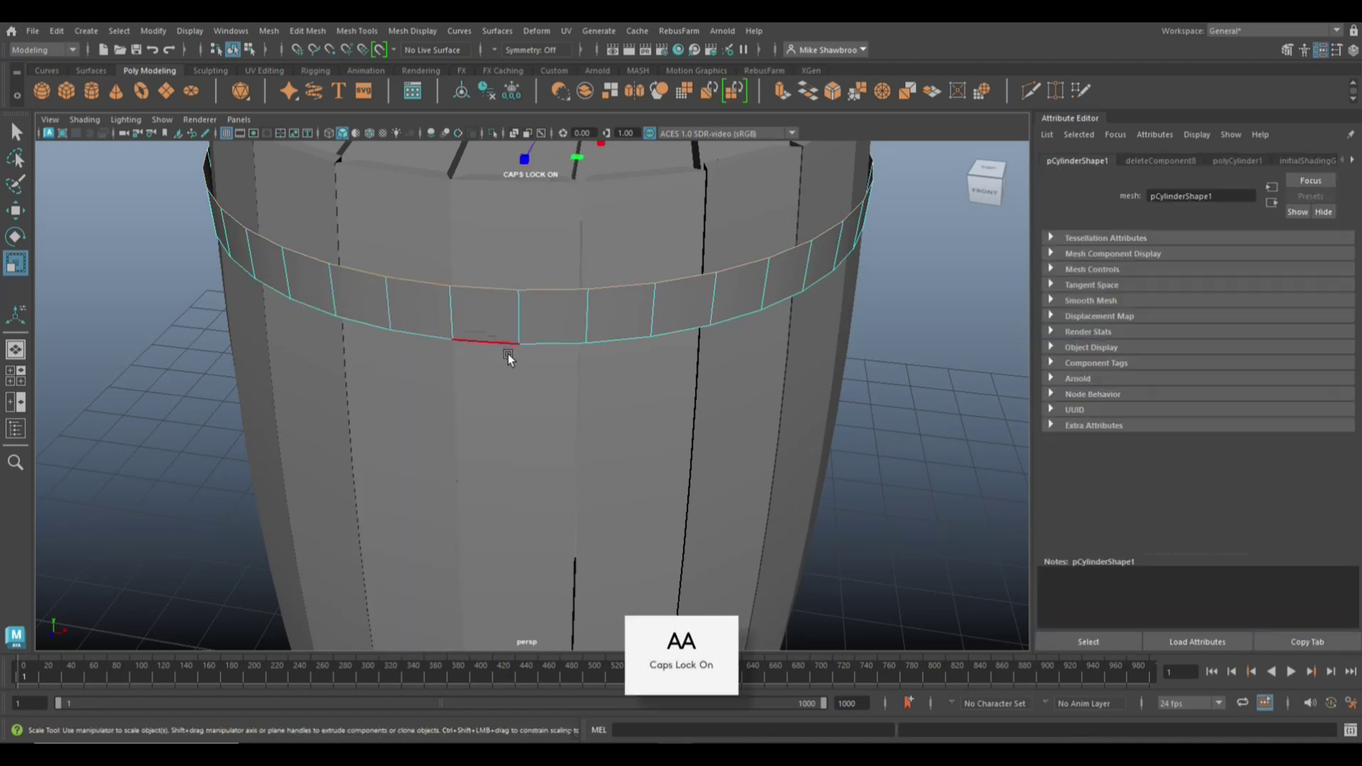
{"action": "key", "text": "Caps_Lock"}
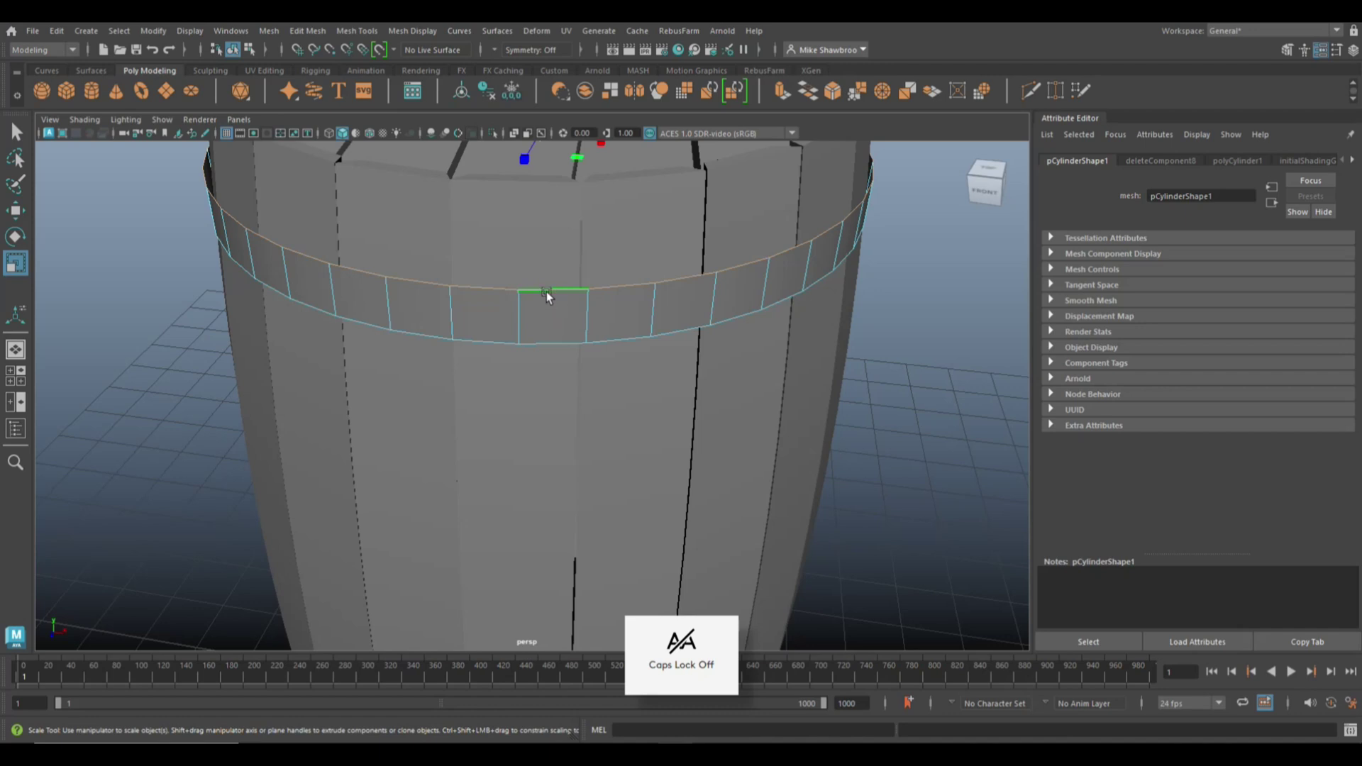
{"action": "left_click_drag", "start_coordinate": [546, 291], "coordinate": [532, 219], "text": "alt"}
{"action": "right_click_drag", "start_coordinate": [533, 337], "coordinate": [631, 316]}
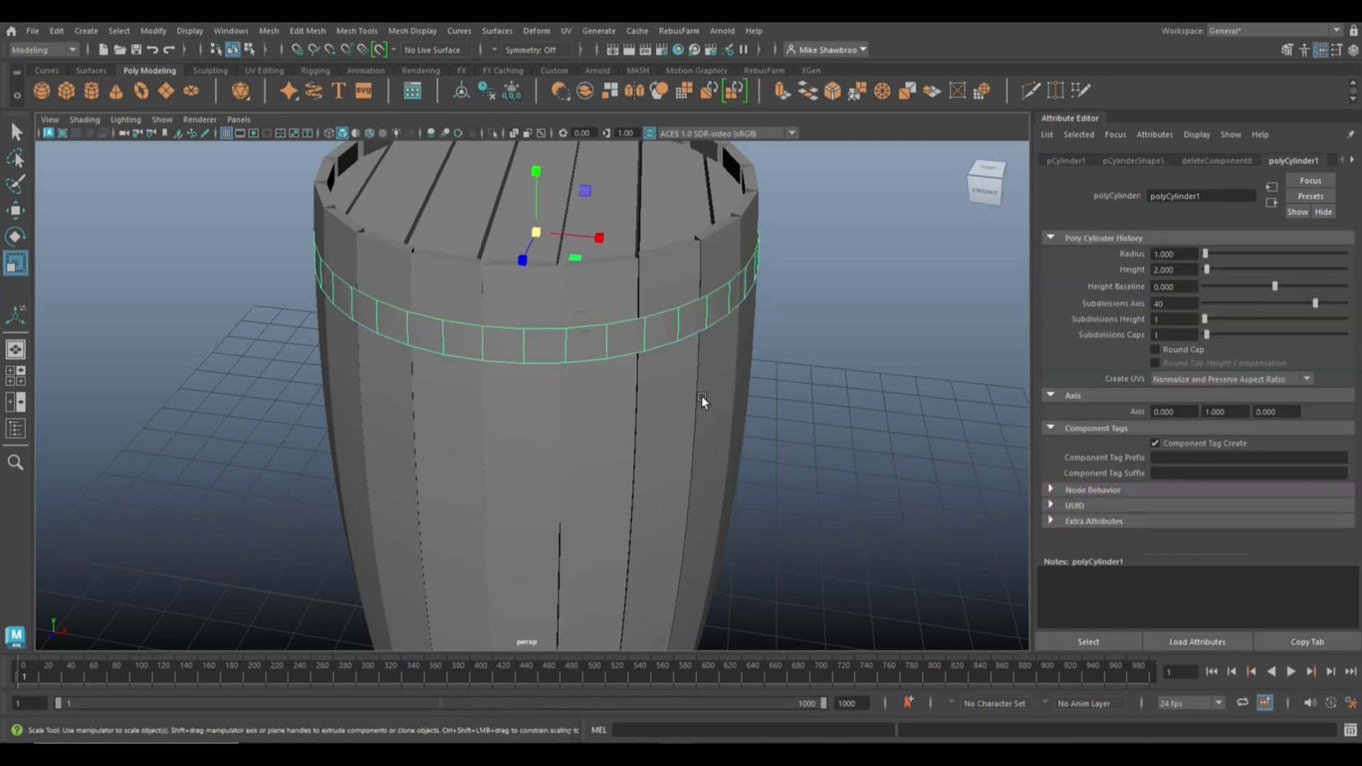
Step: Extrude all of the ring's faces outward with a thickness of 0.05
{"action": "key", "text": "ctrl+e"}
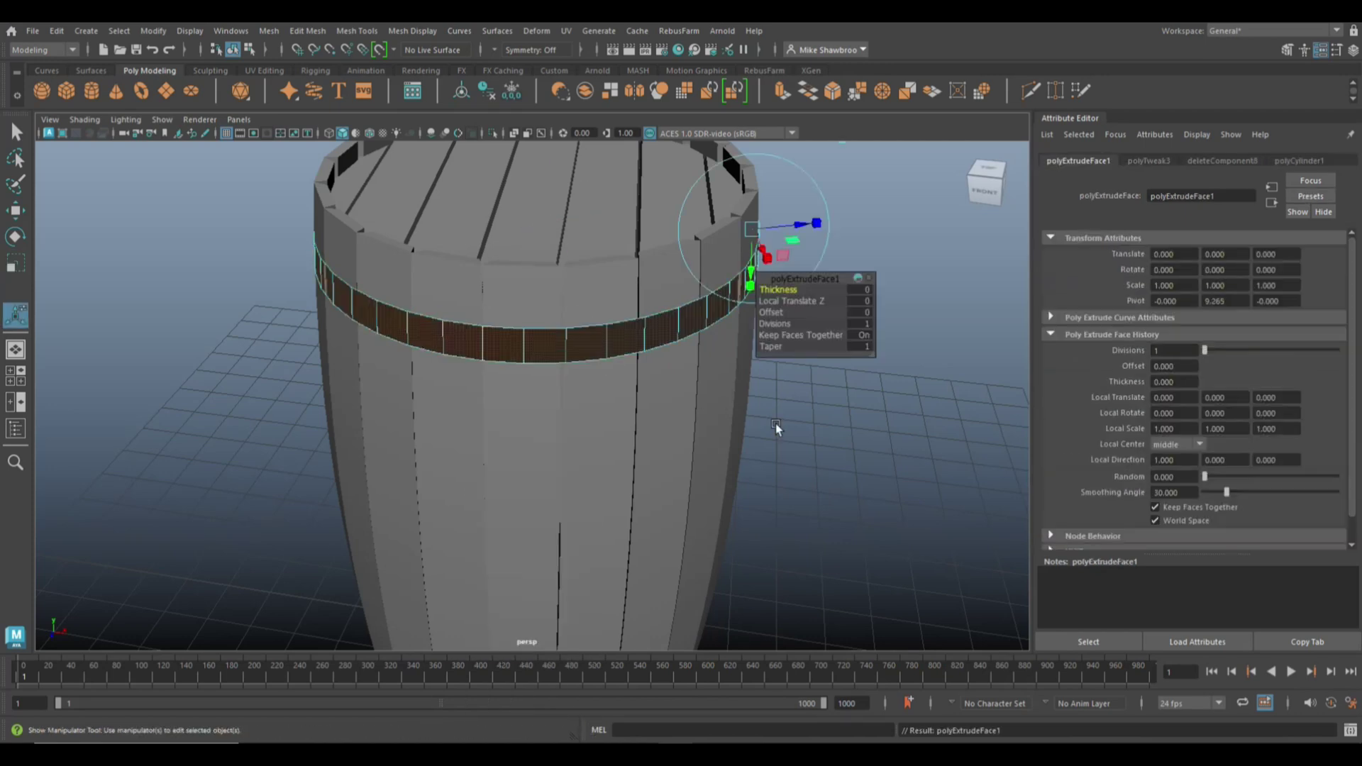
{"action": "left_click", "coordinate": [865, 290]}
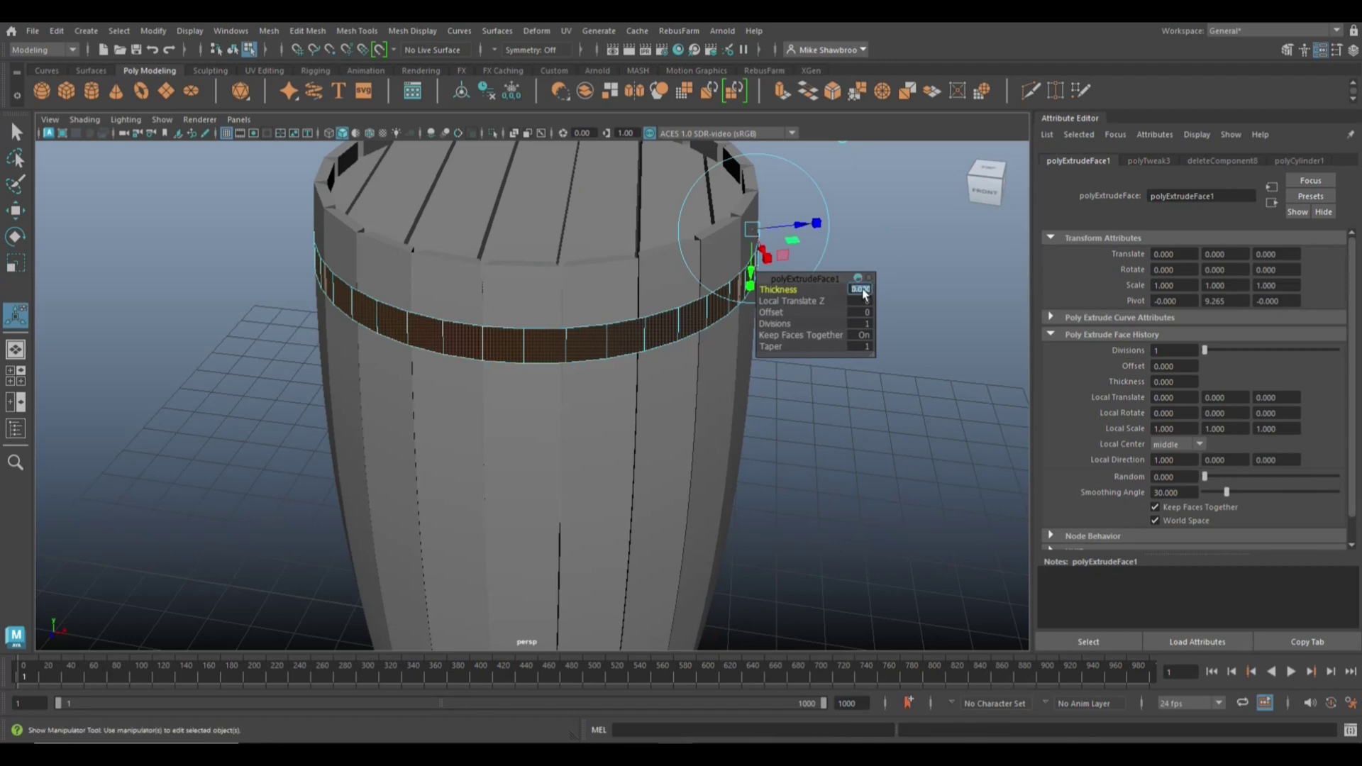
{"action": "type", "text": "0"}
{"action": "key", "text": "Return"}
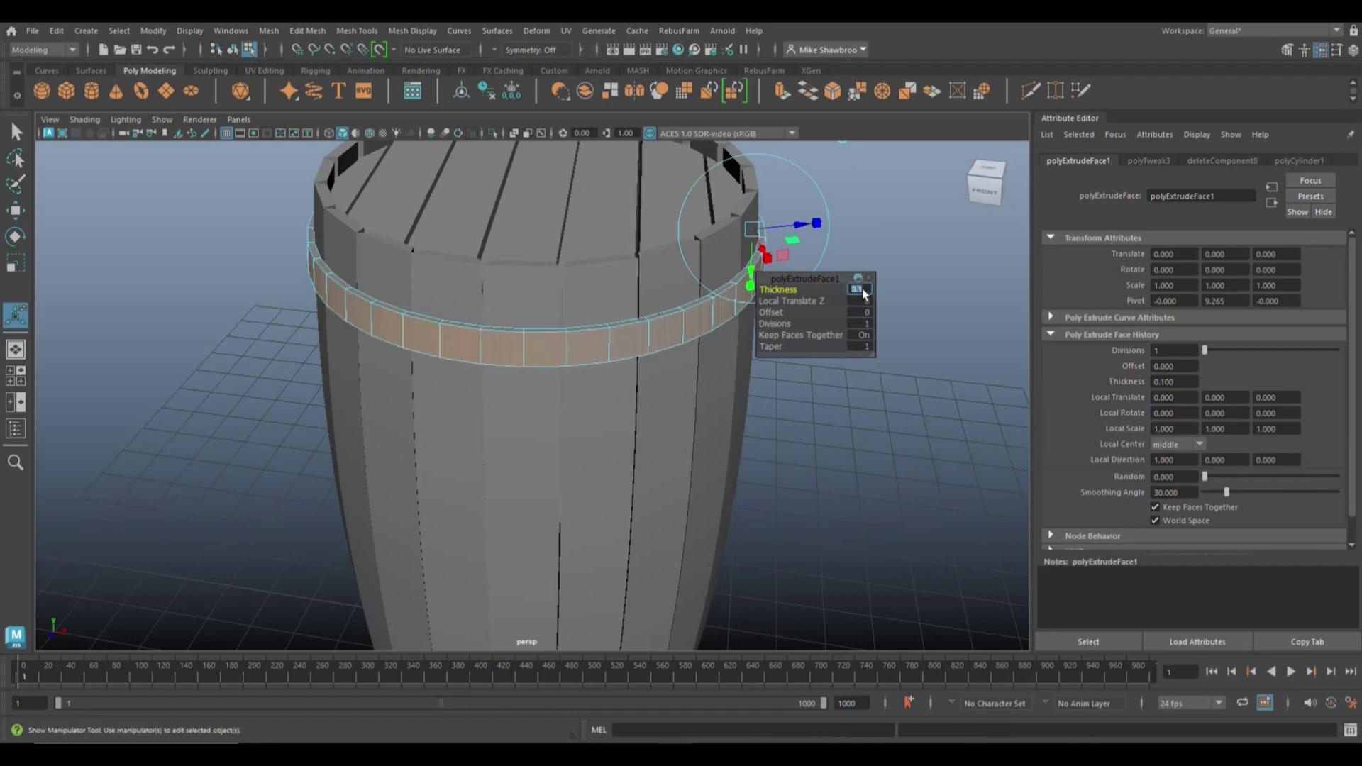
{"action": "key", "text": "Return"}
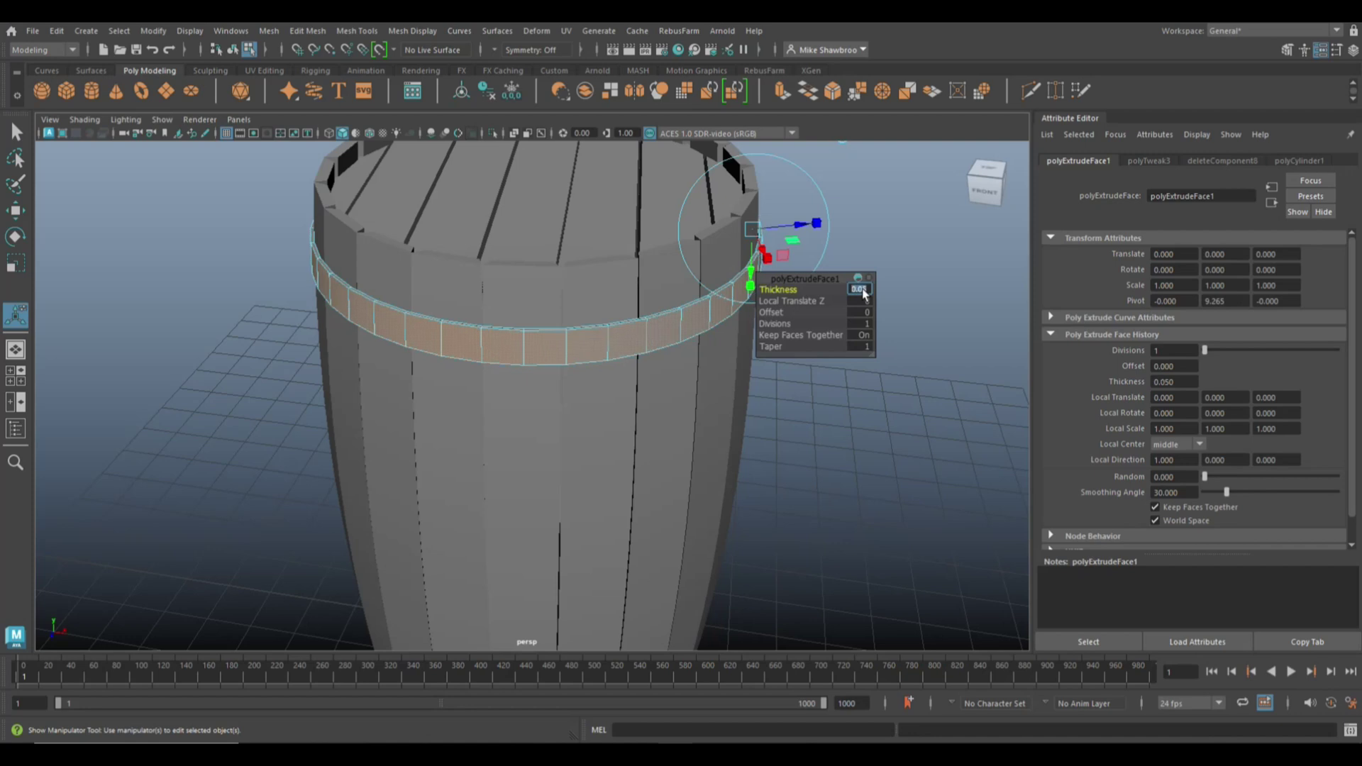
{"action": "left_click", "coordinate": [831, 445]}
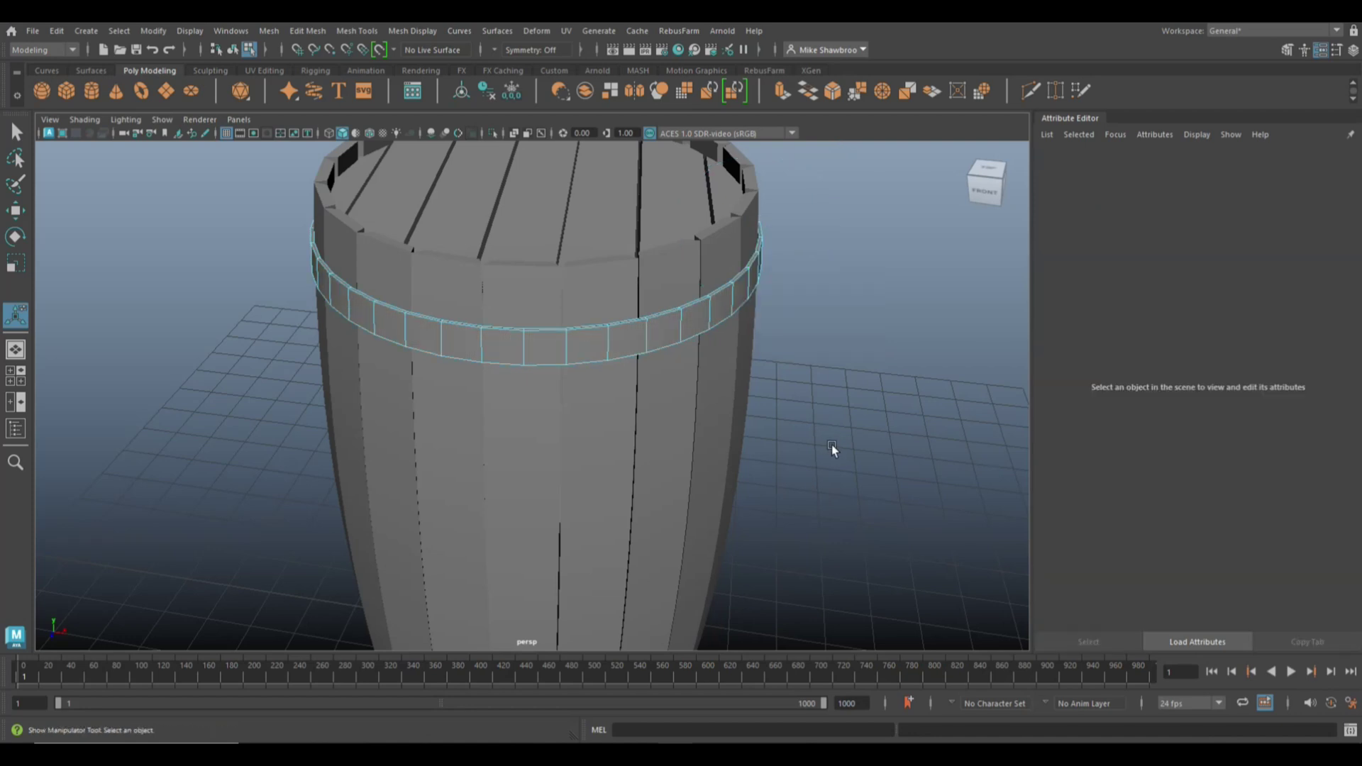
Step: Insert edge loops close to the ring's upper and lower borders, using the Equal distance from edge option
{"action": "mouse_move", "coordinate": [832, 445]}
{"action": "left_mouse_down", "text": "alt"}
{"action": "mouse_move", "coordinate": [833, 416]}
{"action": "mouse_move", "coordinate": [839, 465]}
{"action": "left_mouse_up", "text": "alt"}
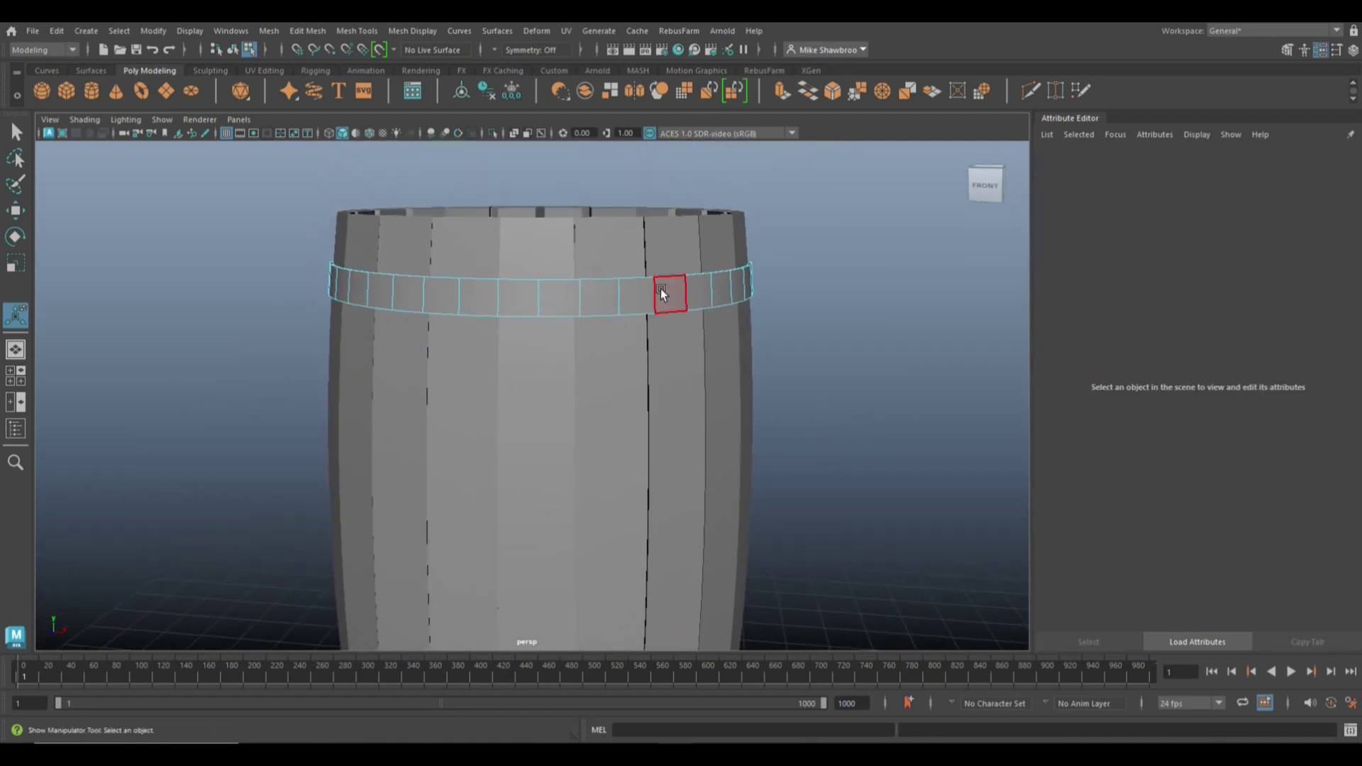
{"action": "right_click_drag", "start_coordinate": [661, 288], "coordinate": [705, 271]}
{"action": "left_click_drag", "start_coordinate": [794, 341], "coordinate": [798, 385], "text": "alt"}
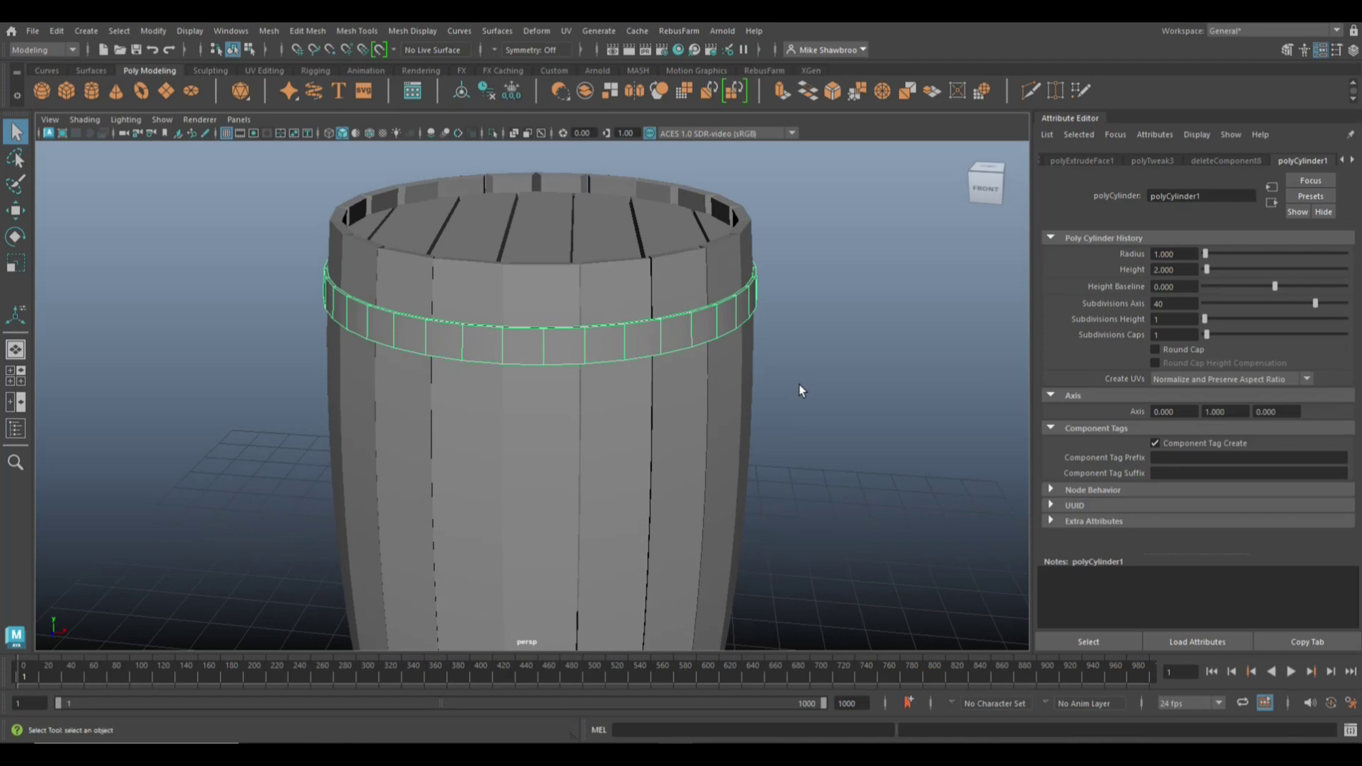
{"action": "key", "text": "ctrl+shift+e"}
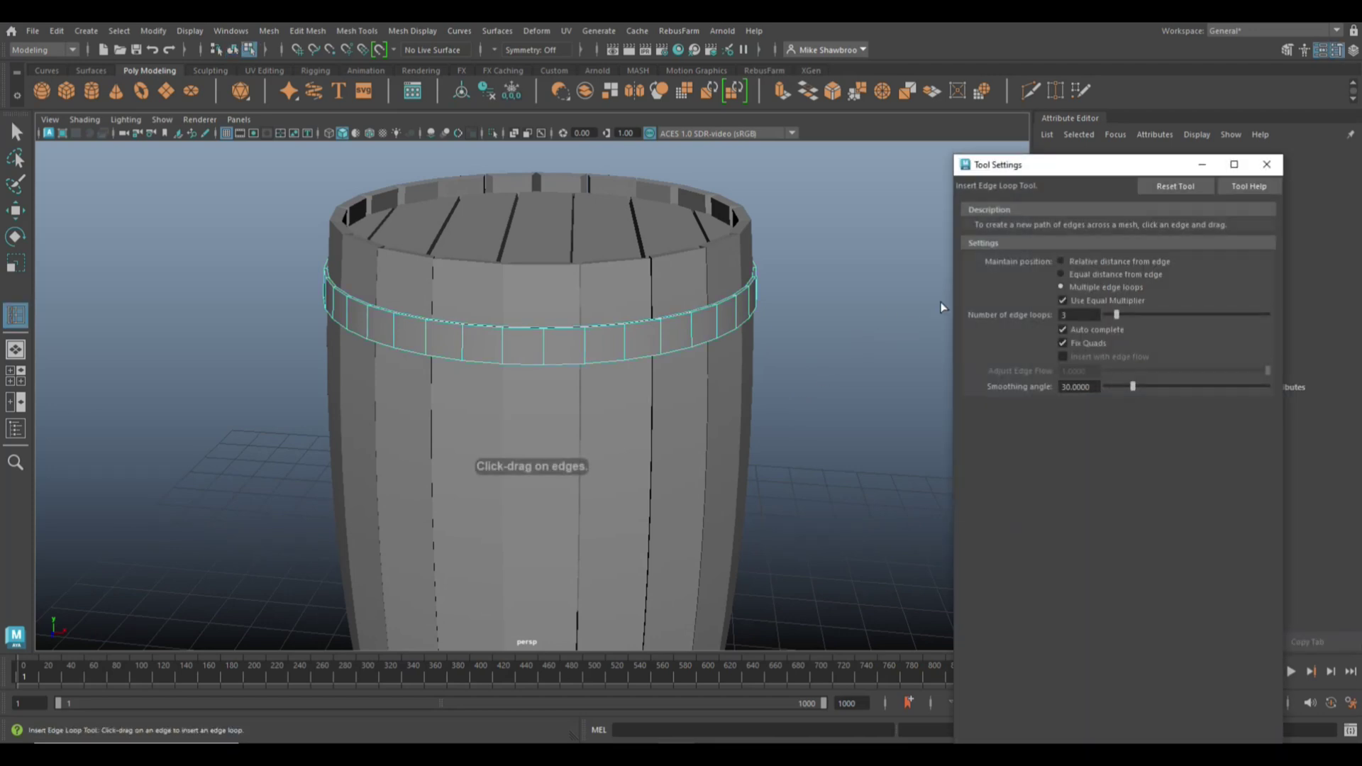
{"action": "left_click", "coordinate": [1060, 275]}
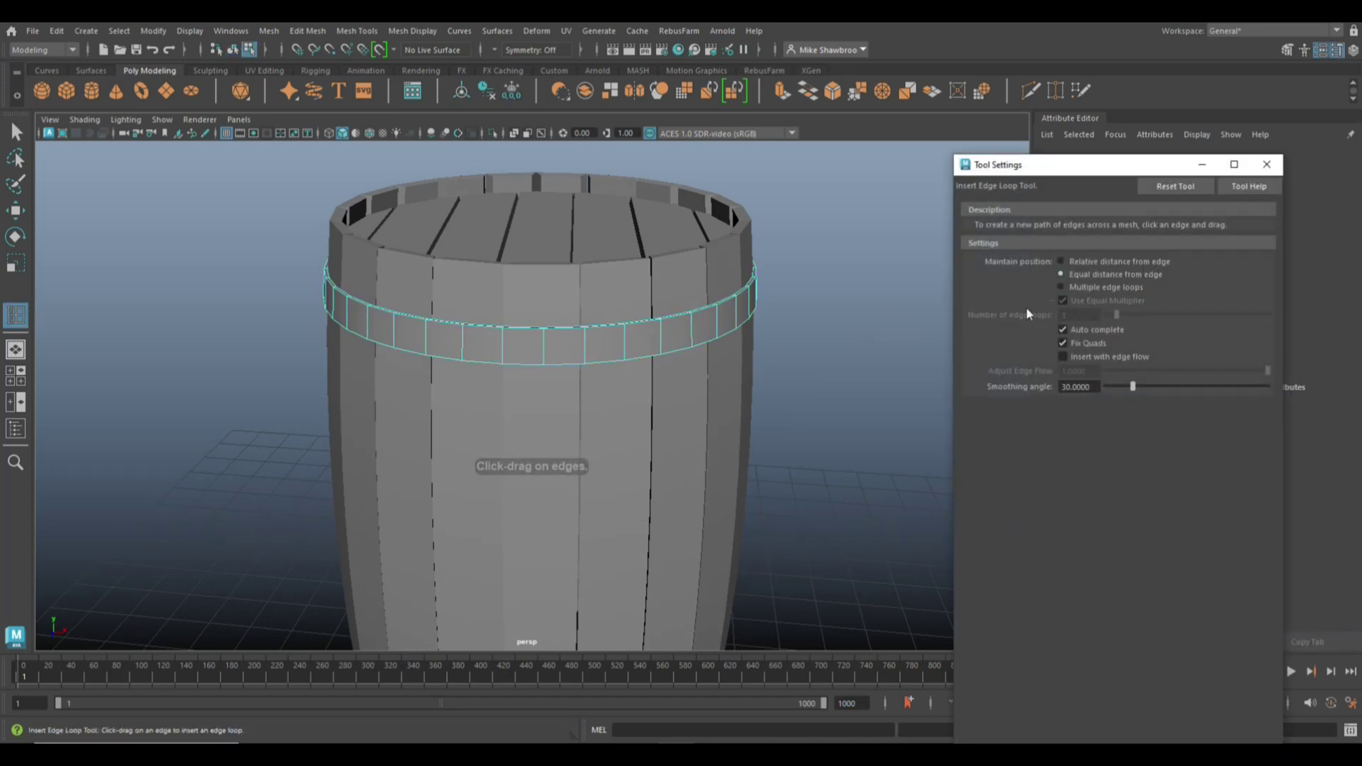
{"action": "left_click_drag", "start_coordinate": [542, 339], "coordinate": [546, 361]}
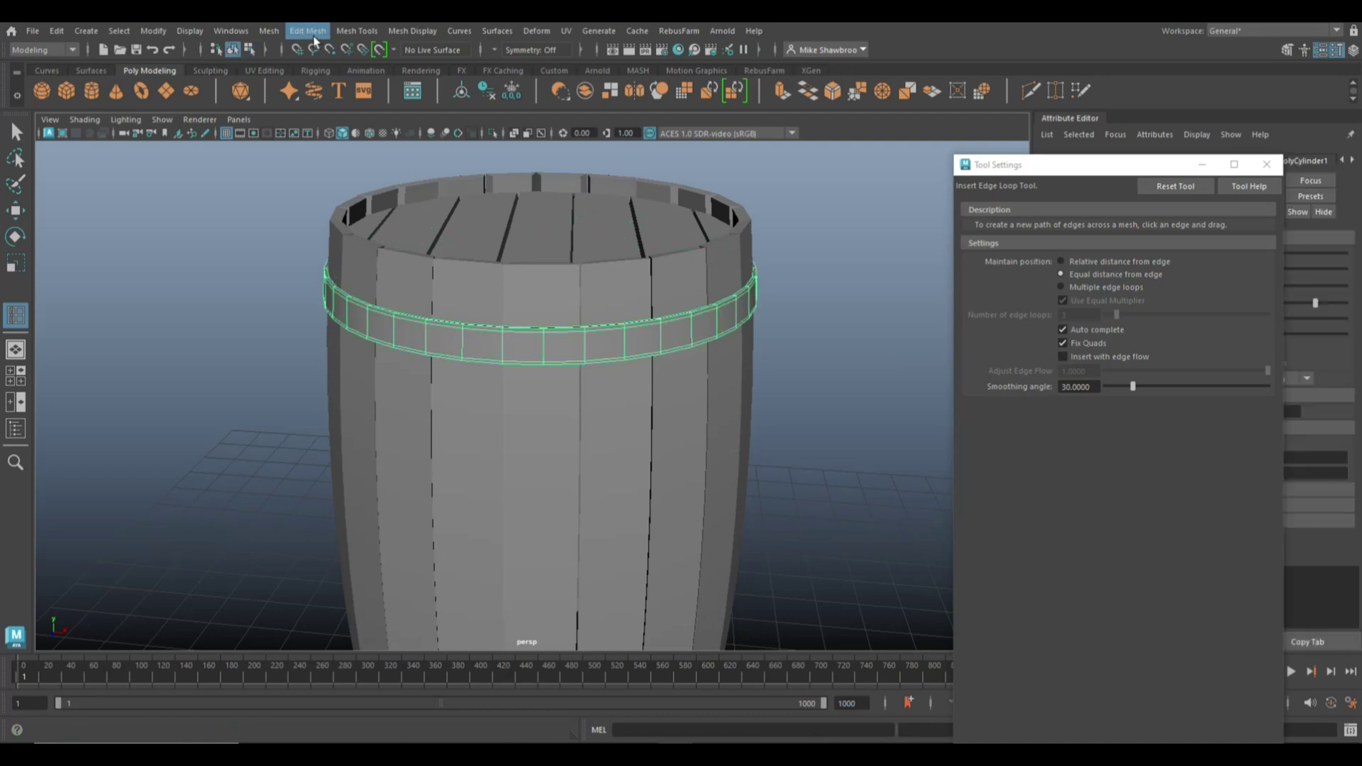
Step: Try to smooth the ring's mesh
{"action": "left_click", "coordinate": [270, 32]}
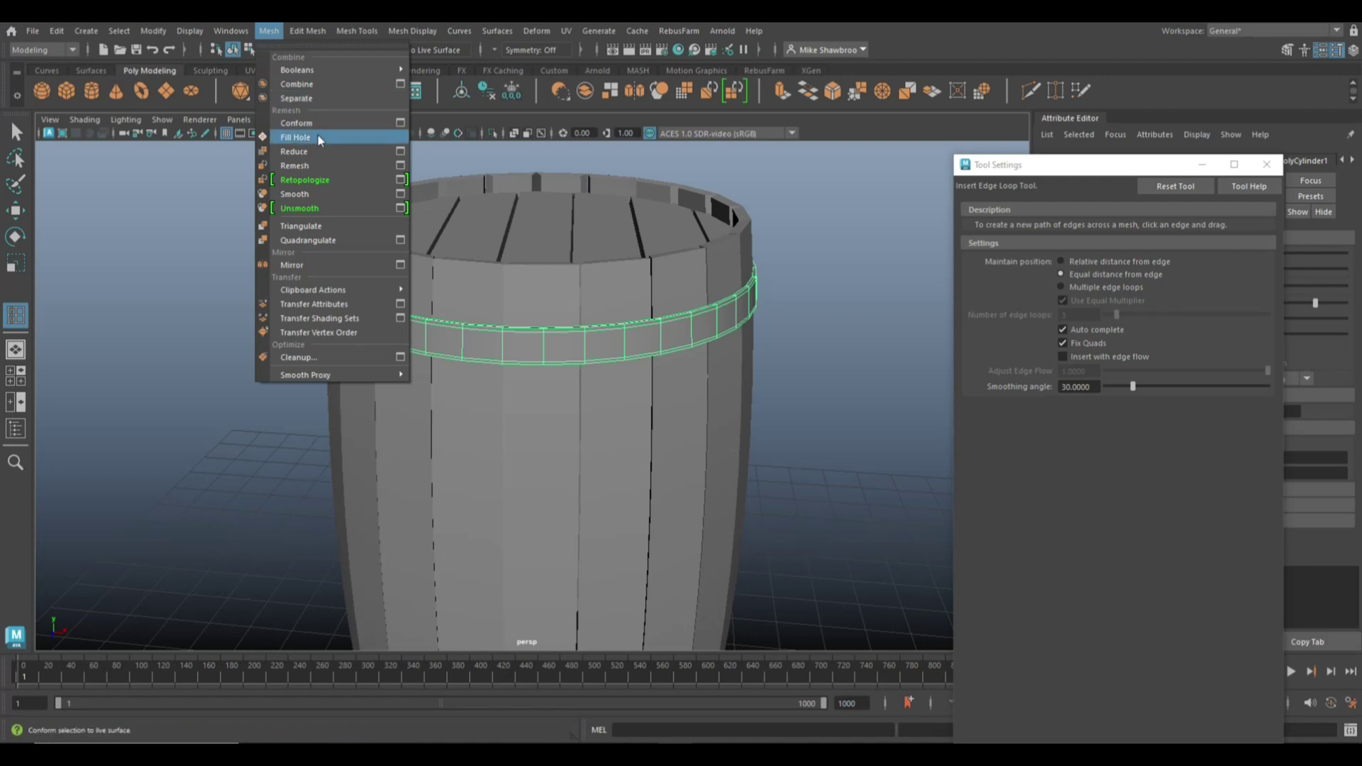
{"action": "left_click", "coordinate": [306, 198]}
{"action": "key", "text": "t"}
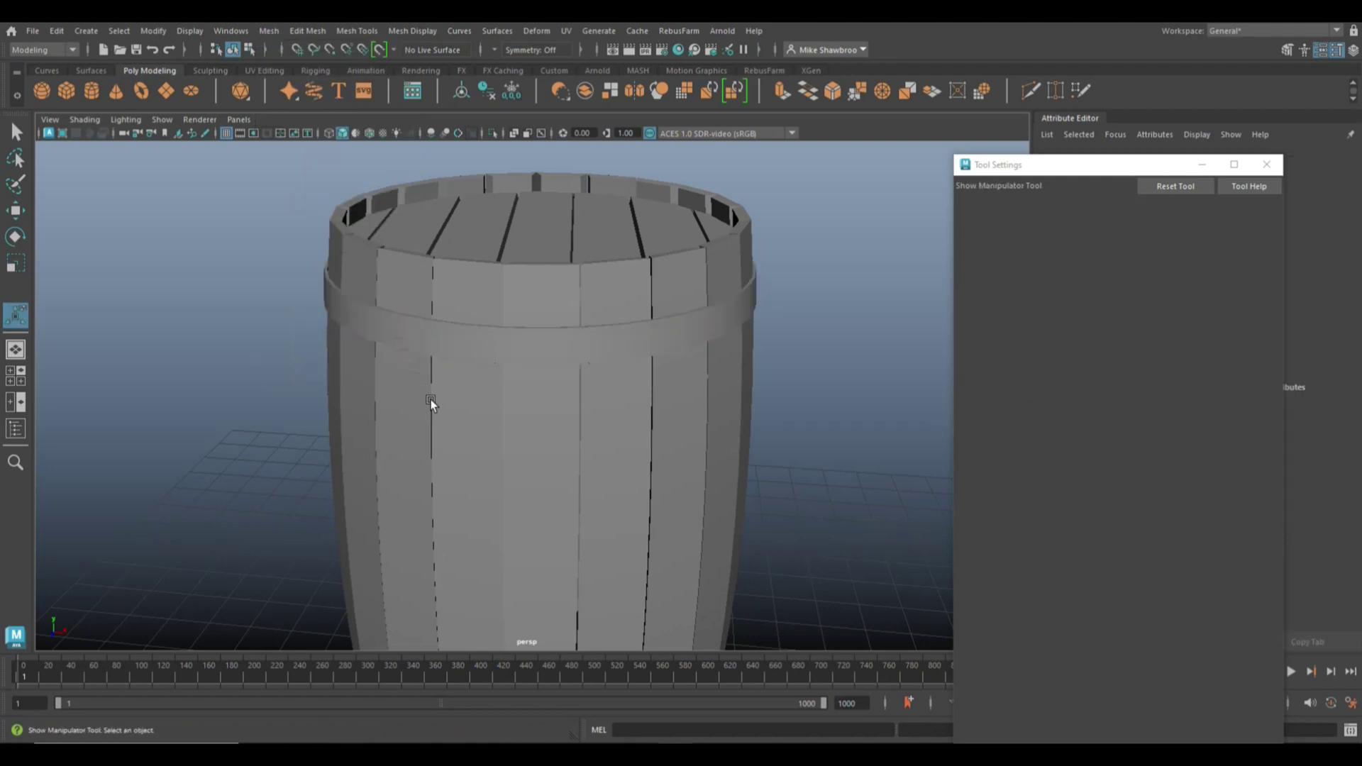
Step: Duplicate the ring and rotate the copy by -180° around Z to turn it upside down
{"action": "left_click", "coordinate": [413, 330]}
{"action": "scroll", "coordinate": [652, 397], "scroll_direction": "down", "scroll_amount": 3}
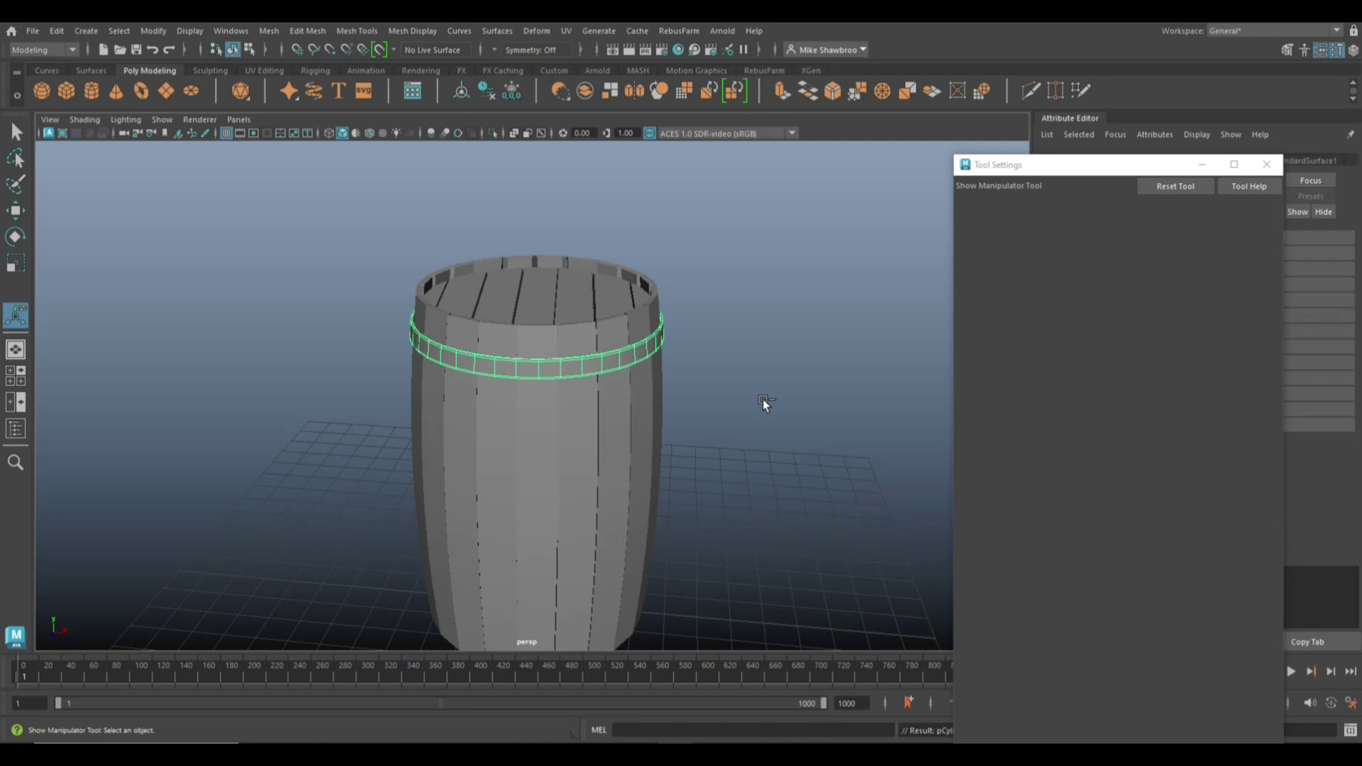
{"action": "key", "text": "e"}
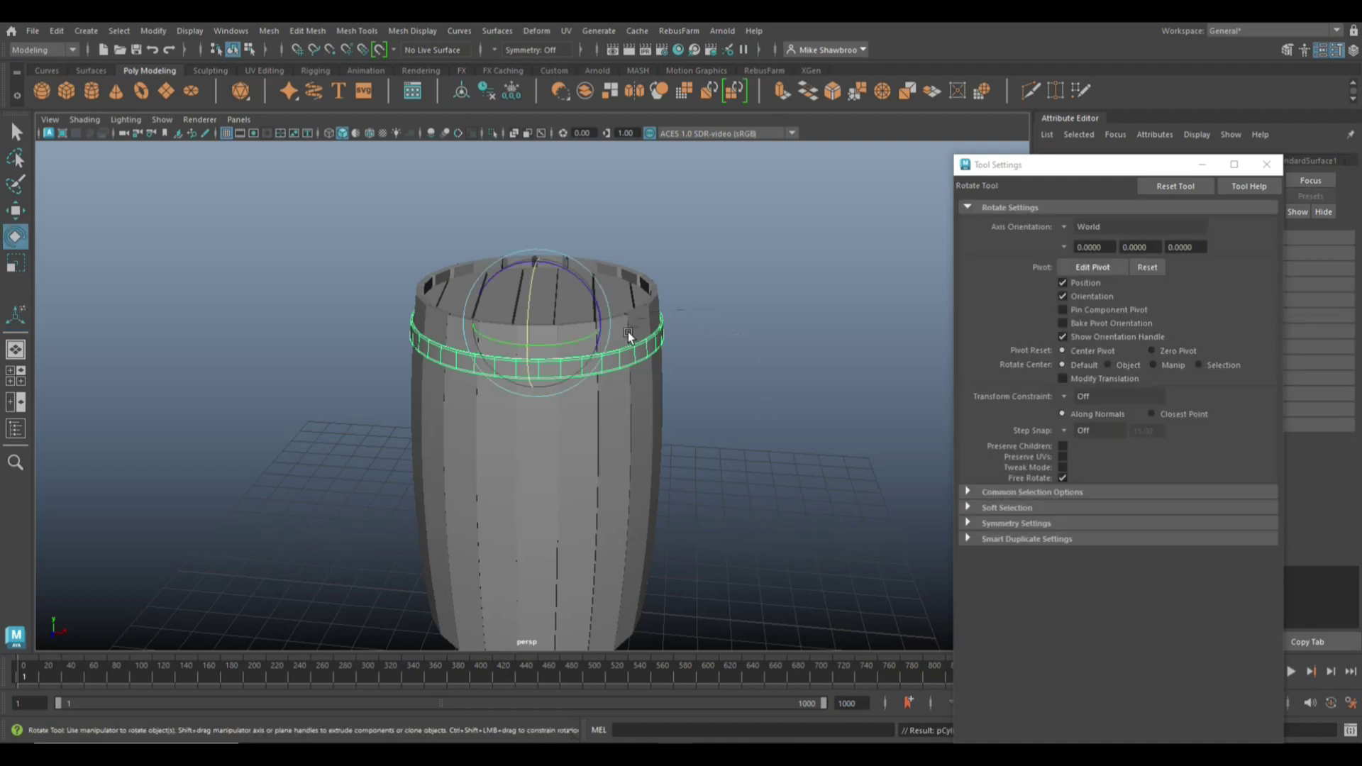
{"action": "key", "text": "j"}
{"action": "left_click_drag", "start_coordinate": [563, 269], "coordinate": [679, 452]}
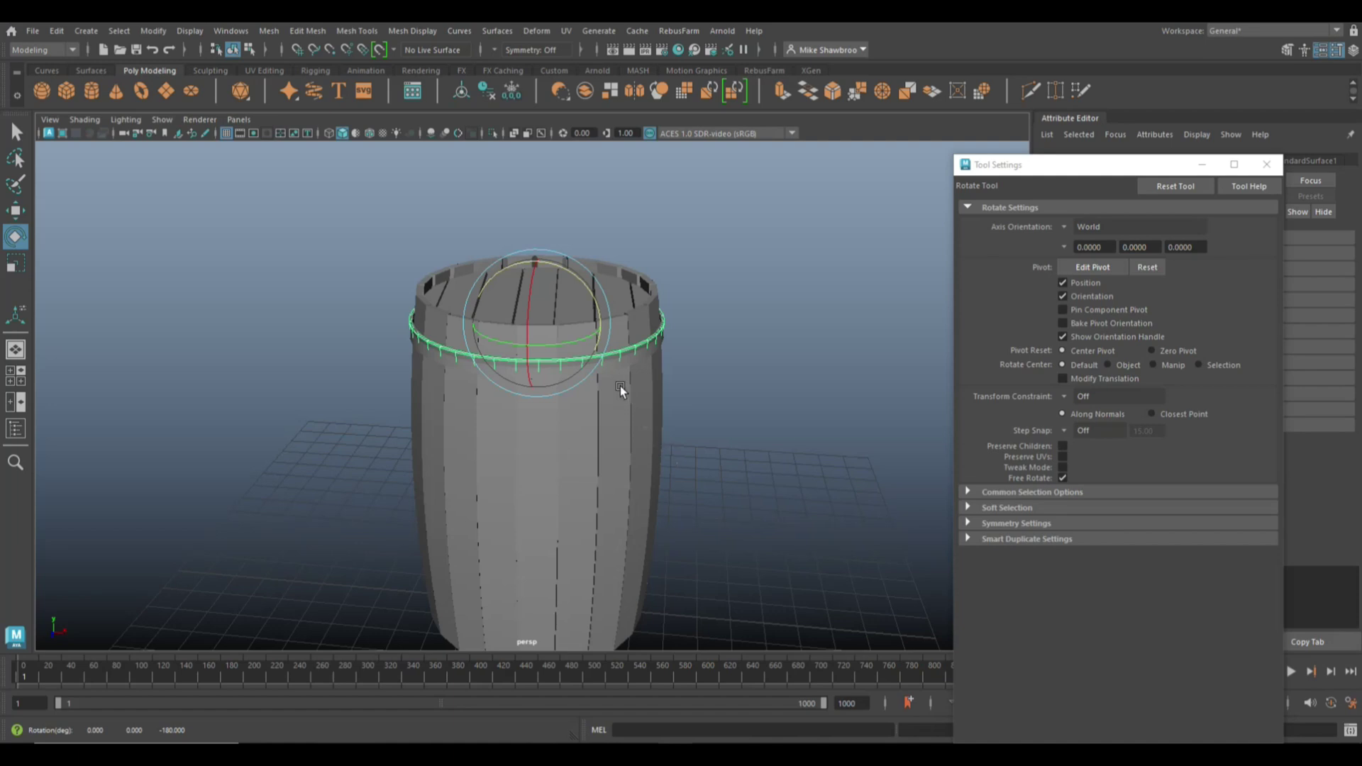
Step: Move the flipped ring copy down along Y to sit just above the barrel's bottom edge
{"action": "key", "text": "w"}
{"action": "left_click_drag", "start_coordinate": [532, 270], "coordinate": [537, 522]}
{"action": "middle_click_drag", "start_coordinate": [598, 544], "coordinate": [605, 323], "text": "alt"}
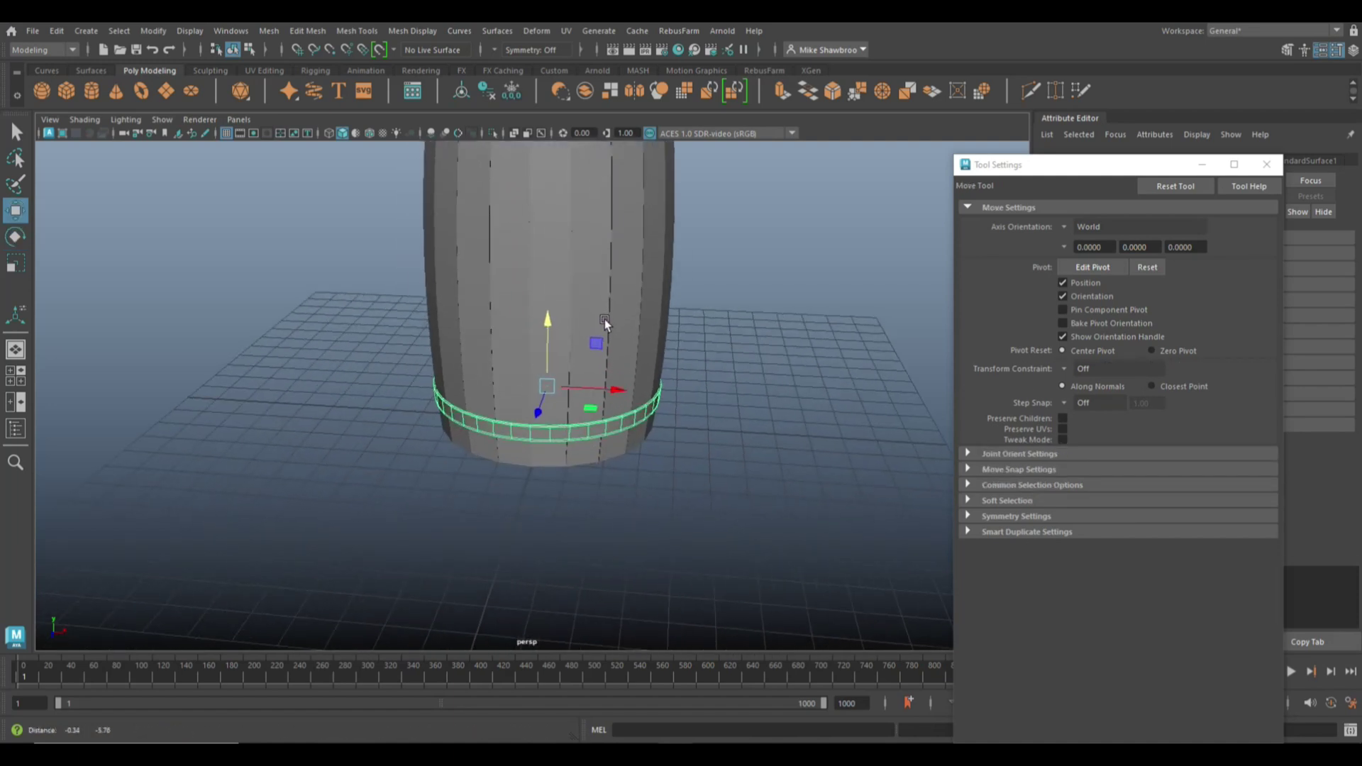
{"action": "right_click_drag", "start_coordinate": [604, 319], "coordinate": [709, 404], "text": "alt"}
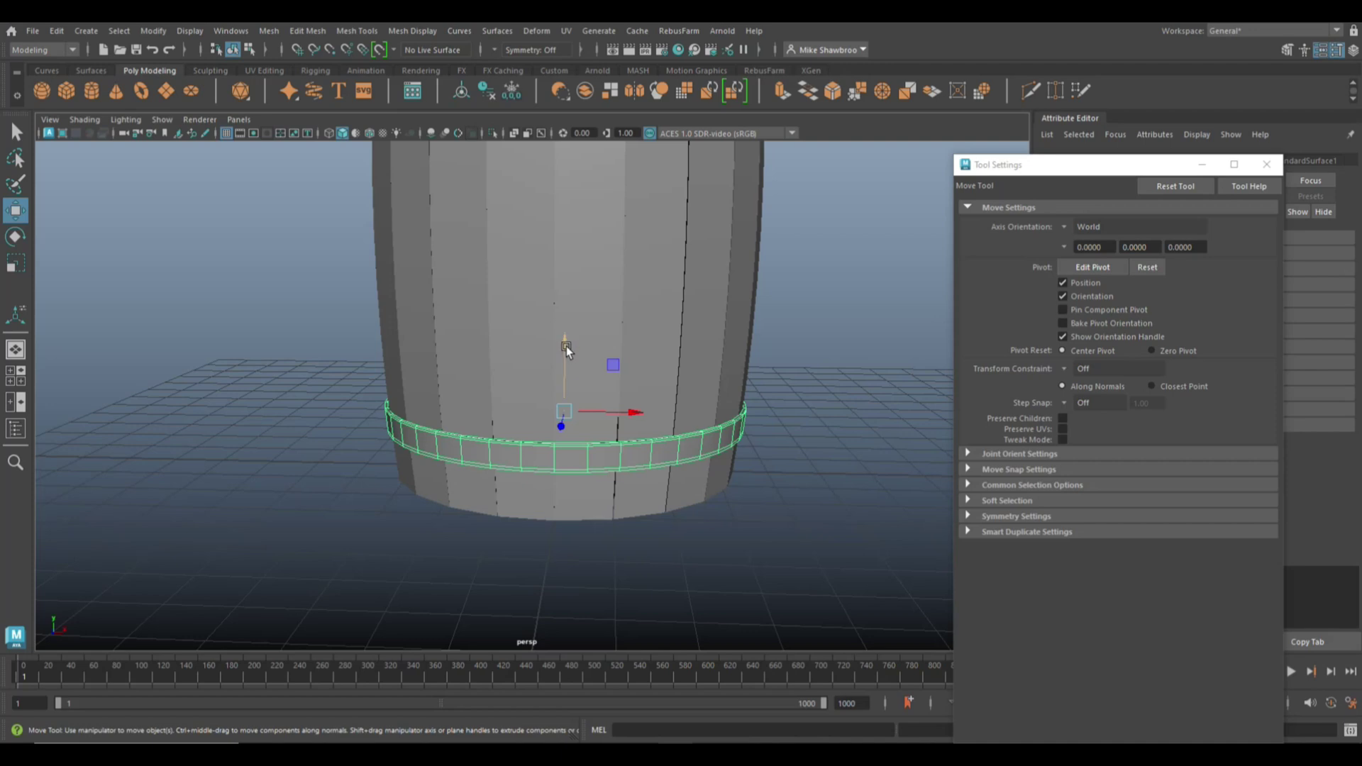
{"action": "mouse_move", "coordinate": [566, 346]}
{"action": "left_mouse_down"}
{"action": "mouse_move", "coordinate": [567, 372]}
{"action": "mouse_move", "coordinate": [573, 355]}
{"action": "left_mouse_up"}
{"action": "scroll", "coordinate": [589, 385], "scroll_direction": "down", "scroll_amount": 5}
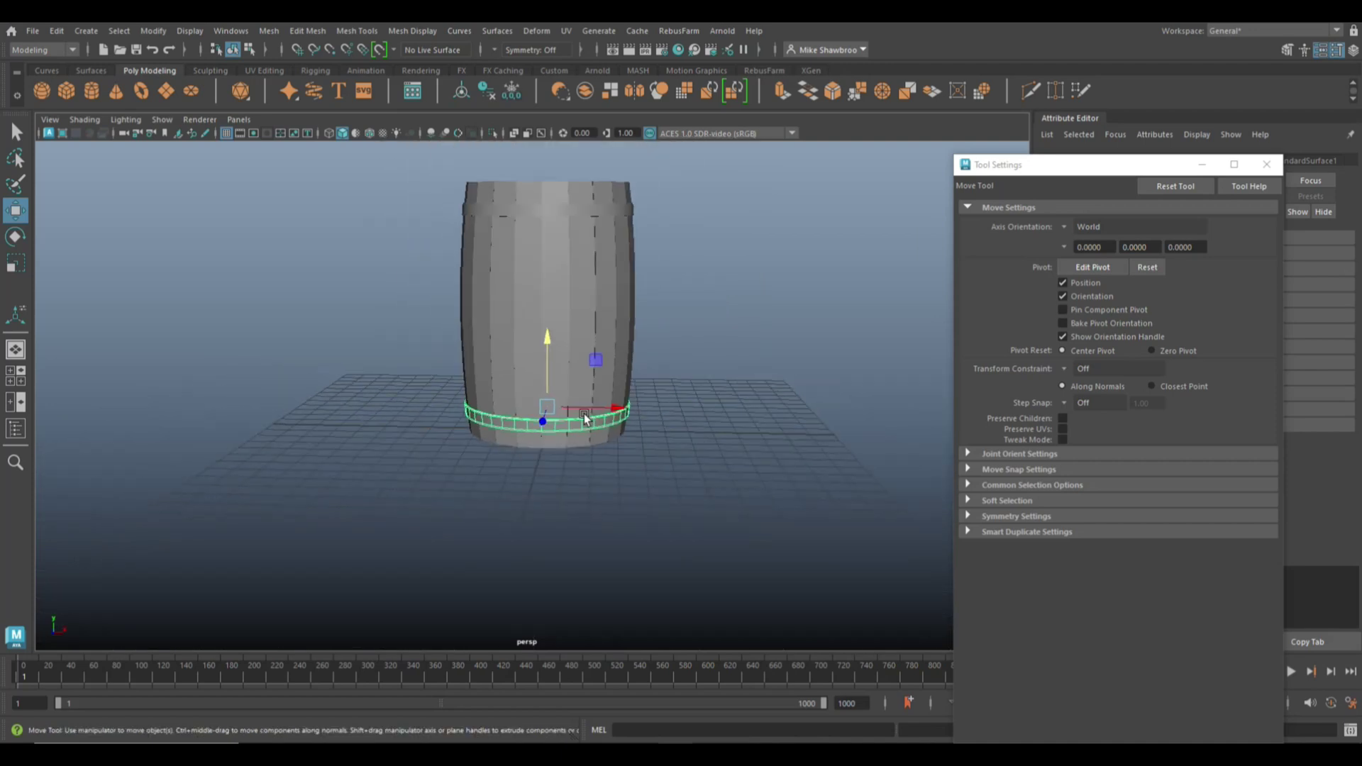
{"action": "left_click_drag", "start_coordinate": [584, 418], "coordinate": [559, 535], "text": "alt"}
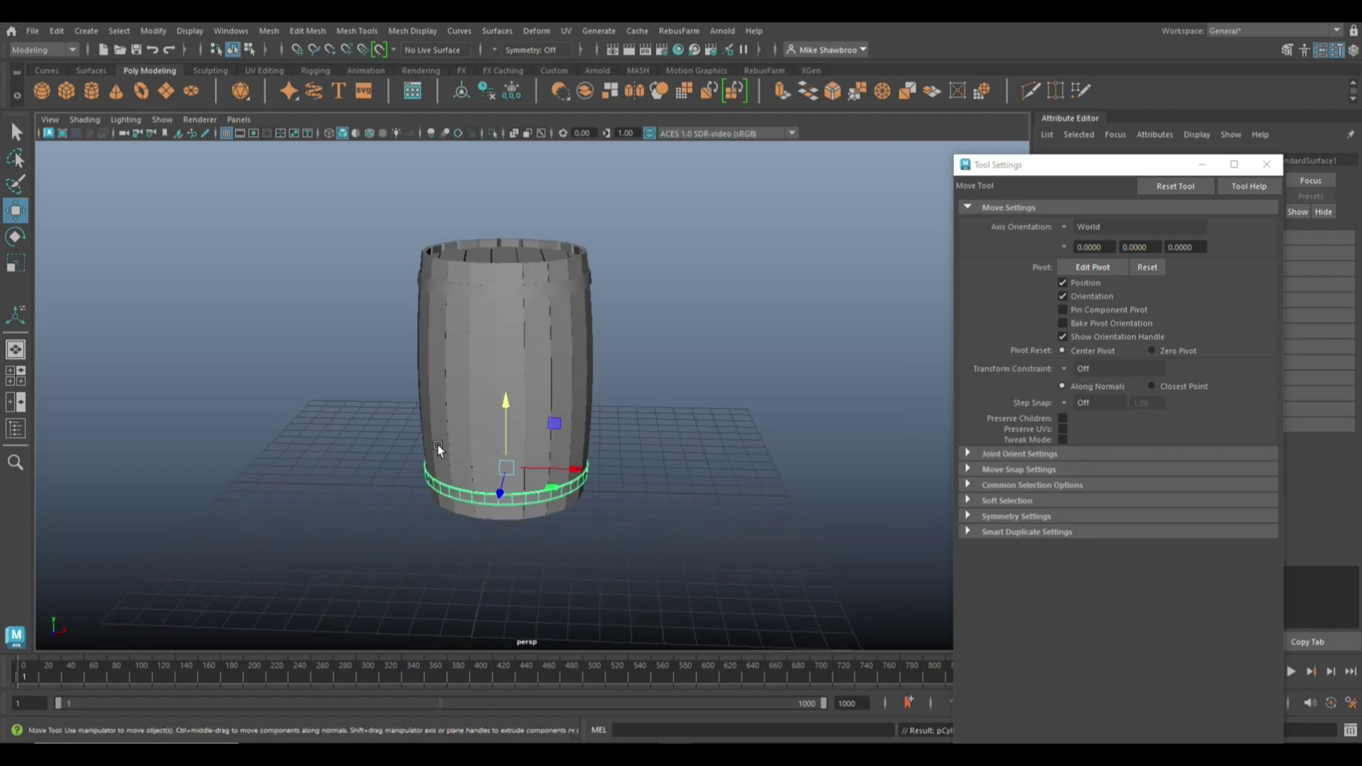
Step: Duplicate the bottom hoop, raise the copy to the barrel's lower middle section and scale it up to wrap the planks
{"action": "left_click_drag", "start_coordinate": [505, 395], "coordinate": [499, 325]}
{"action": "key", "text": "r"}
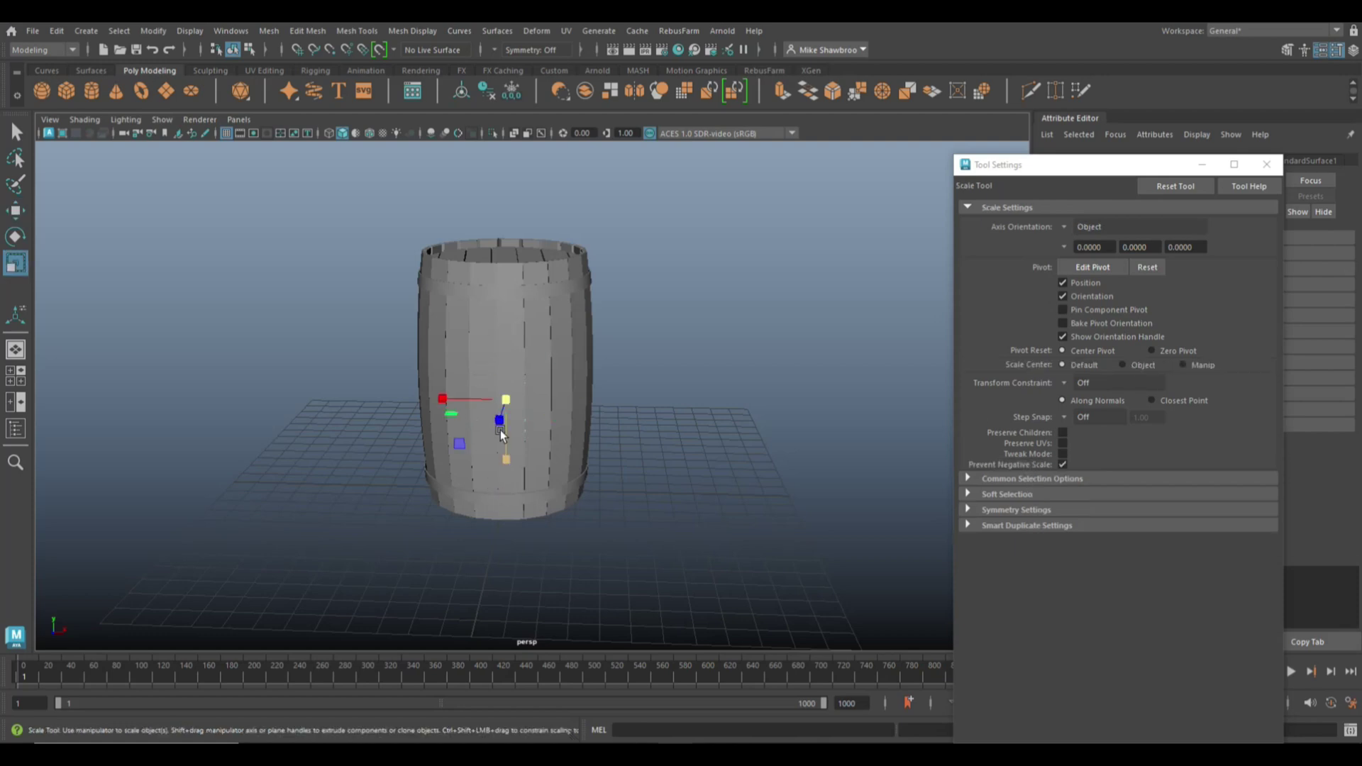
{"action": "left_click_drag", "start_coordinate": [506, 400], "coordinate": [512, 402]}
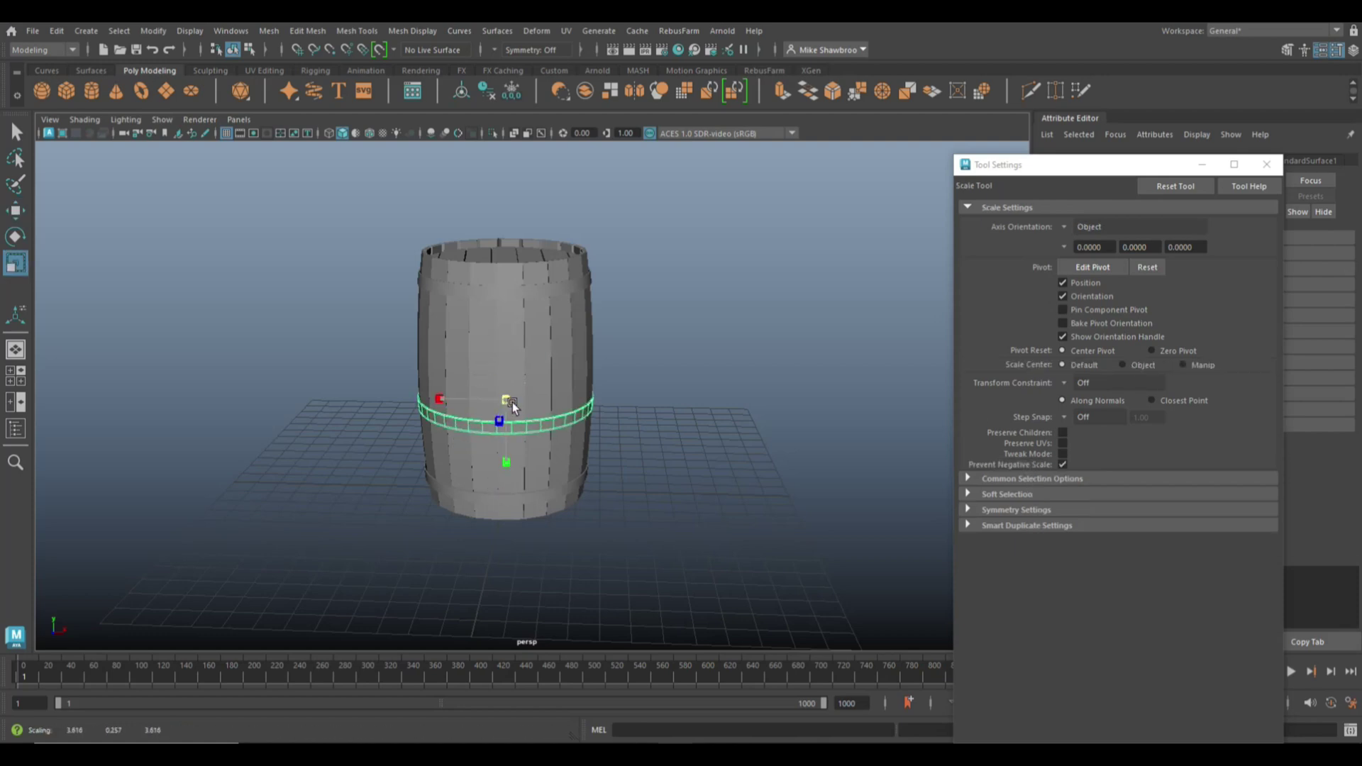
{"action": "left_click", "coordinate": [666, 437]}
{"action": "scroll", "coordinate": [666, 438], "scroll_direction": "up", "scroll_amount": 5}
{"action": "mouse_move", "coordinate": [666, 441]}
{"action": "left_mouse_down", "text": "alt"}
{"action": "mouse_move", "coordinate": [683, 471]}
{"action": "mouse_move", "coordinate": [671, 434]}
{"action": "left_mouse_up", "text": "alt"}
Step: Duplicate the lower-middle hoop, rotate the copy to -360° around Z and raise it to the barrel's upper middle section
{"action": "double_click", "coordinate": [542, 448]}
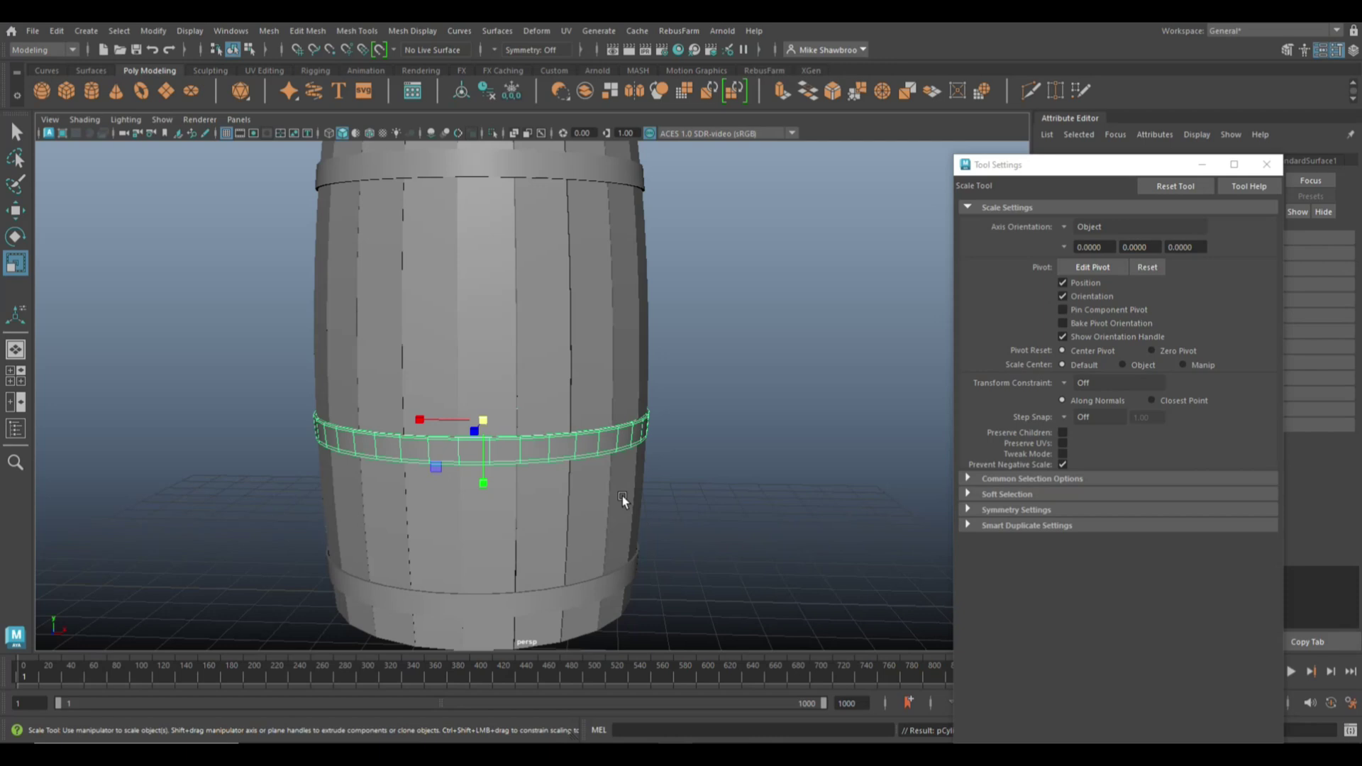
{"action": "key", "text": "e"}
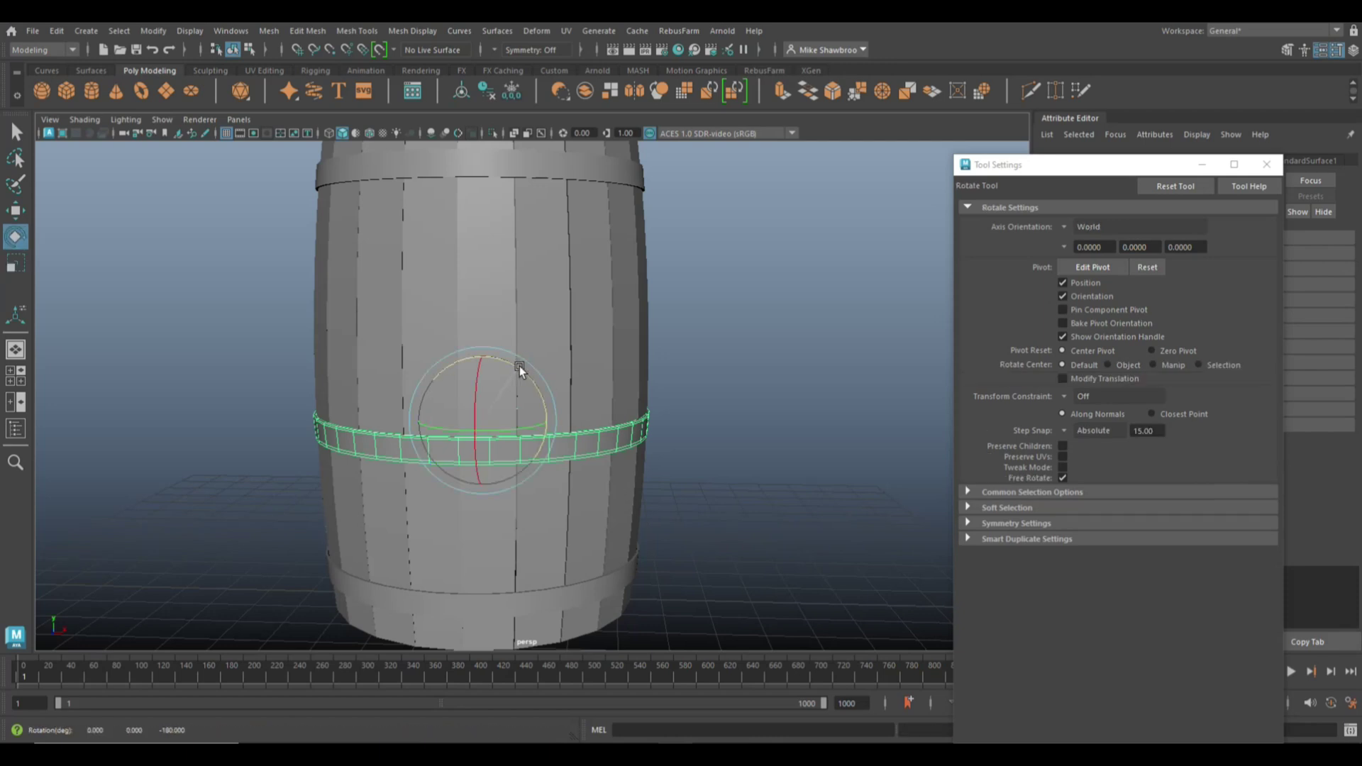
{"action": "left_click_drag", "start_coordinate": [519, 366], "coordinate": [520, 426]}
{"action": "left_click_drag", "start_coordinate": [527, 372], "coordinate": [554, 453]}
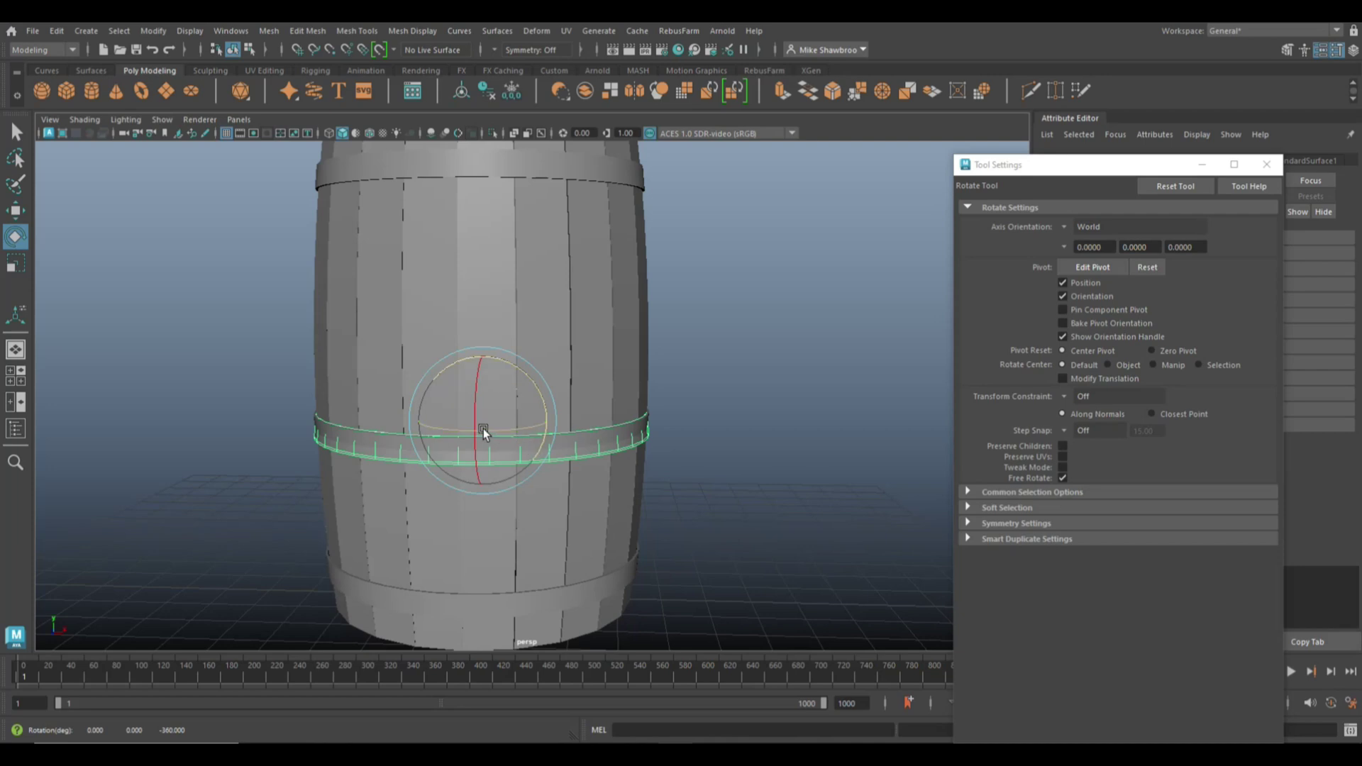
{"action": "key", "text": "w"}
{"action": "left_click_drag", "start_coordinate": [479, 355], "coordinate": [476, 227]}
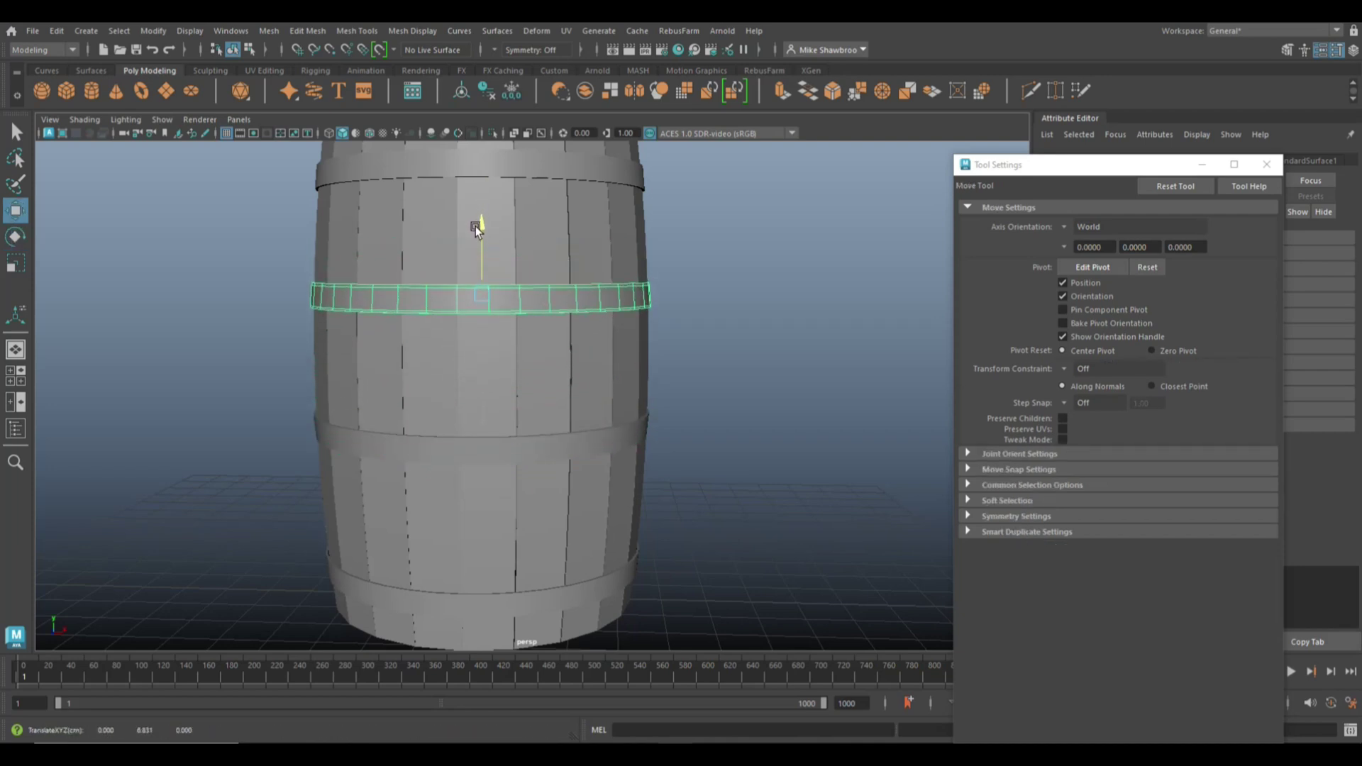
Step: Check the hoop spacing in the front view, turn on screen space ambient occlusion and return to the perspective view
{"action": "left_click", "coordinate": [14, 371]}
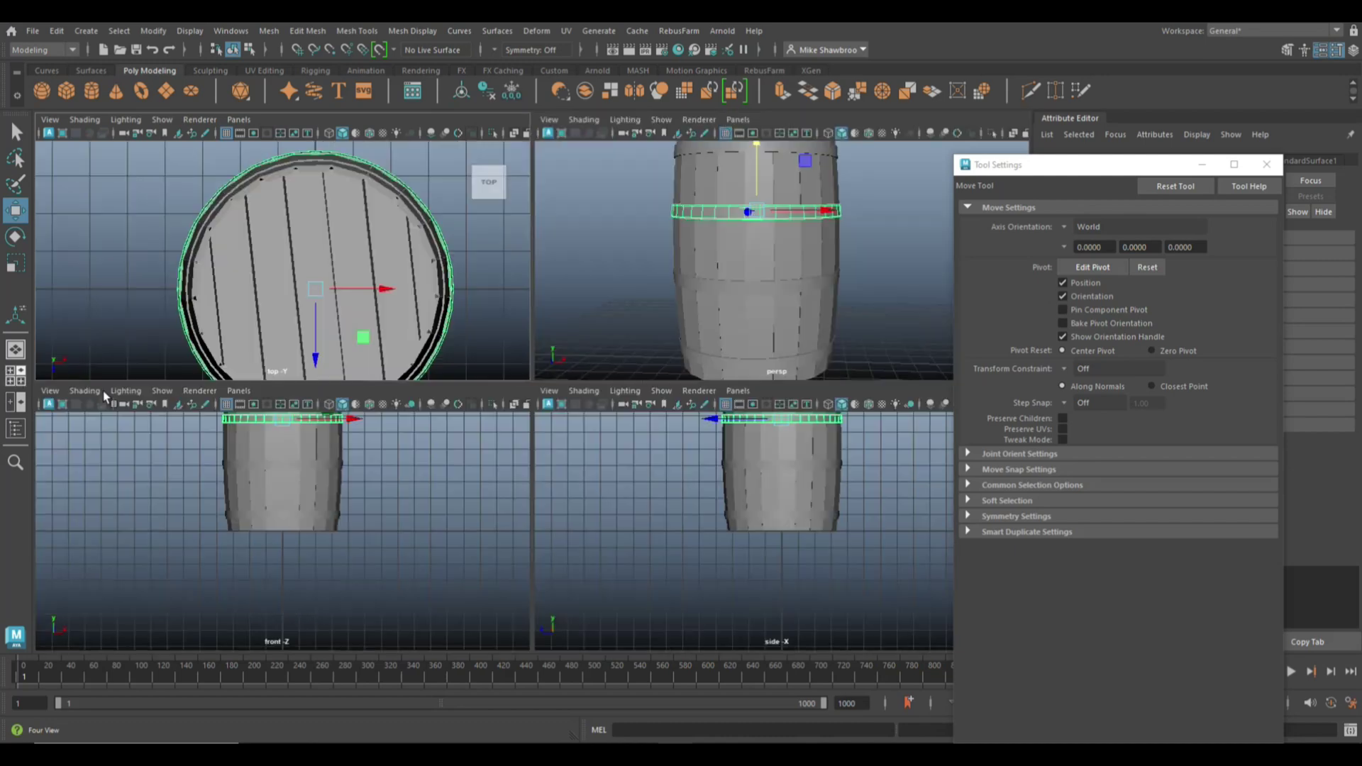
{"action": "key", "text": "space"}
{"action": "scroll", "coordinate": [563, 483], "scroll_direction": "down", "scroll_amount": 3}
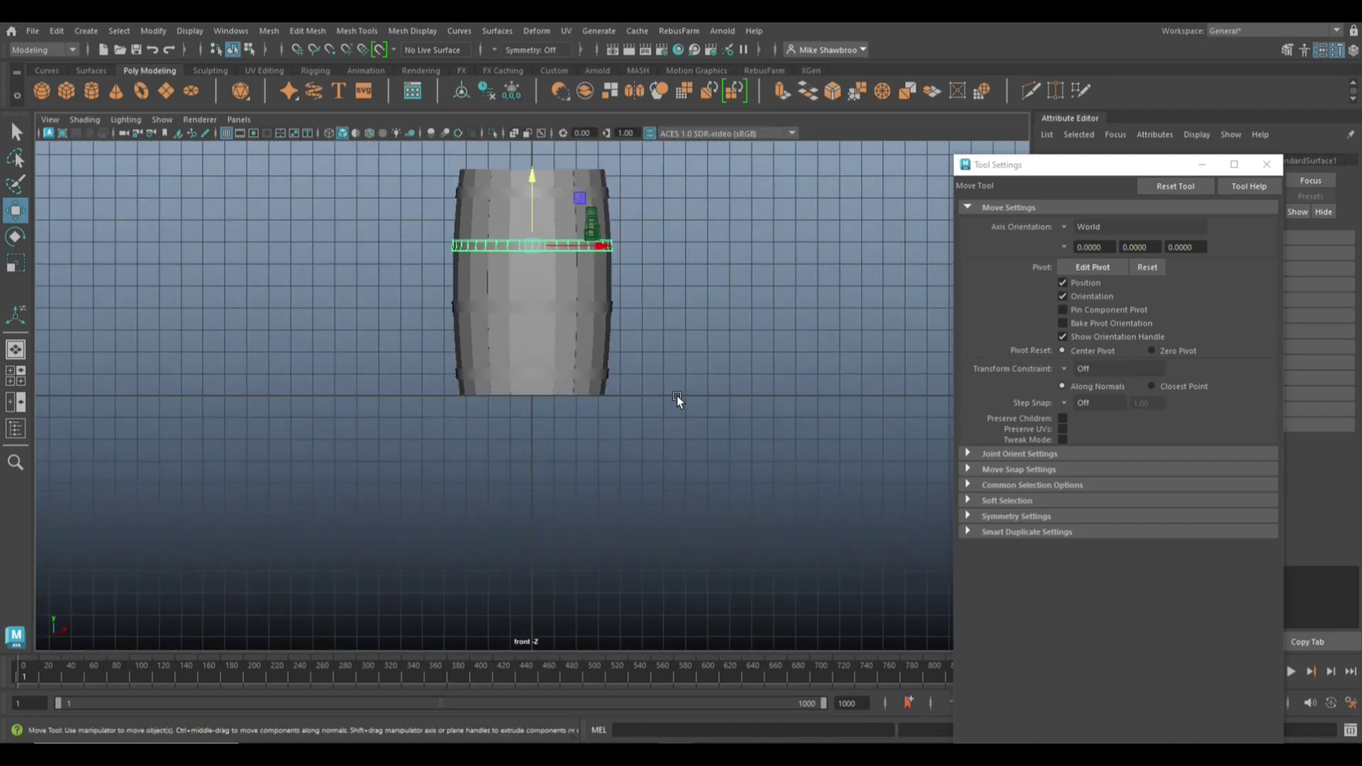
{"action": "middle_click_drag", "start_coordinate": [676, 396], "coordinate": [658, 508], "text": "alt"}
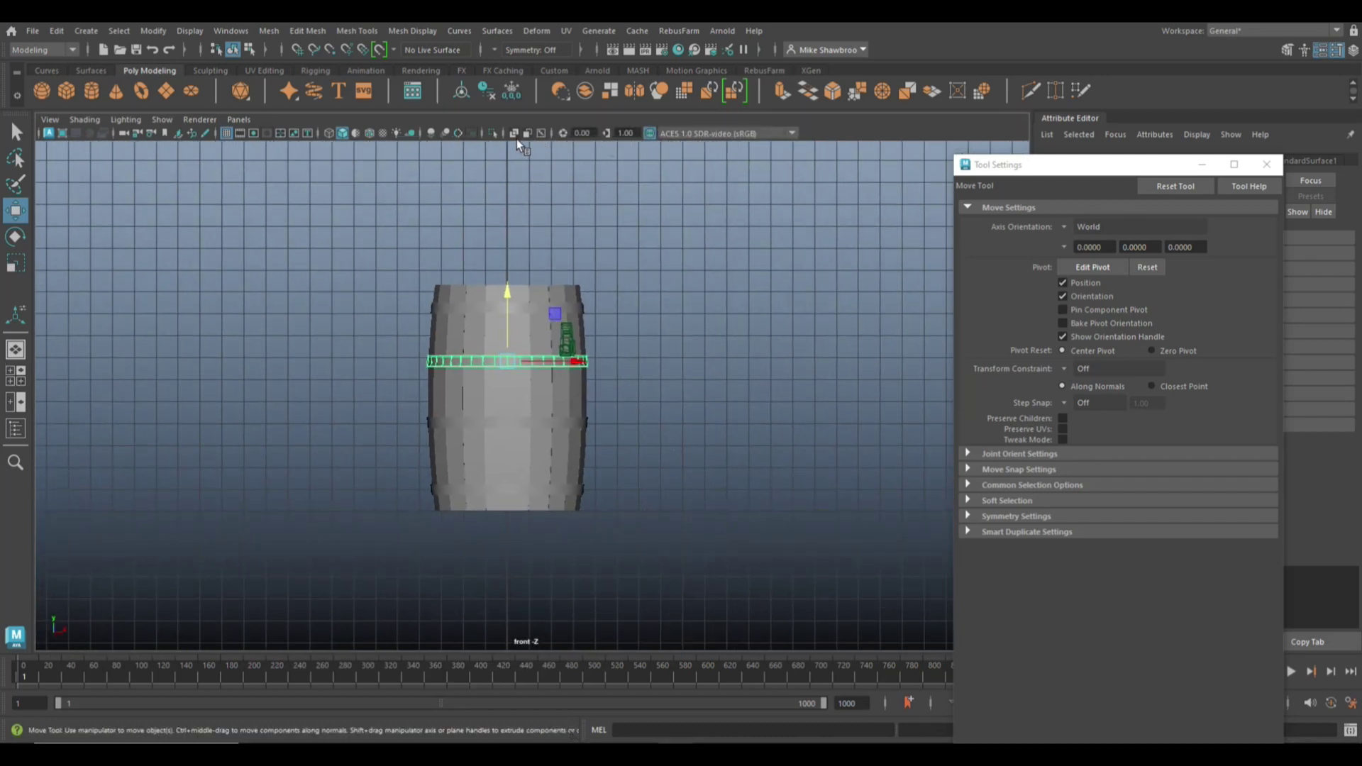
{"action": "left_click", "coordinate": [431, 135]}
{"action": "left_click", "coordinate": [15, 375]}
{"action": "key", "text": "space"}
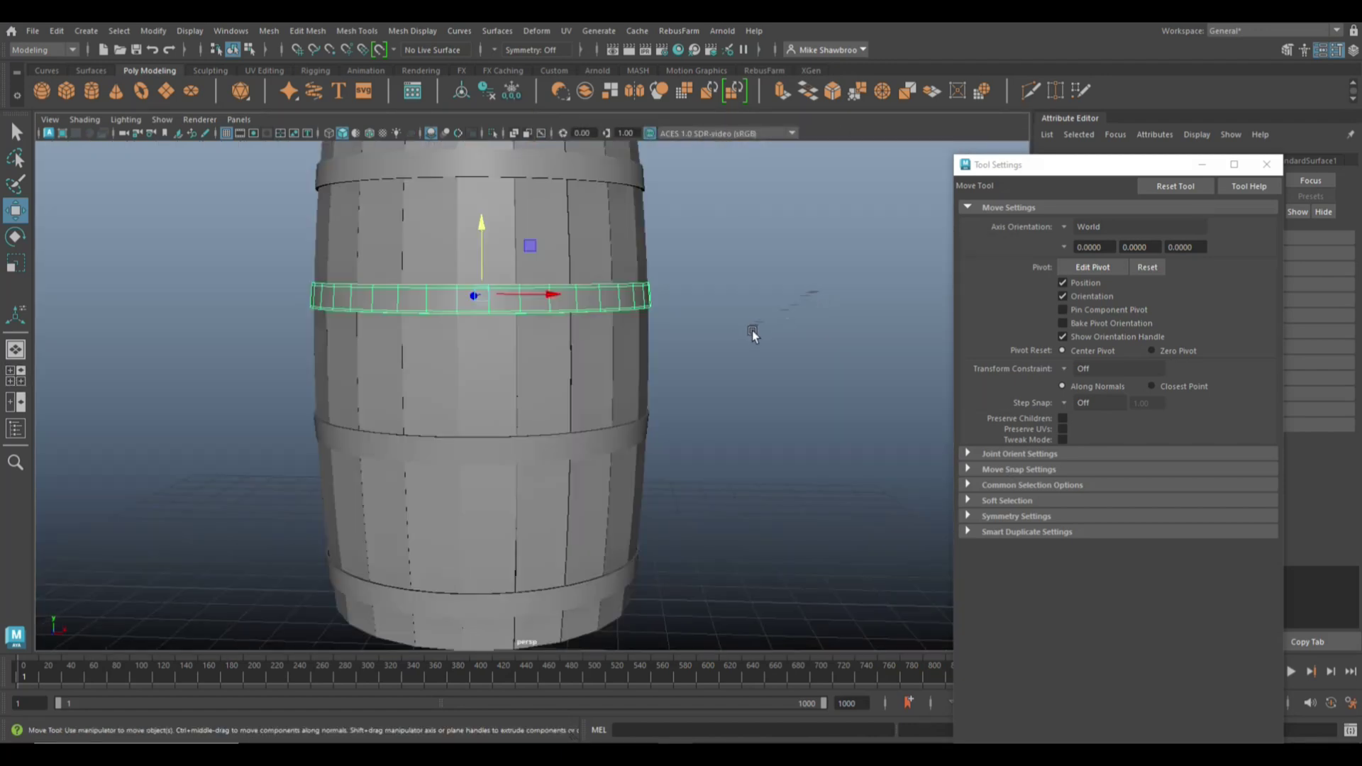
Step: Examine the barrel's lid, planks and hoops from several angles and distances, toggling screen space ambient occlusion to compare
{"action": "mouse_move", "coordinate": [752, 331]}
{"action": "left_mouse_down", "text": "alt"}
{"action": "mouse_move", "coordinate": [732, 367]}
{"action": "mouse_move", "coordinate": [739, 348]}
{"action": "left_mouse_up", "text": "alt"}
{"action": "left_click", "coordinate": [739, 348]}
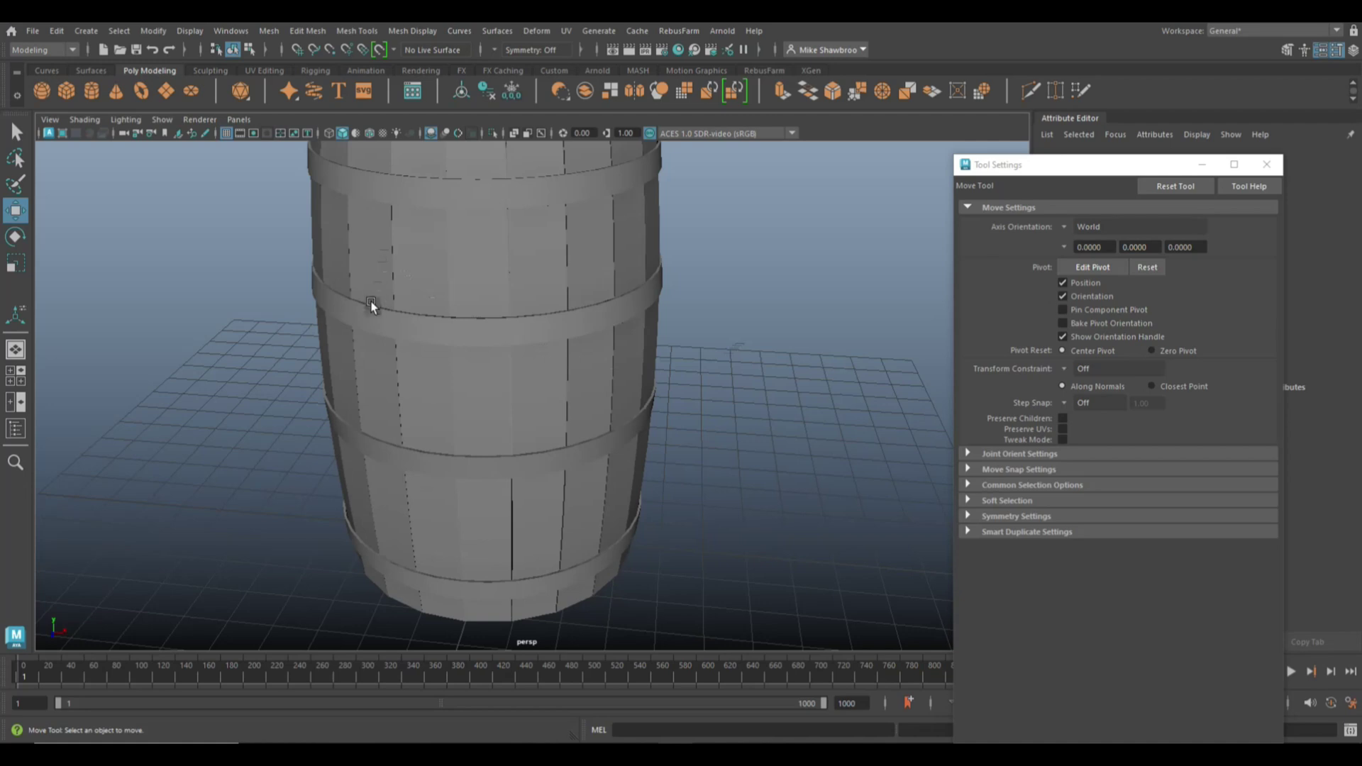
{"action": "scroll", "coordinate": [358, 269], "scroll_direction": "down", "scroll_amount": 8}
{"action": "key", "text": "ctrl+z"}
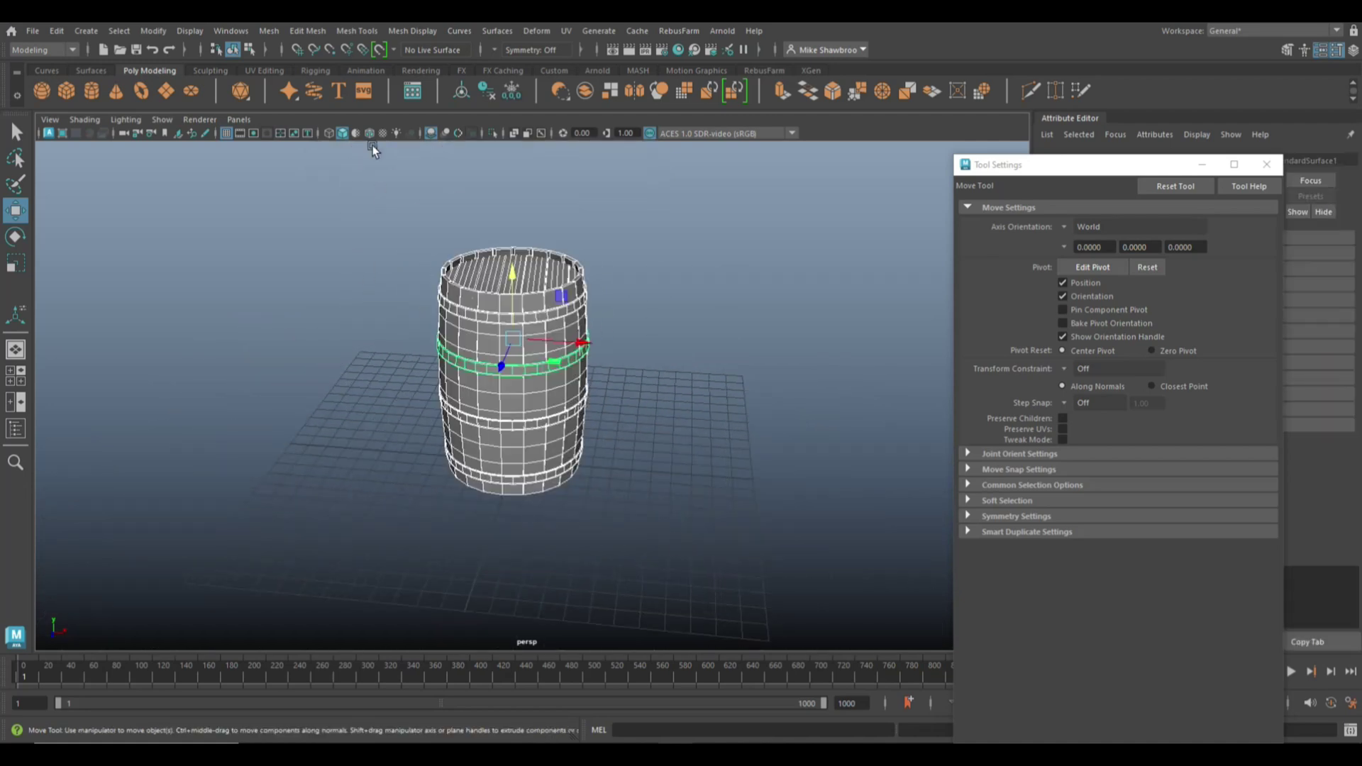
{"action": "left_click", "coordinate": [431, 134]}
{"action": "scroll", "coordinate": [525, 308], "scroll_direction": "up", "scroll_amount": 4}
{"action": "middle_click_drag", "start_coordinate": [667, 312], "coordinate": [645, 481], "text": "alt"}
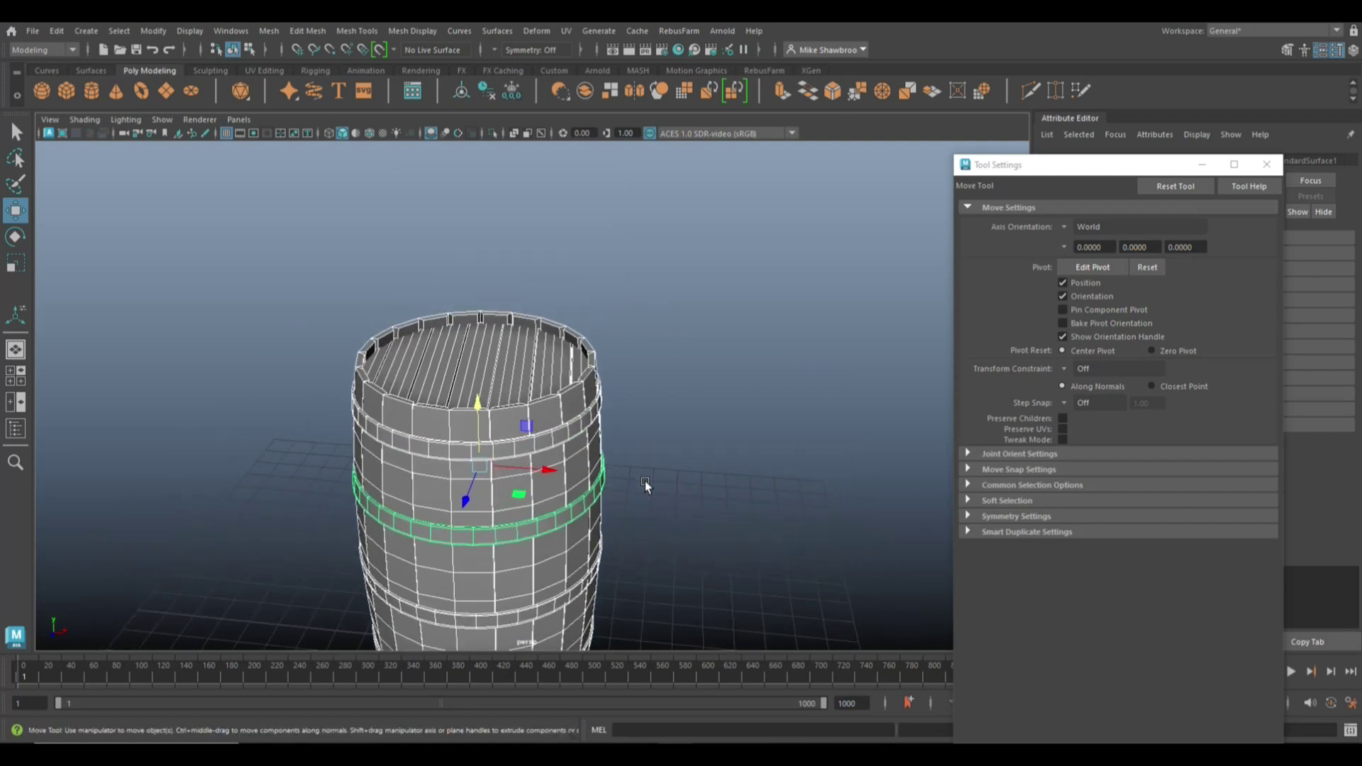
{"action": "scroll", "coordinate": [649, 478], "scroll_direction": "up", "scroll_amount": 6}
{"action": "left_click", "coordinate": [751, 343]}
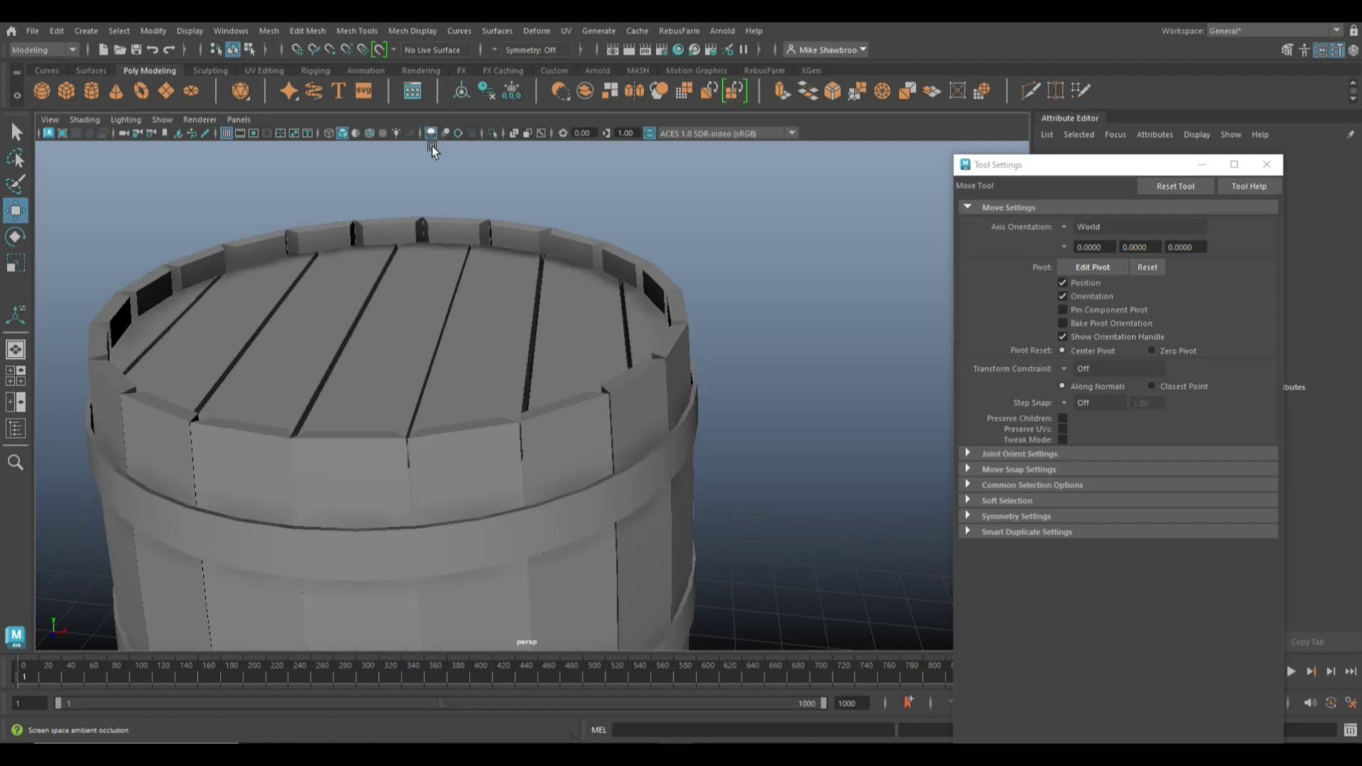
{"action": "scroll", "coordinate": [608, 377], "scroll_direction": "down", "scroll_amount": 5}
{"action": "left_click_drag", "start_coordinate": [684, 441], "coordinate": [802, 386], "text": "alt"}
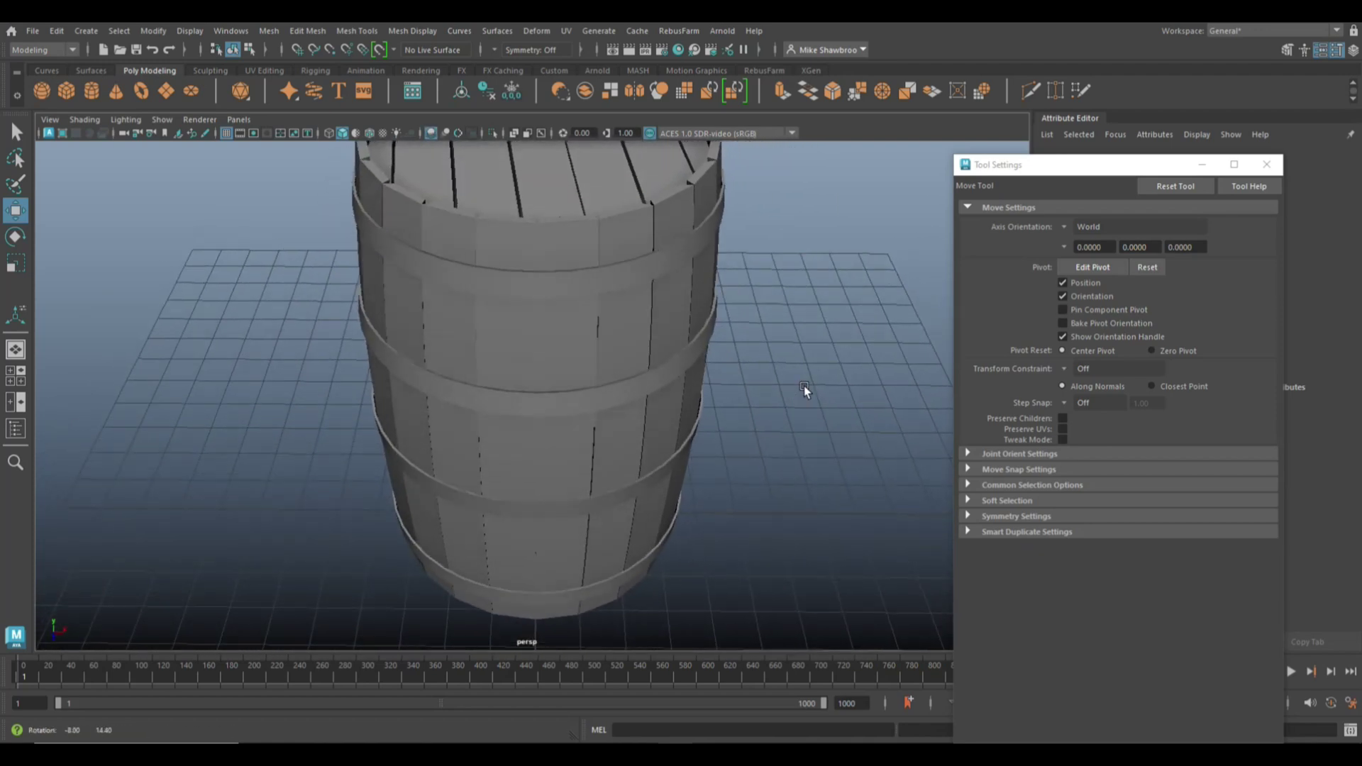
{"action": "right_click_drag", "start_coordinate": [776, 378], "coordinate": [760, 417], "text": "alt"}
{"action": "middle_click_drag", "start_coordinate": [760, 417], "coordinate": [730, 407], "text": "alt"}
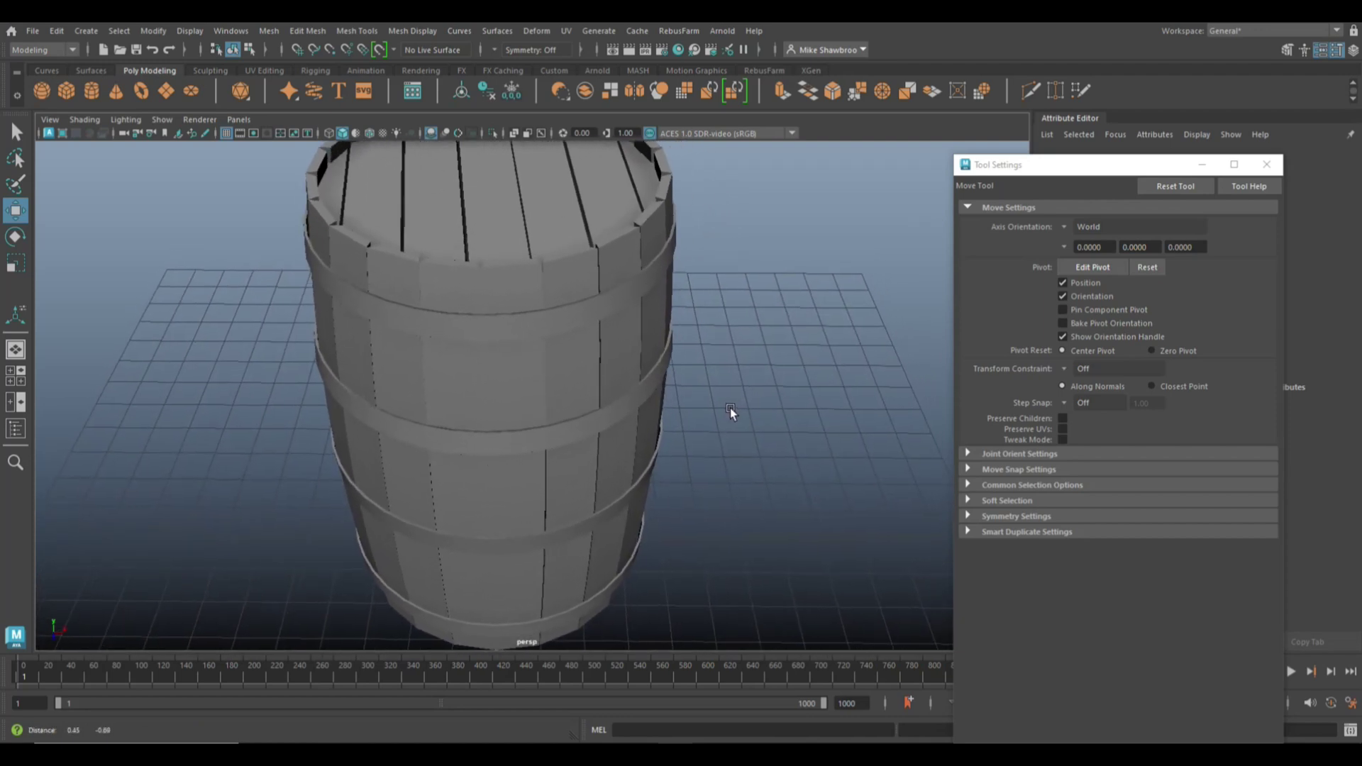
{"action": "left_click_drag", "start_coordinate": [730, 407], "coordinate": [726, 423], "text": "alt"}
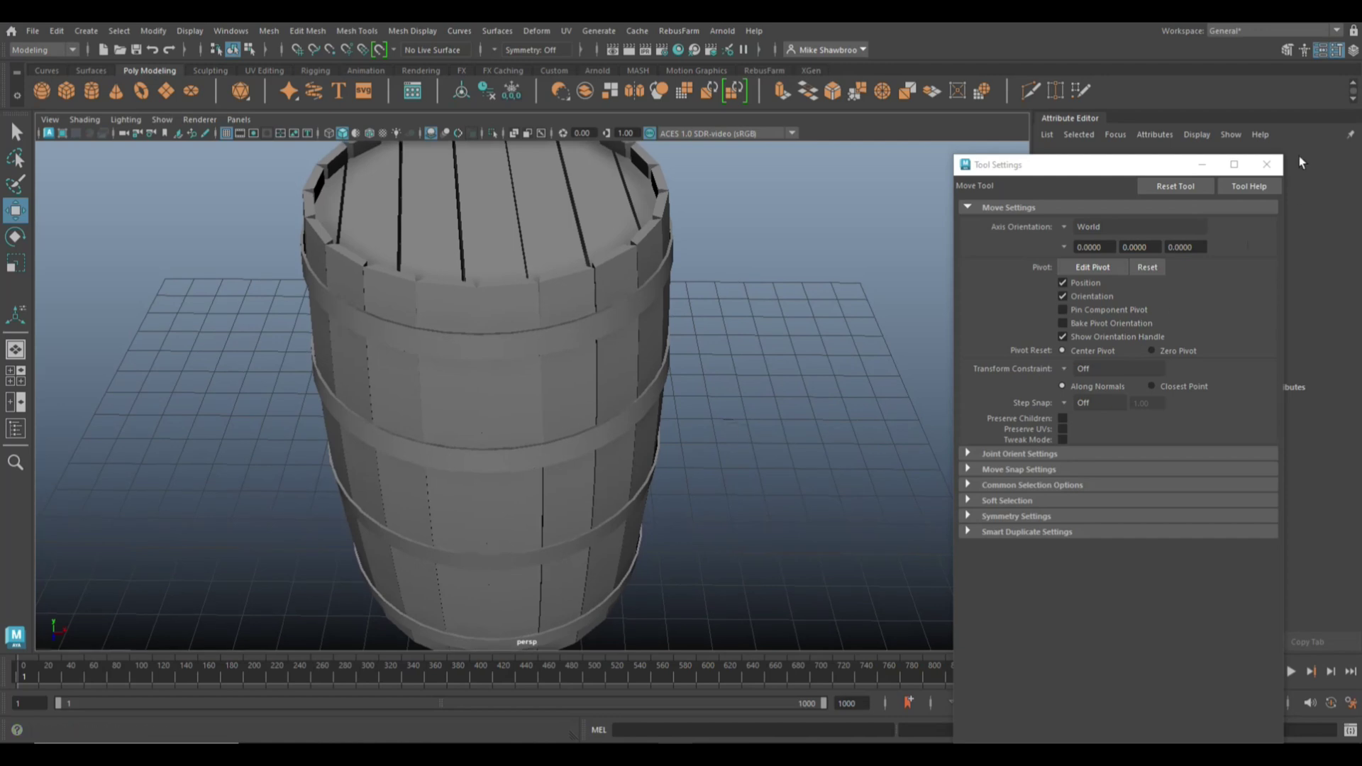
Step: Minimize the tool settings window, create a polygon cylinder and raise it up to the barrel's top lid
{"action": "left_click", "coordinate": [1202, 165]}
{"action": "scroll", "coordinate": [954, 286], "scroll_direction": "down", "scroll_amount": 3}
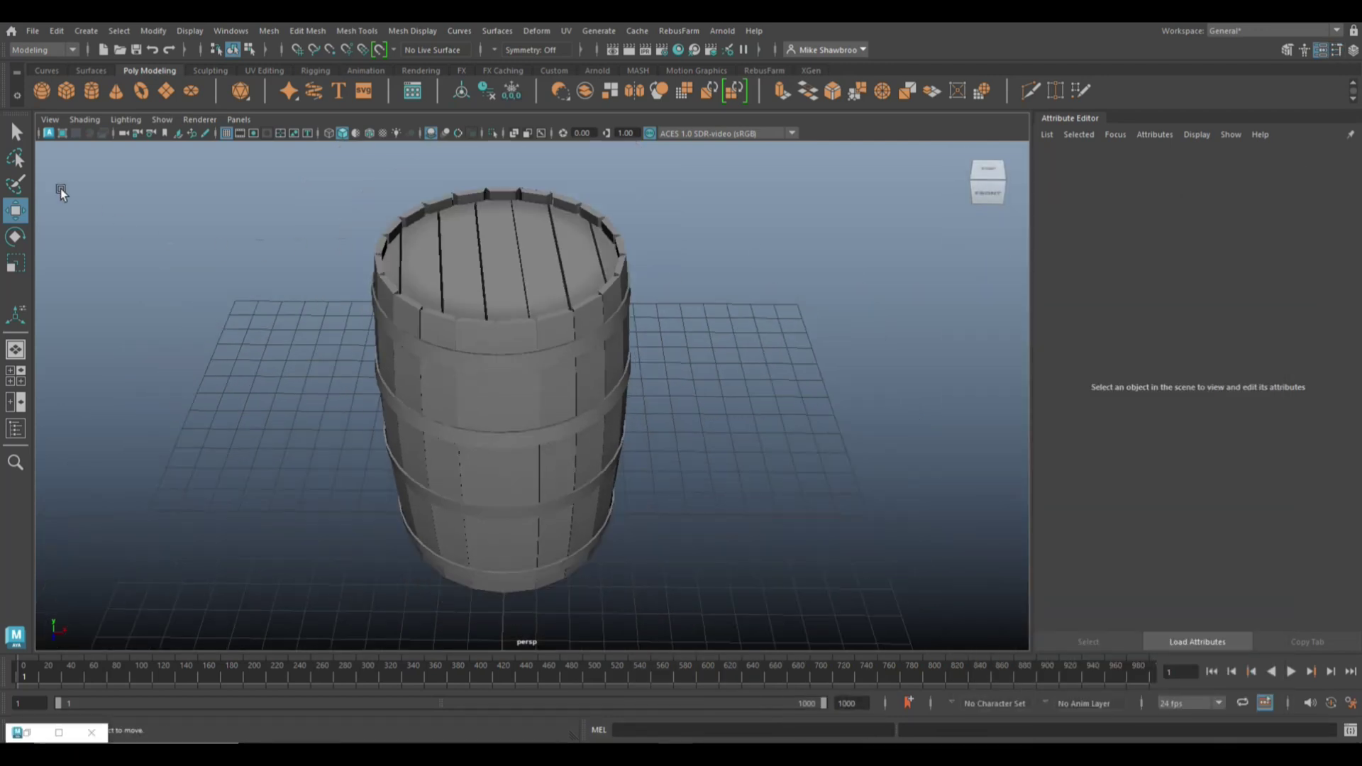
{"action": "left_click", "coordinate": [92, 92]}
{"action": "left_click_drag", "start_coordinate": [509, 463], "coordinate": [522, 199]}
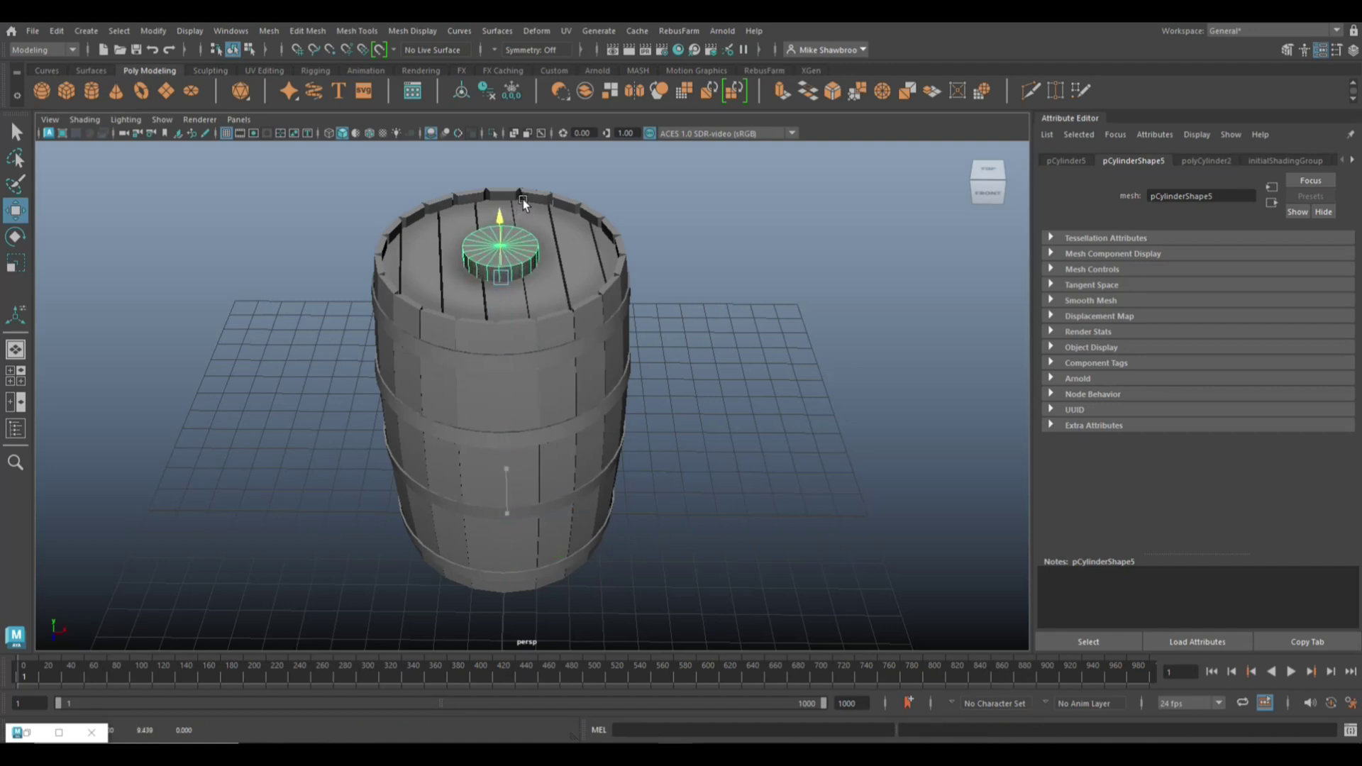
Step: Scale the cylinder down to about 0.504 and place it on the top lid near the rim in the +X direction
{"action": "key", "text": "r"}
{"action": "left_click_drag", "start_coordinate": [503, 275], "coordinate": [472, 278]}
{"action": "key", "text": "w"}
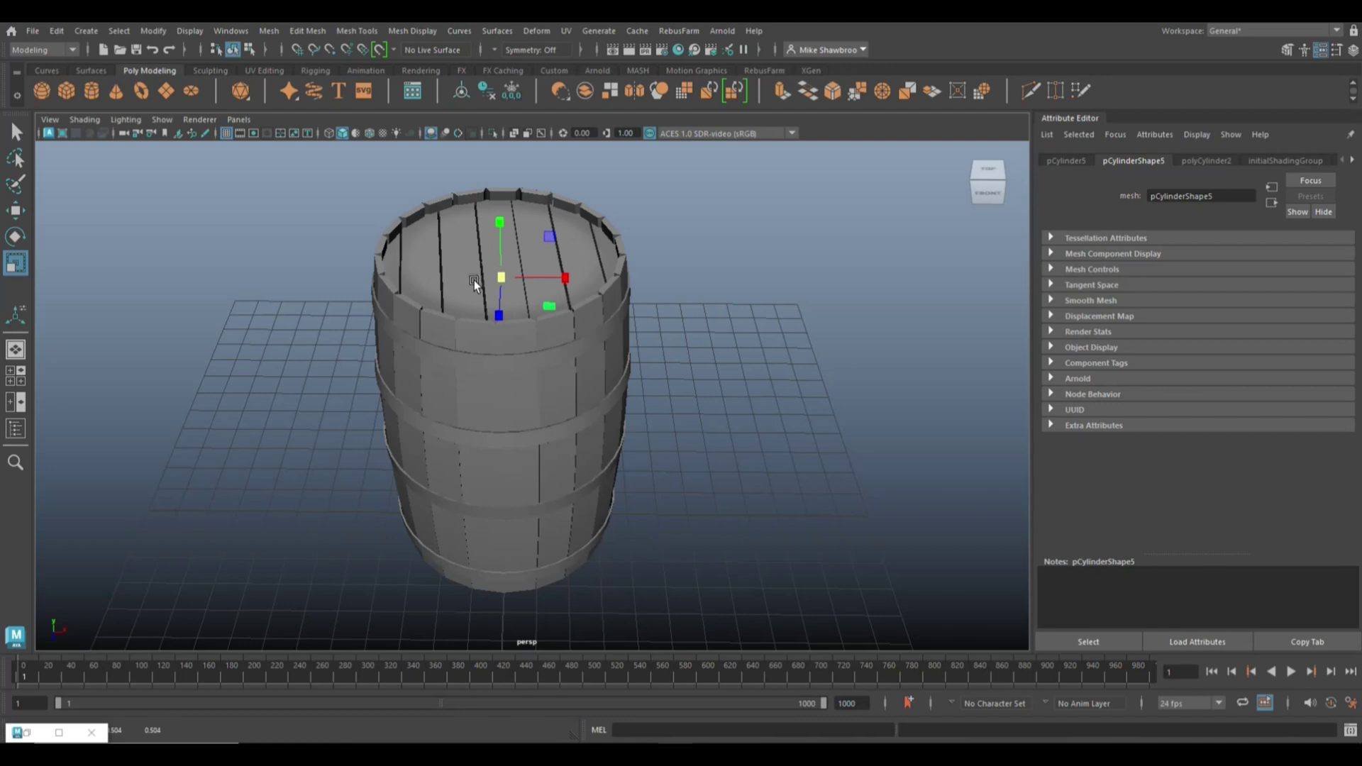
{"action": "left_click_drag", "start_coordinate": [500, 229], "coordinate": [500, 210]}
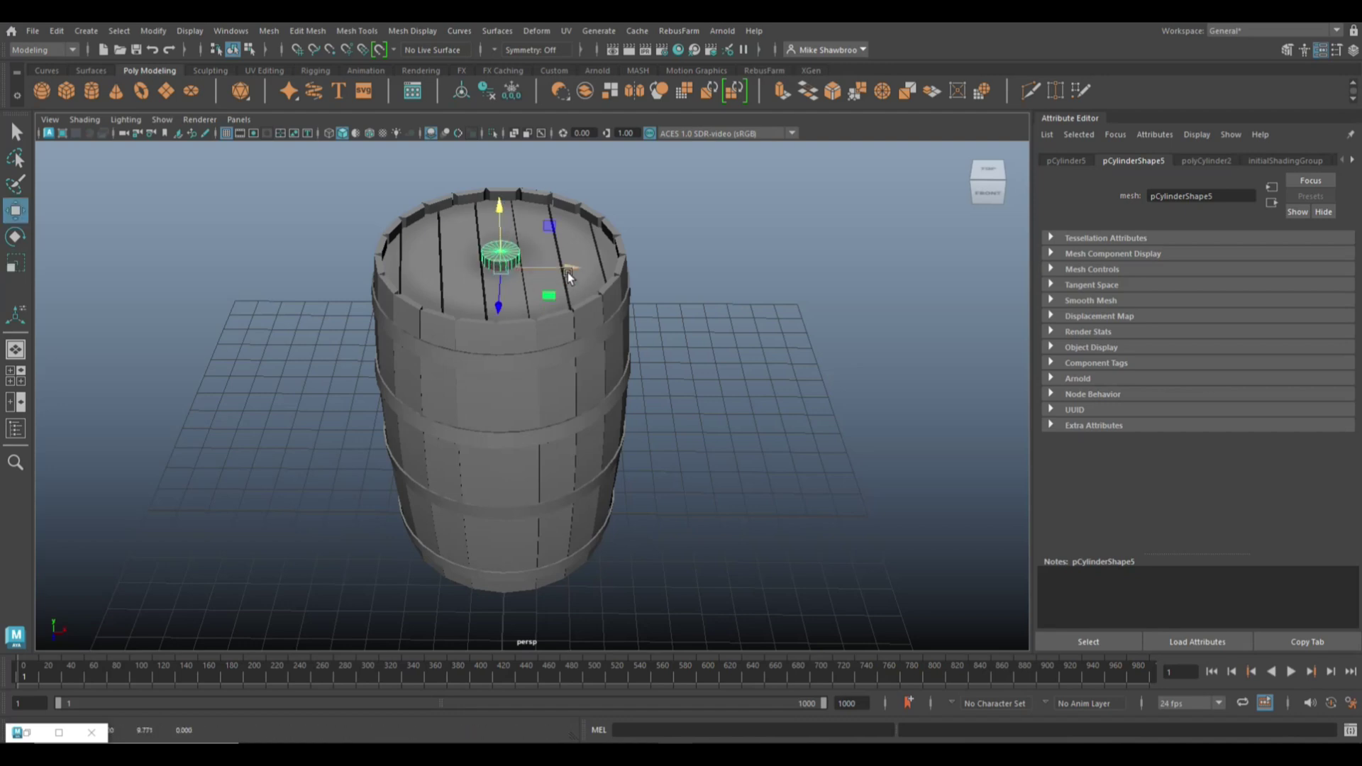
{"action": "left_click_drag", "start_coordinate": [567, 272], "coordinate": [640, 272]}
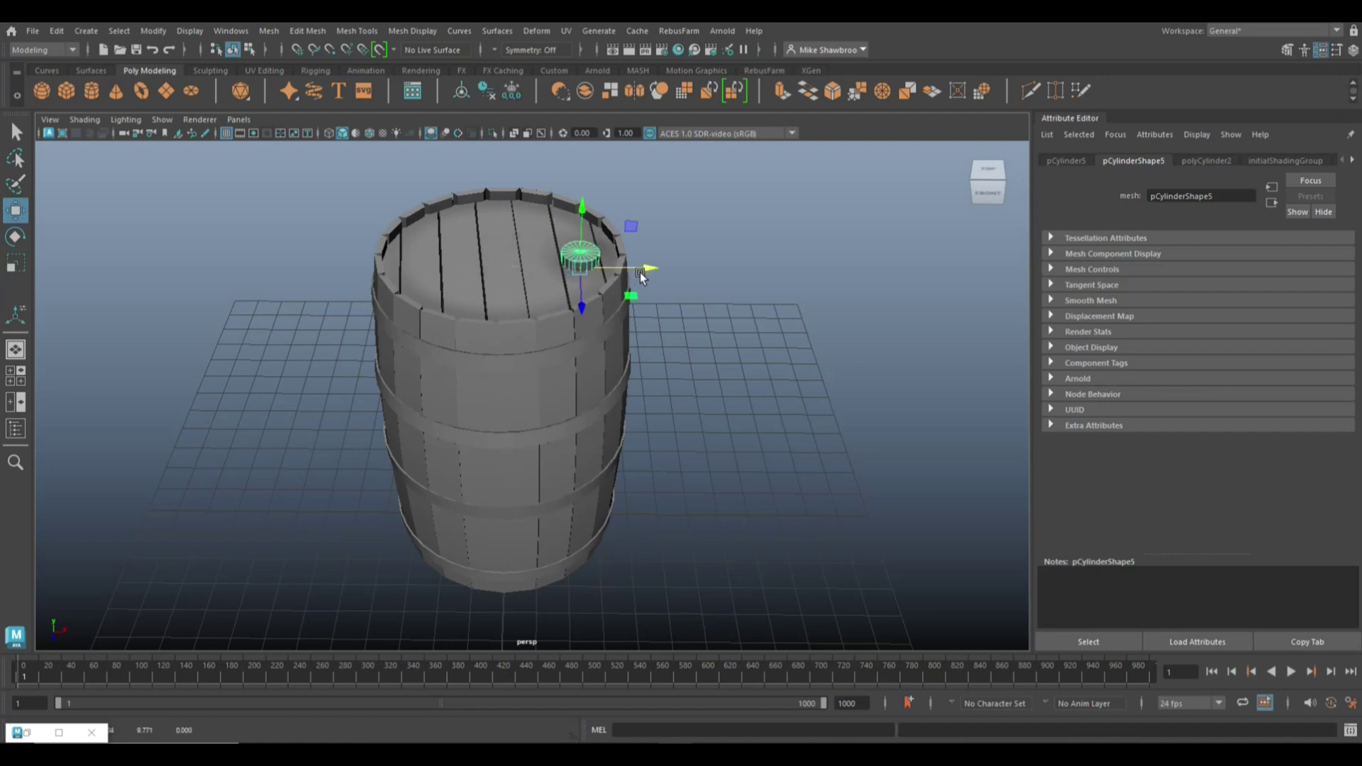
Step: Select the small cylinder's top faces and scale them outward to give it a tapered plug shape
{"action": "right_click_drag", "start_coordinate": [733, 220], "coordinate": [674, 276]}
{"action": "scroll", "coordinate": [759, 362], "scroll_direction": "up", "scroll_amount": 5}
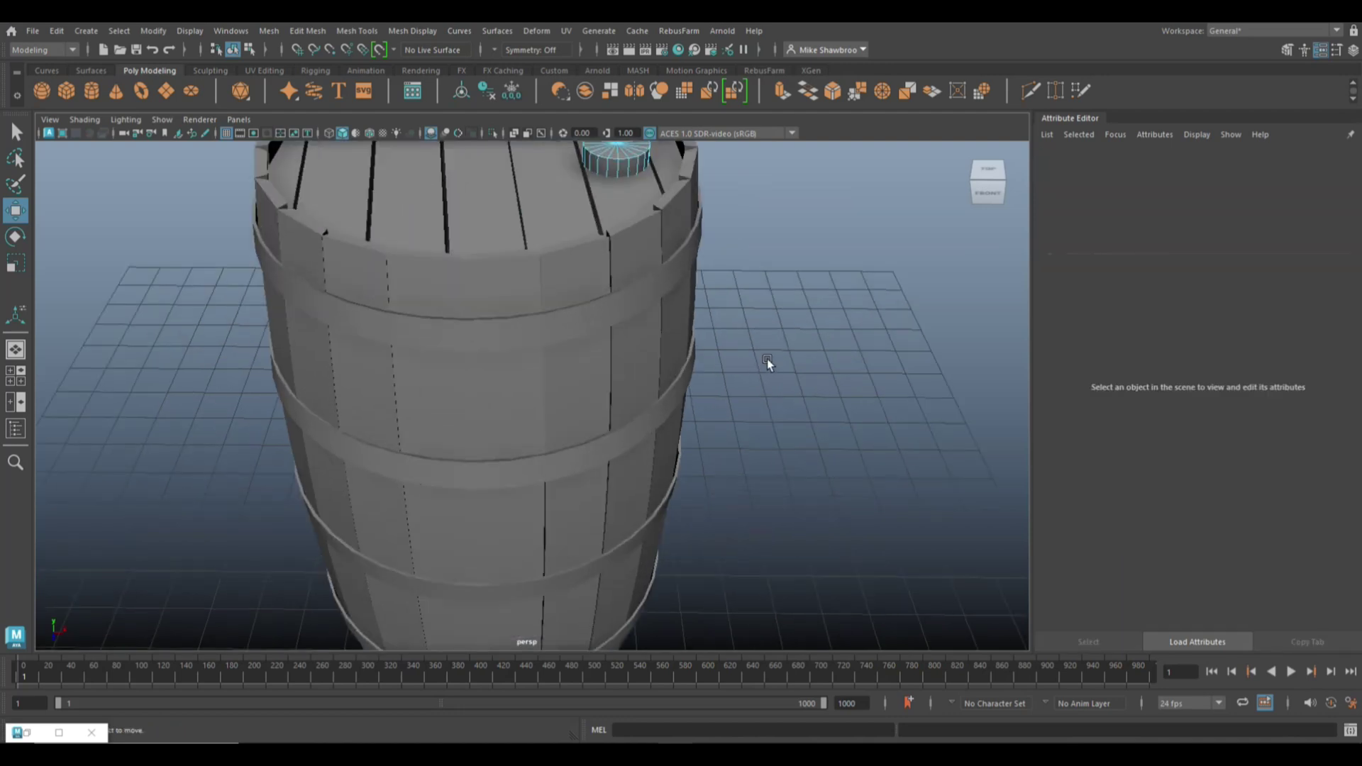
{"action": "left_click_drag", "start_coordinate": [768, 359], "coordinate": [773, 484], "text": "alt"}
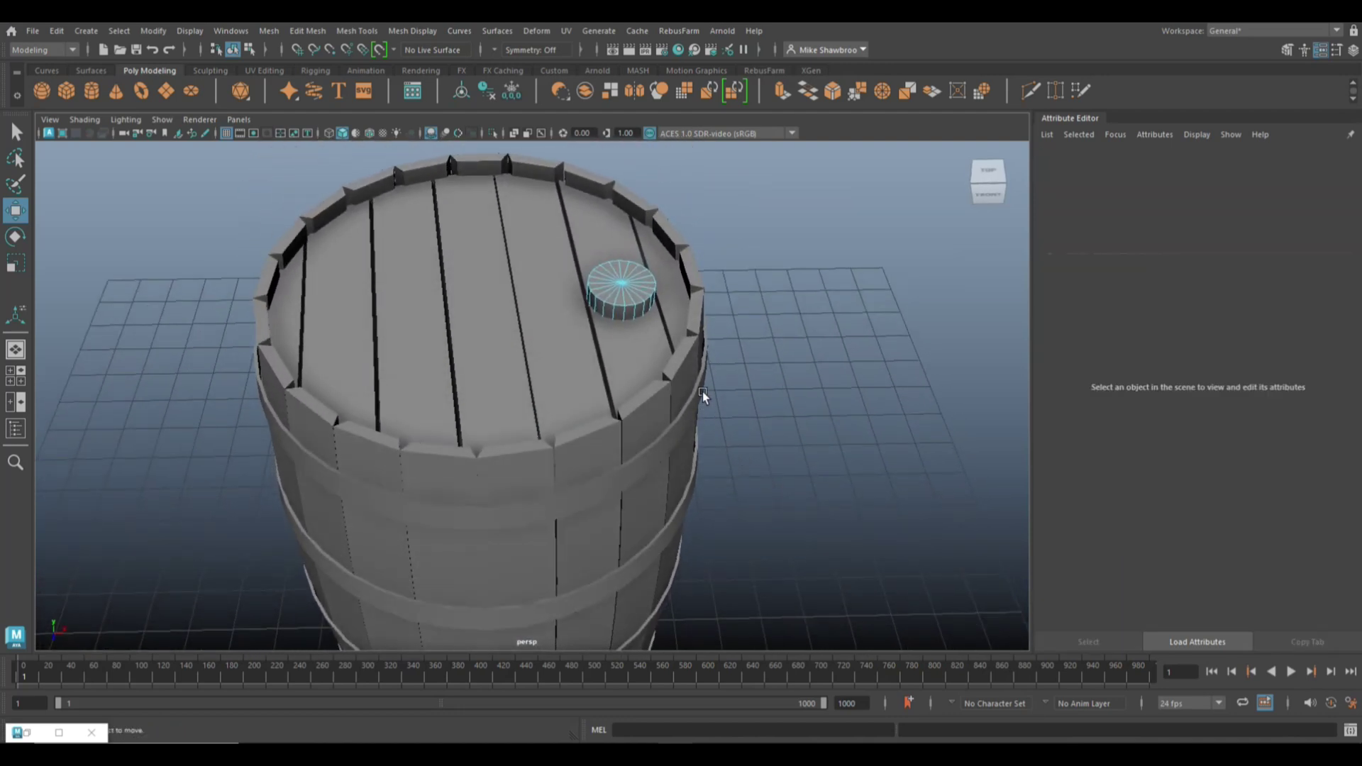
{"action": "mouse_move", "coordinate": [622, 293]}
{"action": "left_mouse_down"}
{"action": "mouse_move", "coordinate": [638, 280]}
{"action": "mouse_move", "coordinate": [602, 277]}
{"action": "mouse_move", "coordinate": [644, 286]}
{"action": "left_mouse_up"}
{"action": "key", "text": "r"}
Step: Adjust the plug's height by moving its top faces up, then back down to slightly above the lid
{"action": "key", "text": "w"}
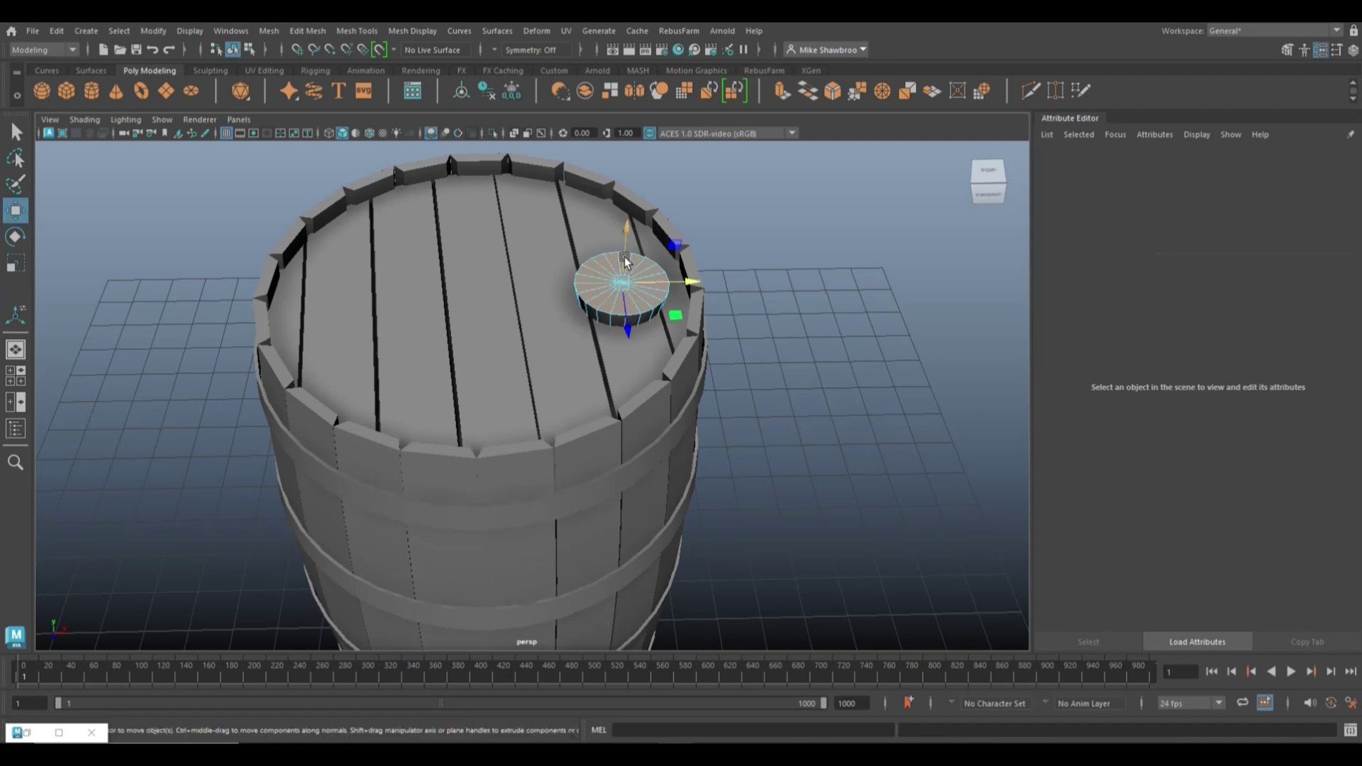
{"action": "left_click_drag", "start_coordinate": [626, 233], "coordinate": [633, 135]}
{"action": "scroll", "coordinate": [647, 300], "scroll_direction": "down", "scroll_amount": 5}
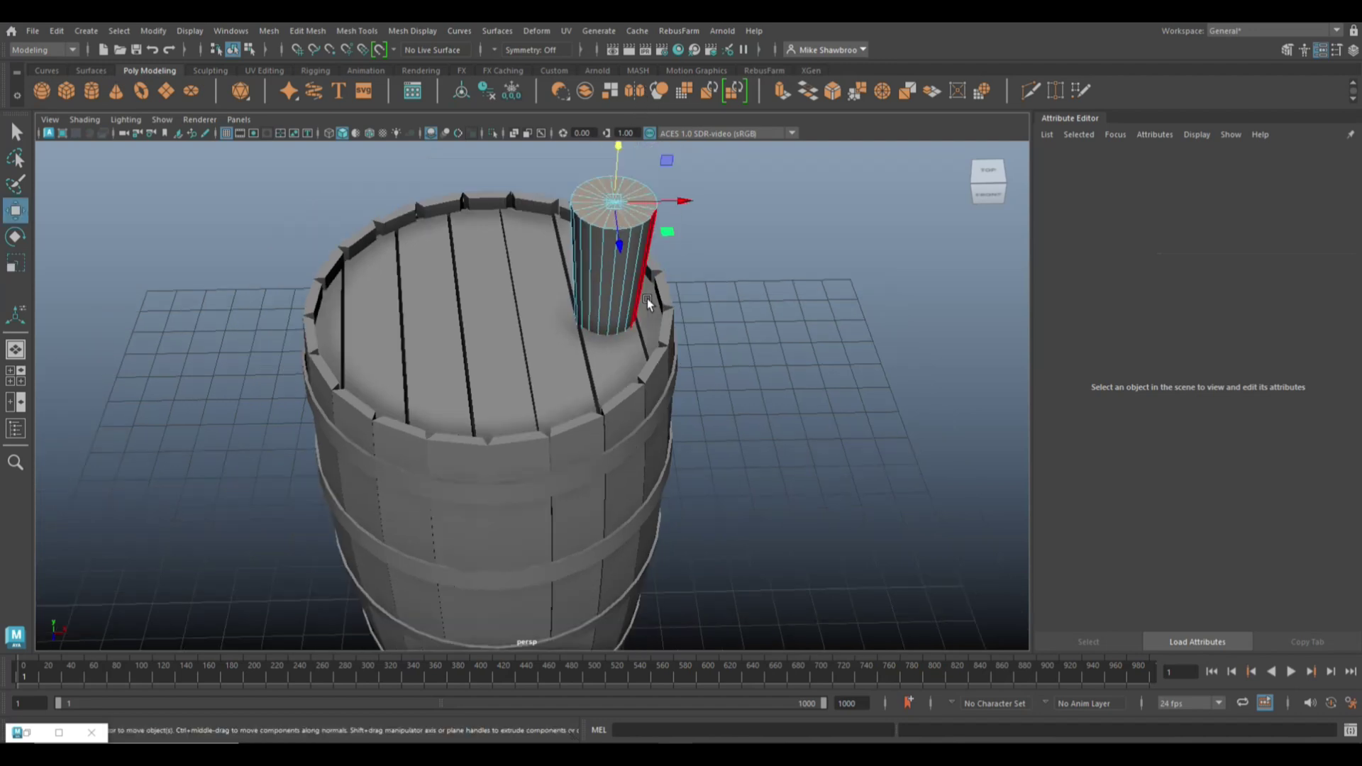
{"action": "left_click_drag", "start_coordinate": [621, 343], "coordinate": [695, 465], "text": "alt"}
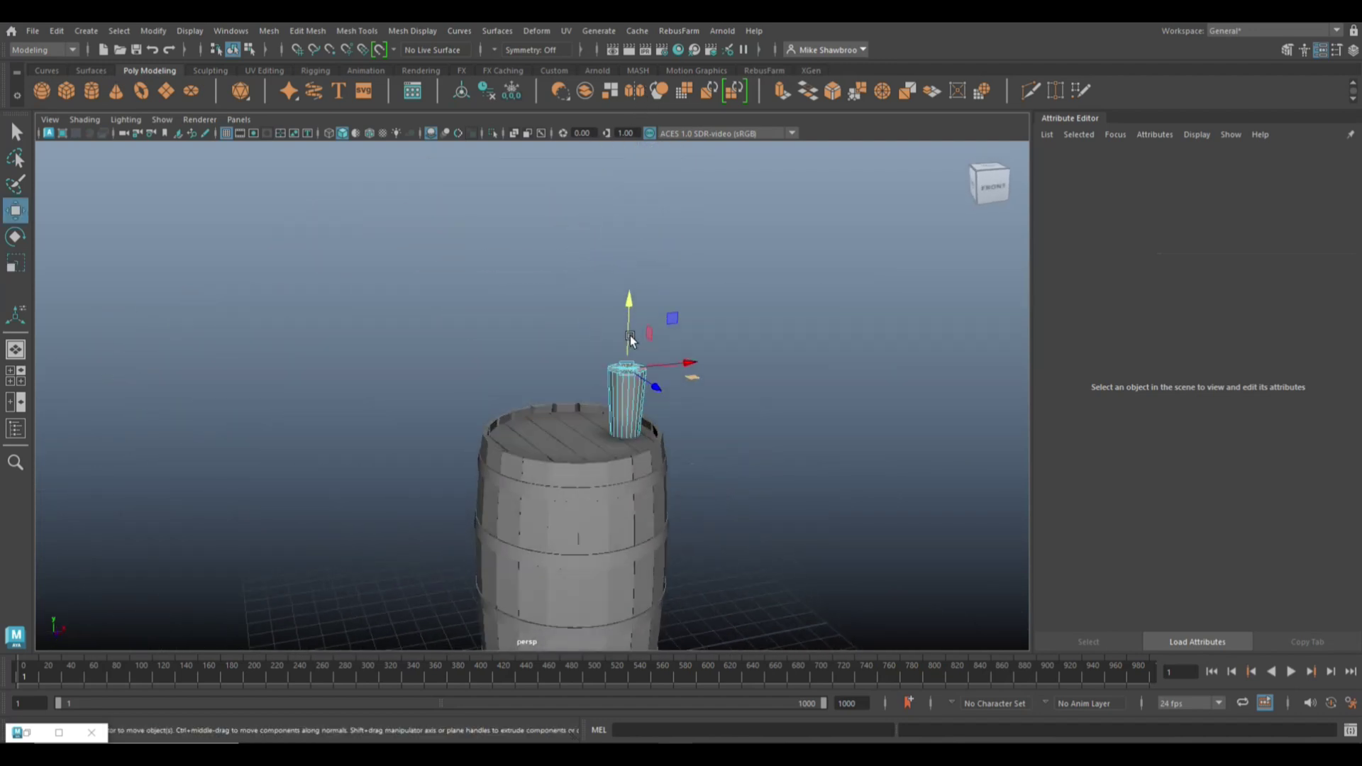
{"action": "left_click_drag", "start_coordinate": [622, 306], "coordinate": [624, 369]}
Step: Select the whole plug, lift it clear of the barrel and lower it back until it is partly sunk into the lid
{"action": "right_click_drag", "start_coordinate": [678, 369], "coordinate": [766, 318]}
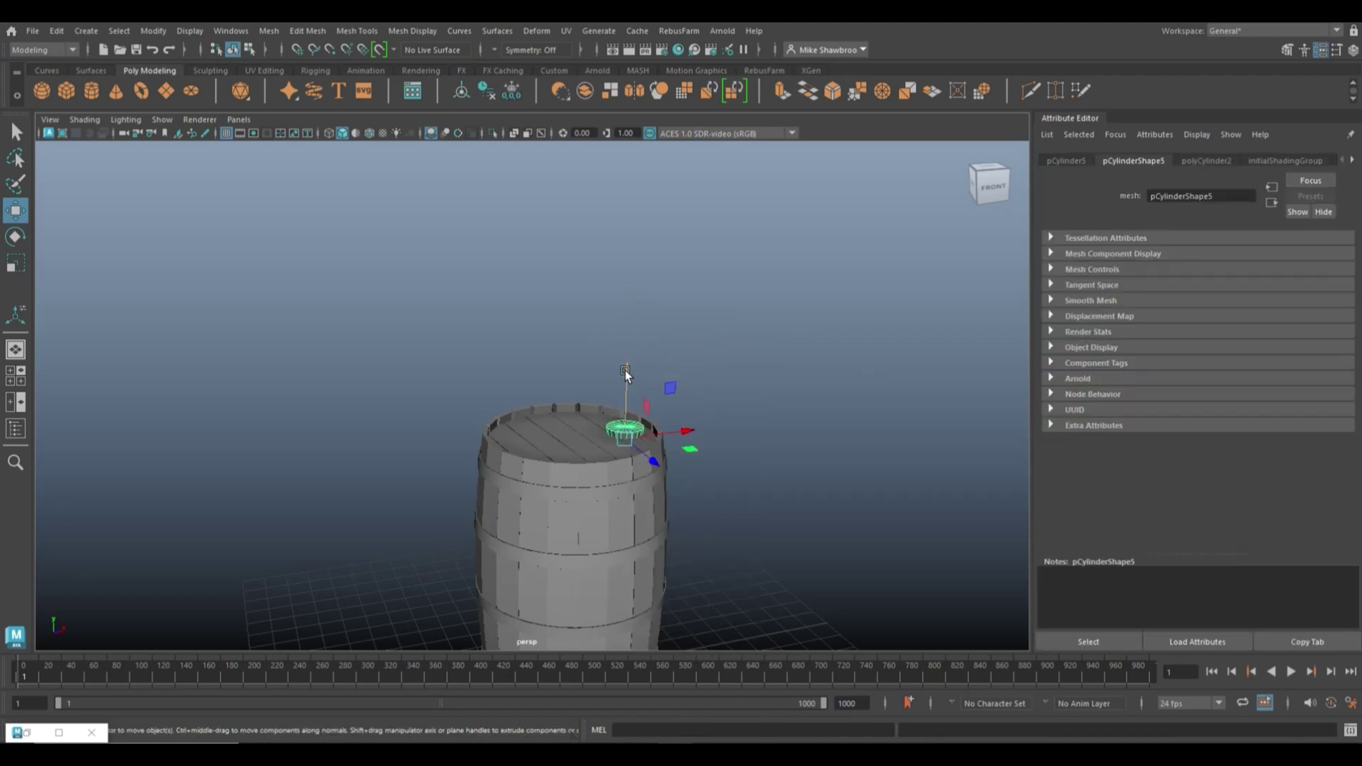
{"action": "left_click_drag", "start_coordinate": [624, 370], "coordinate": [639, 307]}
{"action": "scroll", "coordinate": [739, 441], "scroll_direction": "up", "scroll_amount": 3}
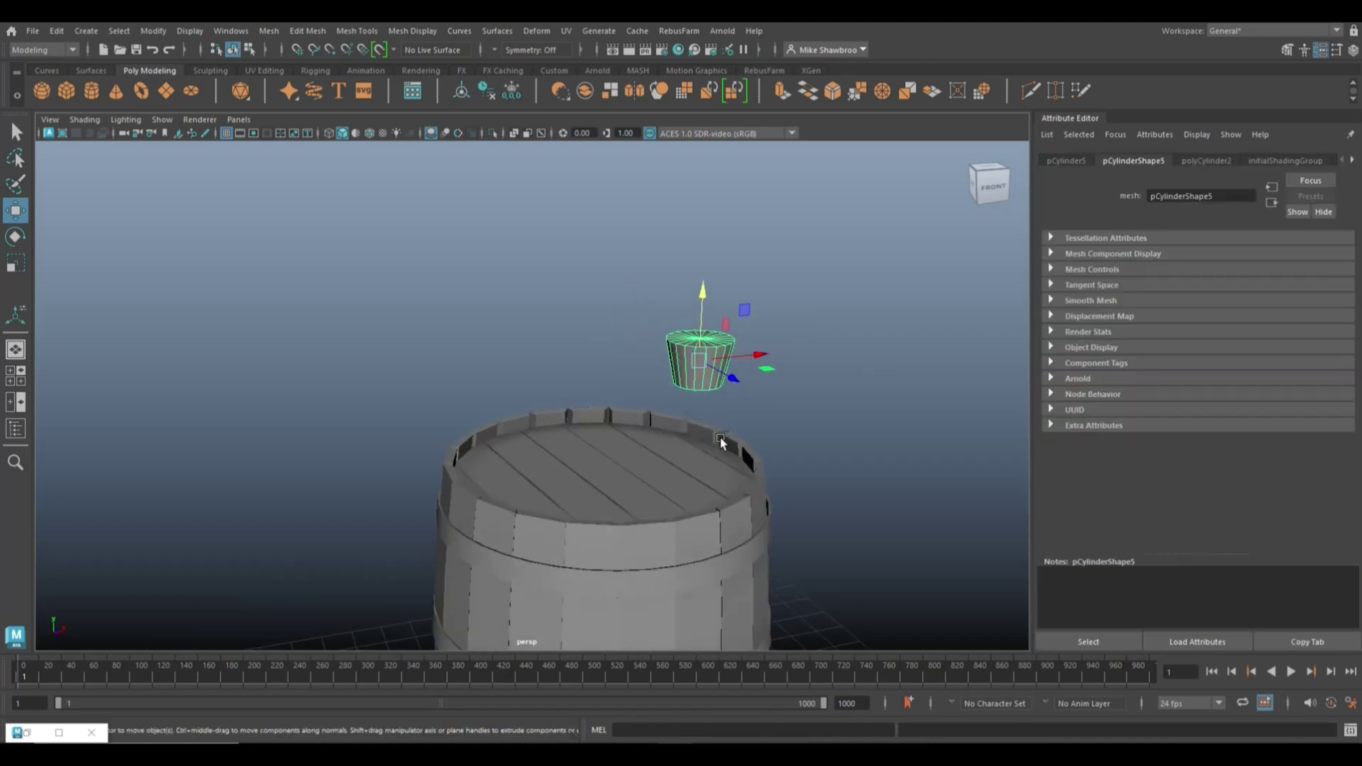
{"action": "key", "text": "r"}
{"action": "left_click_drag", "start_coordinate": [702, 298], "coordinate": [701, 400]}
{"action": "key", "text": "w"}
{"action": "left_click", "coordinate": [821, 411]}
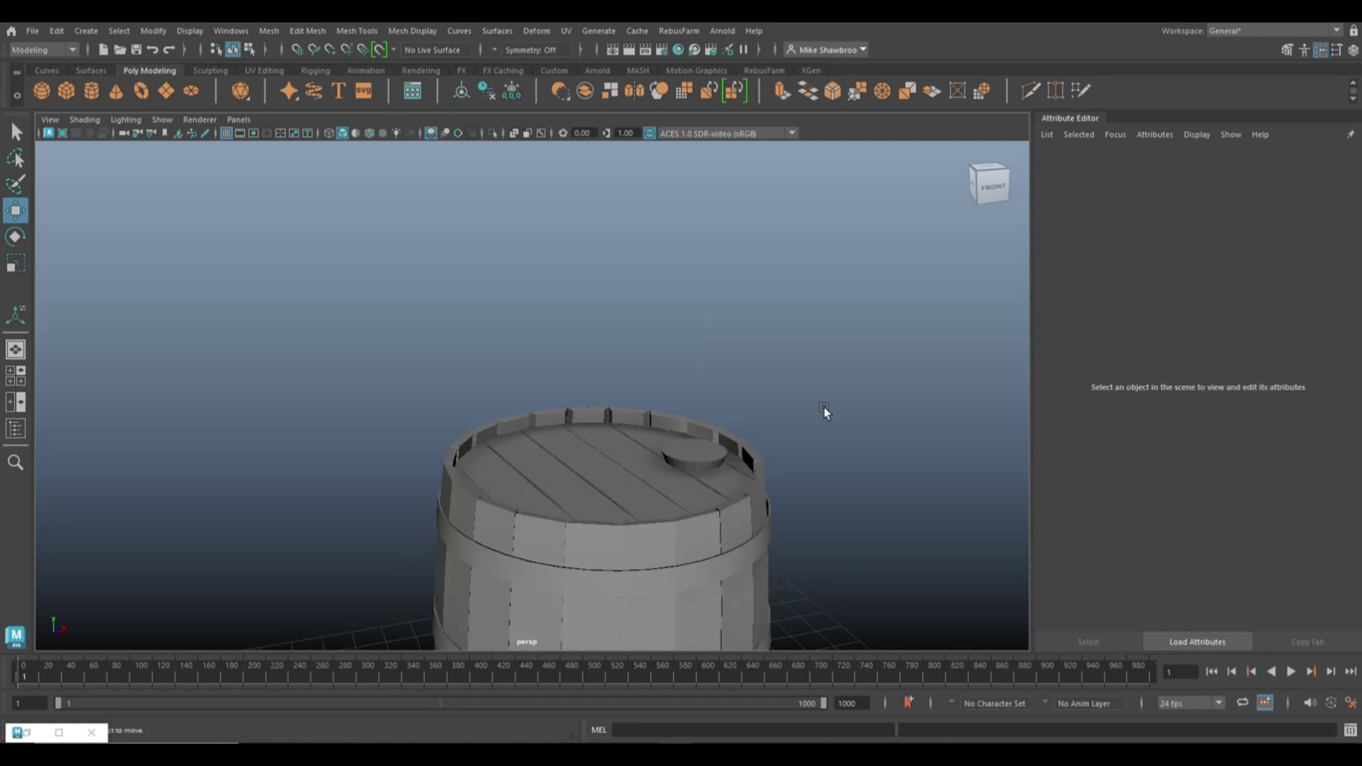
{"action": "scroll", "coordinate": [661, 355], "scroll_direction": "up", "scroll_amount": 8}
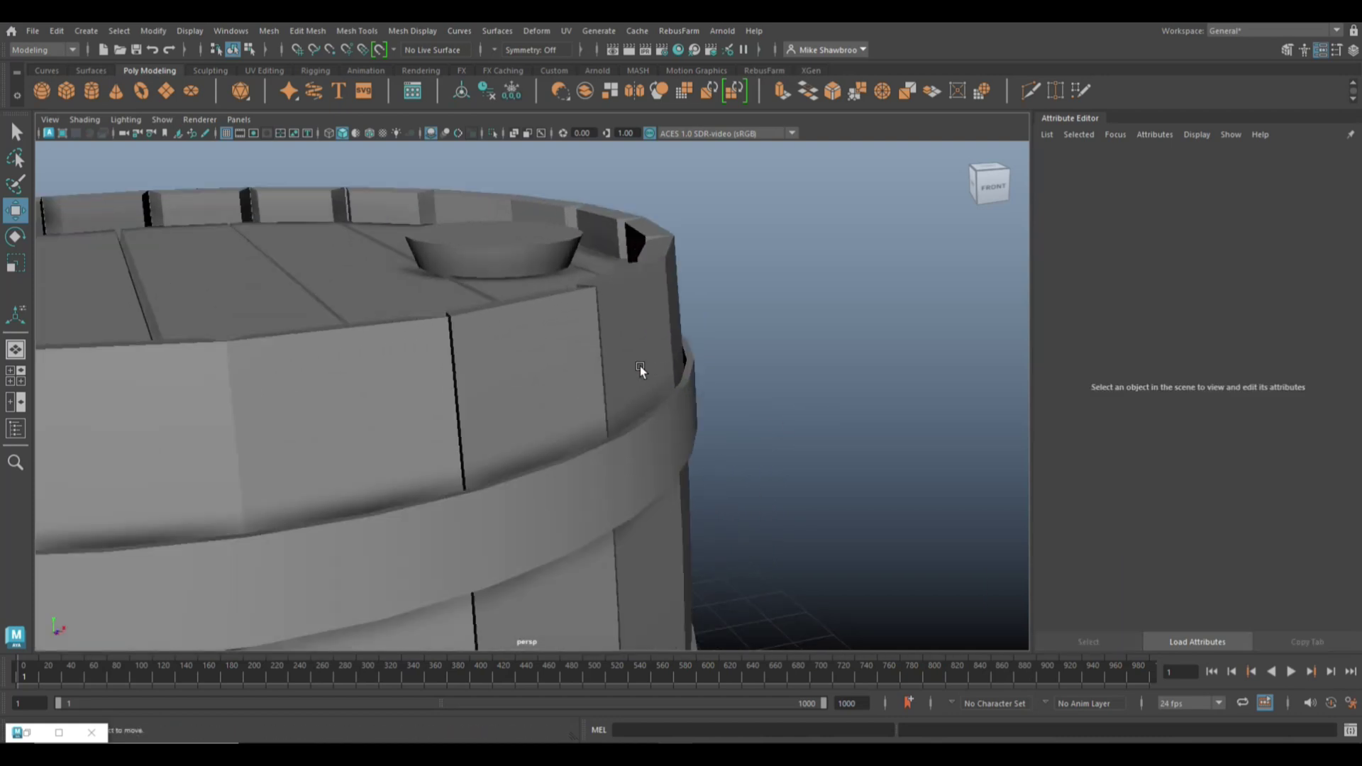
Step: Select the outer edge loop of the plug's top face and bevel it with a small fraction
{"action": "left_click", "coordinate": [580, 314]}
{"action": "right_click_drag", "start_coordinate": [580, 312], "coordinate": [572, 252]}
{"action": "left_click", "coordinate": [564, 316]}
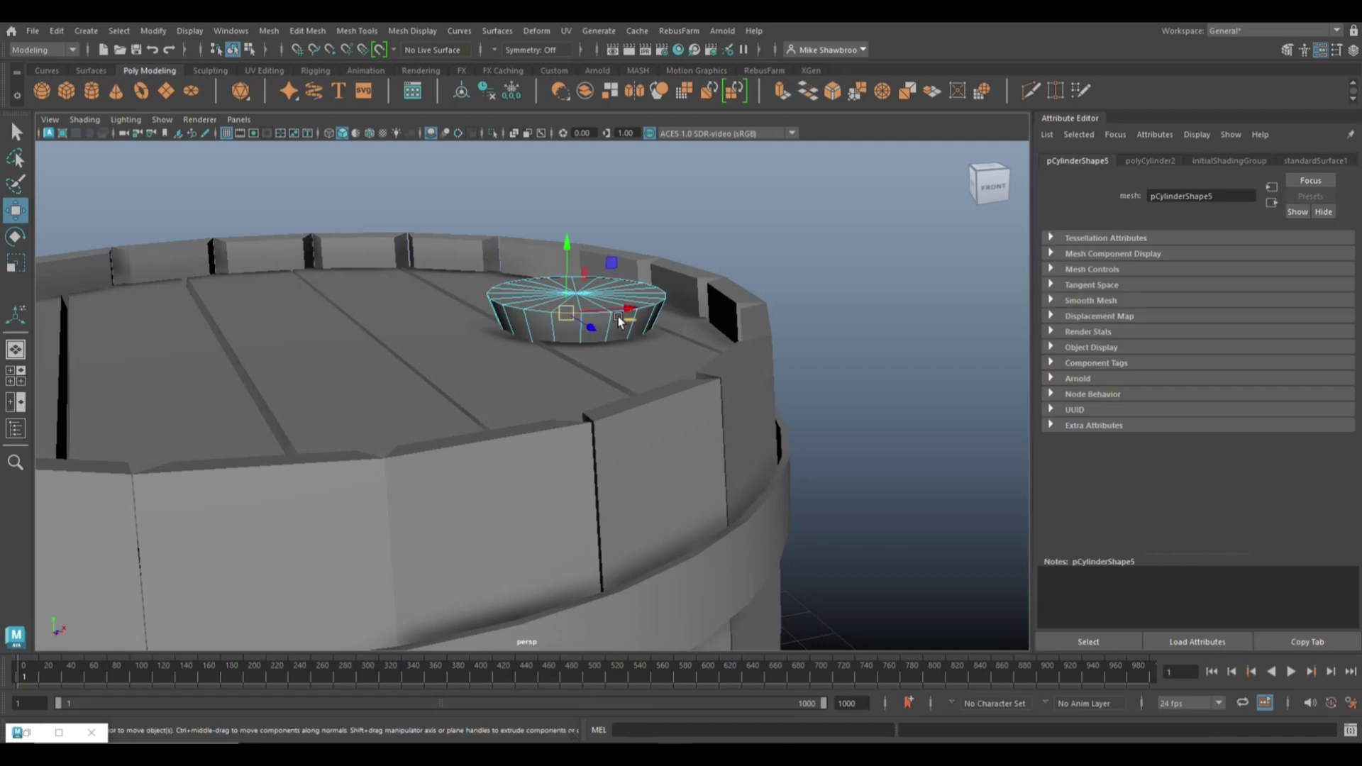
{"action": "key", "text": "Caps_Lock"}
{"action": "left_click", "coordinate": [561, 338]}
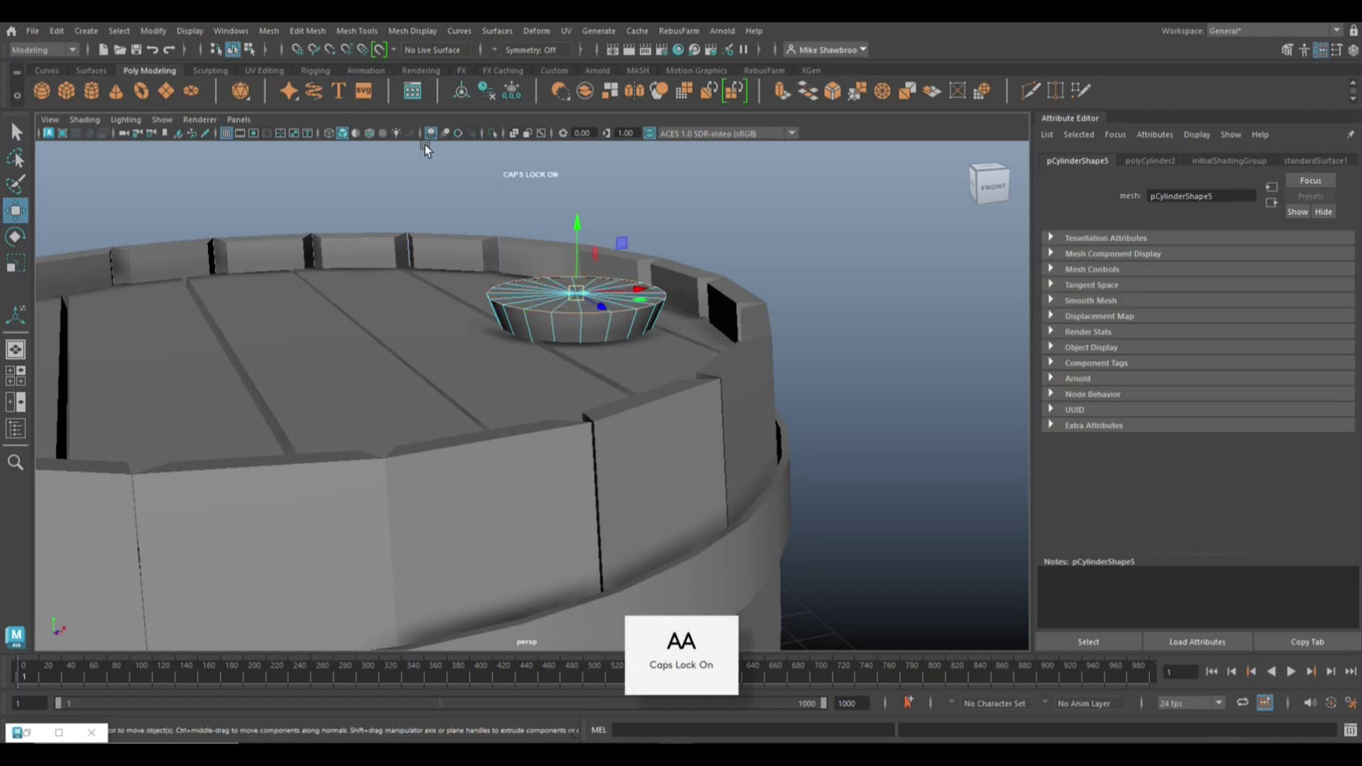
{"action": "key", "text": "Caps_Lock"}
{"action": "key", "text": "ctrl+b"}
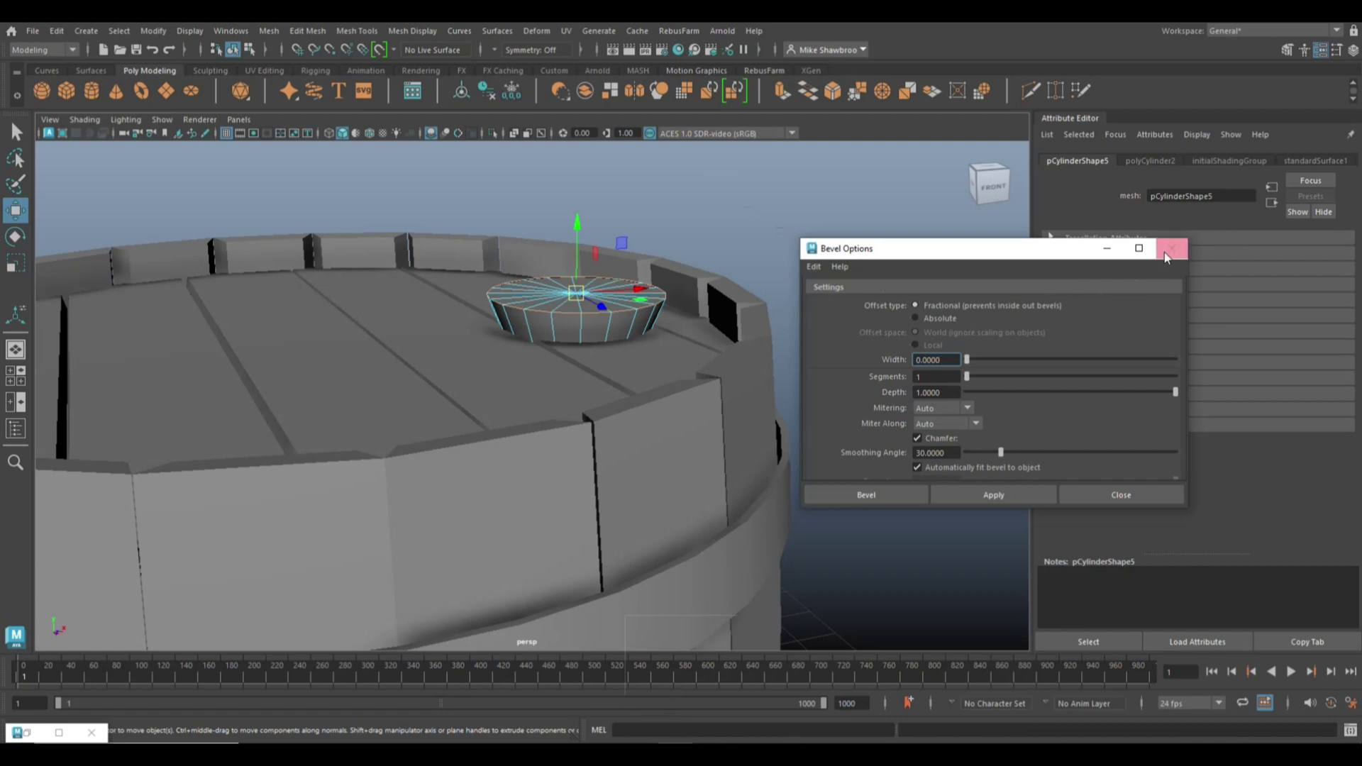
{"action": "left_click", "coordinate": [1167, 249]}
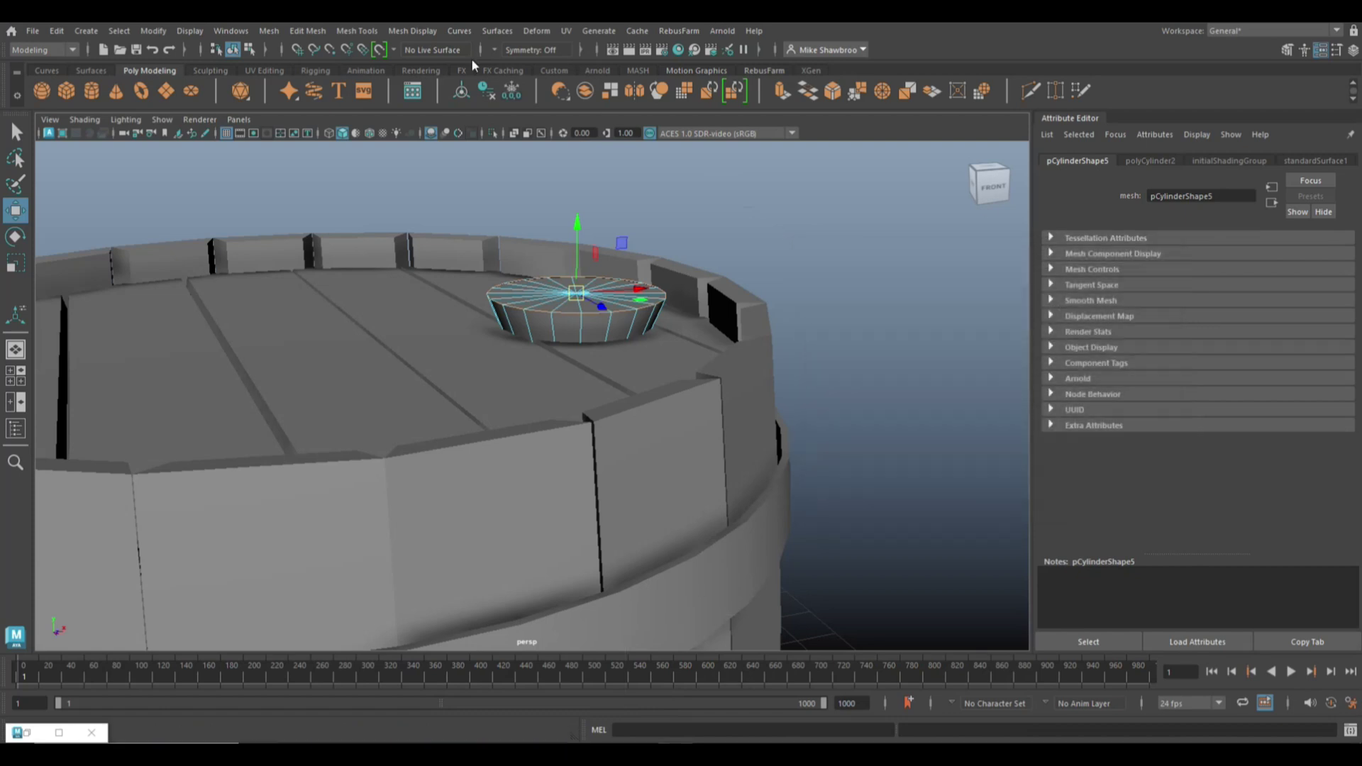
{"action": "left_click", "coordinate": [305, 31]}
{"action": "left_click", "coordinate": [316, 89]}
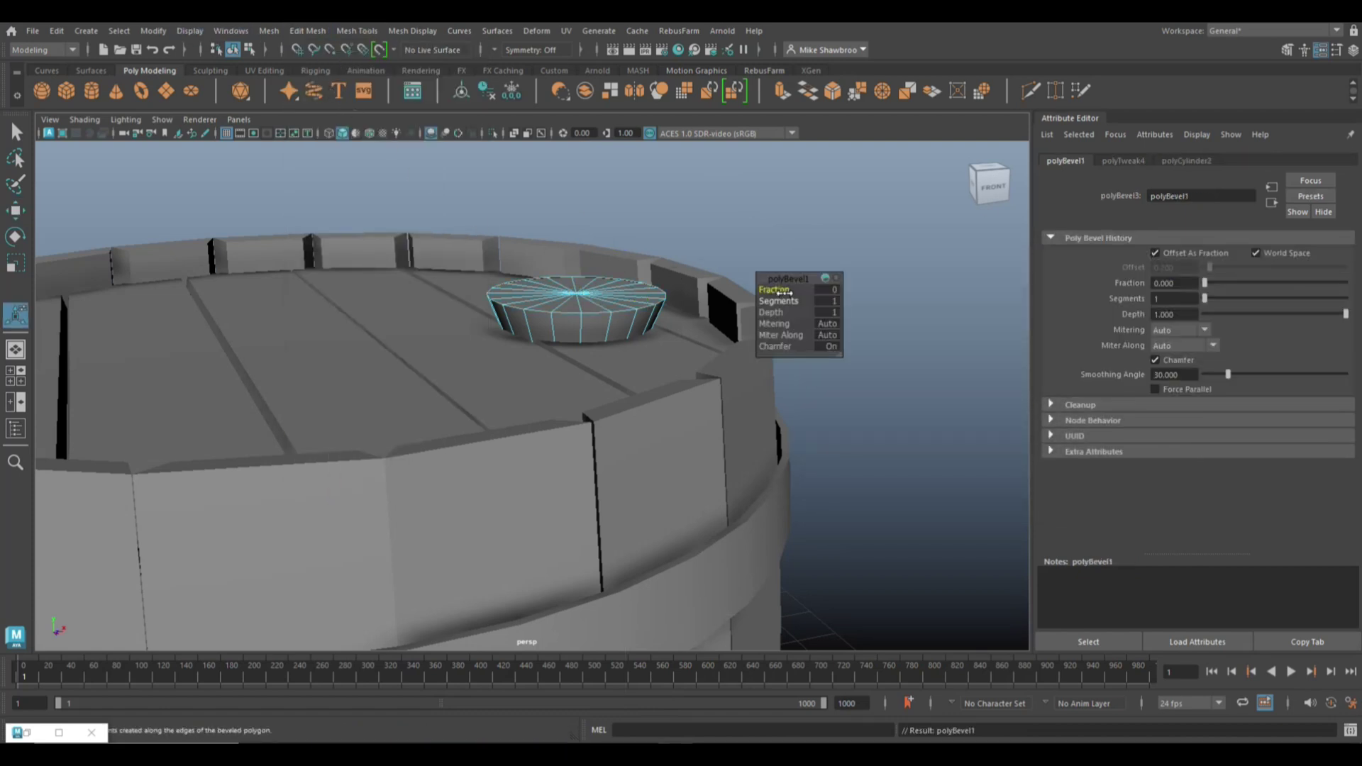
{"action": "left_click_drag", "start_coordinate": [778, 290], "coordinate": [508, 404]}
{"action": "left_click", "coordinate": [879, 444]}
Step: Select the whole plug, adjust its scale slightly and fine-tune its height on the top lid
{"action": "scroll", "coordinate": [873, 437], "scroll_direction": "down", "scroll_amount": 5}
{"action": "left_click", "coordinate": [534, 424]}
{"action": "key", "text": "r"}
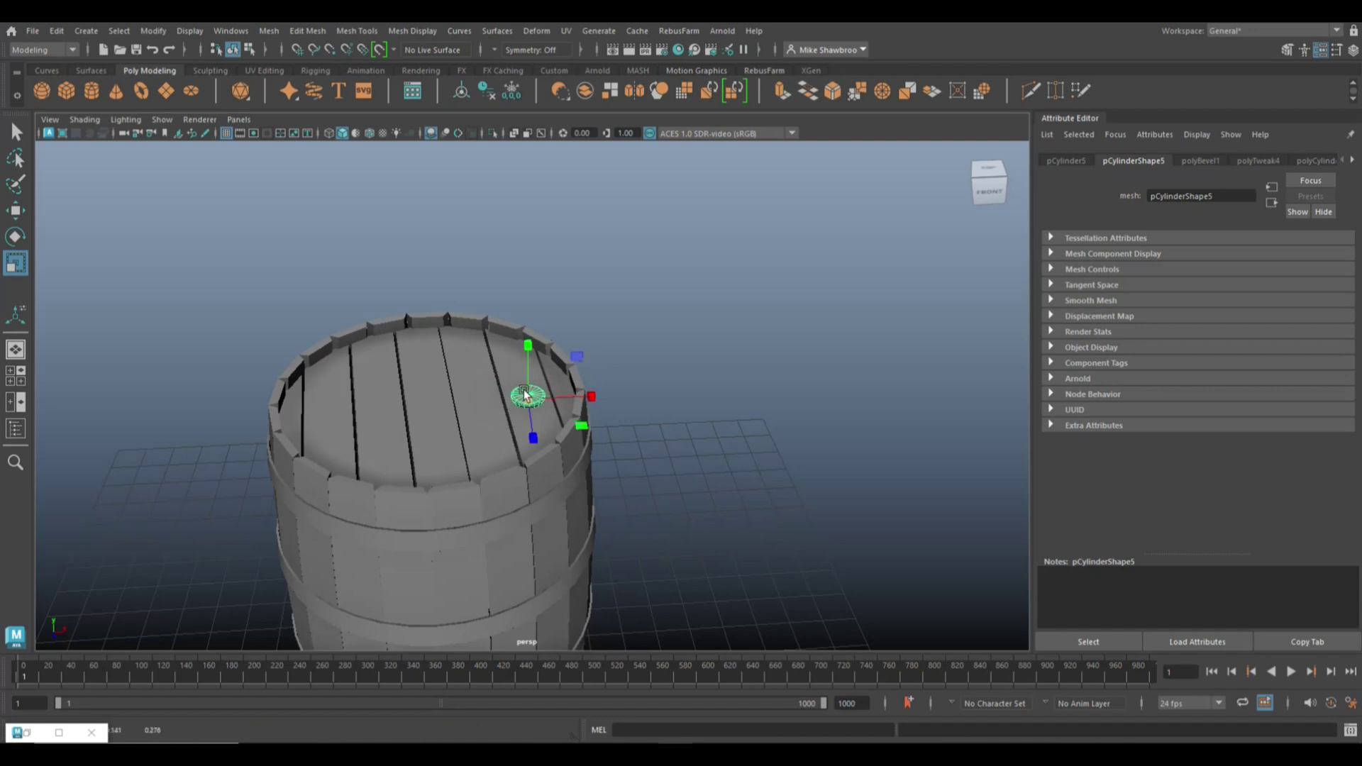
{"action": "key", "text": "w"}
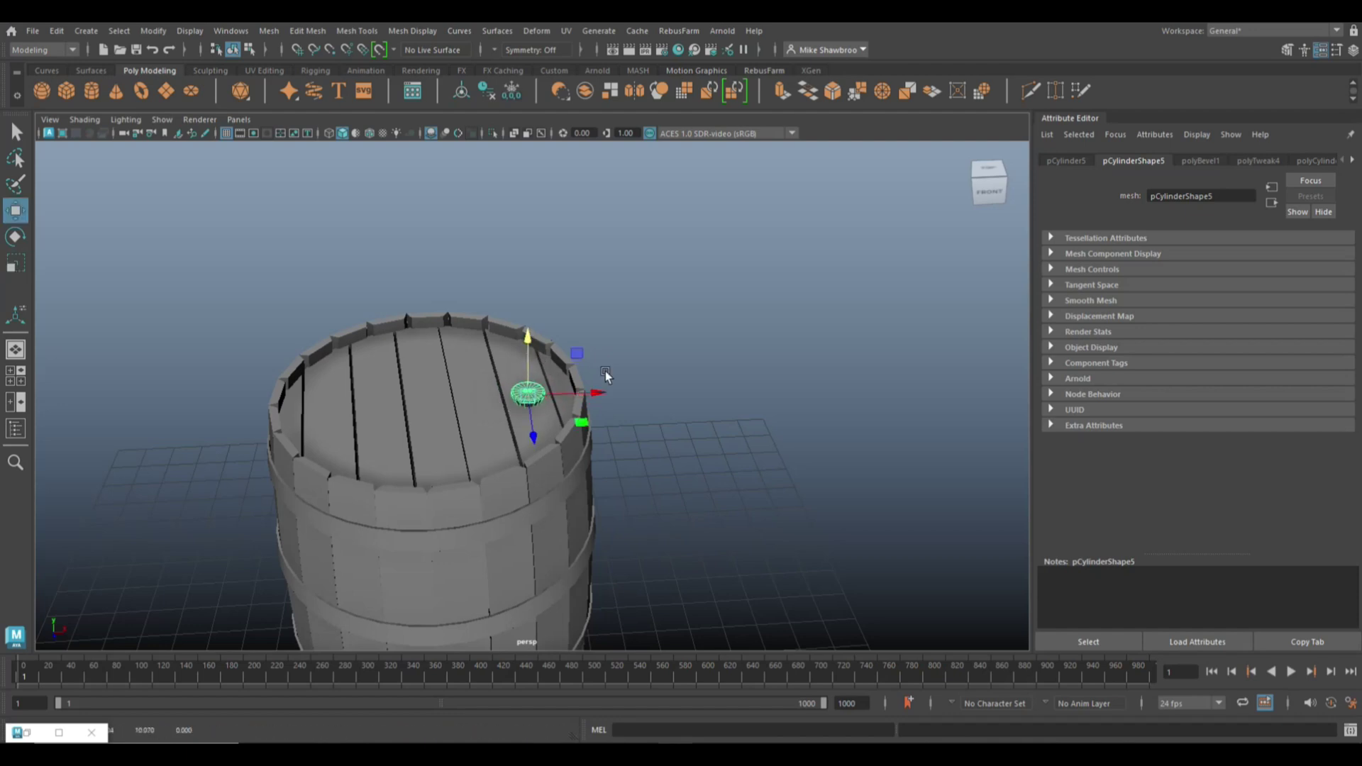
{"action": "left_click", "coordinate": [692, 396]}
Step: Select all planks, lids, hoops and the plug, and combine them into a single barrel mesh
{"action": "scroll", "coordinate": [692, 396], "scroll_direction": "down", "scroll_amount": 6}
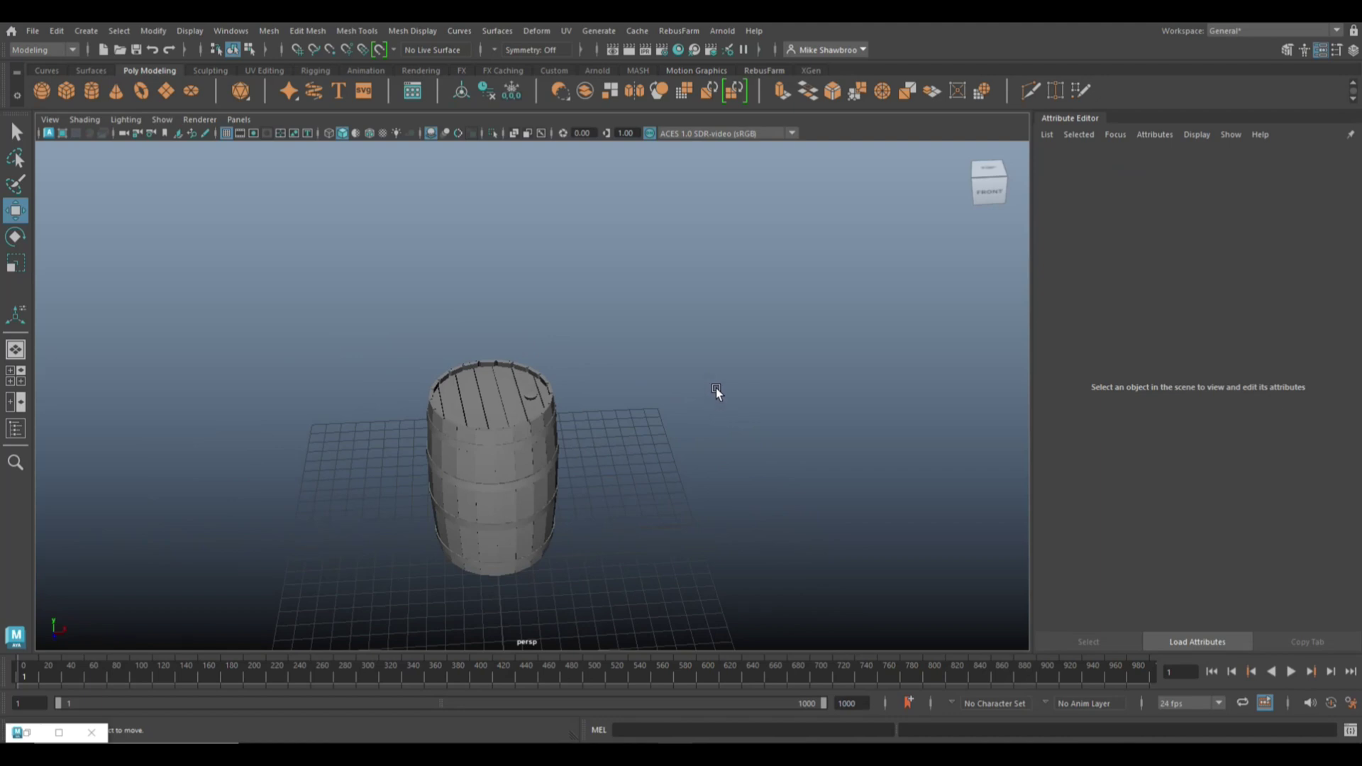
{"action": "left_click_drag", "start_coordinate": [717, 389], "coordinate": [704, 341], "text": "alt"}
{"action": "scroll", "coordinate": [704, 342], "scroll_direction": "up", "scroll_amount": 3}
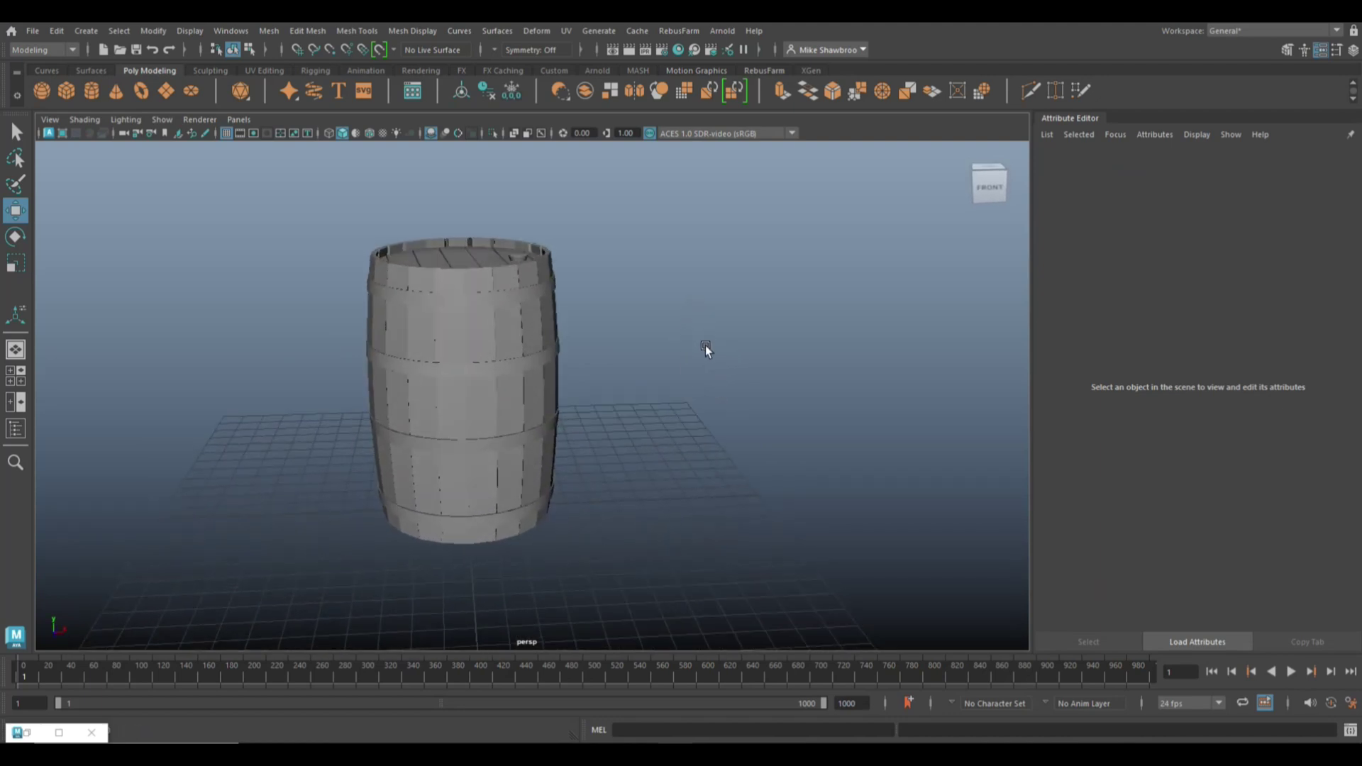
{"action": "left_click_drag", "start_coordinate": [300, 214], "coordinate": [662, 615]}
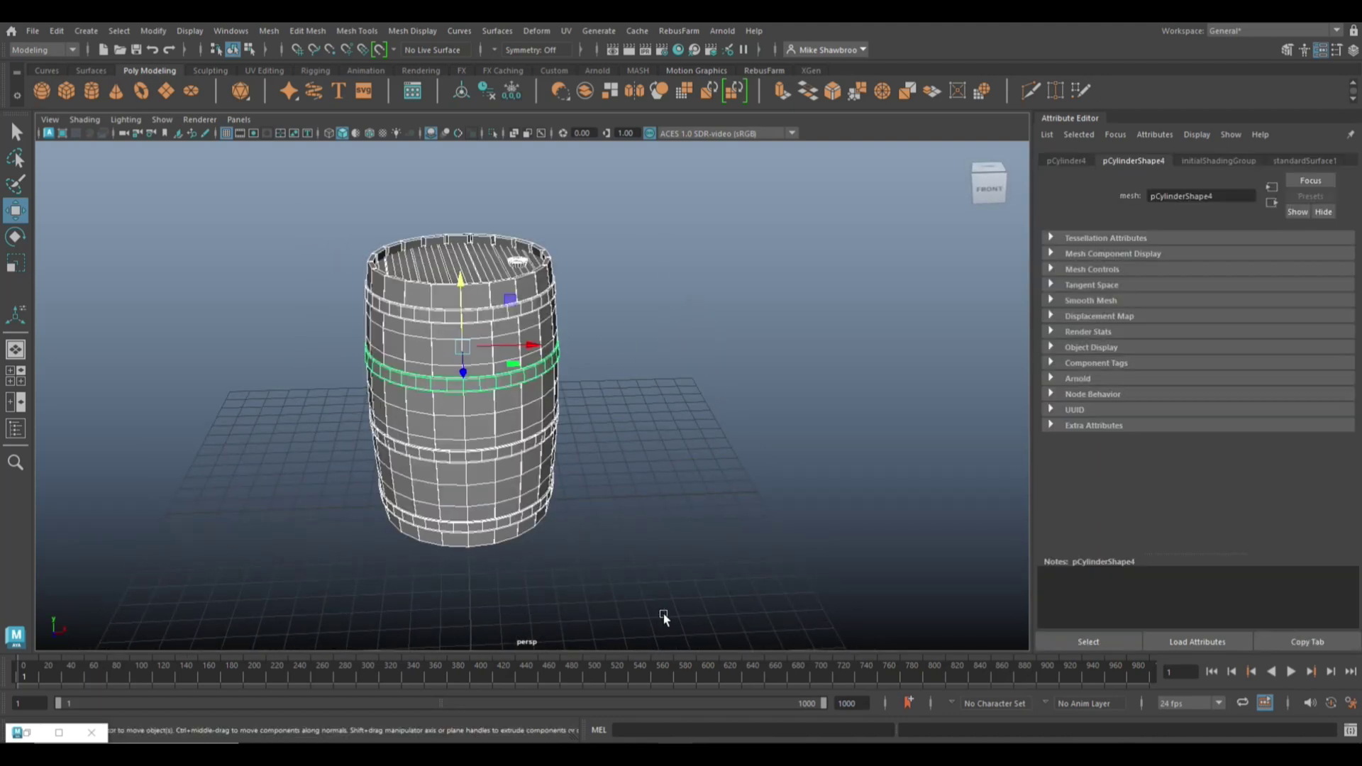
{"action": "left_click", "coordinate": [269, 30]}
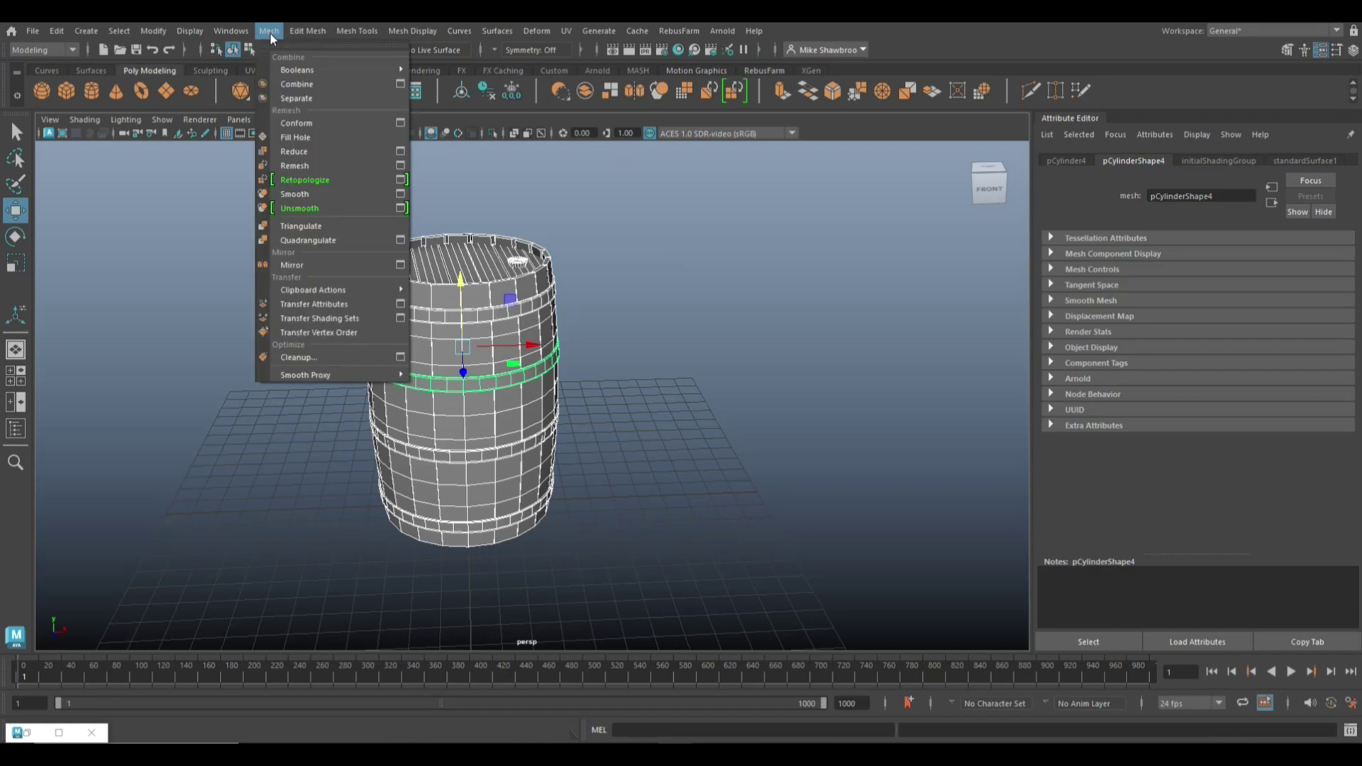
{"action": "left_click", "coordinate": [316, 84]}
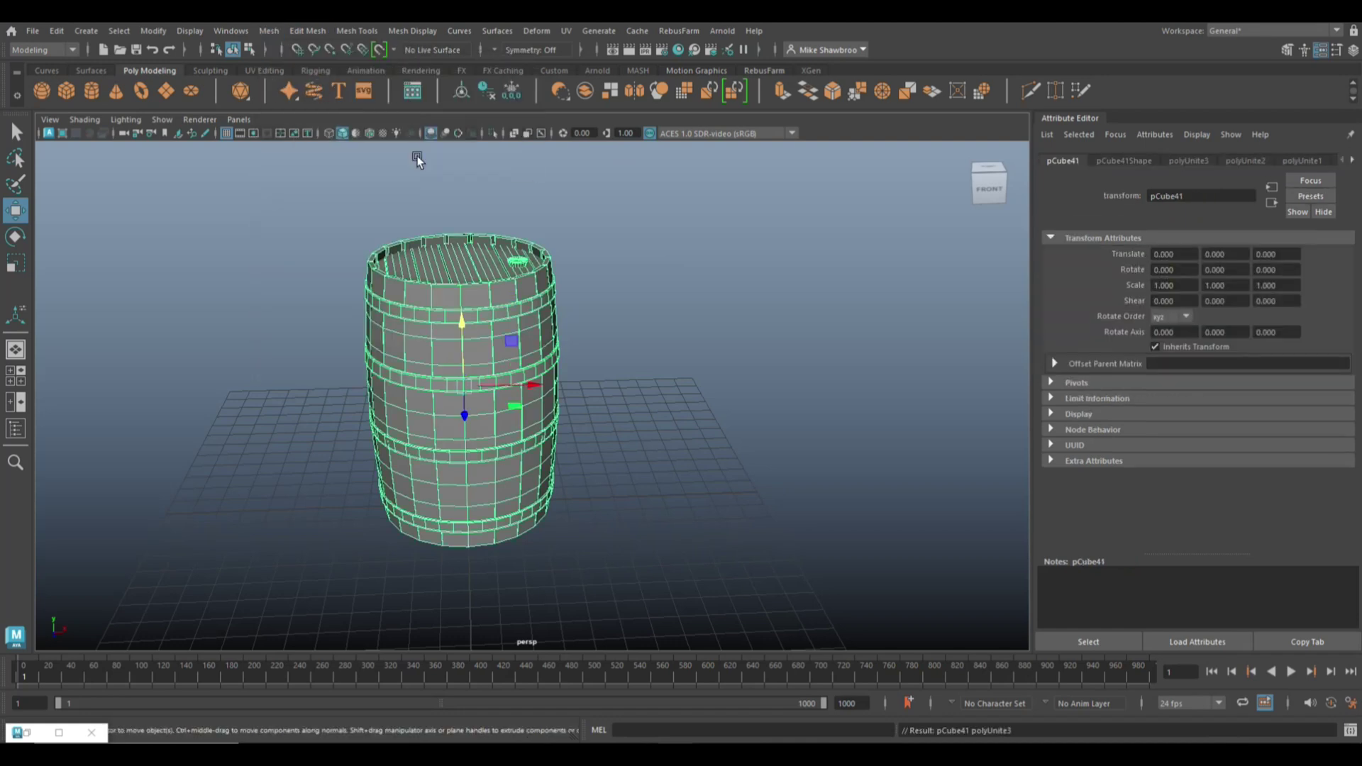
Step: Duplicate the barrel, move the copy along X to about 9.871 and rotate it 90 degrees about X onto its side
{"action": "scroll", "coordinate": [603, 320], "scroll_direction": "down", "scroll_amount": 3}
{"action": "left_click_drag", "start_coordinate": [603, 319], "coordinate": [687, 388], "text": "alt"}
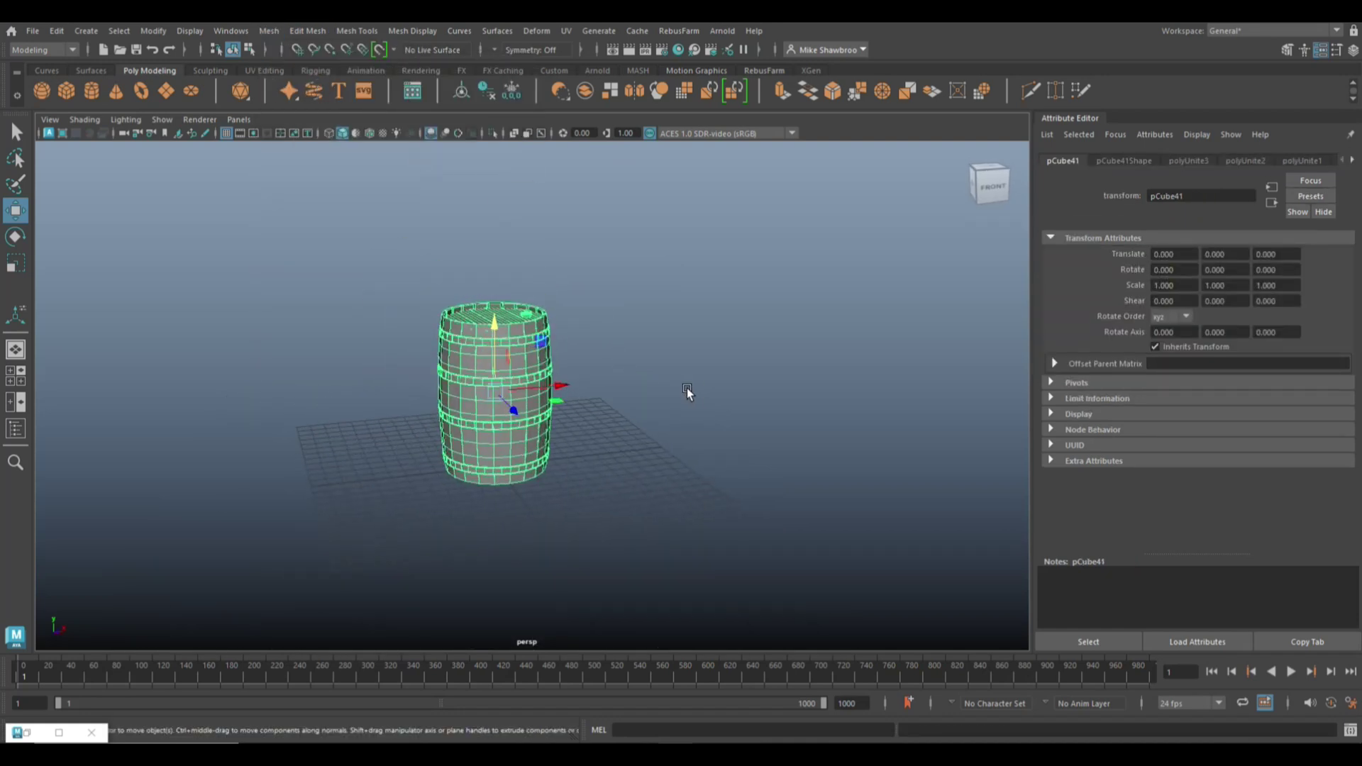
{"action": "key", "text": "ctrl+d"}
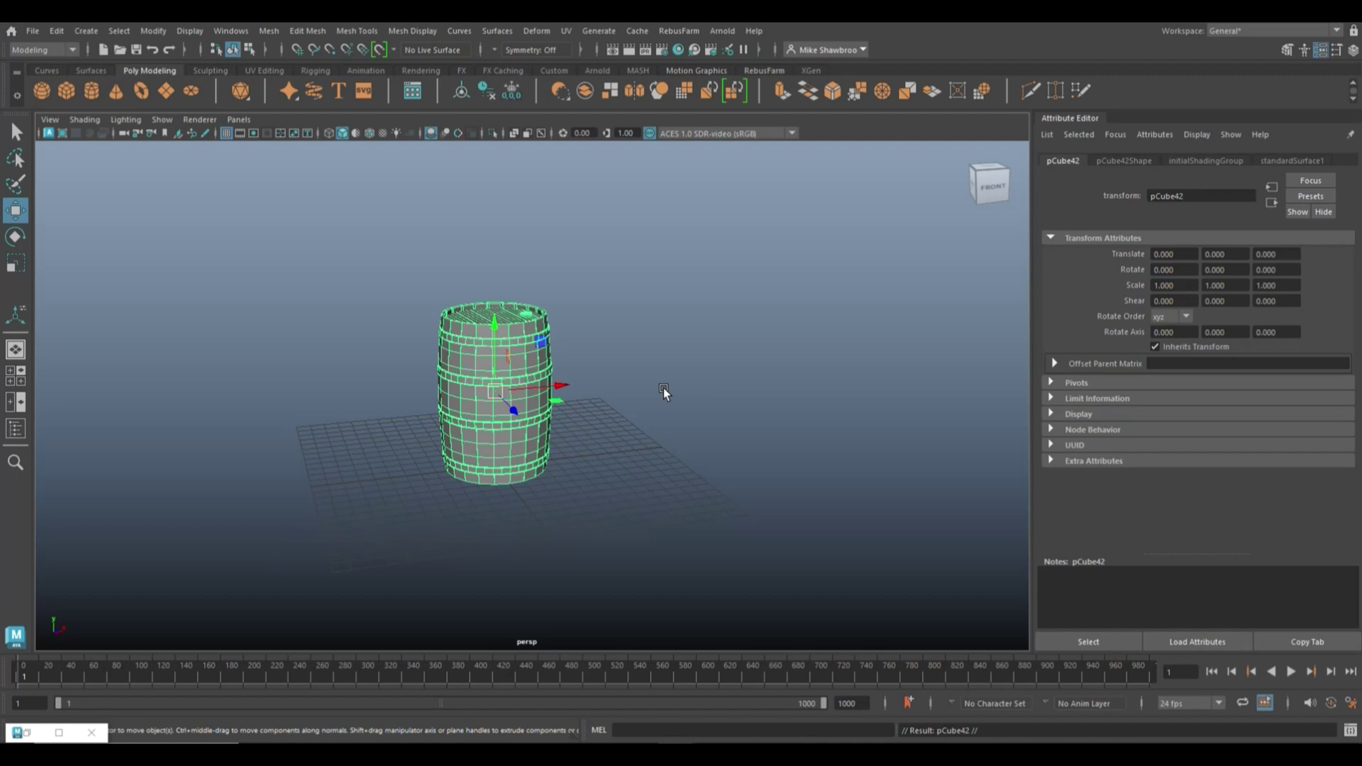
{"action": "left_click_drag", "start_coordinate": [560, 390], "coordinate": [696, 394]}
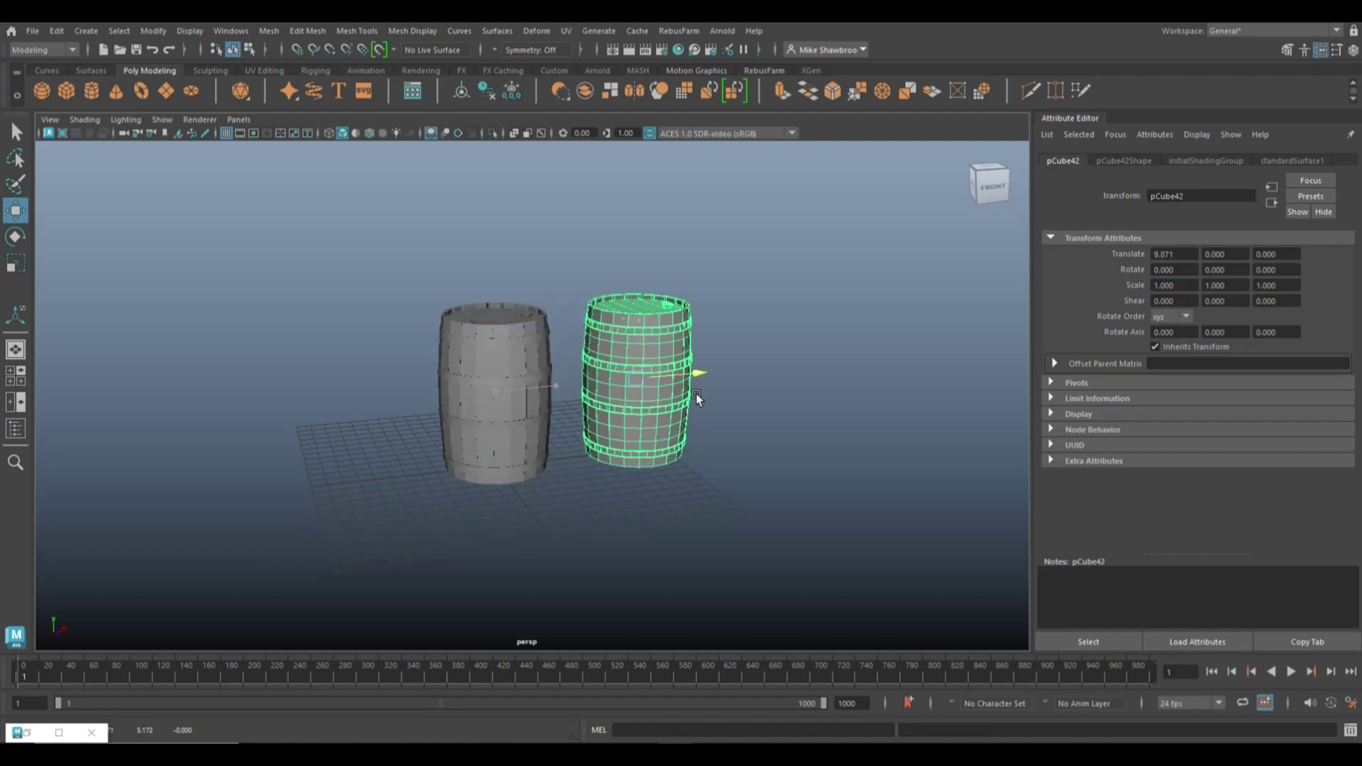
{"action": "key", "text": "e"}
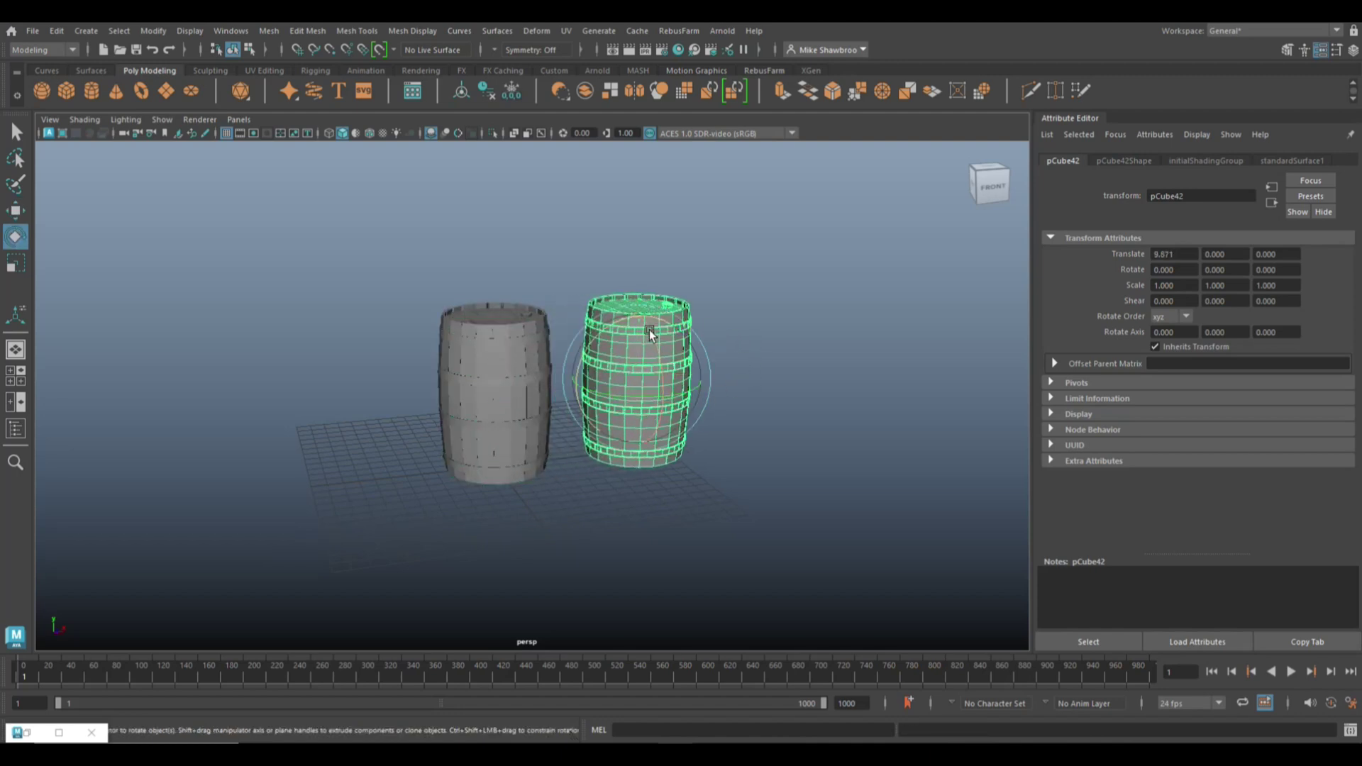
{"action": "left_click_drag", "start_coordinate": [651, 333], "coordinate": [670, 419]}
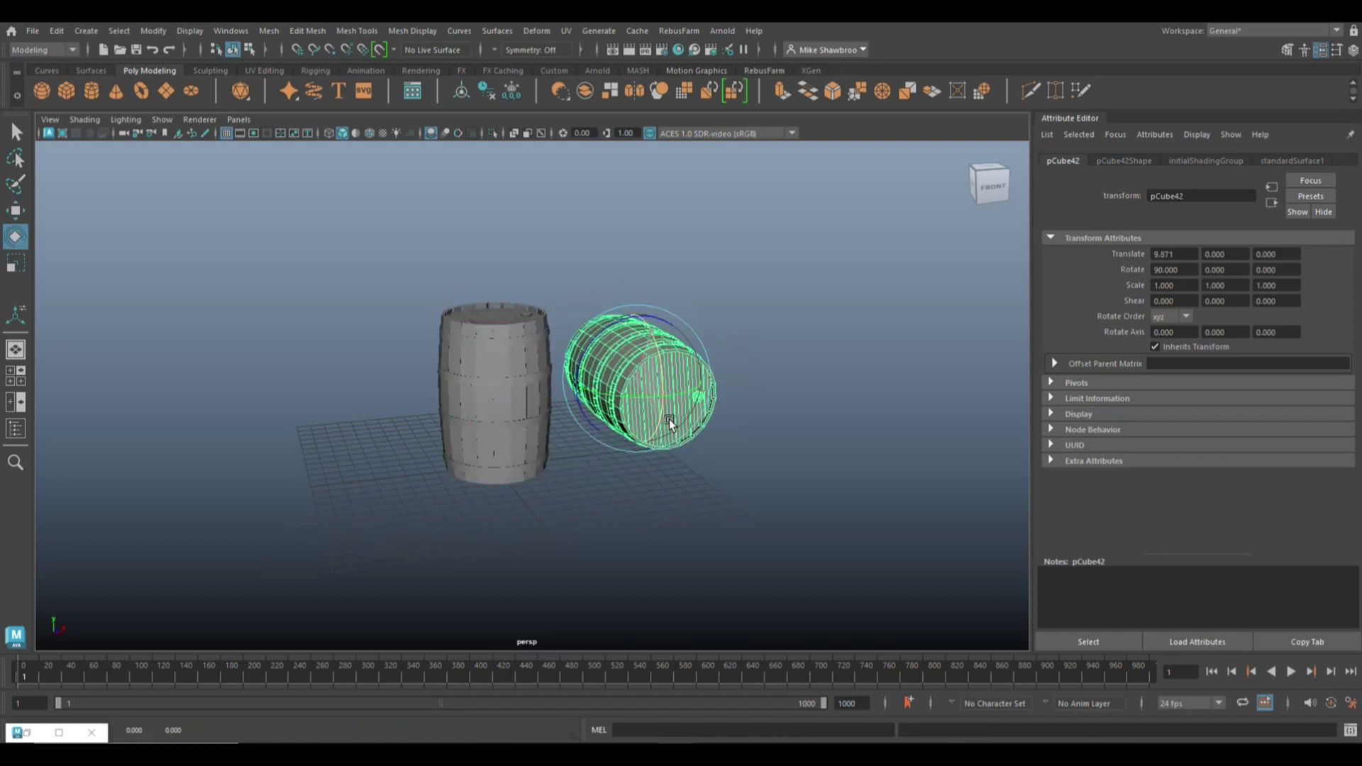
Step: In the front view, lower the lying barrel to about -1.489 in Y, level with the upright barrel's base
{"action": "left_click", "coordinate": [20, 383]}
{"action": "key", "text": "space"}
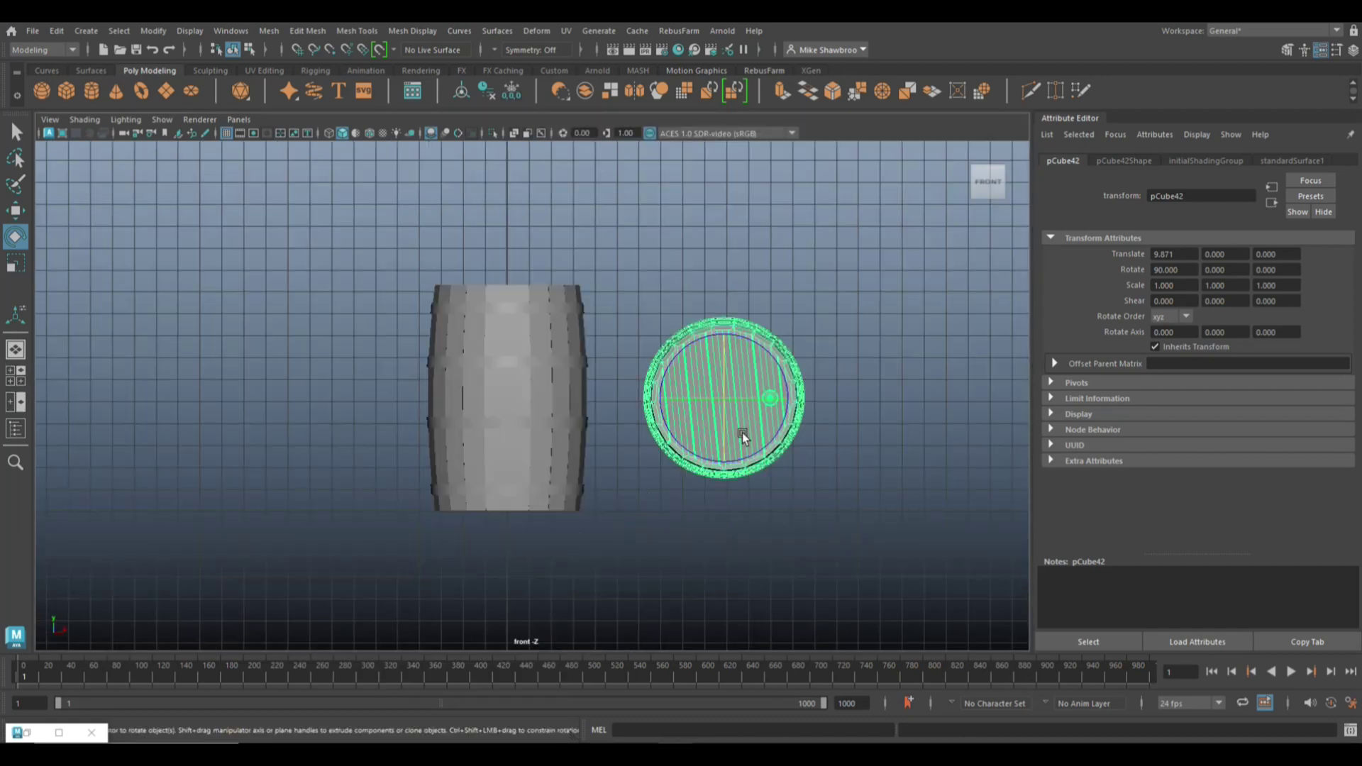
{"action": "key", "text": "w"}
{"action": "left_click_drag", "start_coordinate": [725, 340], "coordinate": [726, 367]}
{"action": "scroll", "coordinate": [728, 440], "scroll_direction": "down", "scroll_amount": 2}
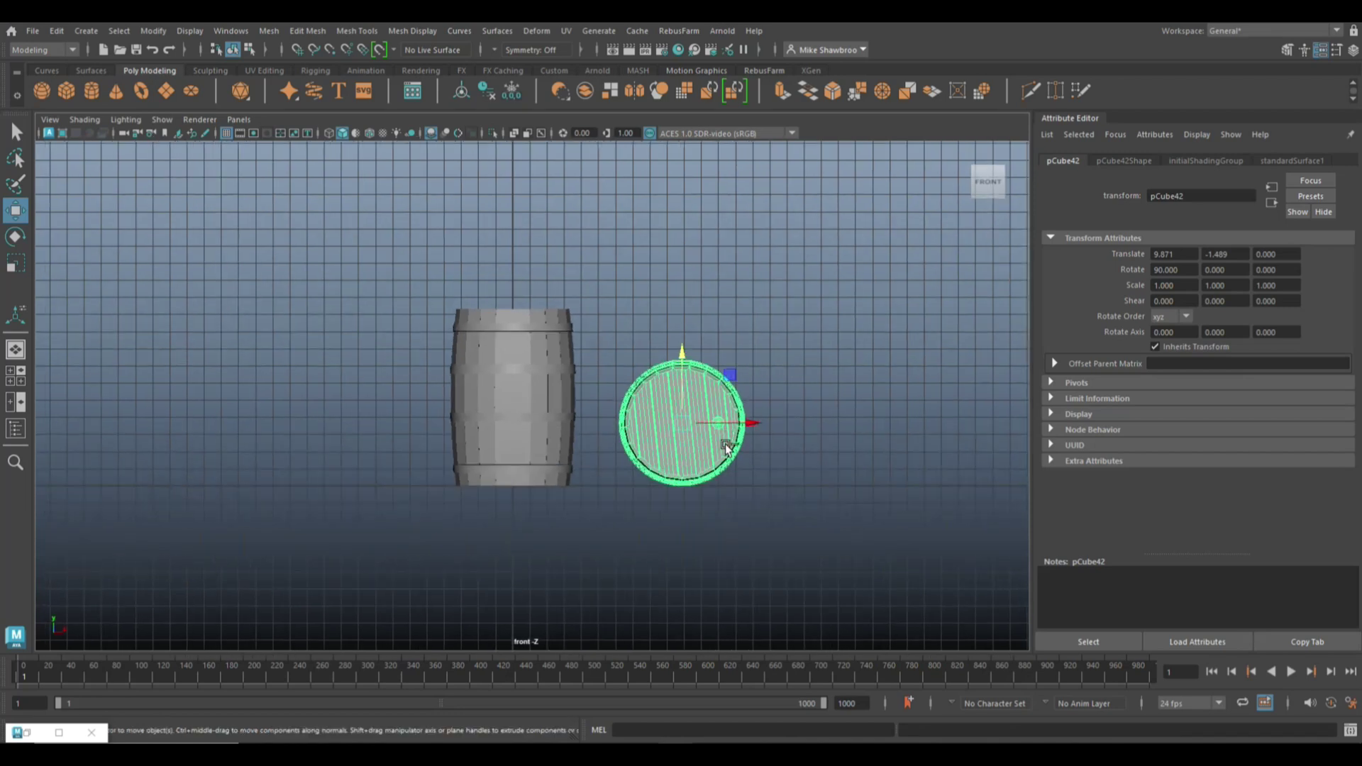
Step: Duplicate the lying barrel, place the copy beside it at about X 17.492 and rotate it to about -49.289 degrees in Z
{"action": "key", "text": "ctrl+d"}
{"action": "left_click_drag", "start_coordinate": [764, 421], "coordinate": [887, 445]}
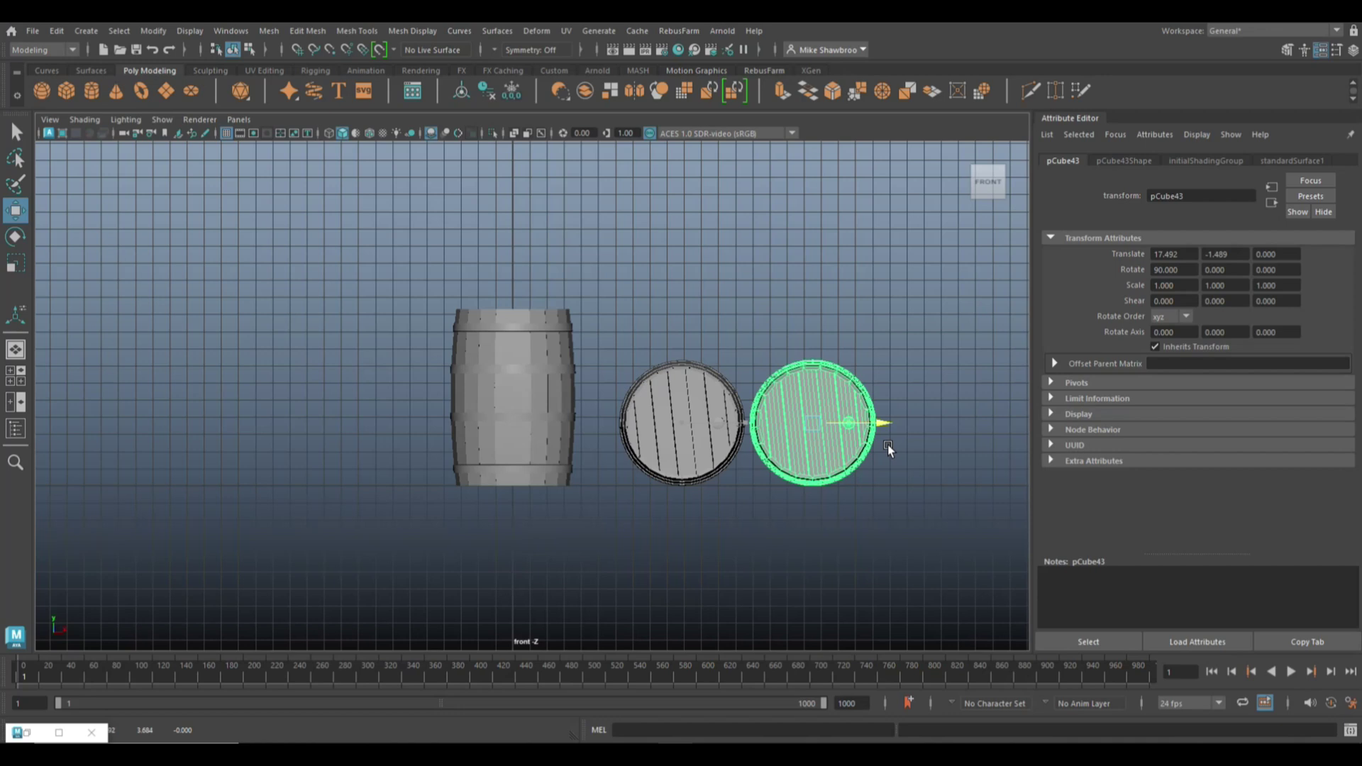
{"action": "key", "text": "e"}
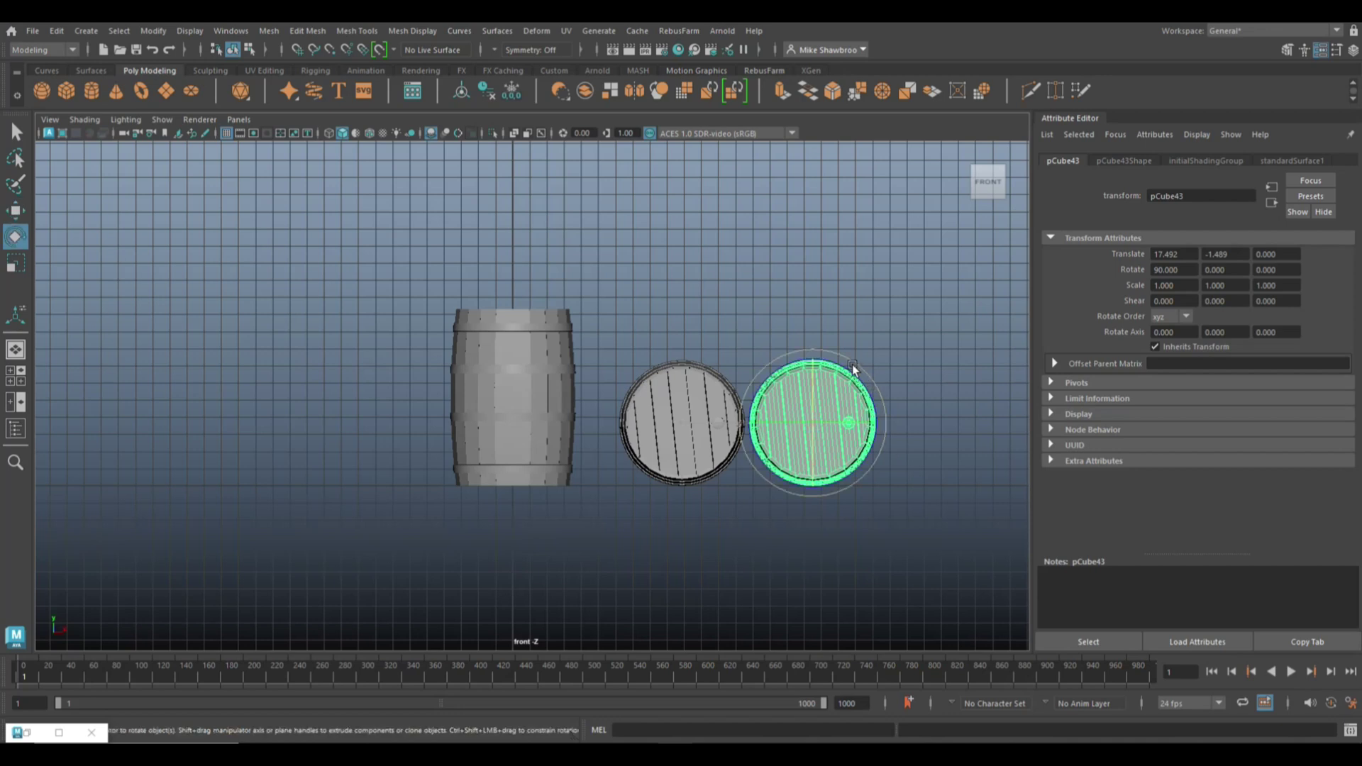
{"action": "left_click_drag", "start_coordinate": [851, 370], "coordinate": [874, 410]}
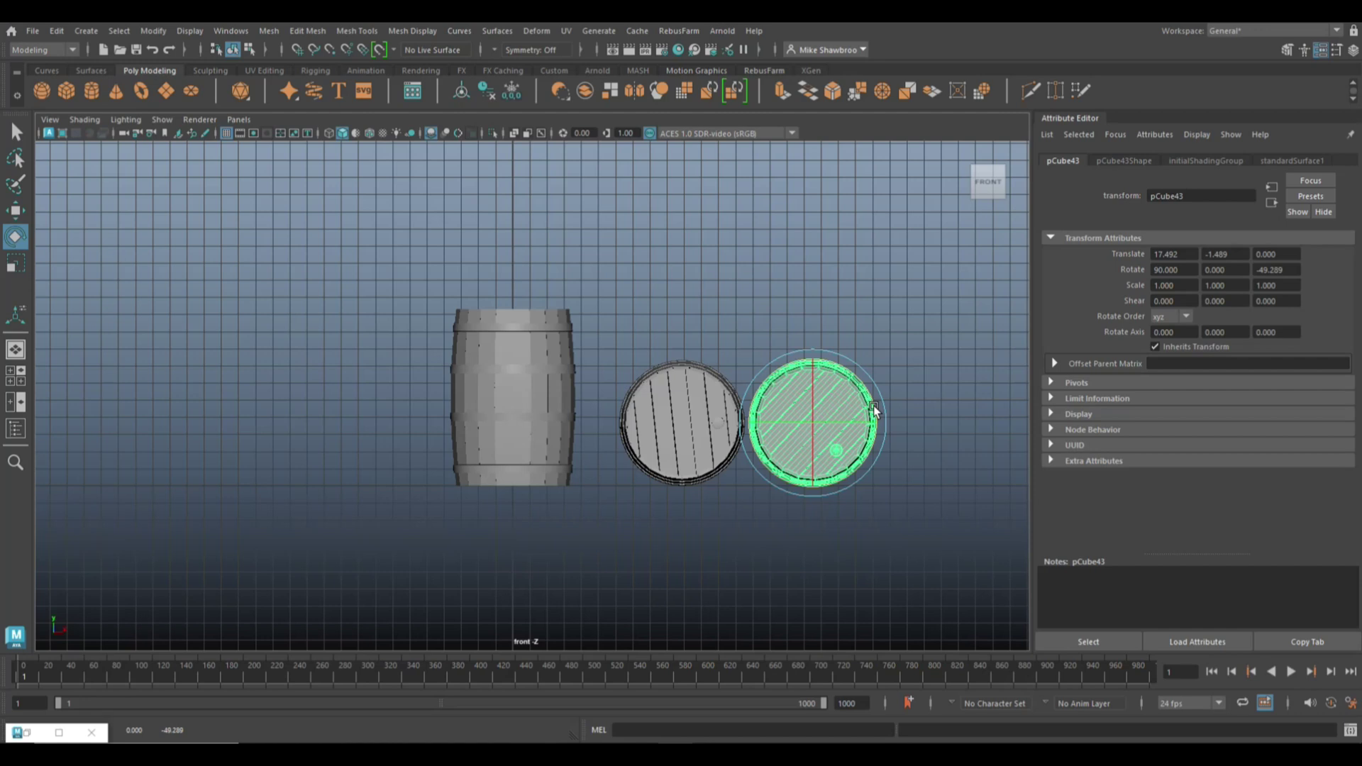
Step: Duplicate the second lying barrel, place the copy at about X 25.072 and rotate it to about -112.974 degrees in Z
{"action": "left_click", "coordinate": [874, 410], "text": "shift"}
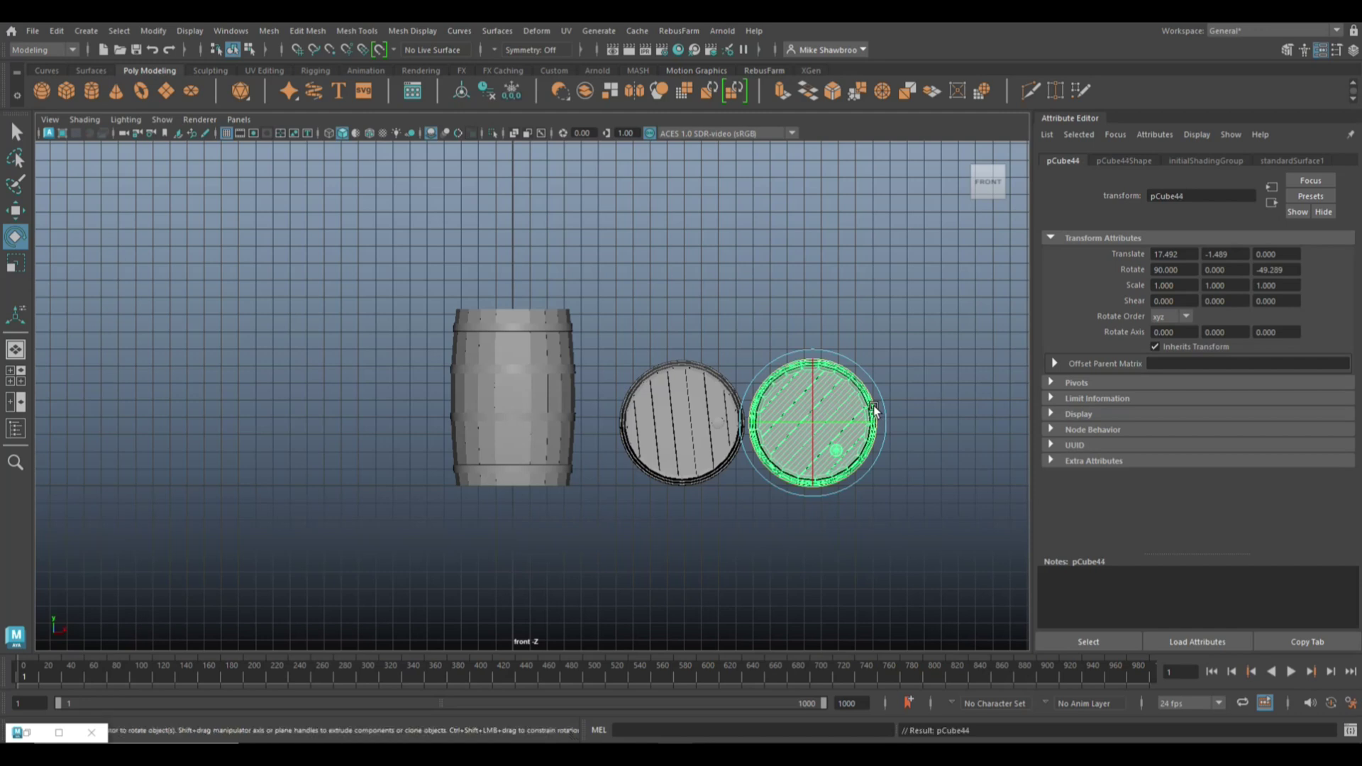
{"action": "key", "text": "w"}
{"action": "left_click_drag", "start_coordinate": [879, 419], "coordinate": [1010, 454]}
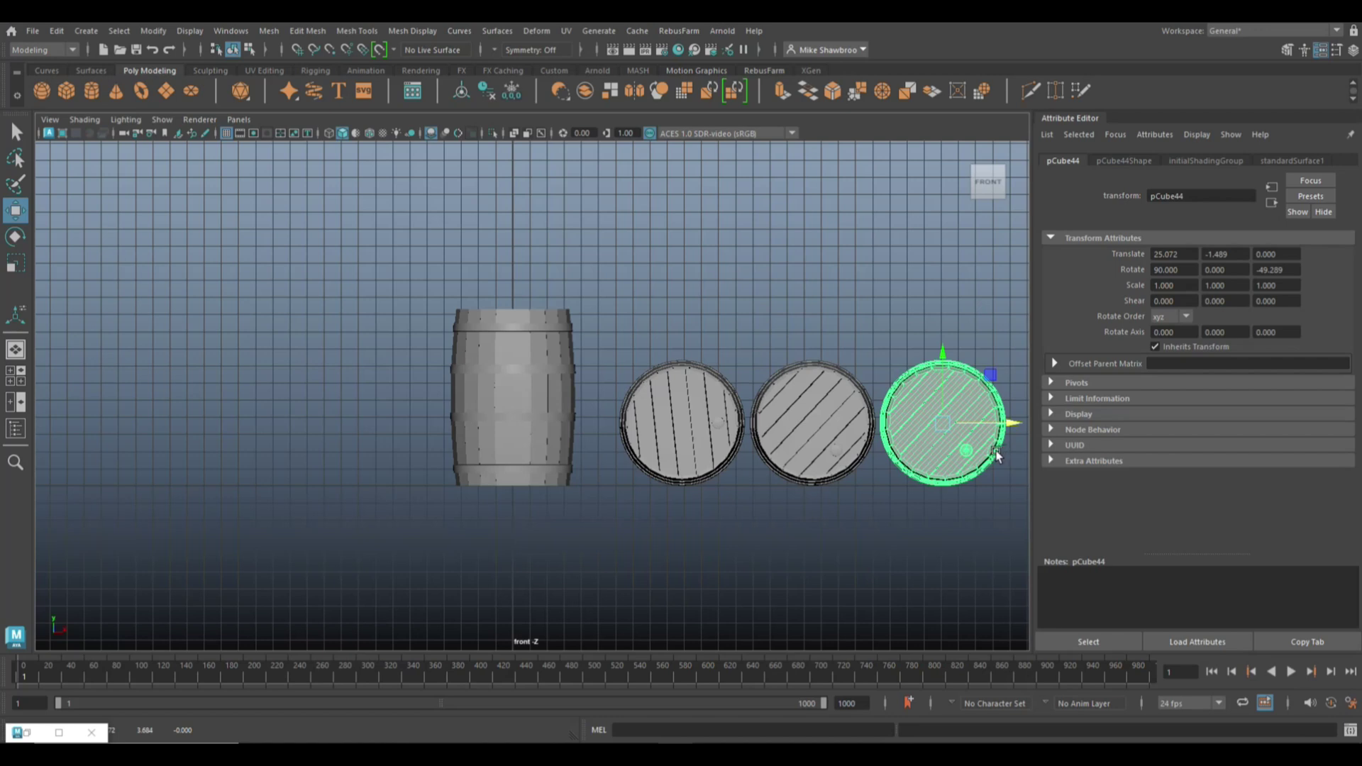
{"action": "key", "text": "e"}
{"action": "left_click_drag", "start_coordinate": [983, 362], "coordinate": [993, 420]}
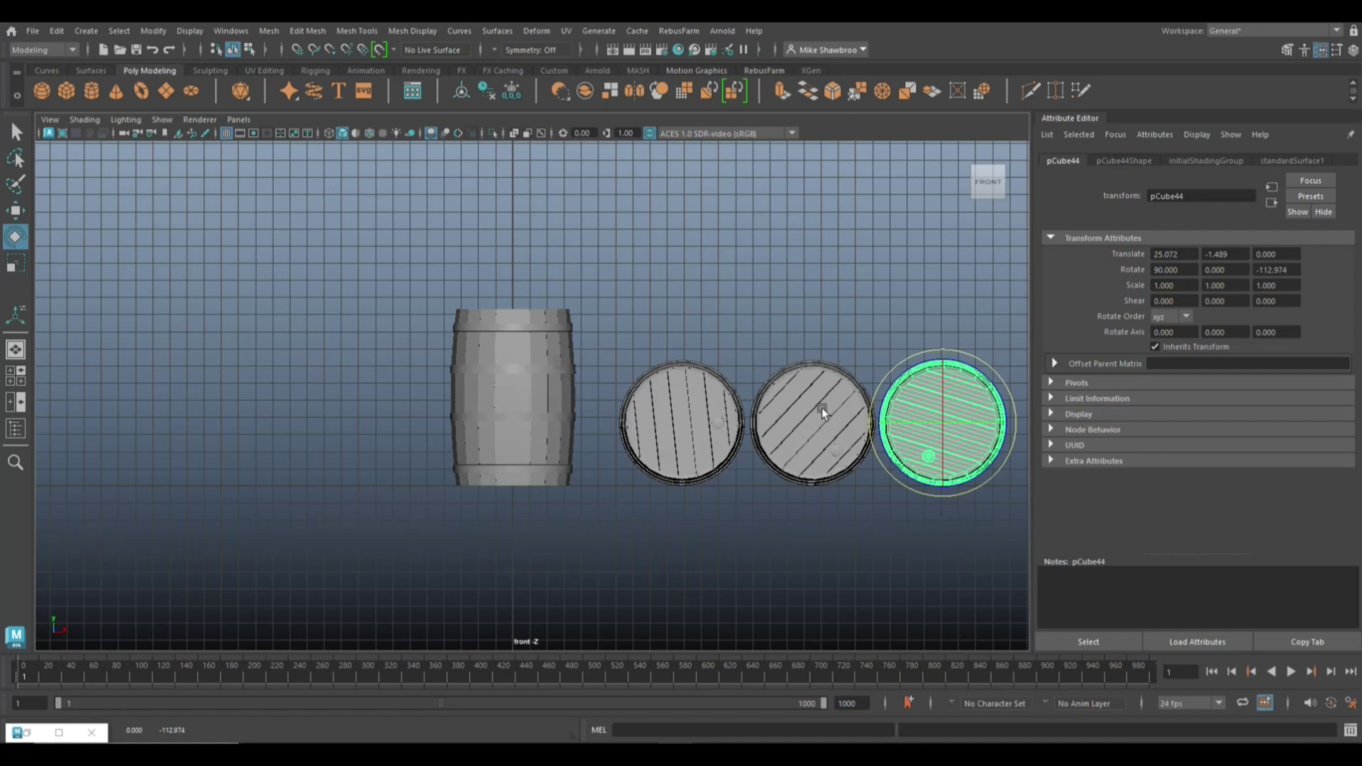
Step: Duplicate the third lying barrel and stack the copy between the second and third, at about X 21.253 and Y 4.737
{"action": "key", "text": "ctrl+d"}
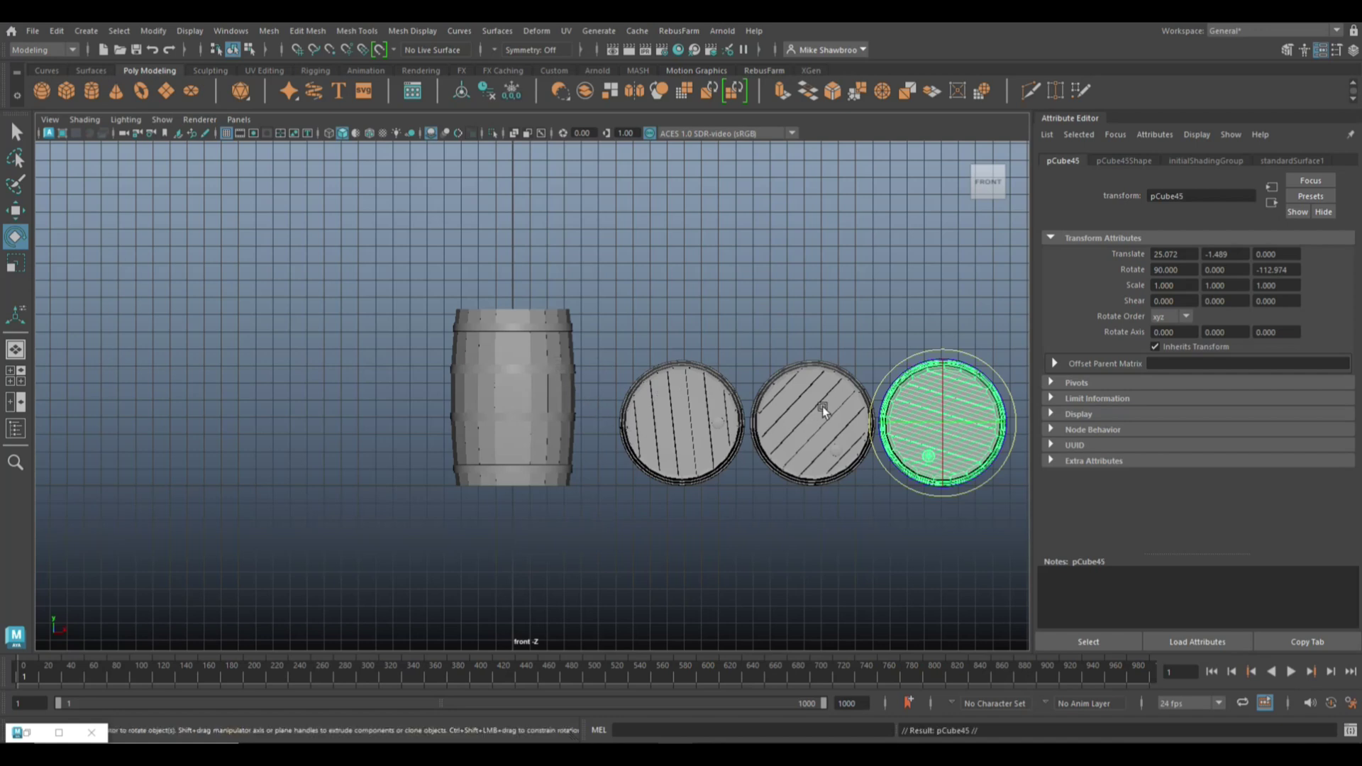
{"action": "key", "text": "w"}
{"action": "left_click_drag", "start_coordinate": [948, 354], "coordinate": [948, 231]}
{"action": "left_click_drag", "start_coordinate": [1001, 315], "coordinate": [935, 310]}
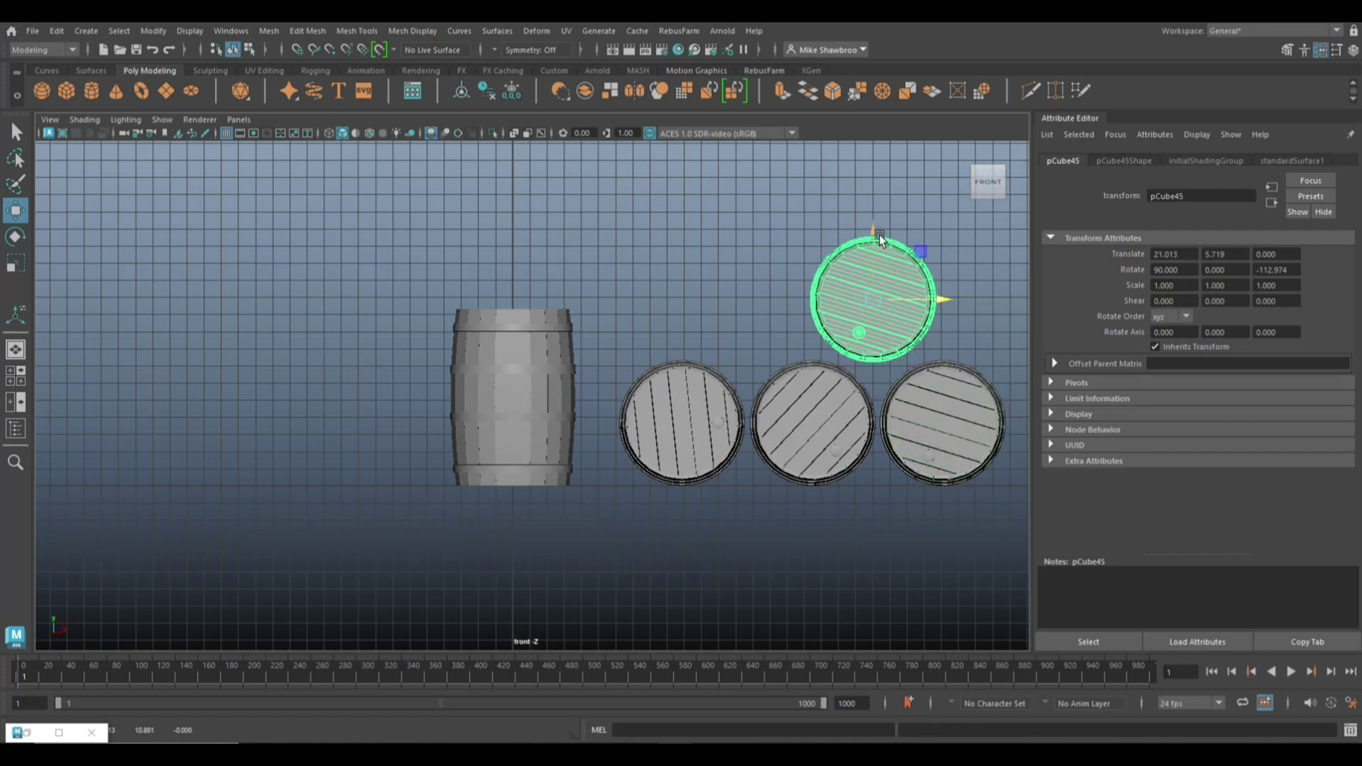
{"action": "left_click_drag", "start_coordinate": [879, 234], "coordinate": [879, 257]}
{"action": "key", "text": "f"}
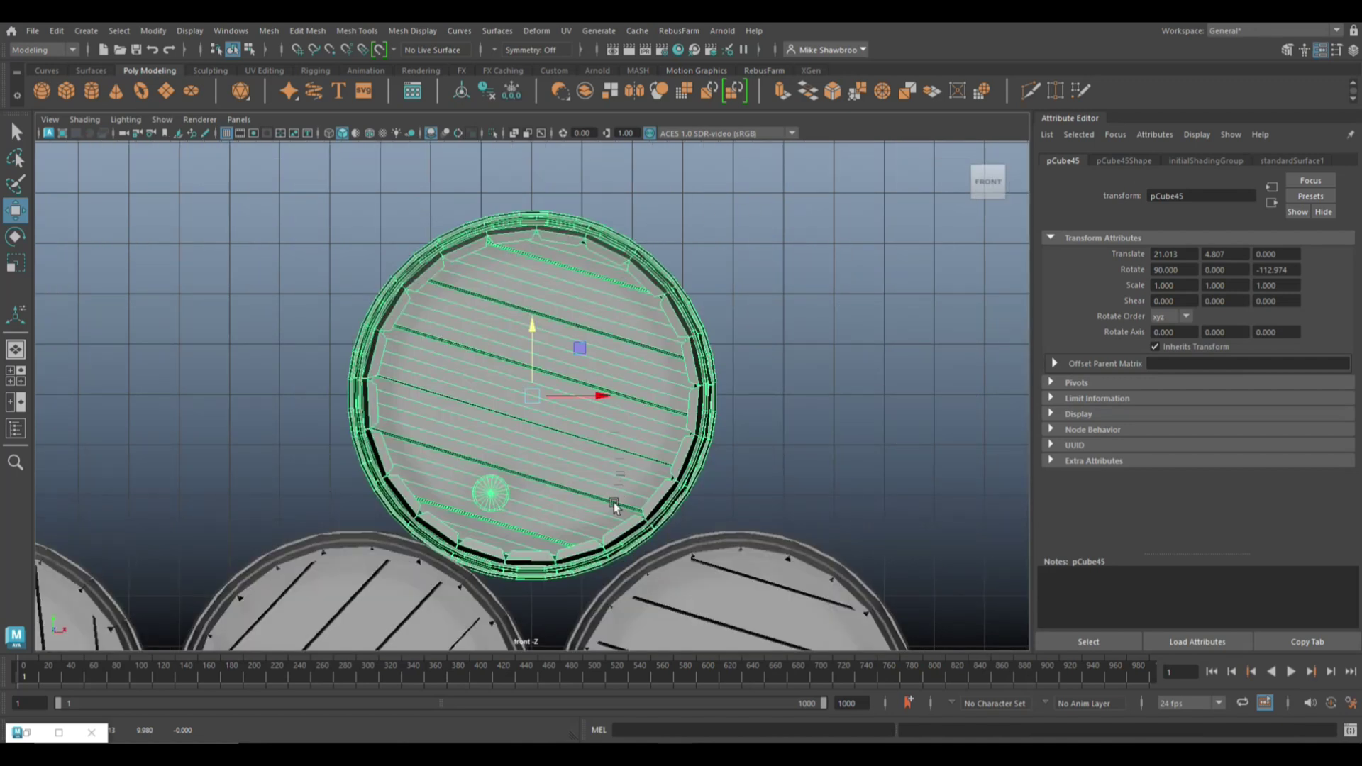
{"action": "left_click_drag", "start_coordinate": [598, 408], "coordinate": [614, 405]}
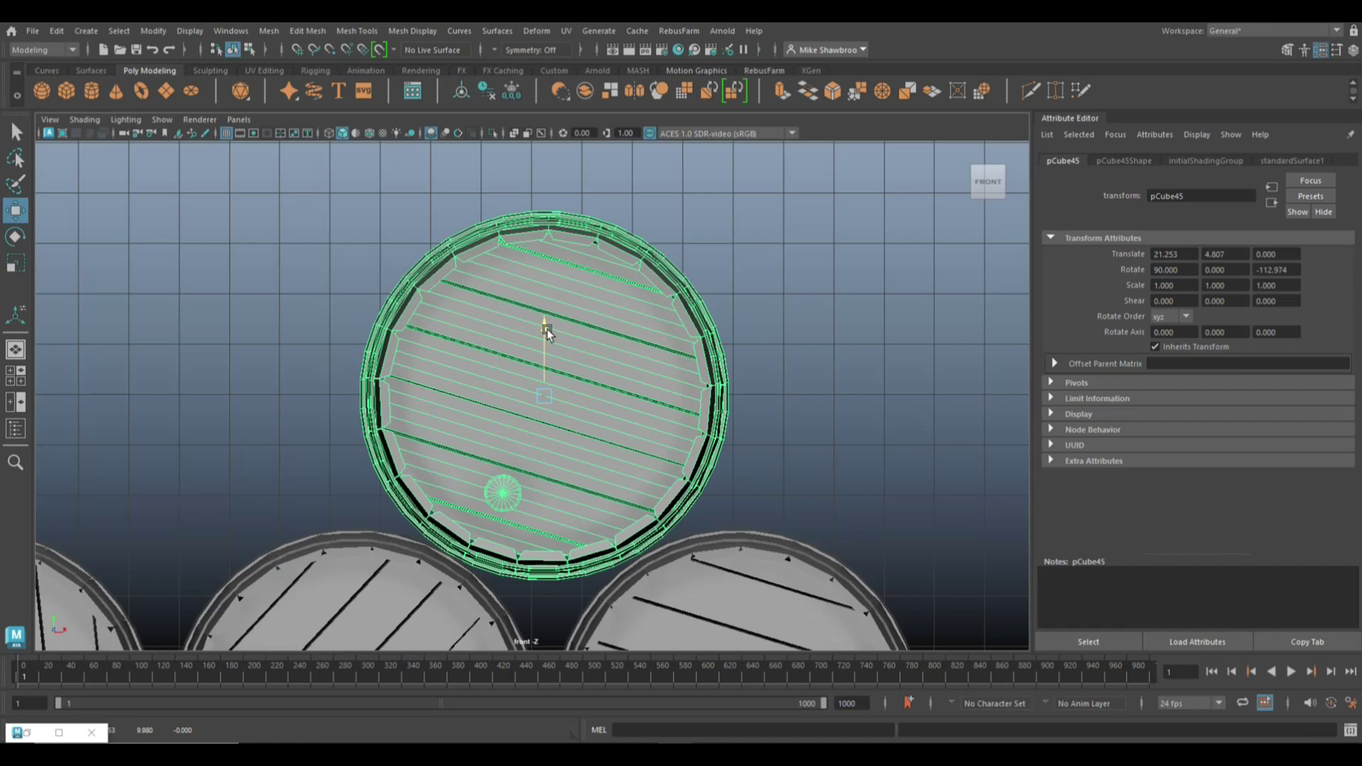
{"action": "left_click_drag", "start_coordinate": [547, 329], "coordinate": [547, 334]}
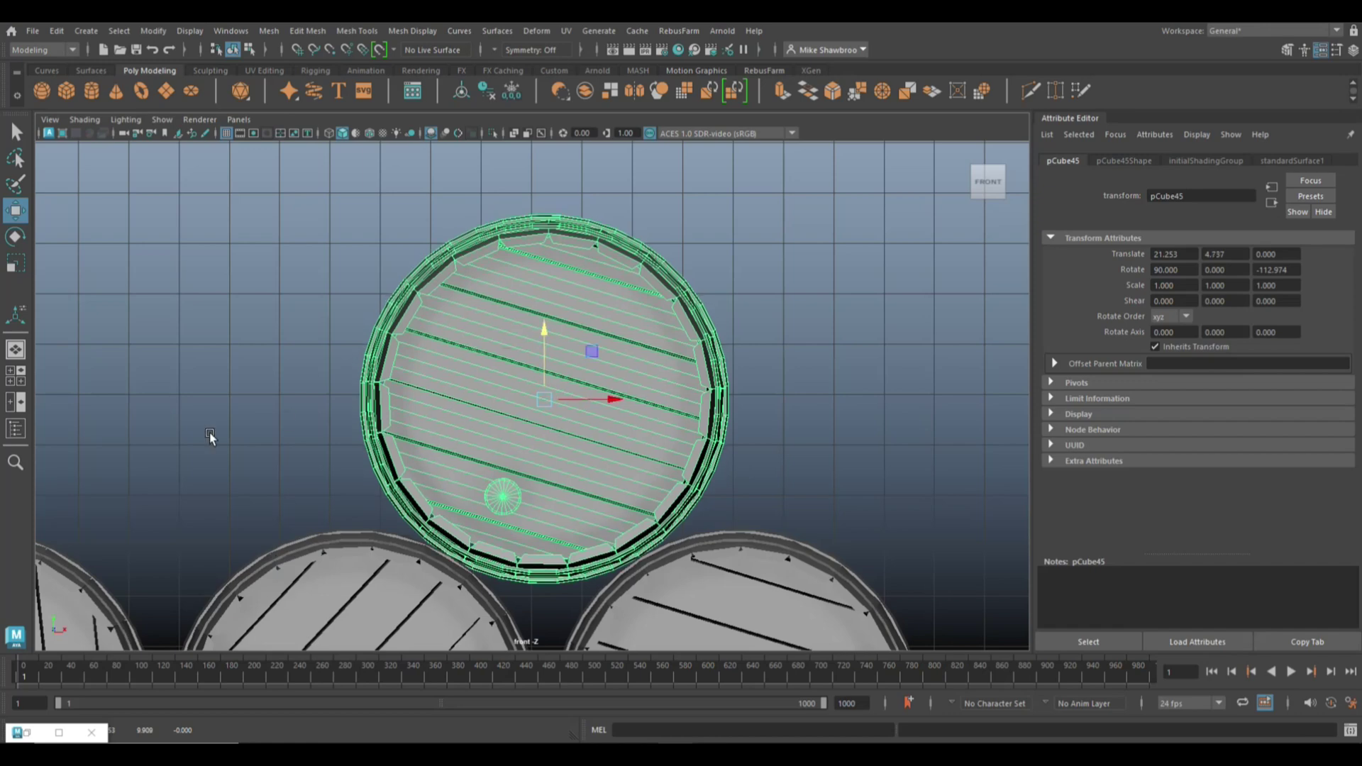
Step: Check the stack in the perspective view and turn the top barrel about its long axis to vary its plank direction
{"action": "left_click", "coordinate": [16, 375]}
{"action": "key", "text": "space"}
{"action": "scroll", "coordinate": [674, 426], "scroll_direction": "up", "scroll_amount": 3}
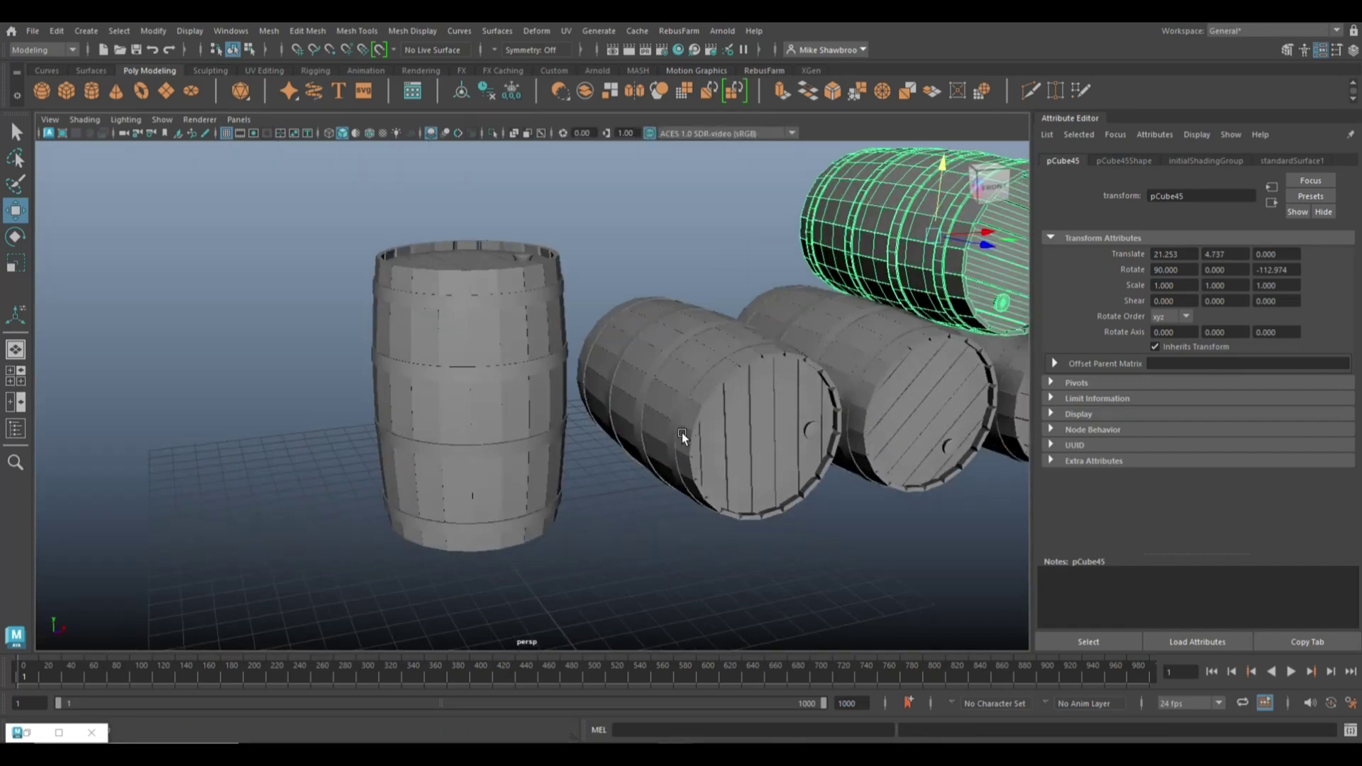
{"action": "left_click_drag", "start_coordinate": [682, 432], "coordinate": [546, 450], "text": "alt"}
{"action": "scroll", "coordinate": [343, 623], "scroll_direction": "up", "scroll_amount": 3}
{"action": "scroll", "coordinate": [468, 597], "scroll_direction": "up", "scroll_amount": 3}
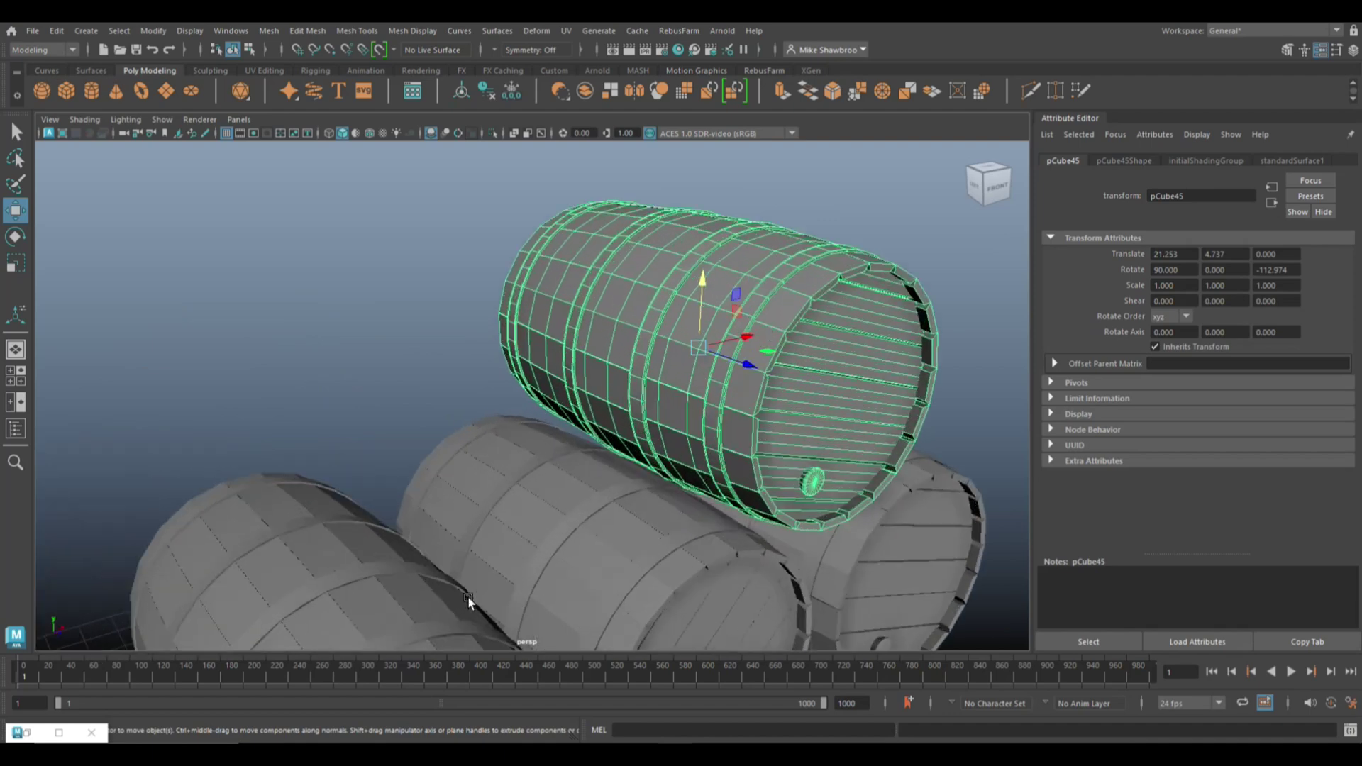
{"action": "scroll", "coordinate": [522, 517], "scroll_direction": "up", "scroll_amount": 5}
{"action": "left_click_drag", "start_coordinate": [525, 517], "coordinate": [566, 556], "text": "alt"}
{"action": "scroll", "coordinate": [527, 508], "scroll_direction": "down", "scroll_amount": 8}
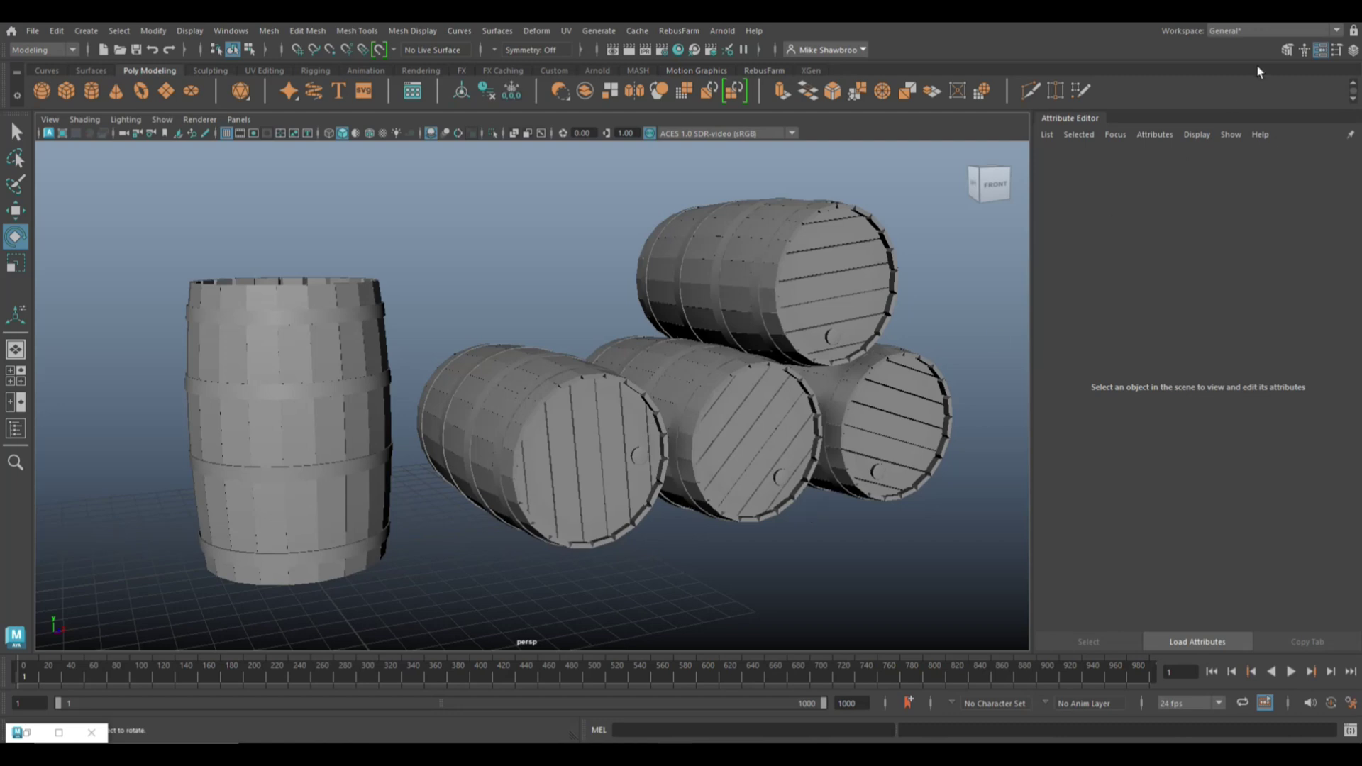
Step: Hide the Attribute Editor and examine the upright barrel and the stacked barrels in the enlarged perspective view
{"action": "left_click", "coordinate": [1322, 51]}
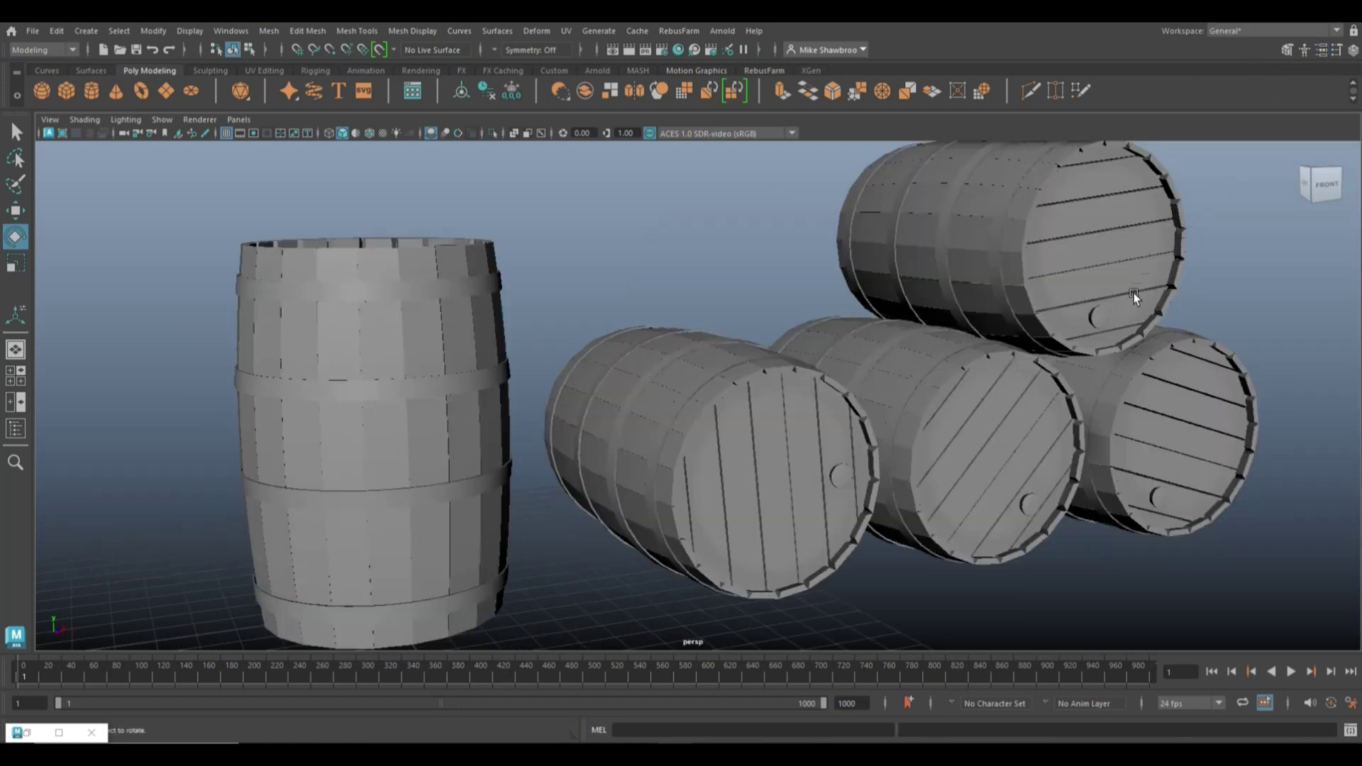
{"action": "scroll", "coordinate": [1133, 292], "scroll_direction": "down", "scroll_amount": 3}
{"action": "scroll", "coordinate": [1112, 313], "scroll_direction": "up", "scroll_amount": 2}
{"action": "left_click_drag", "start_coordinate": [1112, 313], "coordinate": [976, 388], "text": "alt"}
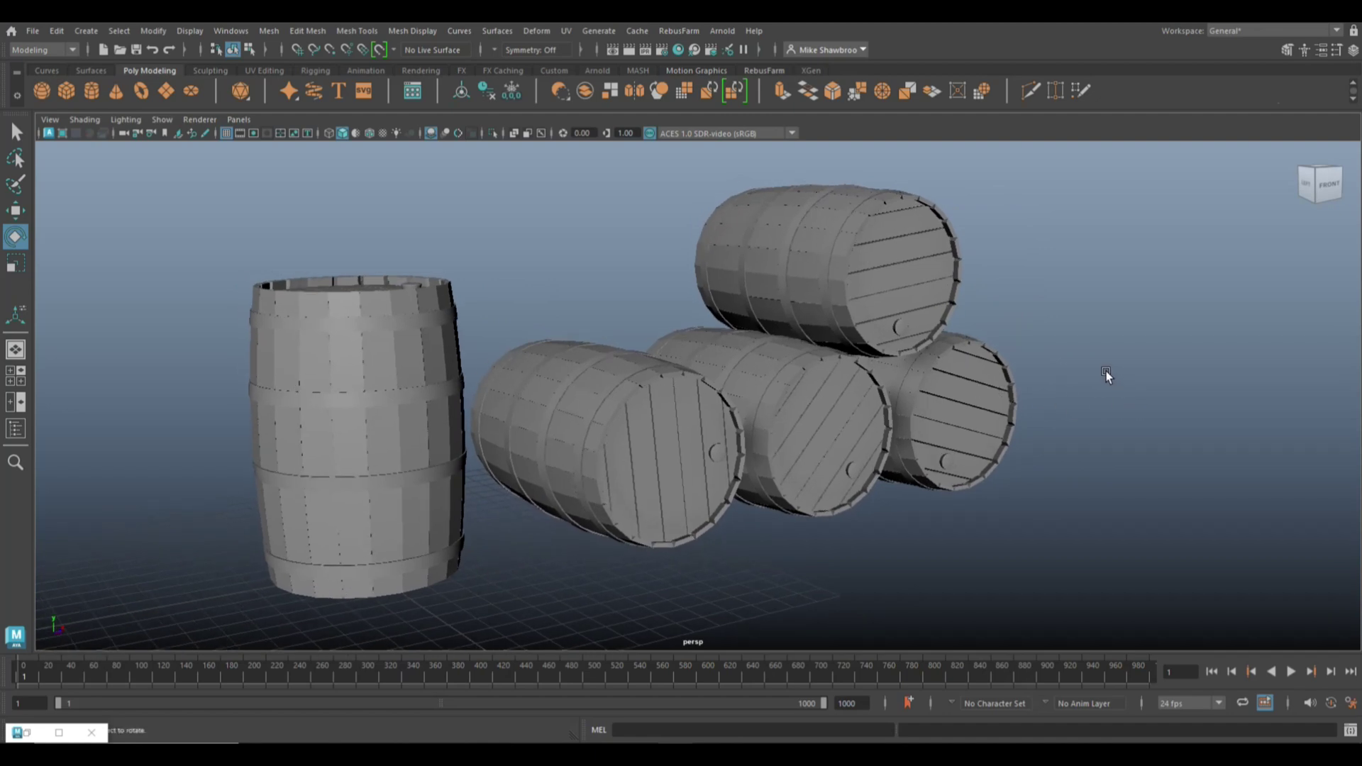